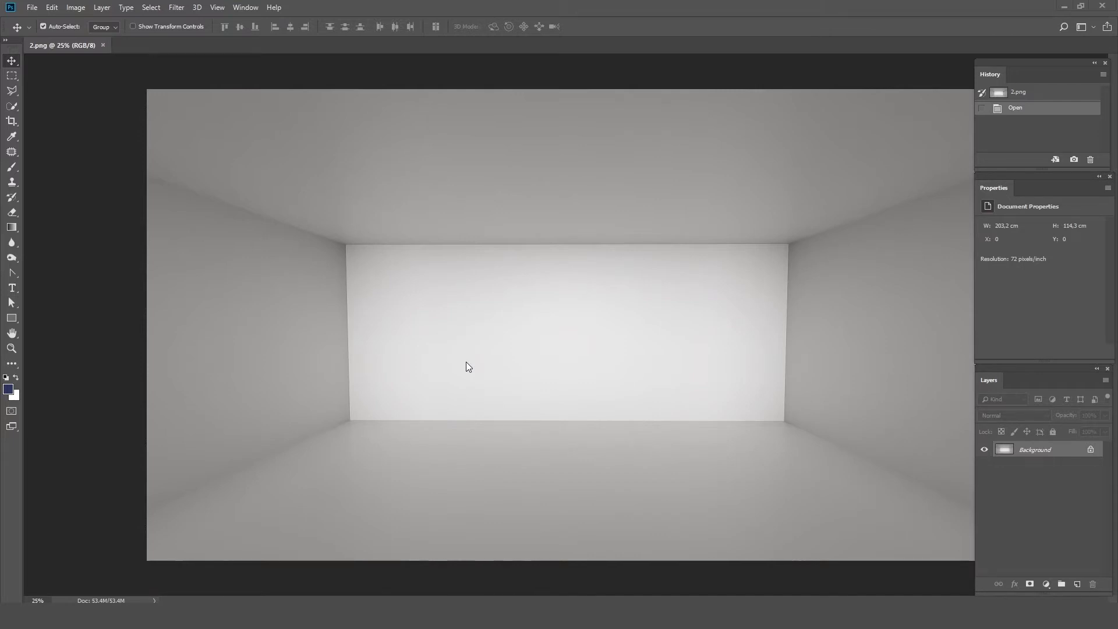
# Step: Draw a tall navy rectangle shape (Rectangle 1) on the back wall, left of centre
pyautogui.click(9, 319)
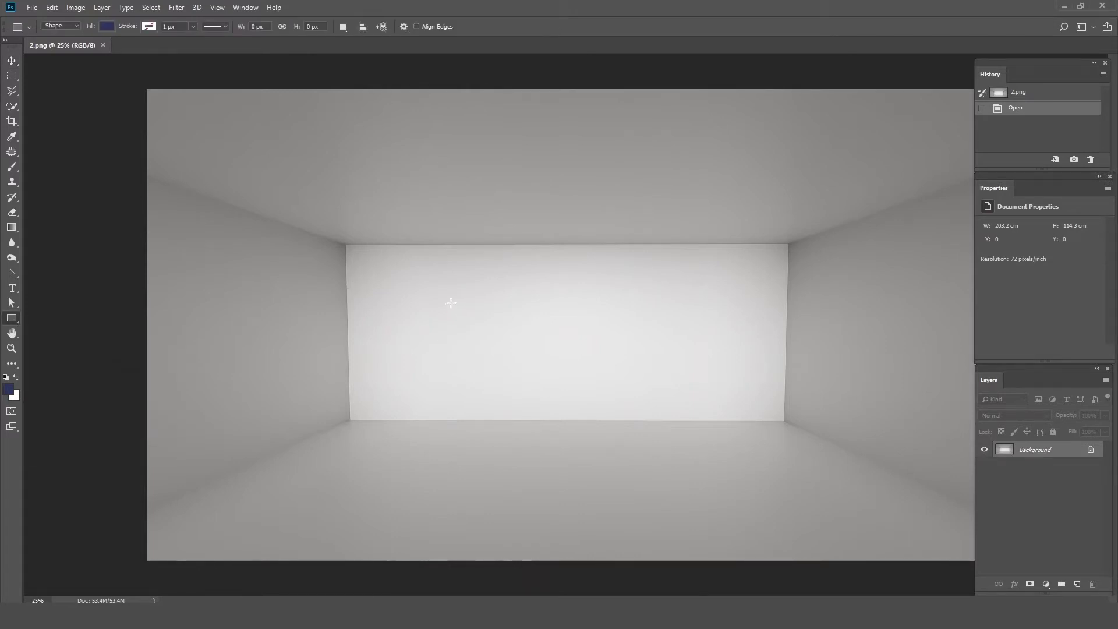
pyautogui.moveTo(435, 277); pyautogui.dragTo(487, 421)
# Step: Move the rectangle toward the wall's centre and set its width to 300 px
pyautogui.click(11, 60)
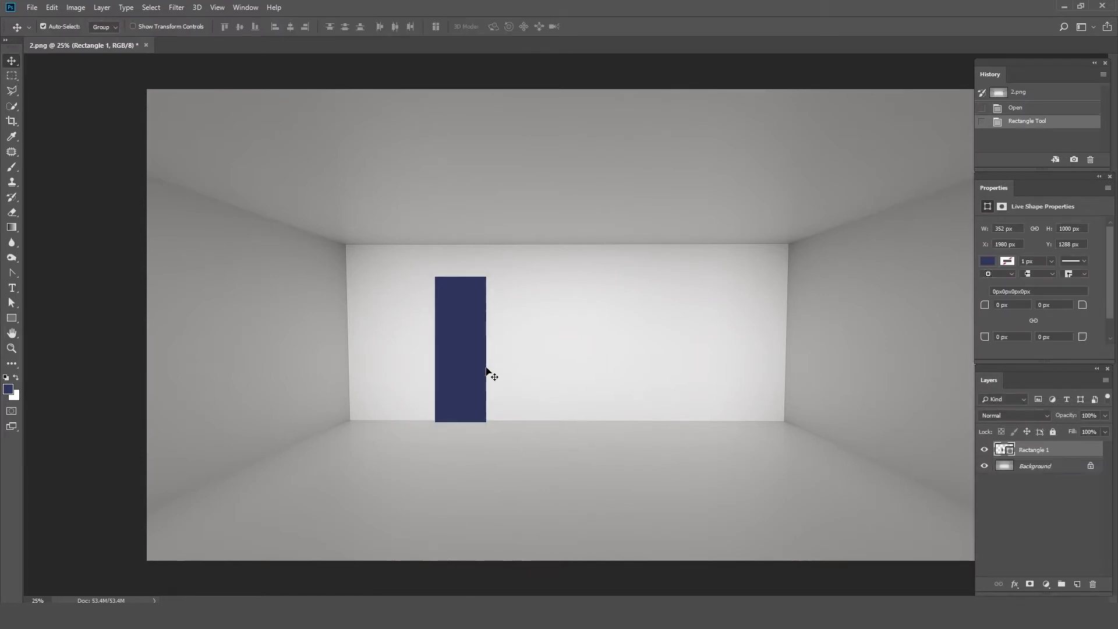
pyautogui.moveTo(462, 356); pyautogui.dragTo(541, 355)
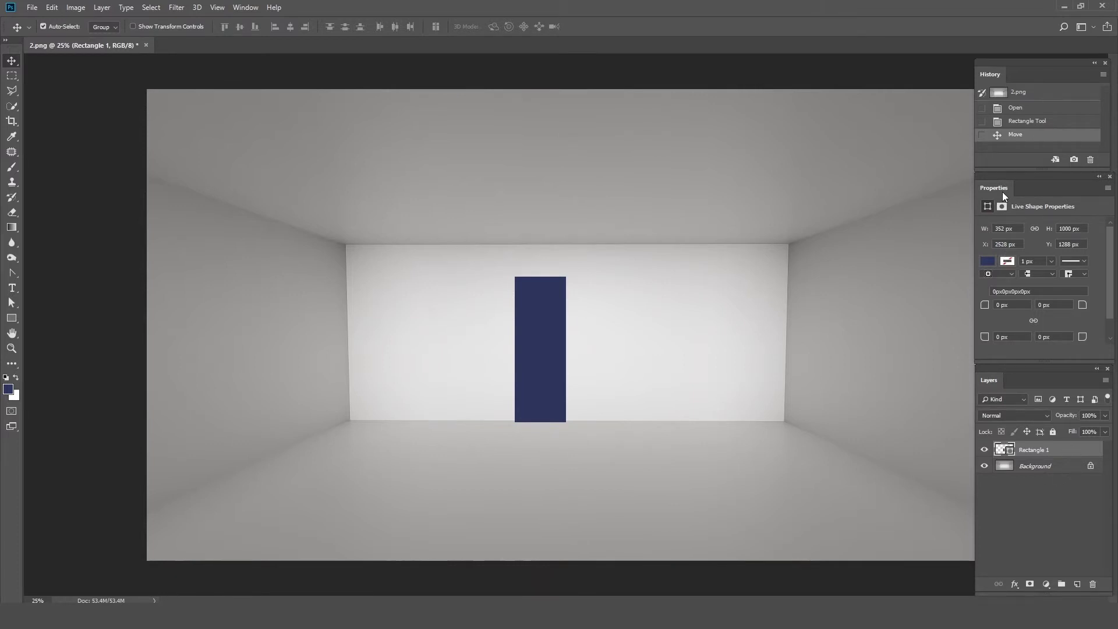
pyautogui.write('312')
pyautogui.doubleClick(996, 228)
pyautogui.write('300')
pyautogui.press('Return')
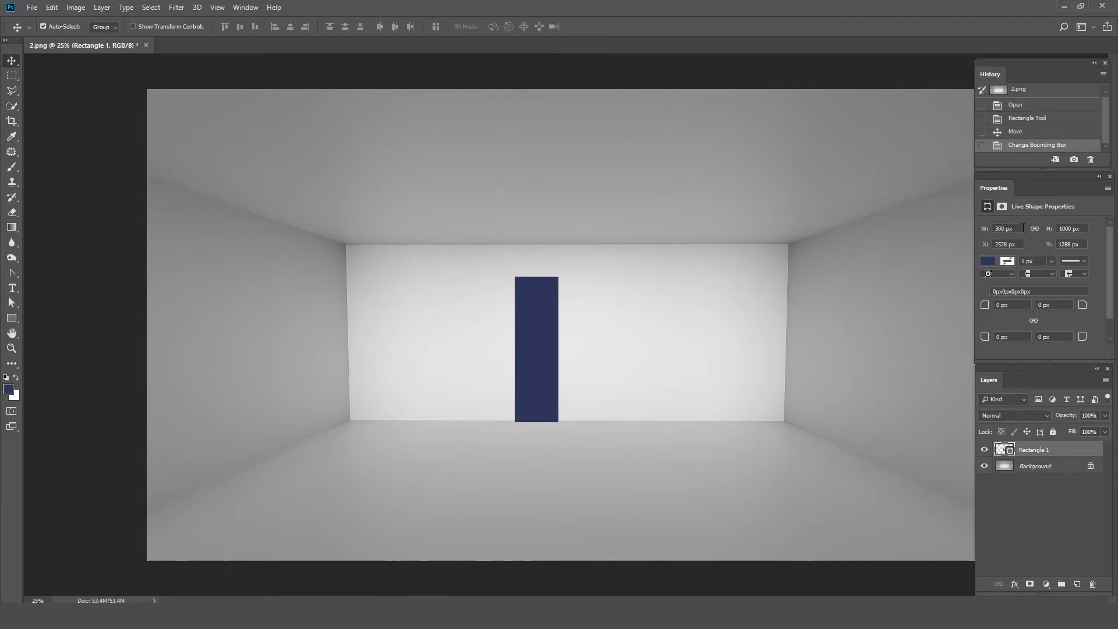
# Step: Set the rectangle's X position to 2500 px
pyautogui.doubleClick(1071, 230)
pyautogui.doubleClick(1005, 245)
pyautogui.write('25')
pyautogui.write('2')
pyautogui.write('00')
pyautogui.press('Return')
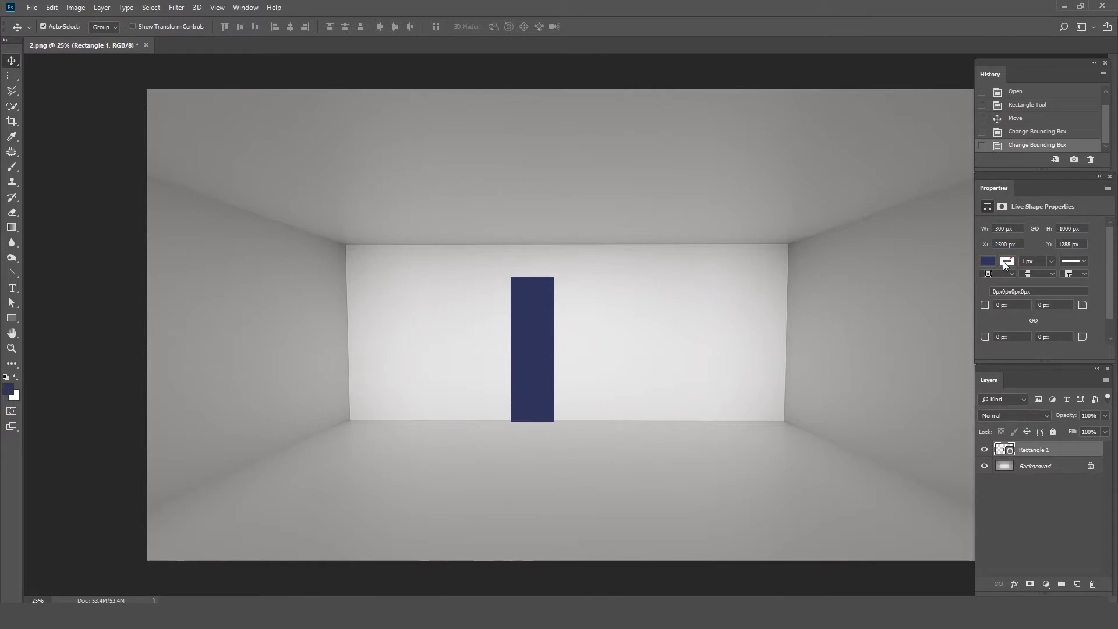
# Step: Fill the rectangle red and give it a yellow outline
pyautogui.click(986, 262)
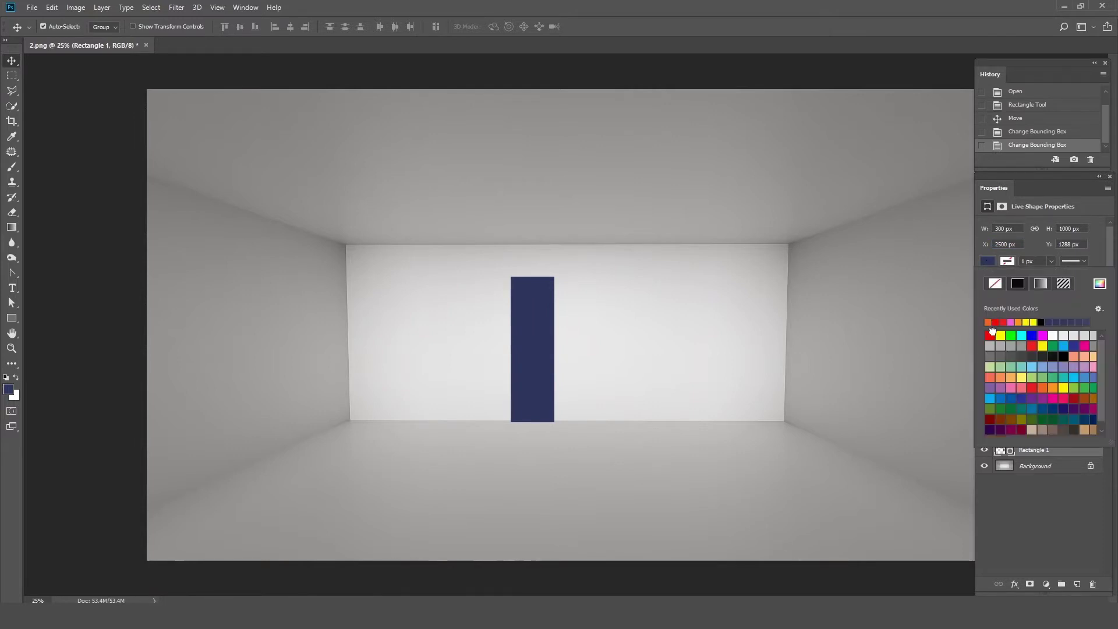
pyautogui.click(989, 335)
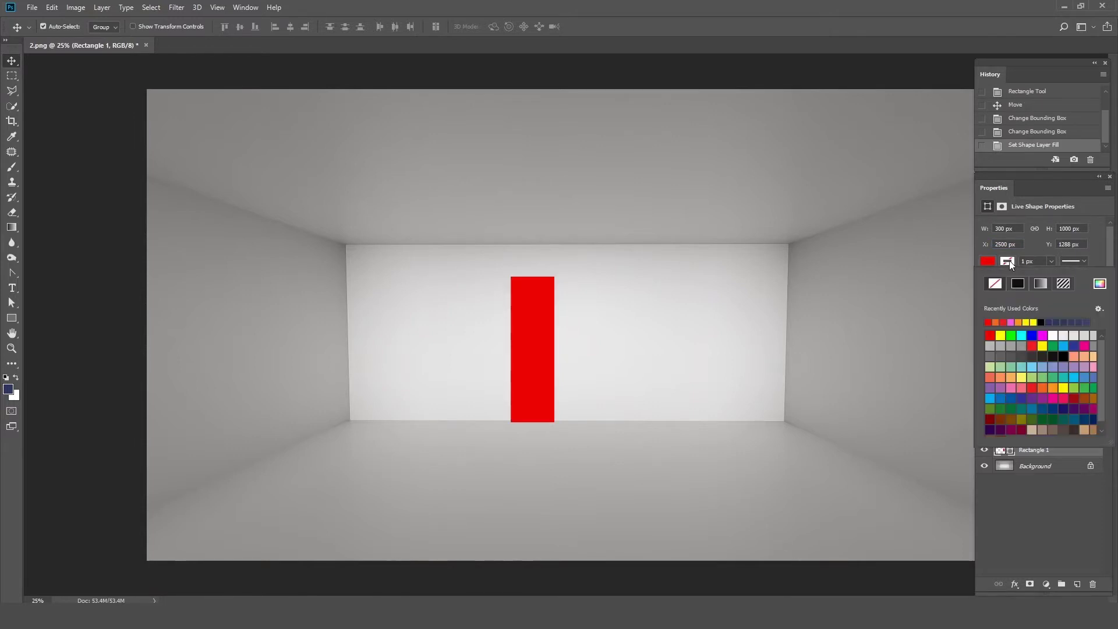
pyautogui.click(1001, 335)
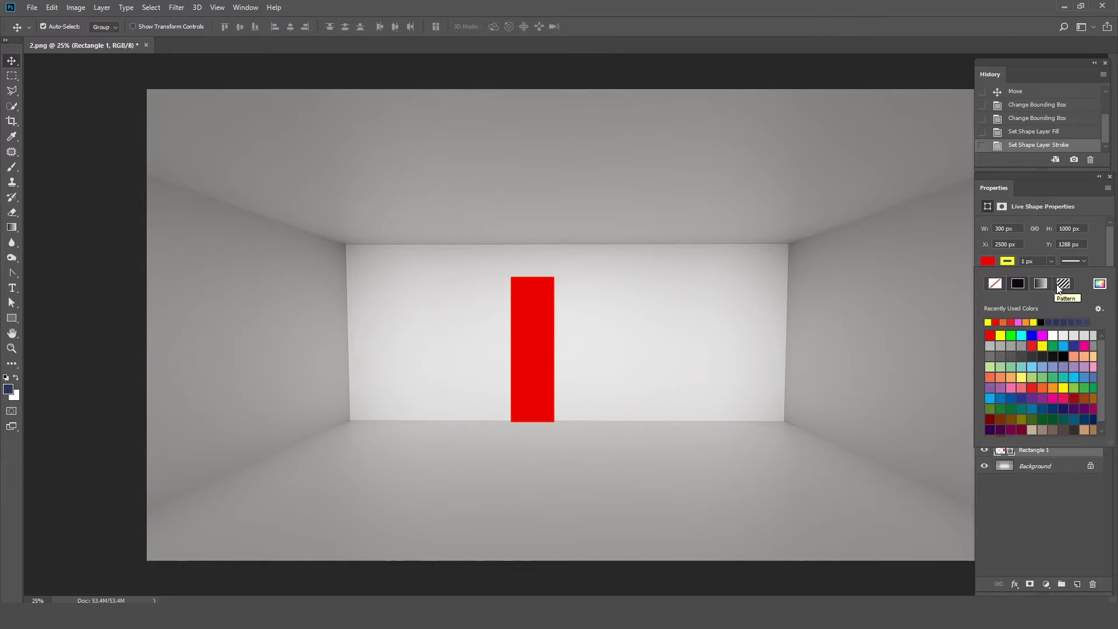
pyautogui.click(1082, 261)
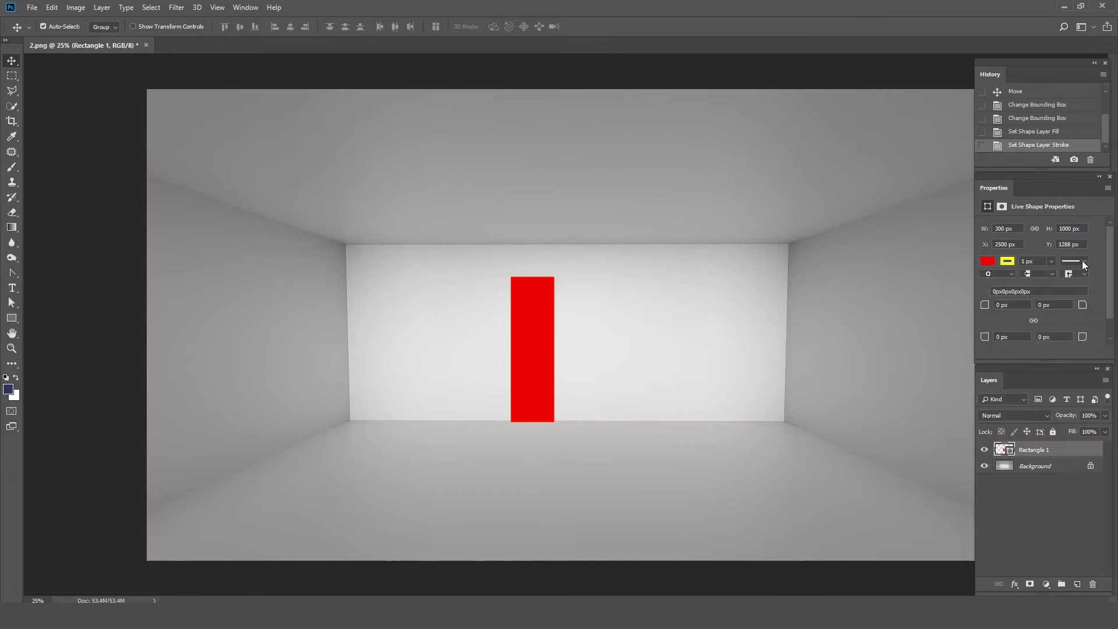
# Step: Make the yellow outline much thicker, dotted, and aligned outside the edge
pyautogui.click(1050, 261)
pyautogui.moveTo(1053, 275); pyautogui.dragTo(1064, 275)
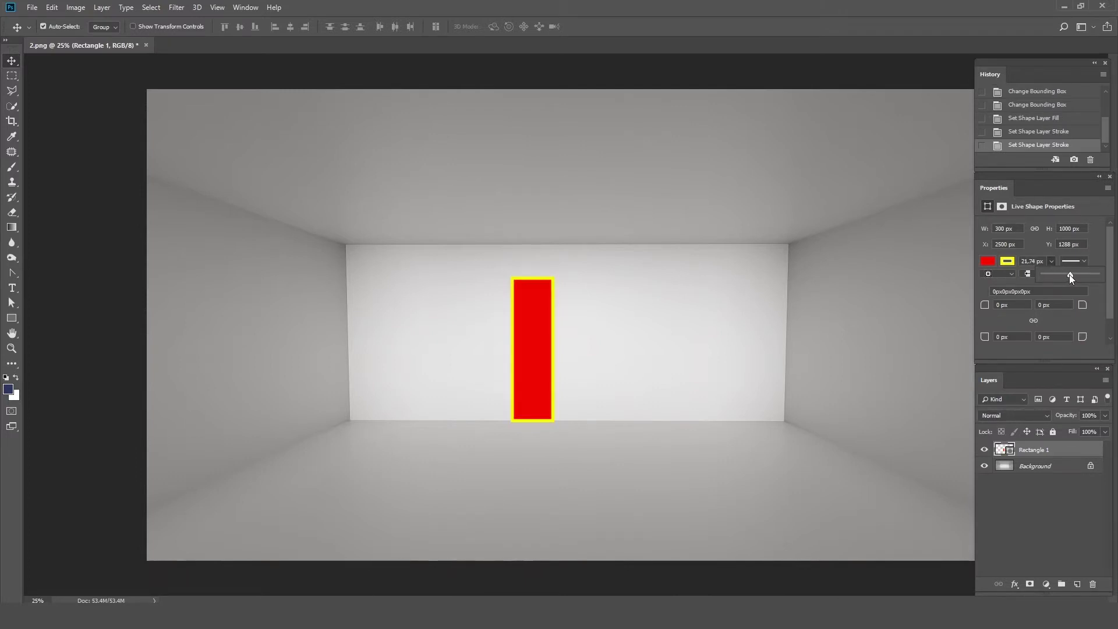
pyautogui.click(1082, 261)
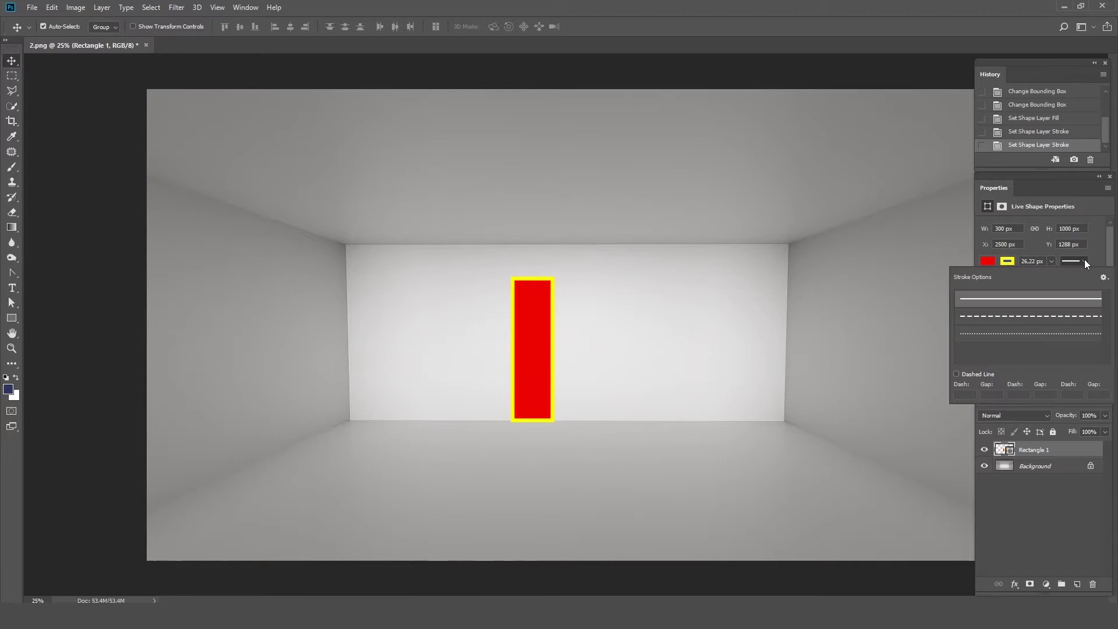
pyautogui.click(1047, 318)
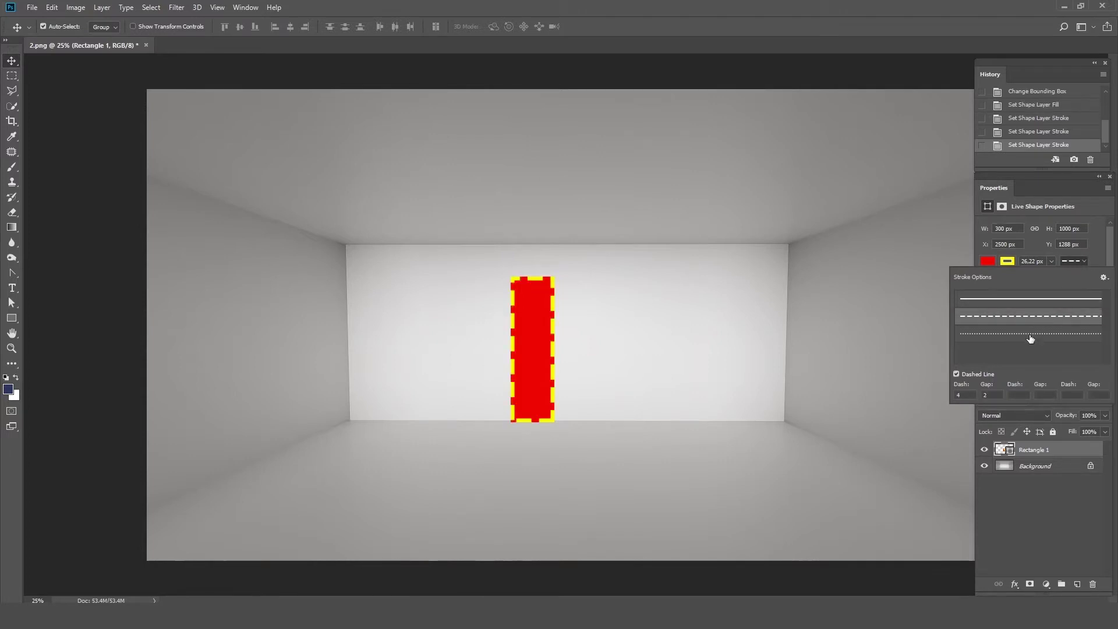
pyautogui.click(1028, 338)
pyautogui.click(1084, 261)
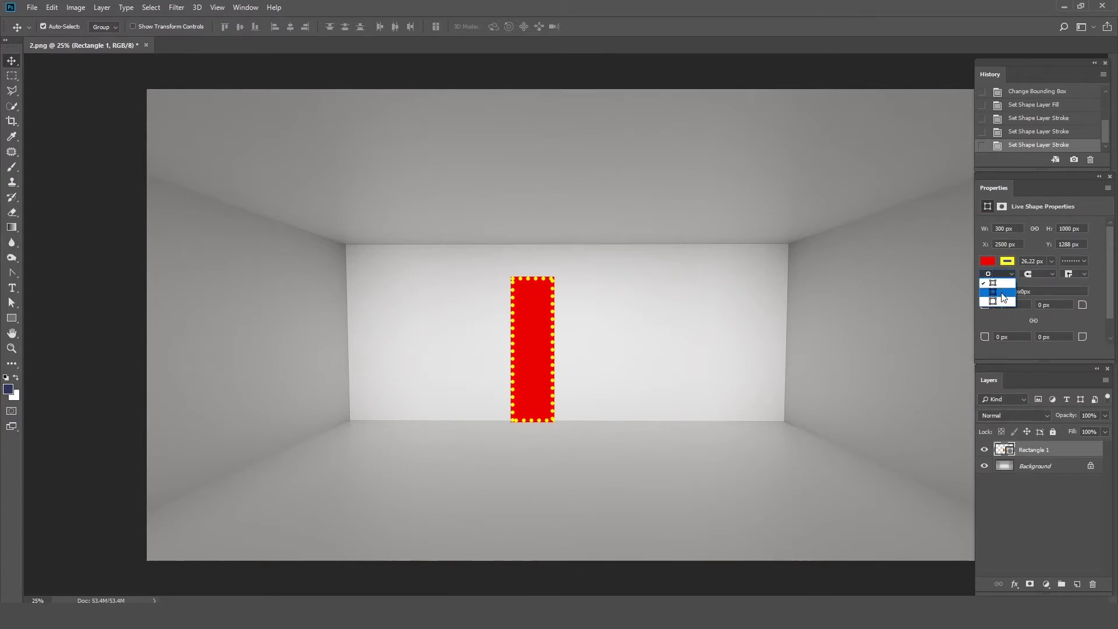
pyautogui.click(1002, 292)
pyautogui.click(1013, 276)
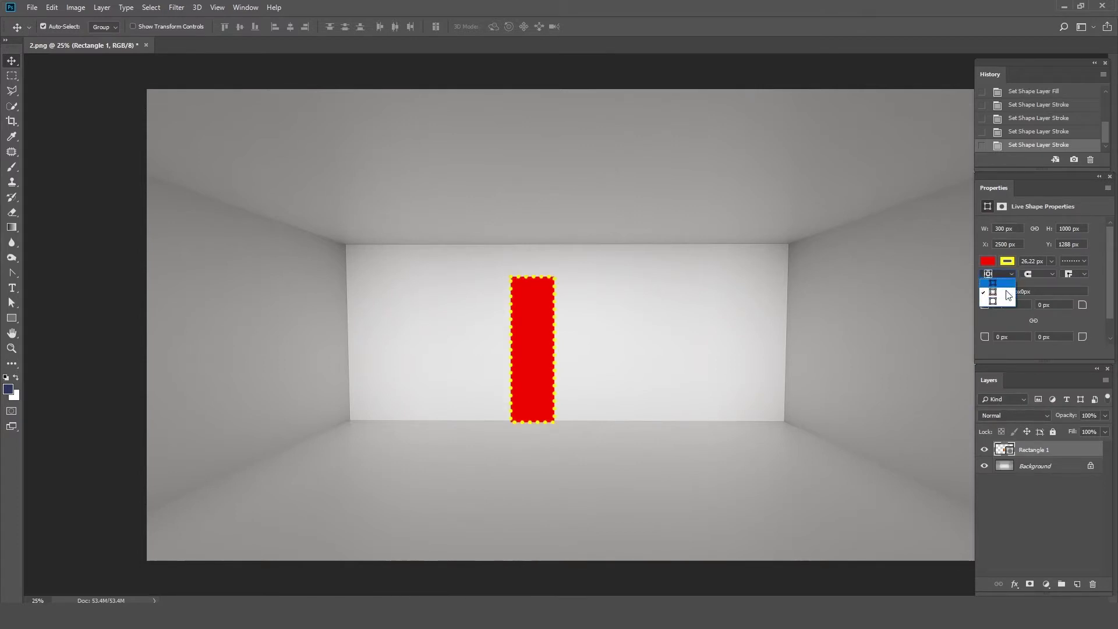
pyautogui.click(1001, 301)
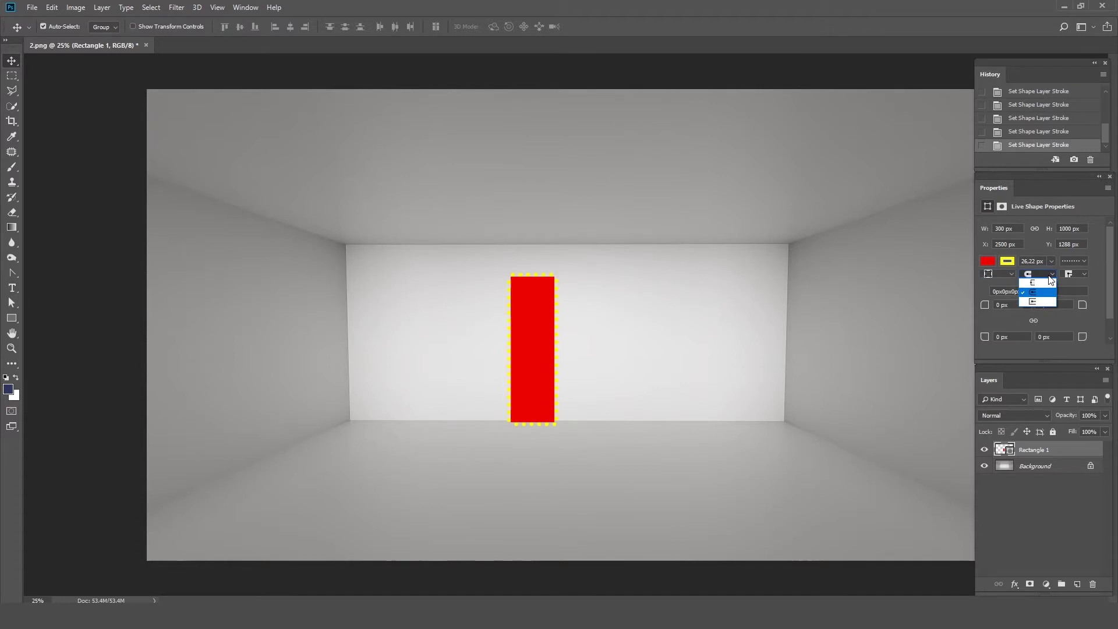
# Step: Set the top-left corner radius to 20 px
pyautogui.click(1081, 274)
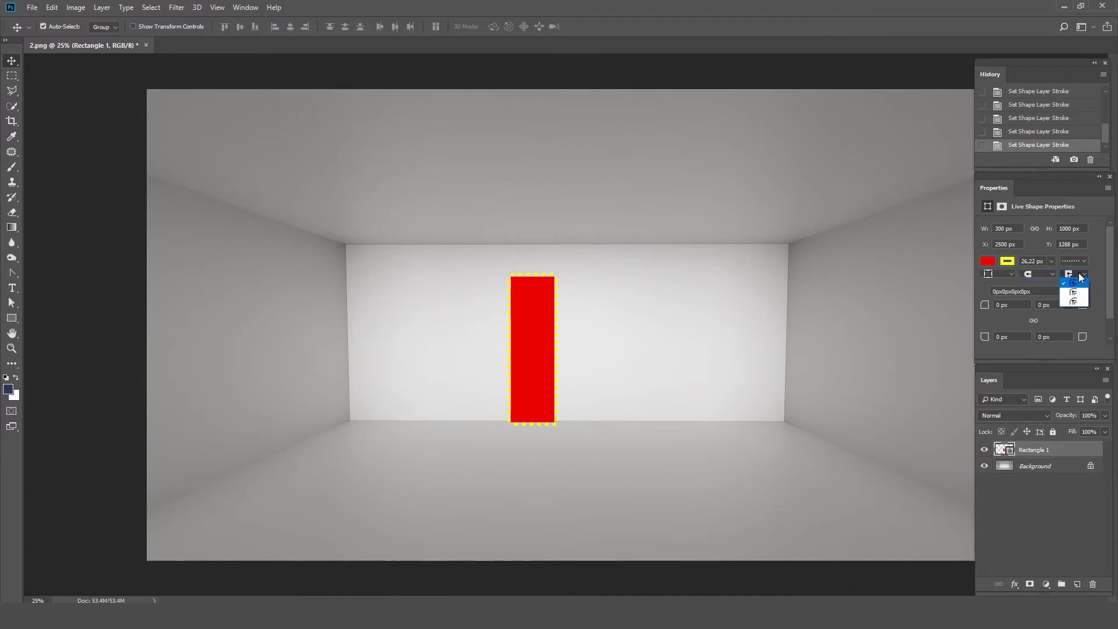
pyautogui.click(1080, 277)
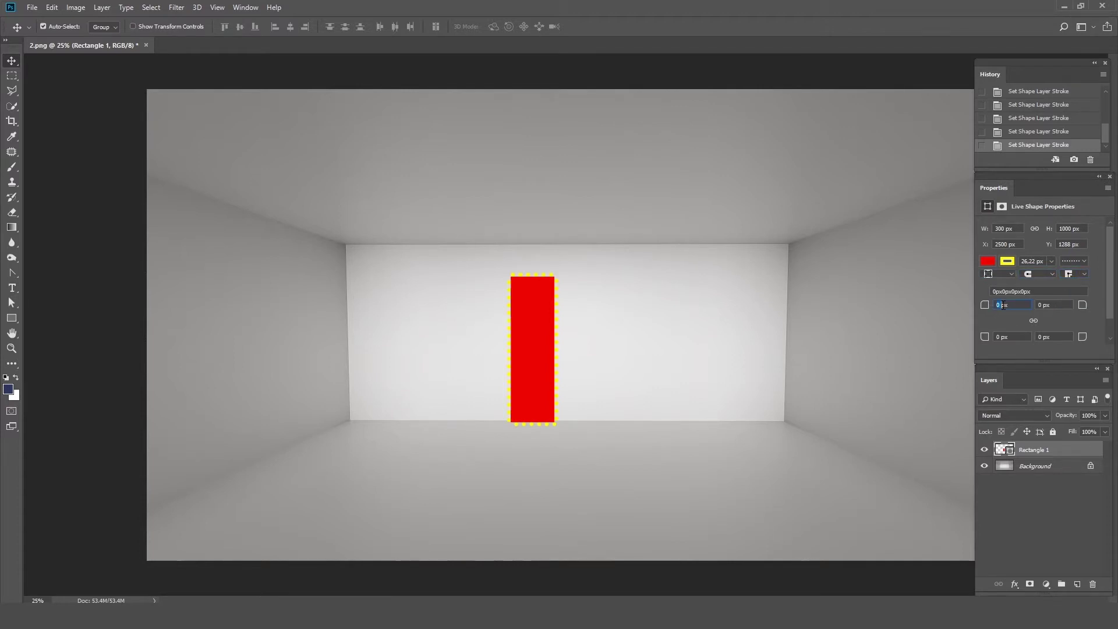
pyautogui.write('20')
pyautogui.press('Return')
pyautogui.click(1007, 262)
# Step: Remove the rectangle's outline and round all corners to 50 px
pyautogui.click(996, 284)
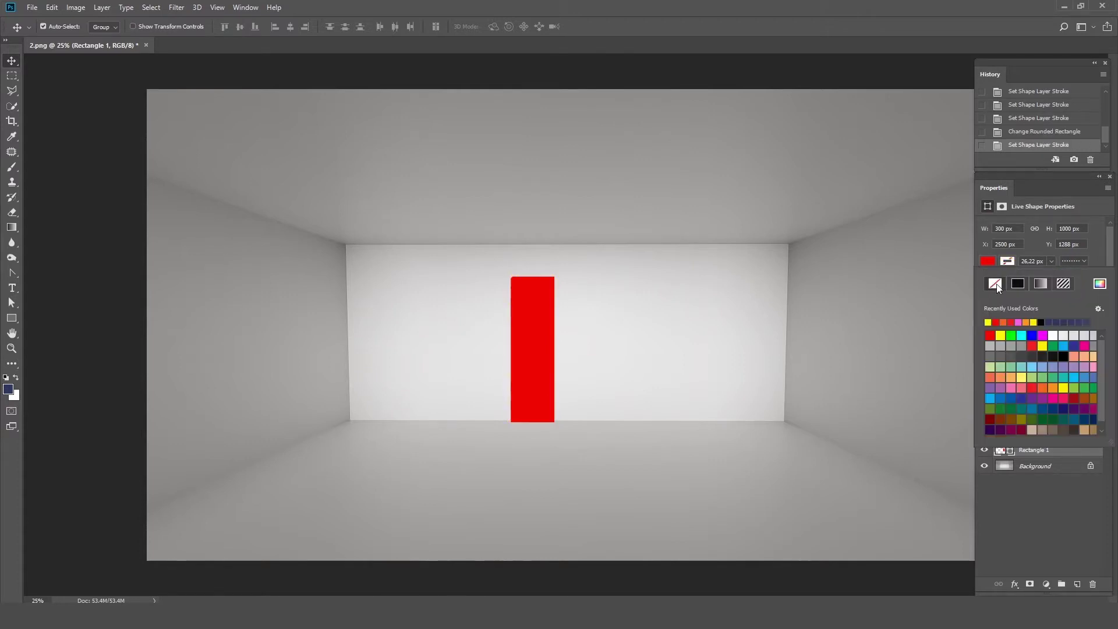
pyautogui.click(1105, 251)
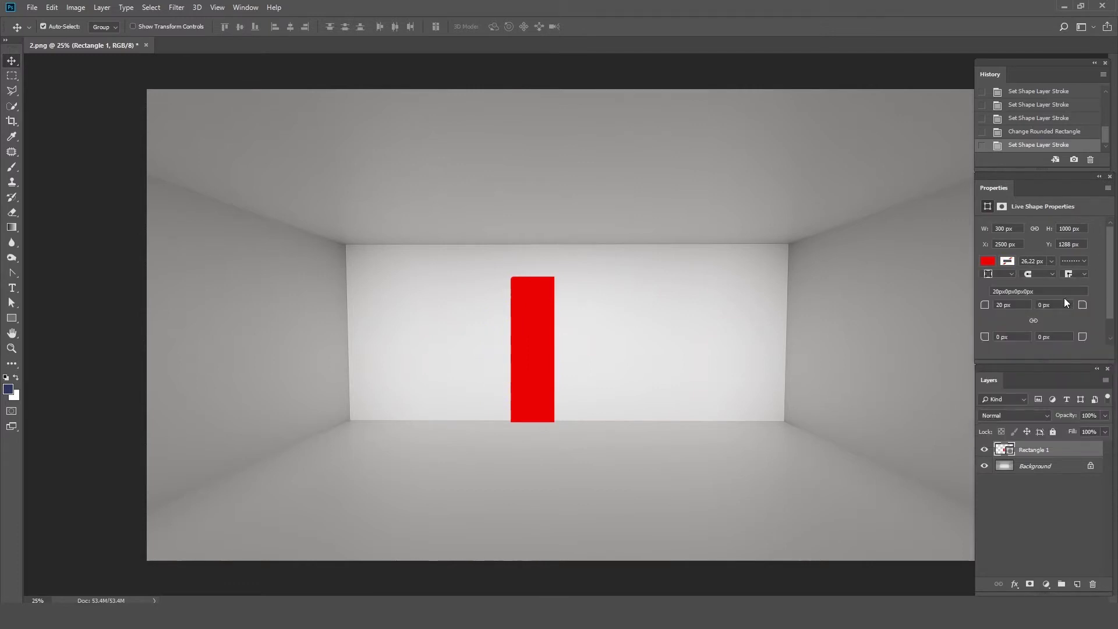
pyautogui.click(1000, 304)
pyautogui.press('BackSpace')
pyautogui.press('Return')
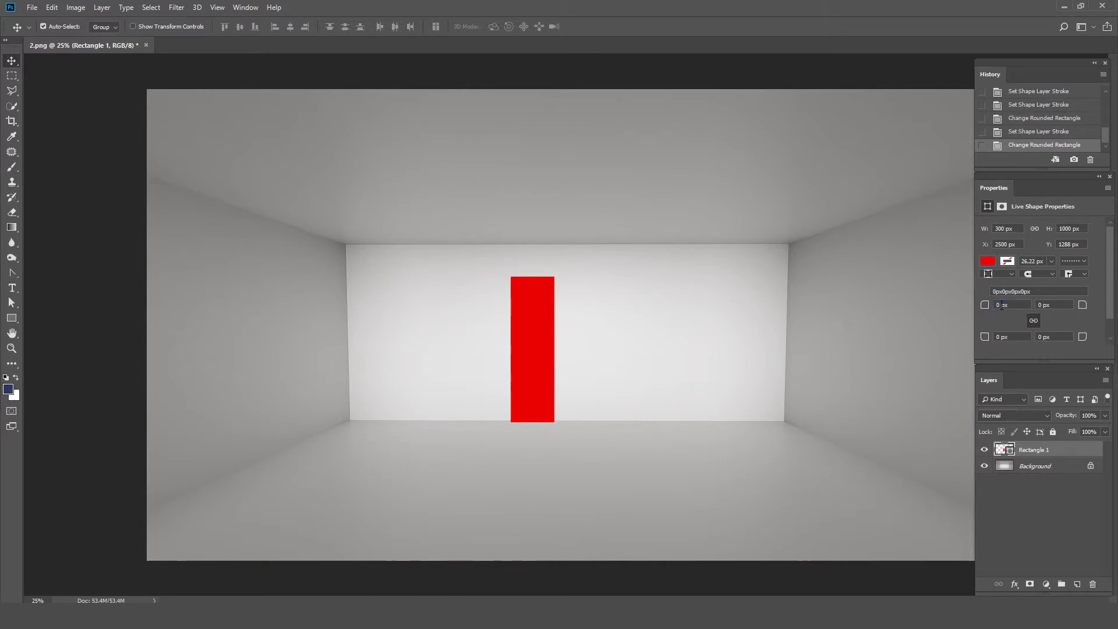
pyautogui.write('50')
pyautogui.press('Return')
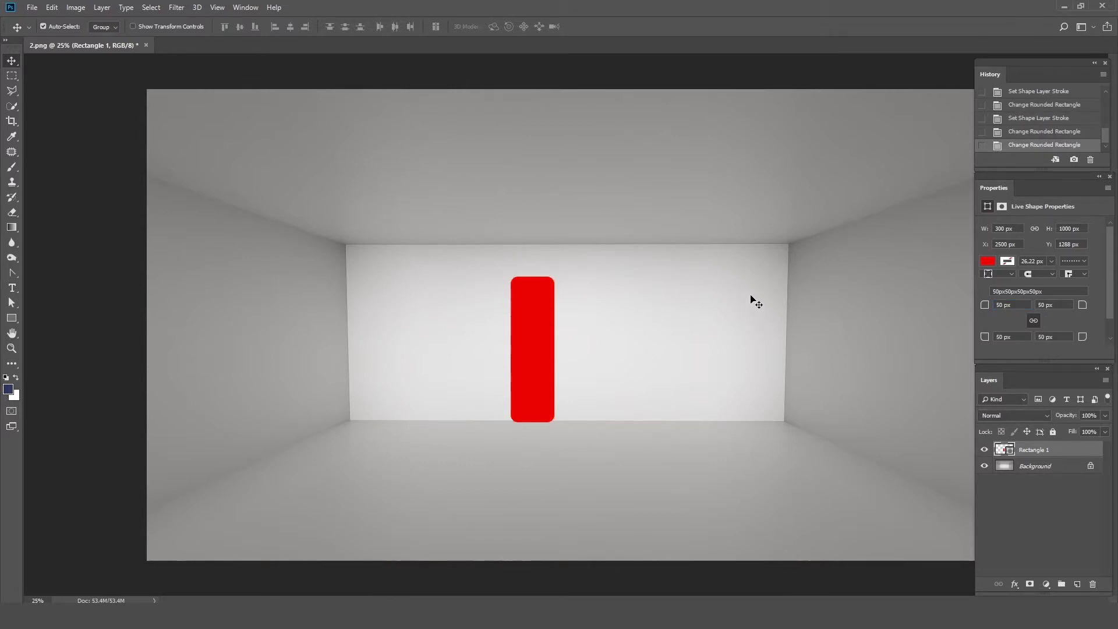
# Step: Unlink the corner radii and set both bottom corners to 0 px
pyautogui.click(1034, 321)
pyautogui.click(1002, 336)
pyautogui.write('0')
pyautogui.press('Return')
pyautogui.write('0')
pyautogui.press('Return')
# Step: Round the top-left and top-right corners to 150 px
pyautogui.click(1000, 304)
pyautogui.write('15')
pyautogui.write('0')
pyautogui.press('Return')
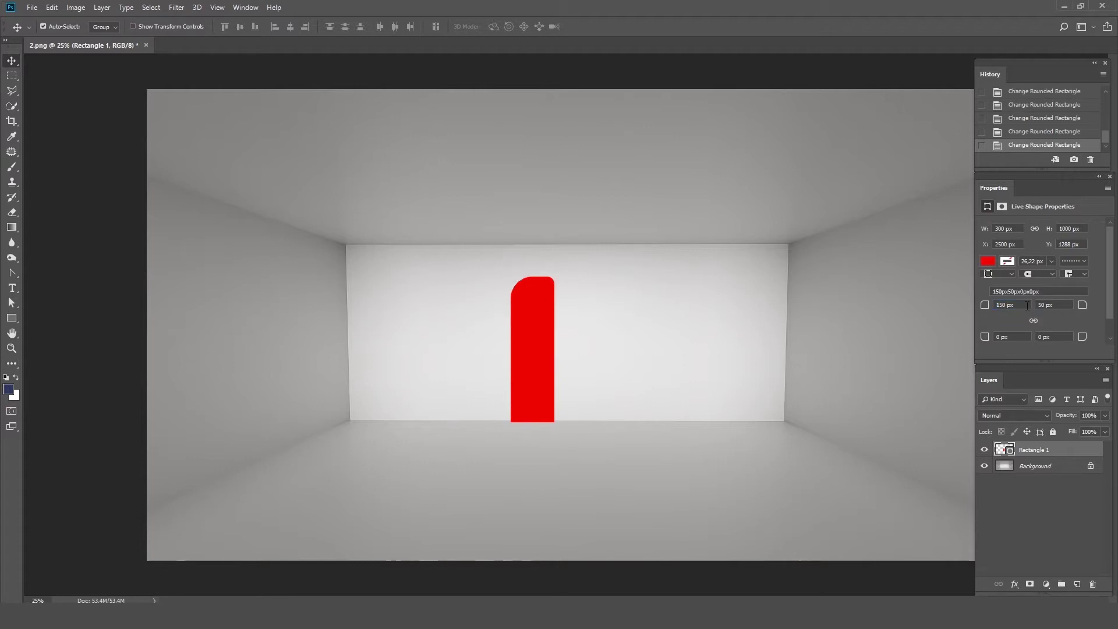
pyautogui.click(1040, 304)
pyautogui.write('1')
pyautogui.press('Return')
# Step: Nudge the red arch right and place a copy to its right scaled to about 80%
pyautogui.moveTo(542, 355); pyautogui.dragTo(572, 359)
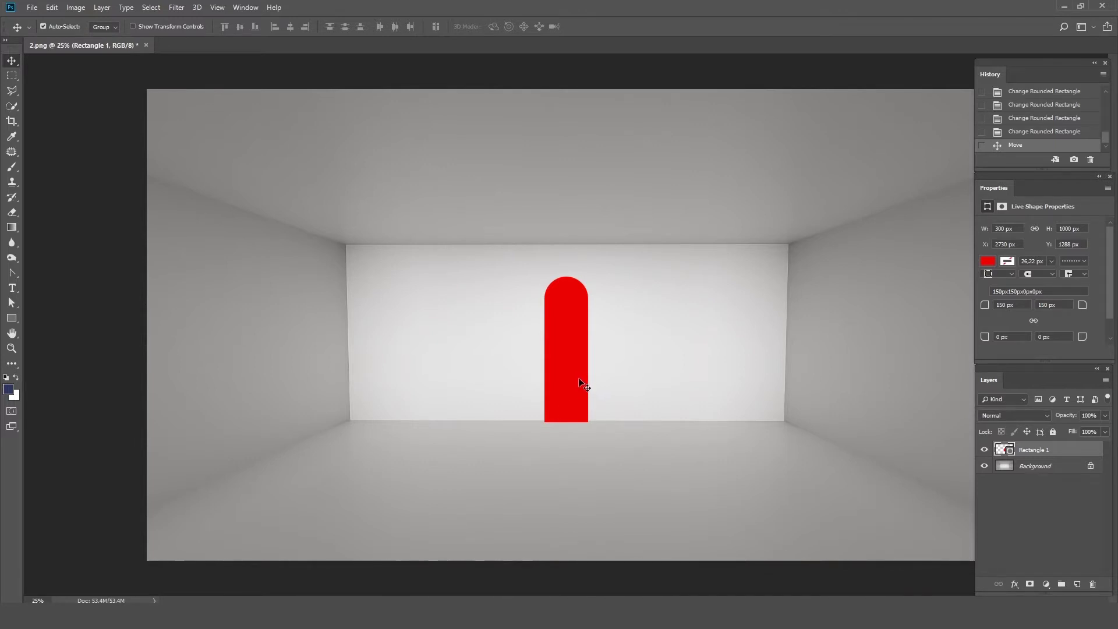
pyautogui.moveTo(585, 381); pyautogui.dragTo(648, 382)
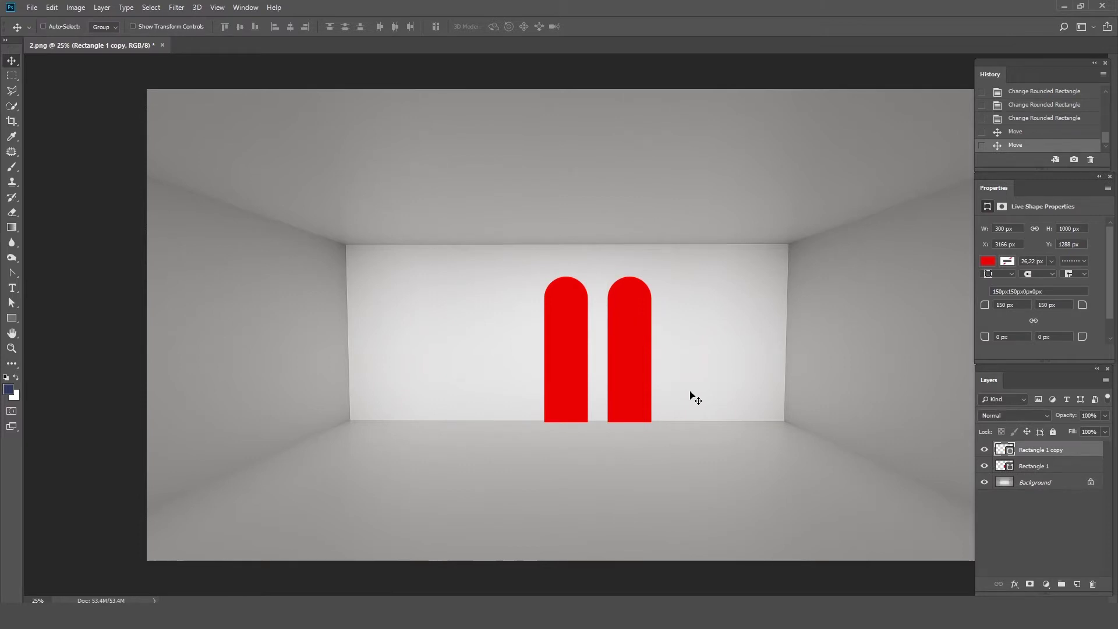
pyautogui.hotkey('ctrl', 't')
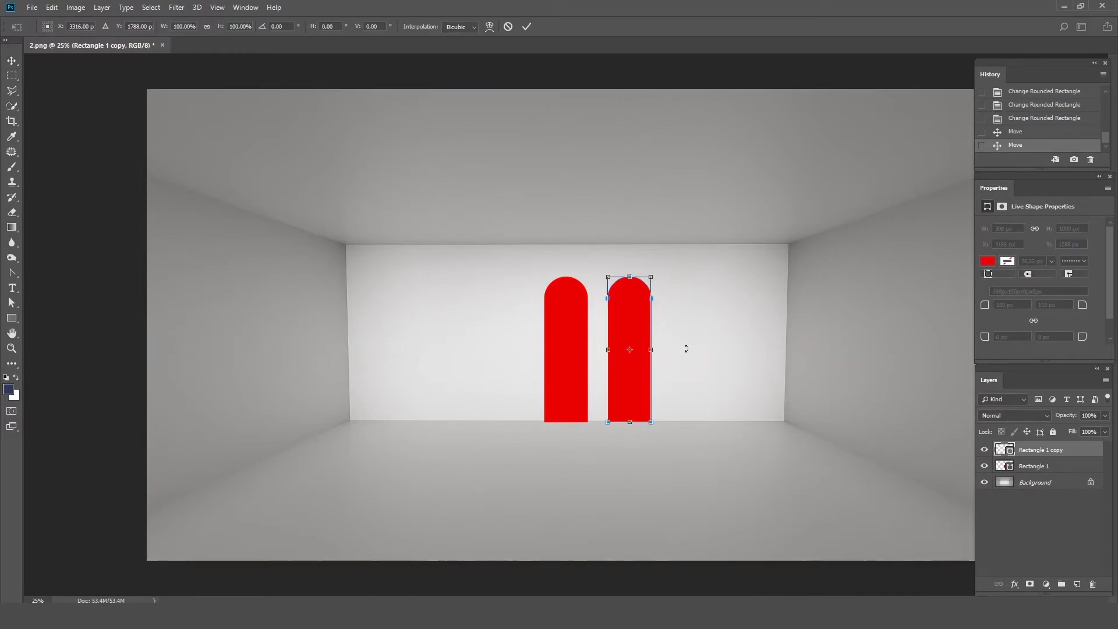
pyautogui.moveTo(651, 277); pyautogui.dragTo(642, 303)
pyautogui.press('Return')
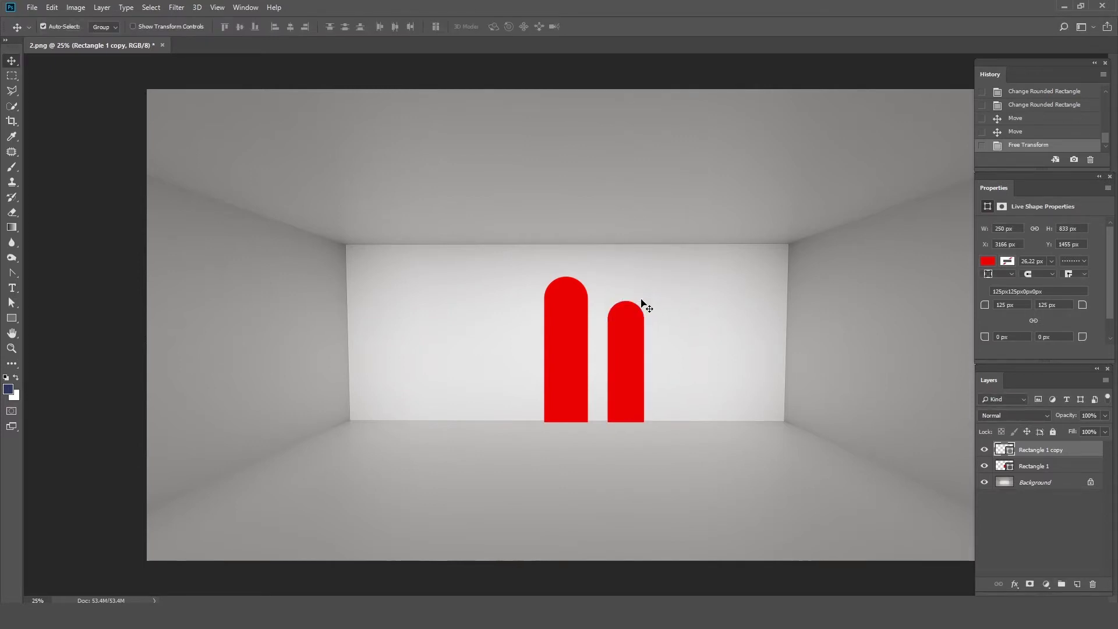
# Step: Lower the copied arch's top anchor points so it stands shorter
pyautogui.click(16, 300)
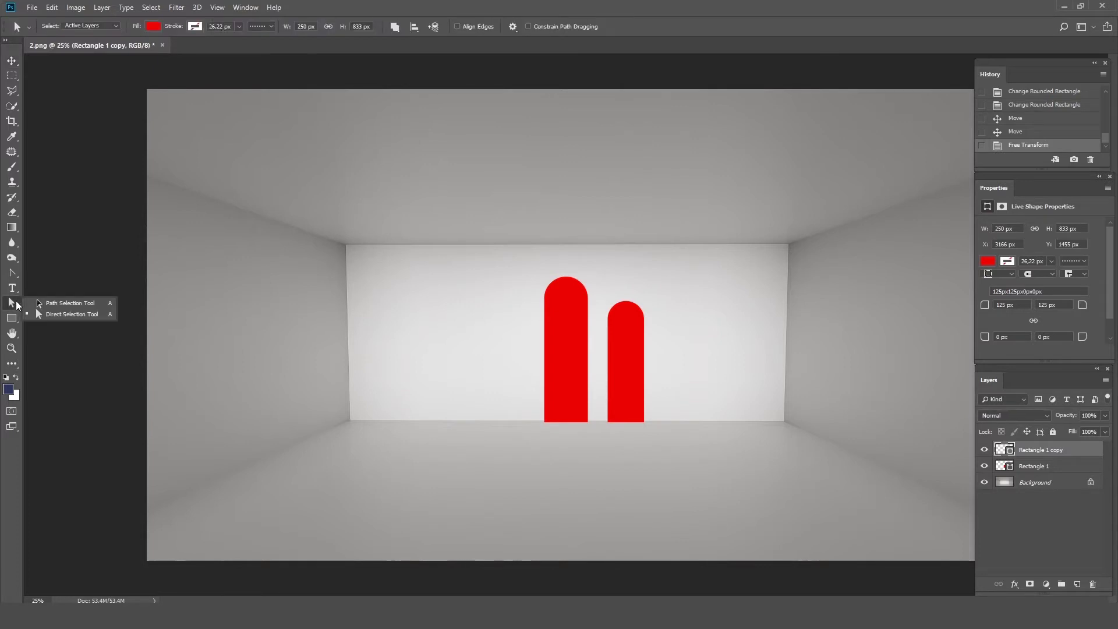
pyautogui.click(85, 314)
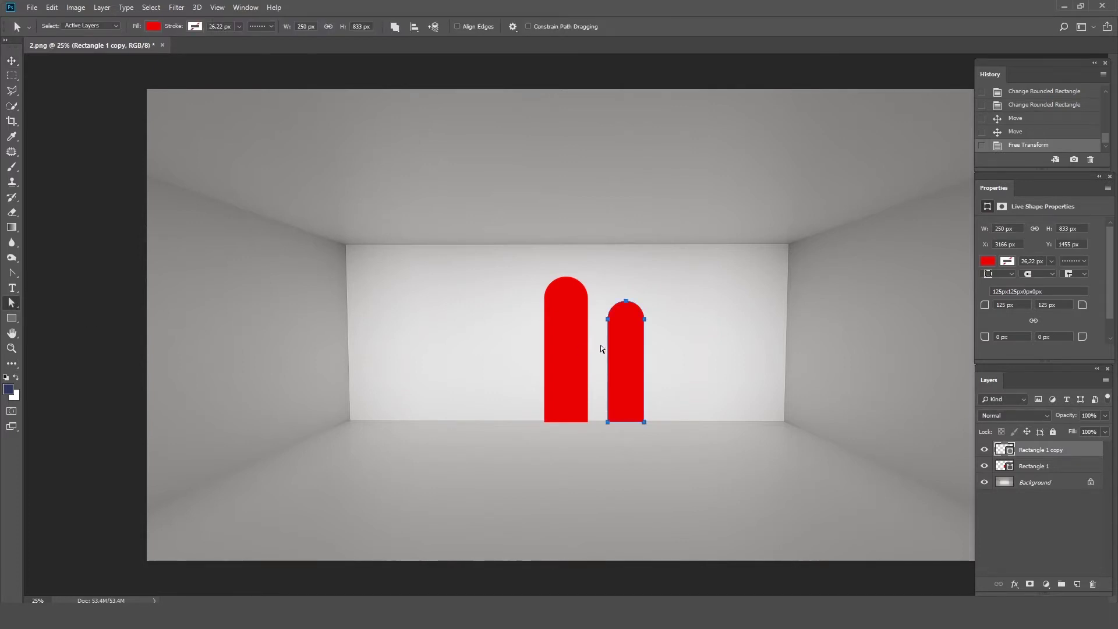
pyautogui.moveTo(608, 275); pyautogui.dragTo(673, 342)
pyautogui.press('Up')
pyautogui.press('Up')
pyautogui.press('Up')
pyautogui.press('Up')
pyautogui.press('Up')
pyautogui.press('Up')
pyautogui.press('Up')
pyautogui.press('Up')
pyautogui.press('Up')
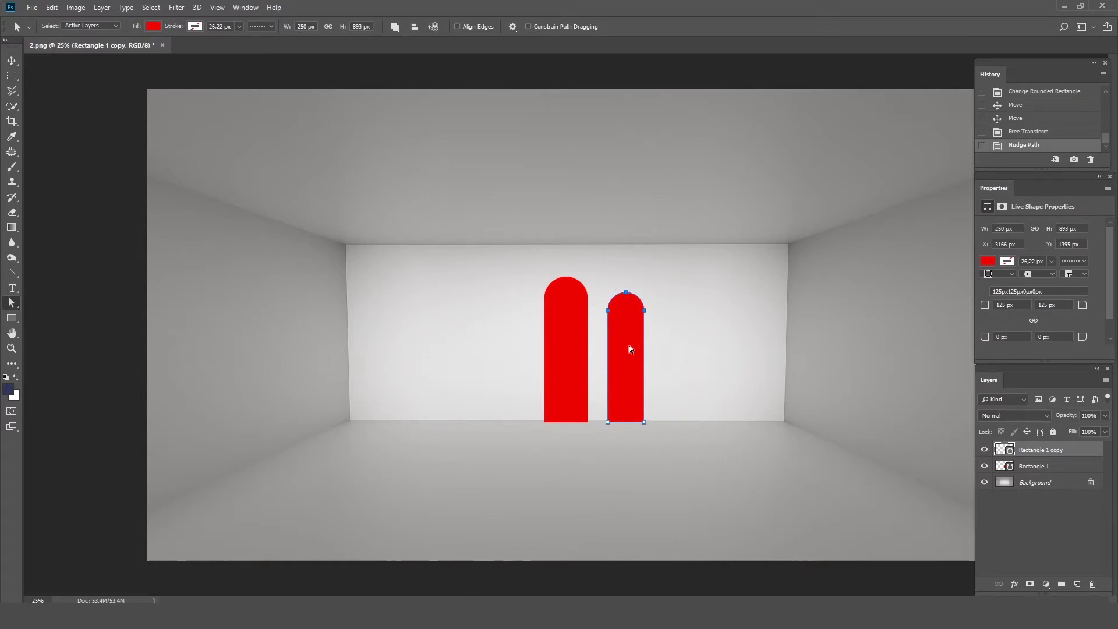
pyautogui.press('Down')
pyautogui.press('Down')
pyautogui.press('Down')
pyautogui.press('Down')
pyautogui.press('Down')
pyautogui.press('Down')
pyautogui.press('Down')
pyautogui.press('Down')
pyautogui.press('Down')
pyautogui.press('Down')
pyautogui.press('Down')
pyautogui.press('Down')
pyautogui.press('Up')
pyautogui.click(12, 60)
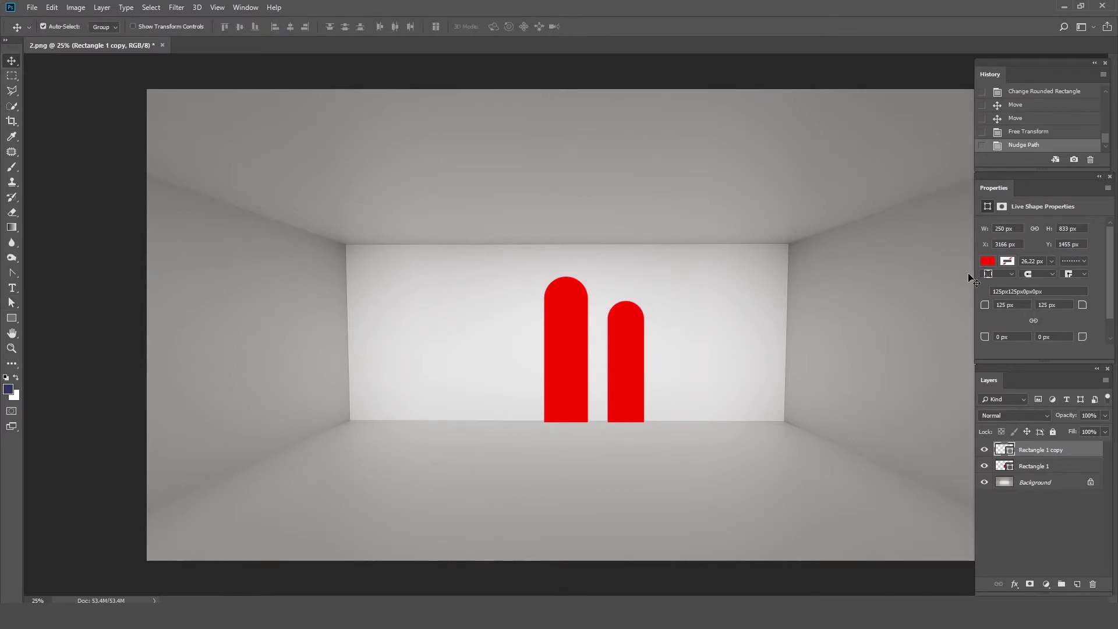
# Step: Fill the shorter arch orange and drag an orange copy left of the red arch
pyautogui.click(988, 261)
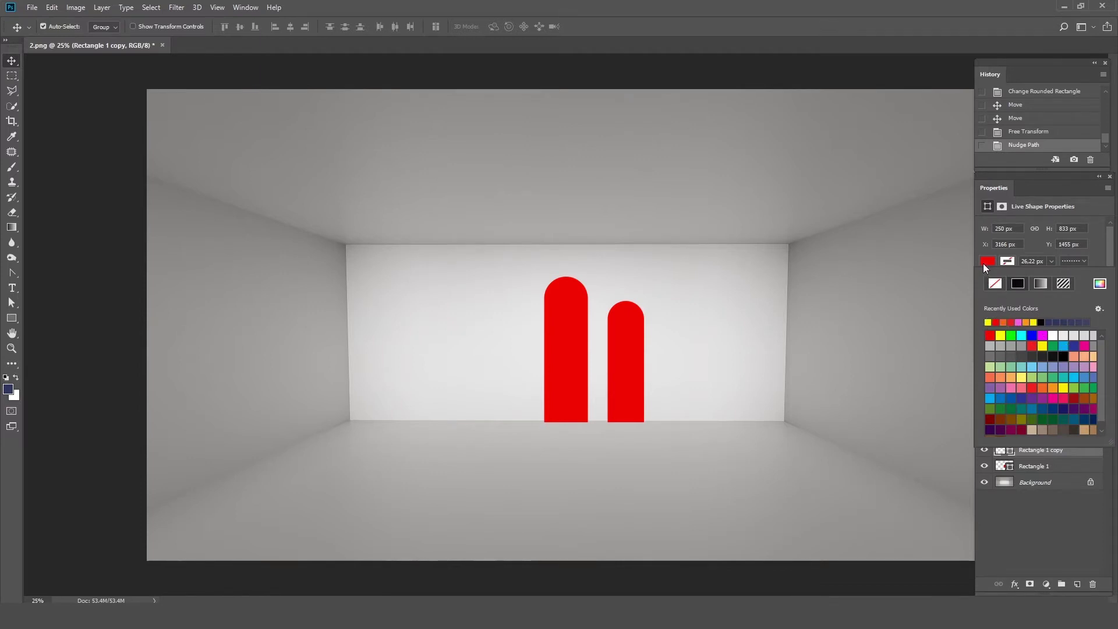
pyautogui.click(1099, 283)
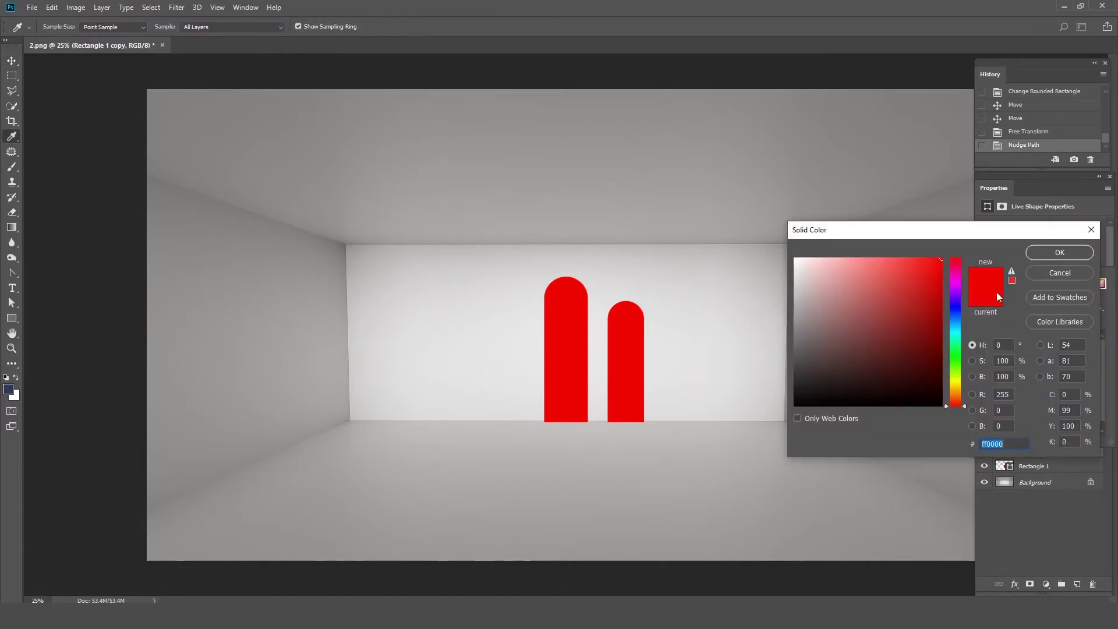
pyautogui.click(962, 396)
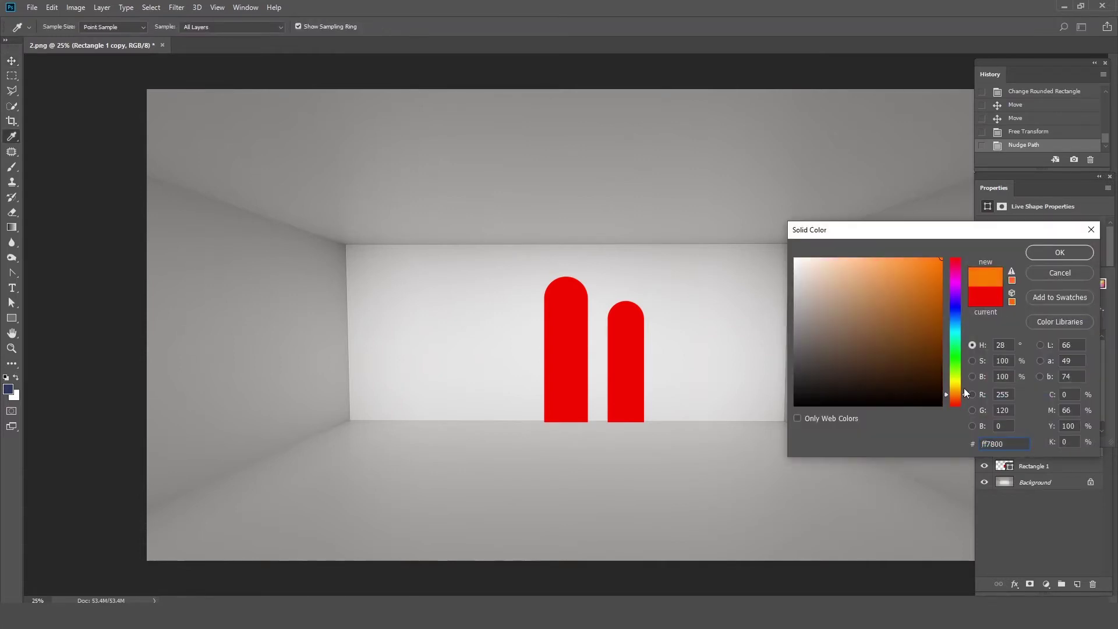
pyautogui.click(1052, 253)
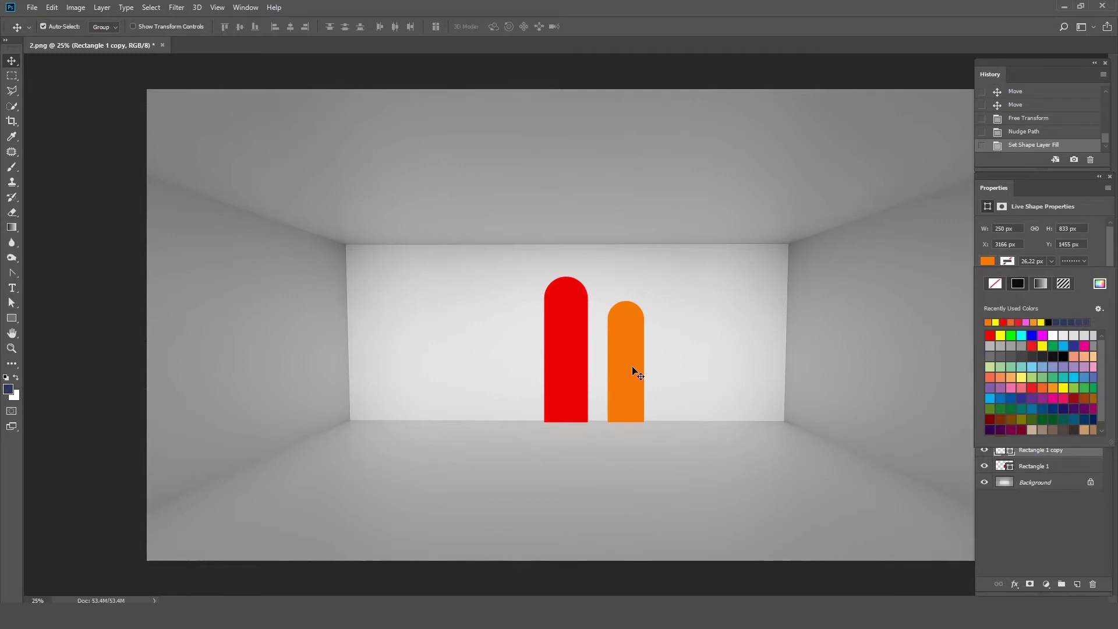
pyautogui.moveTo(632, 374); pyautogui.dragTo(508, 379)
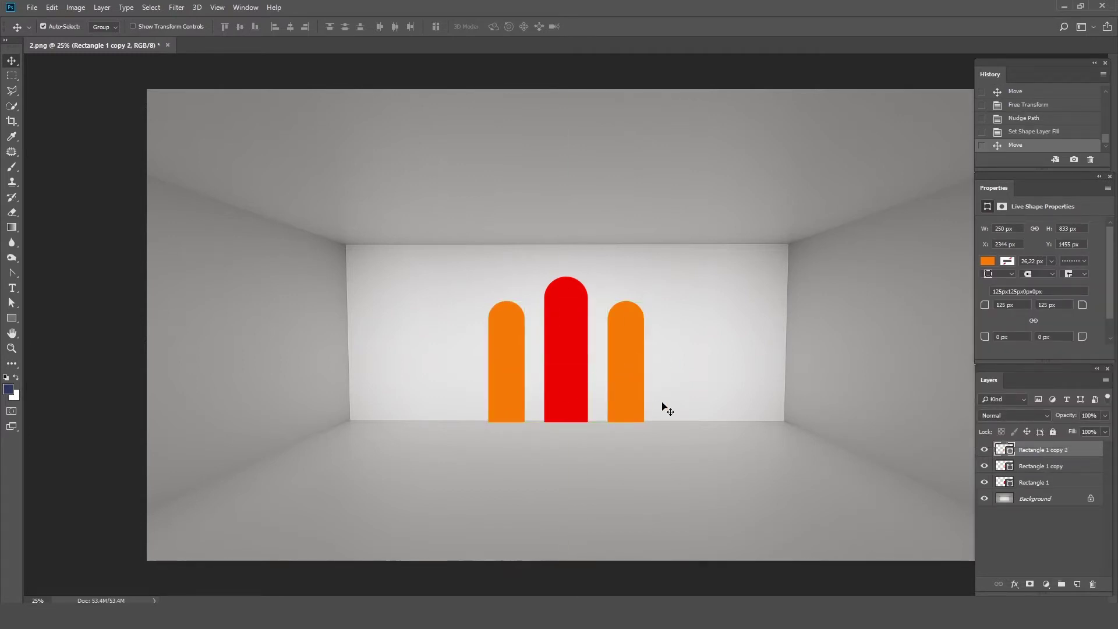
# Step: Lower the left orange arch's top anchor points so it stands shorter
pyautogui.click(11, 302)
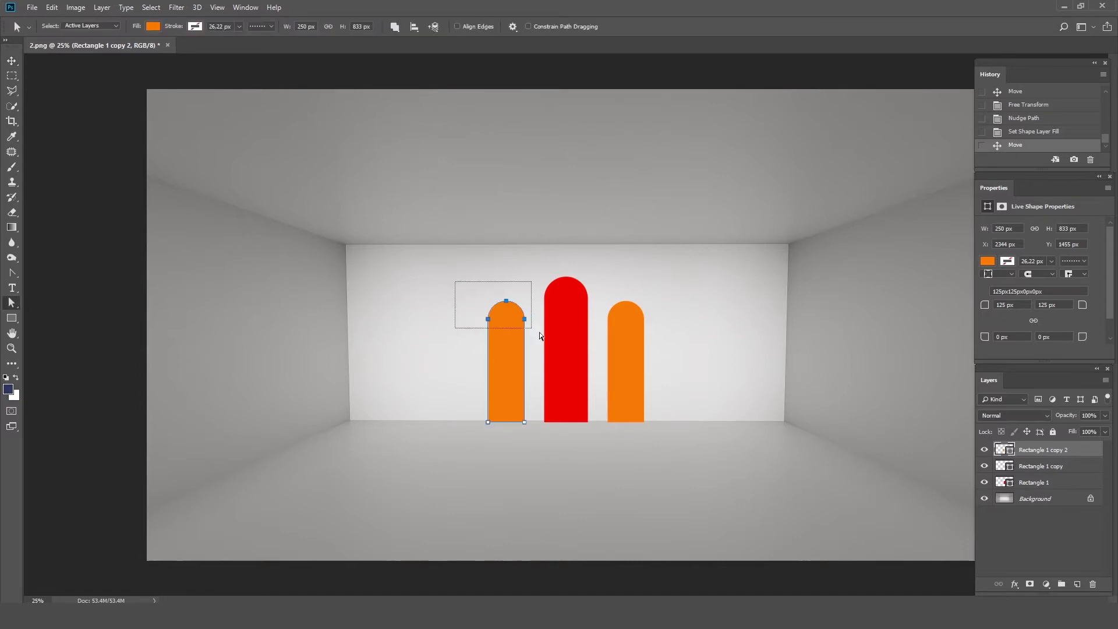
pyautogui.moveTo(540, 332); pyautogui.dragTo(543, 333)
pyautogui.hotkey('shift', 'Down')
pyautogui.hotkey('shift', 'Down')
pyautogui.hotkey('shift', 'Down')
pyautogui.hotkey('shift', 'Down')
pyautogui.hotkey('shift', 'Down')
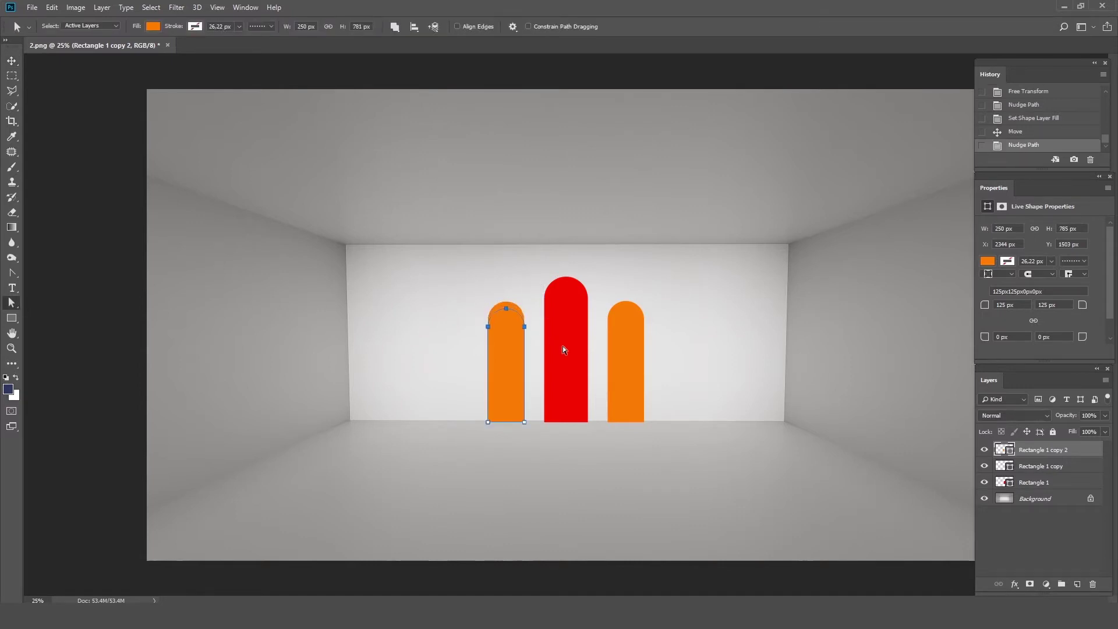
pyautogui.hotkey('shift', 'Down')
pyautogui.hotkey('shift', 'Down')
pyautogui.hotkey('shift', 'Down')
pyautogui.hotkey('shift', 'Down')
pyautogui.hotkey('shift', 'Down')
pyautogui.hotkey('shift', 'Down')
pyautogui.hotkey('shift', 'Down')
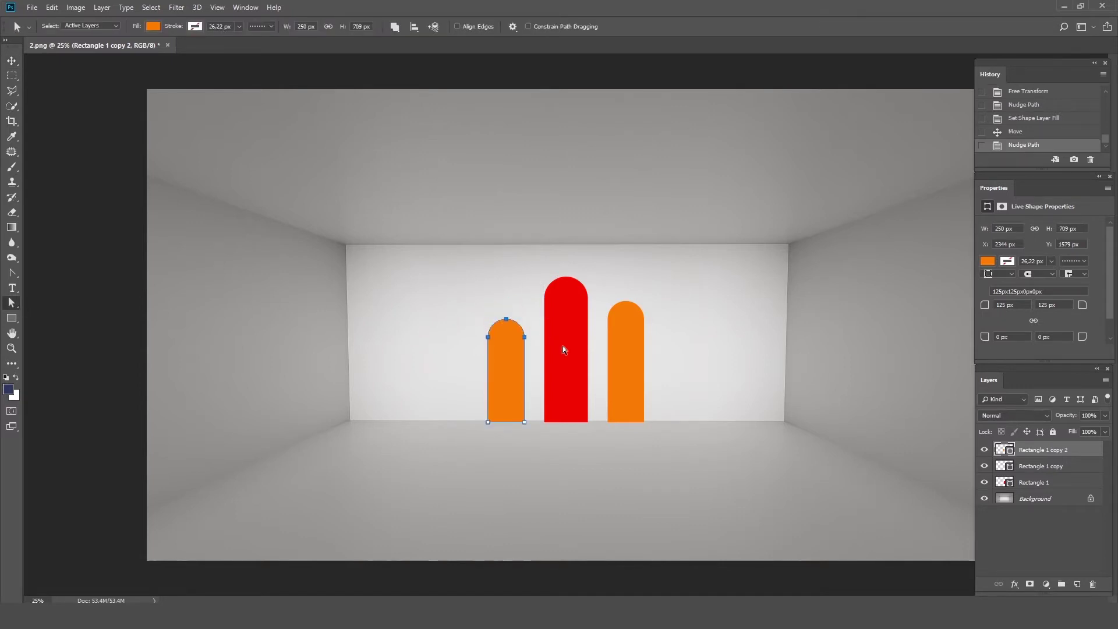
pyautogui.press('Up')
pyautogui.press('Up')
pyautogui.press('Up')
# Step: Slightly enlarge the left arch and shift it about 1.55 cm right toward the red arch
pyautogui.hotkey('ctrl', 't')
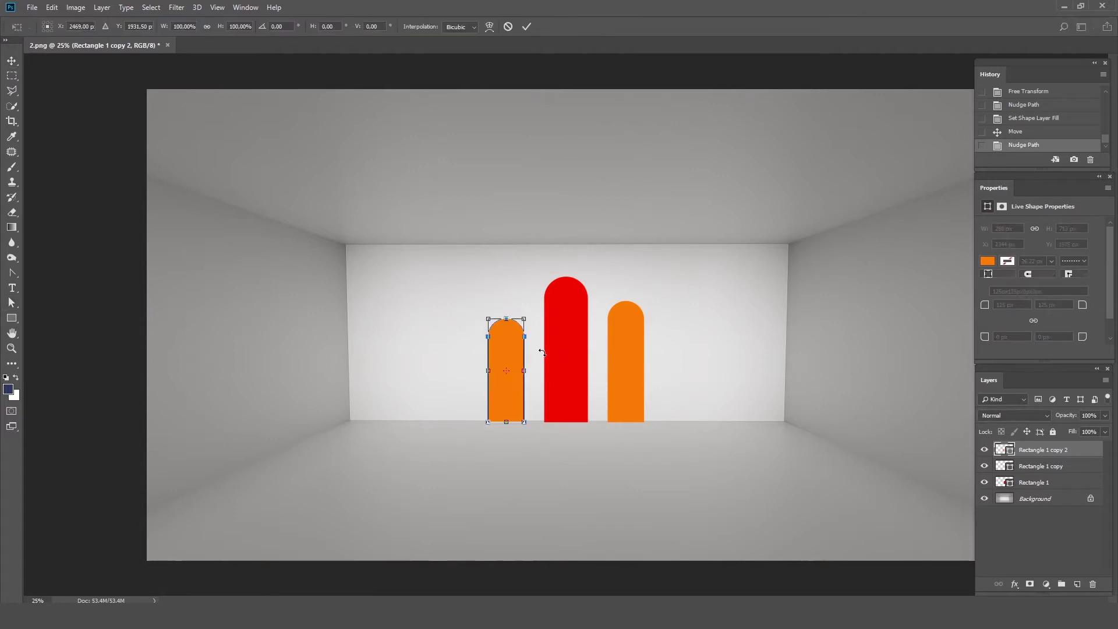
pyautogui.moveTo(526, 320); pyautogui.dragTo(521, 313)
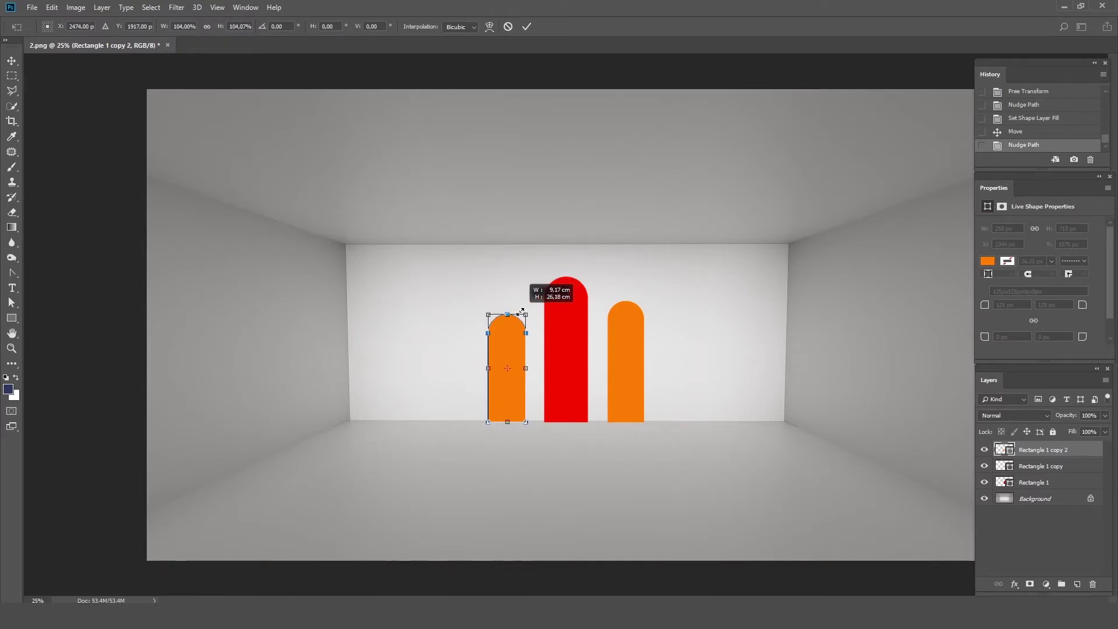
pyautogui.press('Return')
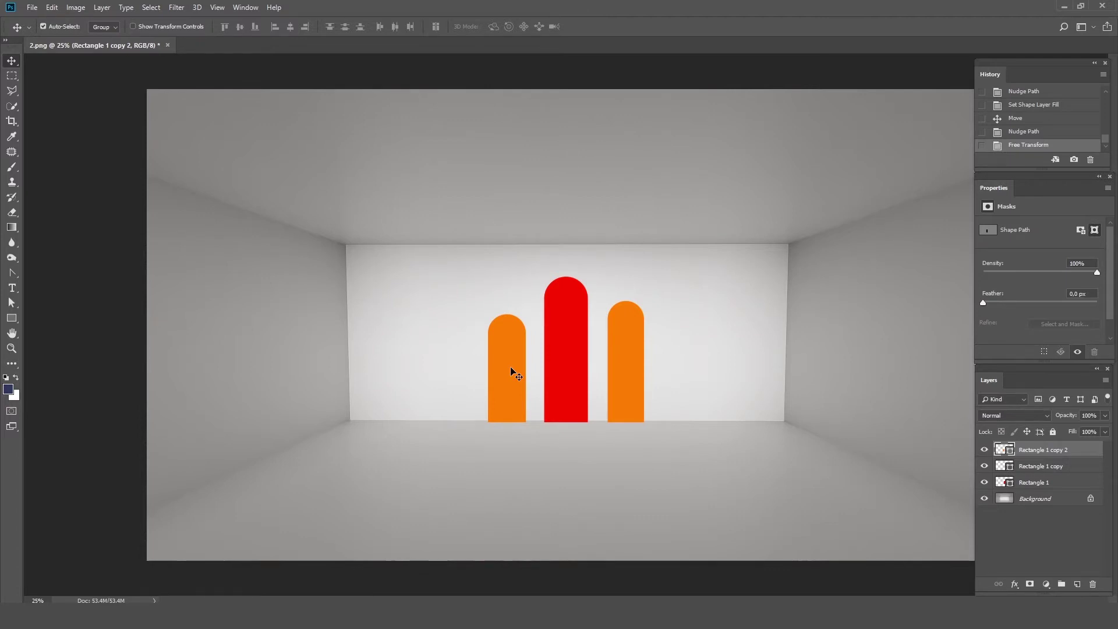
pyautogui.hotkey('ctrl', 't')
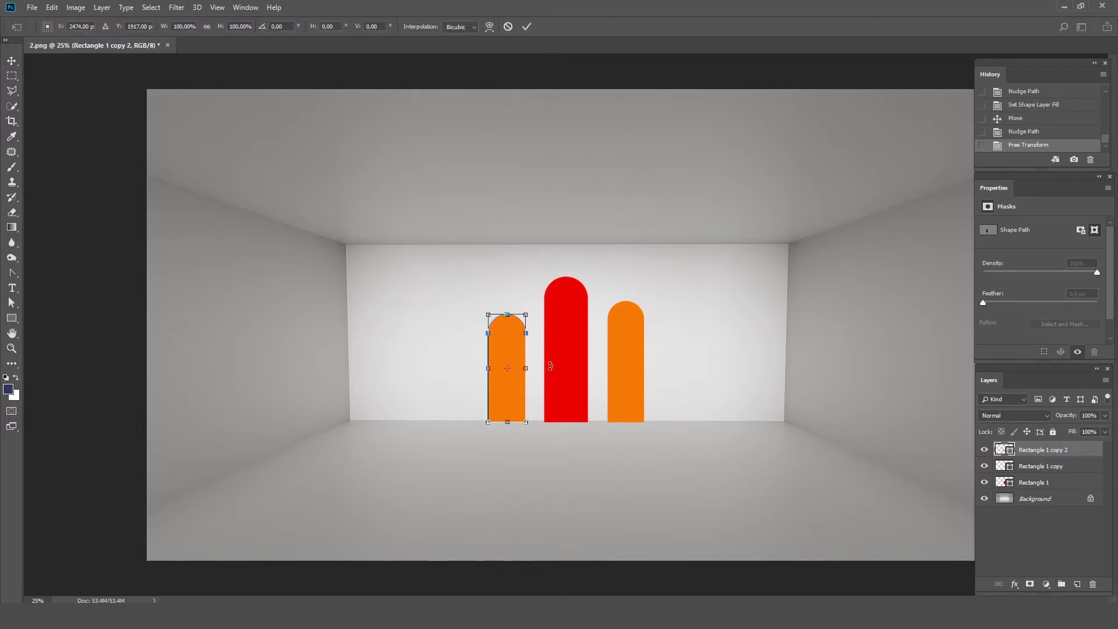
pyautogui.moveTo(528, 365); pyautogui.dragTo(516, 365)
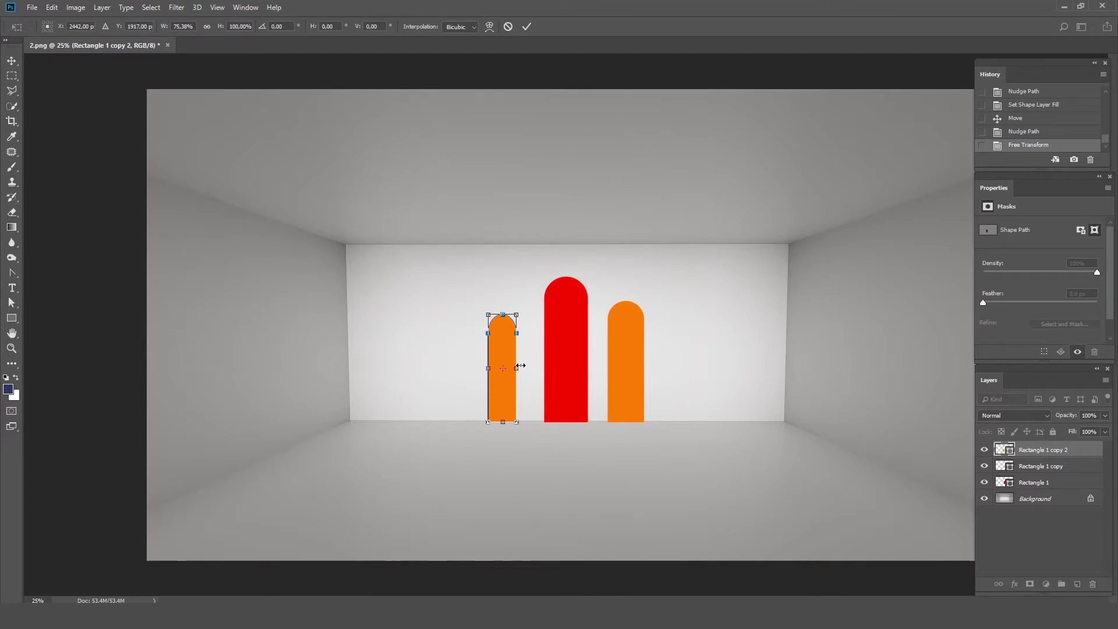
pyautogui.press('Return')
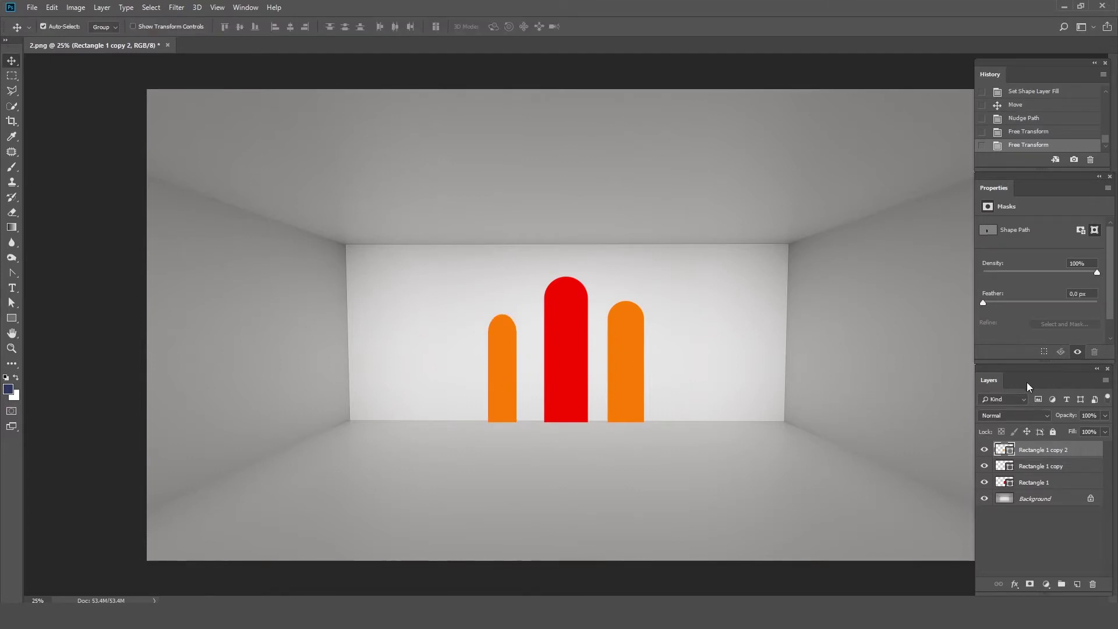
pyautogui.hotkey('ctrl', 'z')
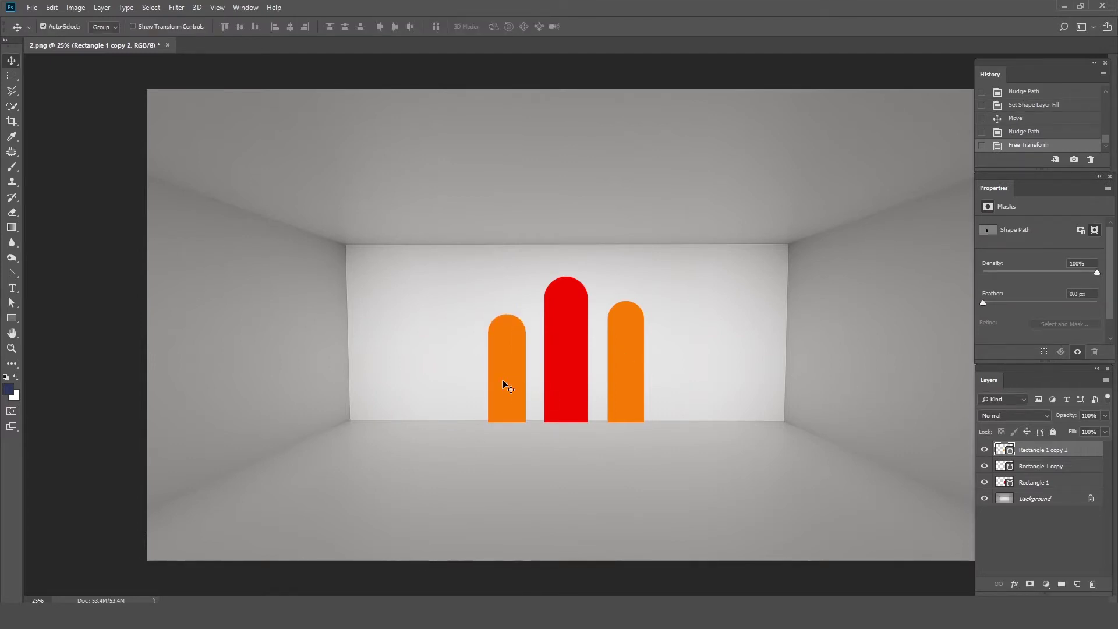
pyautogui.moveTo(512, 381); pyautogui.dragTo(518, 383)
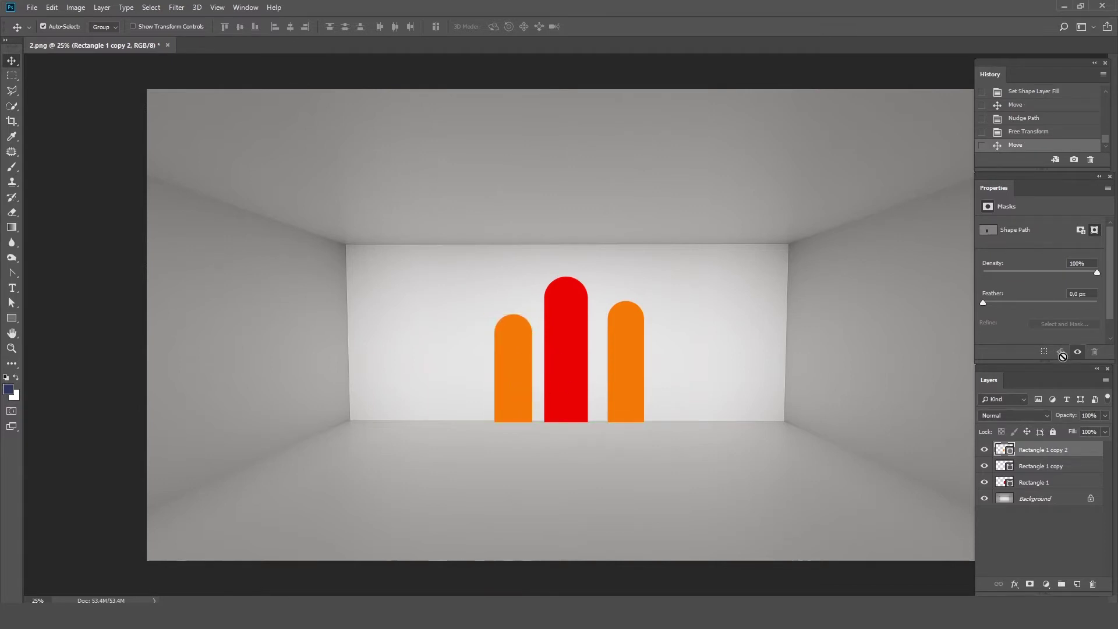
# Step: Apply a bright green Color Overlay layer style to the left arch
pyautogui.doubleClick(1084, 456)
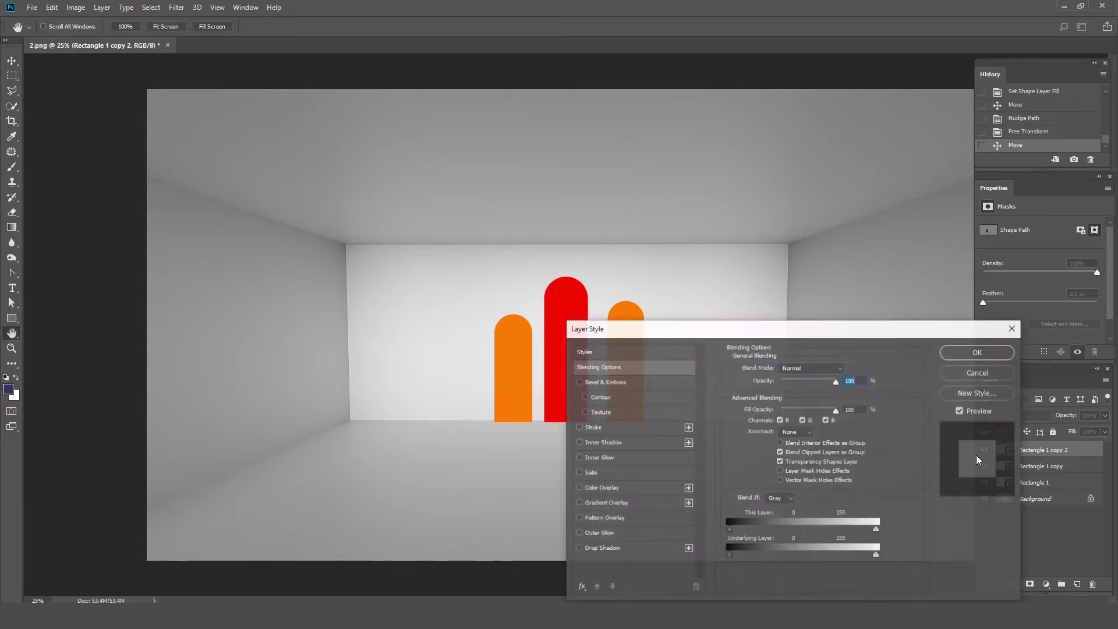
pyautogui.click(600, 488)
pyautogui.click(846, 370)
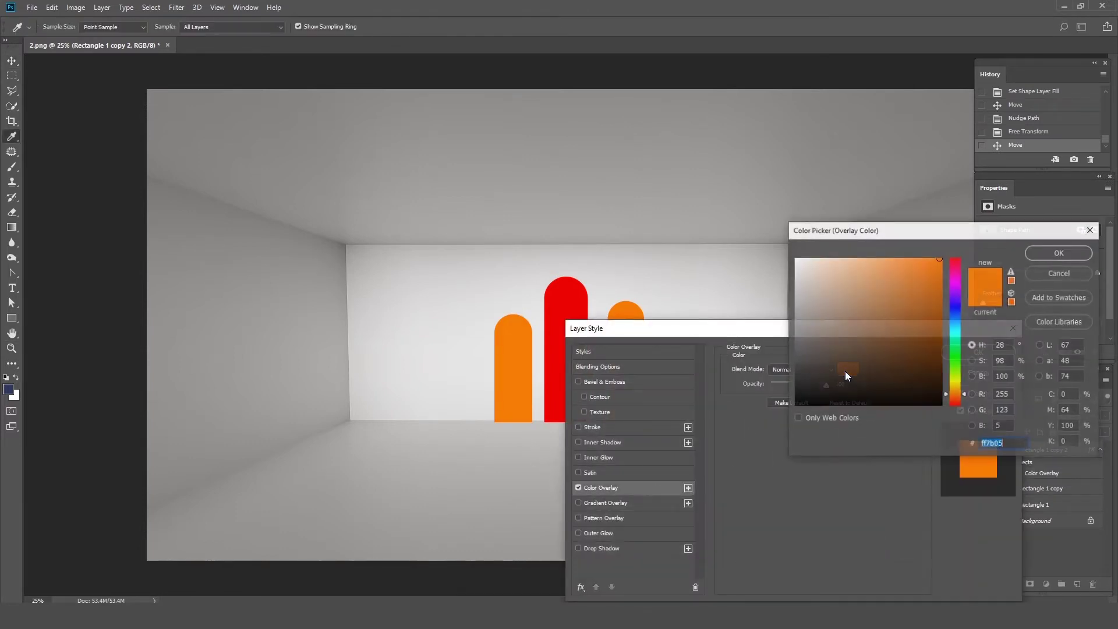
pyautogui.moveTo(959, 382); pyautogui.dragTo(963, 368)
pyautogui.click(1068, 254)
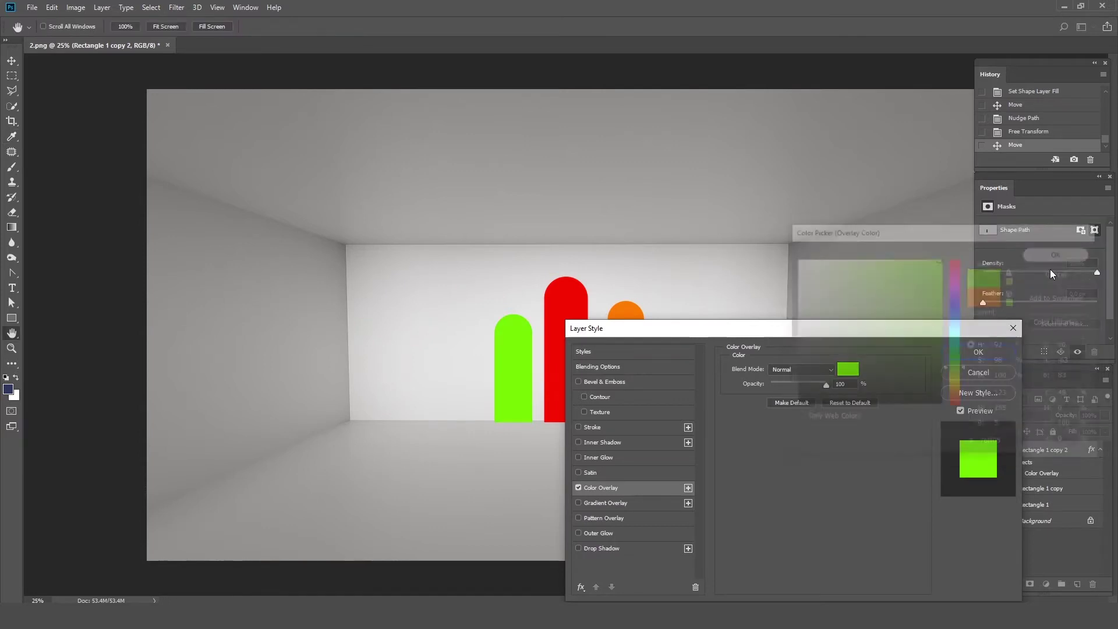
pyautogui.click(999, 352)
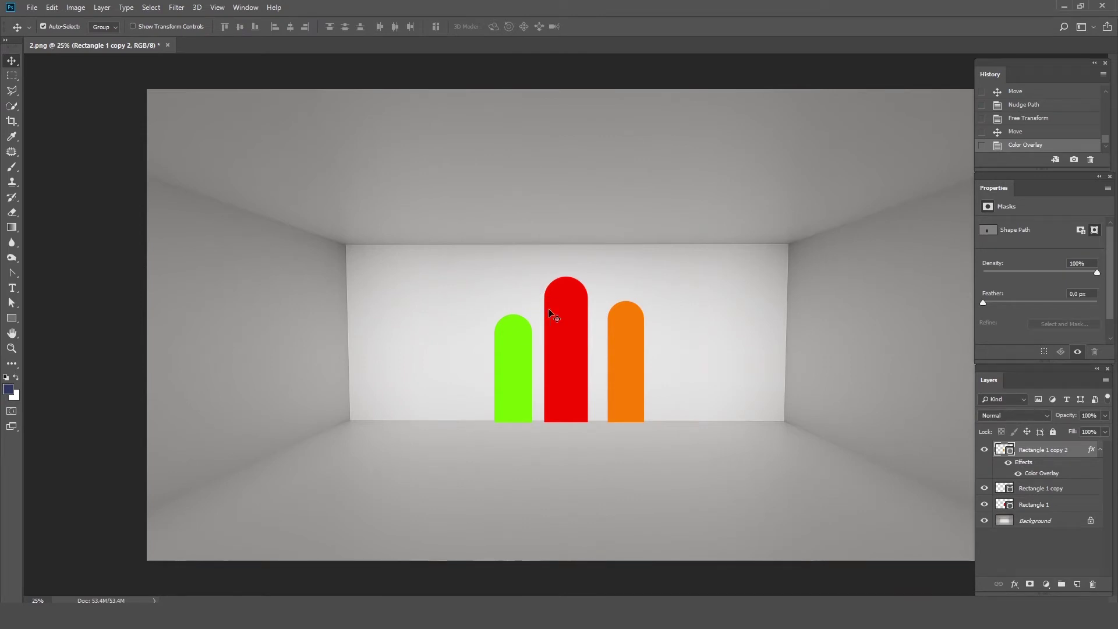
pyautogui.click(1100, 450)
pyautogui.keyDown('ctrl'); pyautogui.click(1063, 469); pyautogui.keyUp('ctrl')
# Step: Group the three Rectangle arch layers and name the group '1'
pyautogui.keyDown('ctrl'); pyautogui.click(1058, 488); pyautogui.keyUp('ctrl')
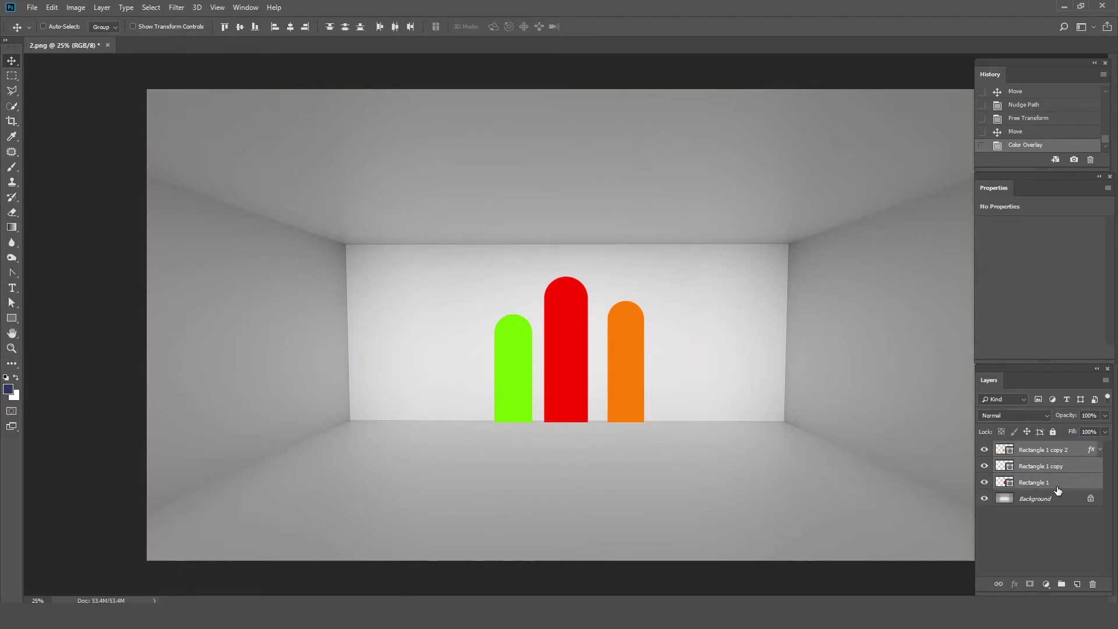
pyautogui.hotkey('ctrl', 'g')
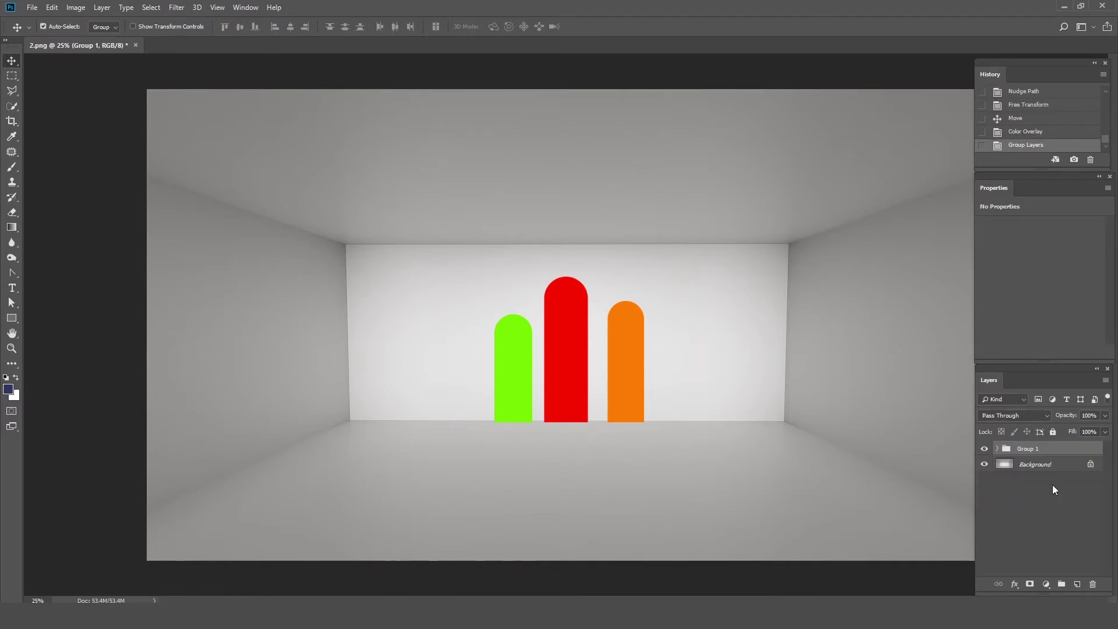
pyautogui.doubleClick(1029, 449)
pyautogui.write('1')
pyautogui.press('Return')
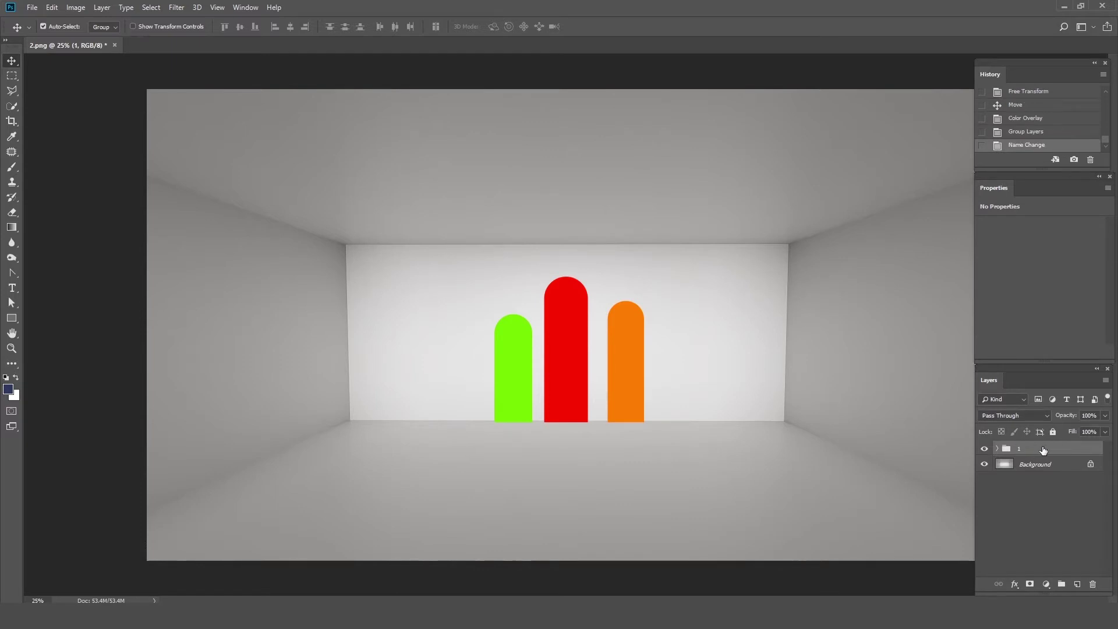
# Step: Give group '1' a red layer colour label
pyautogui.rightClick(1044, 450)
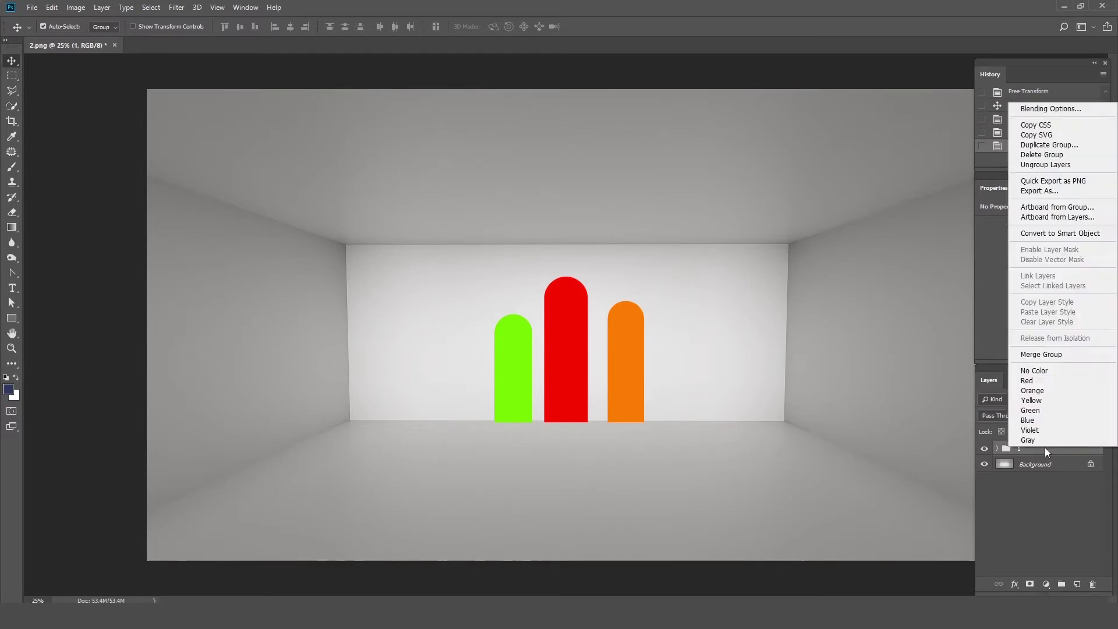
pyautogui.click(1041, 381)
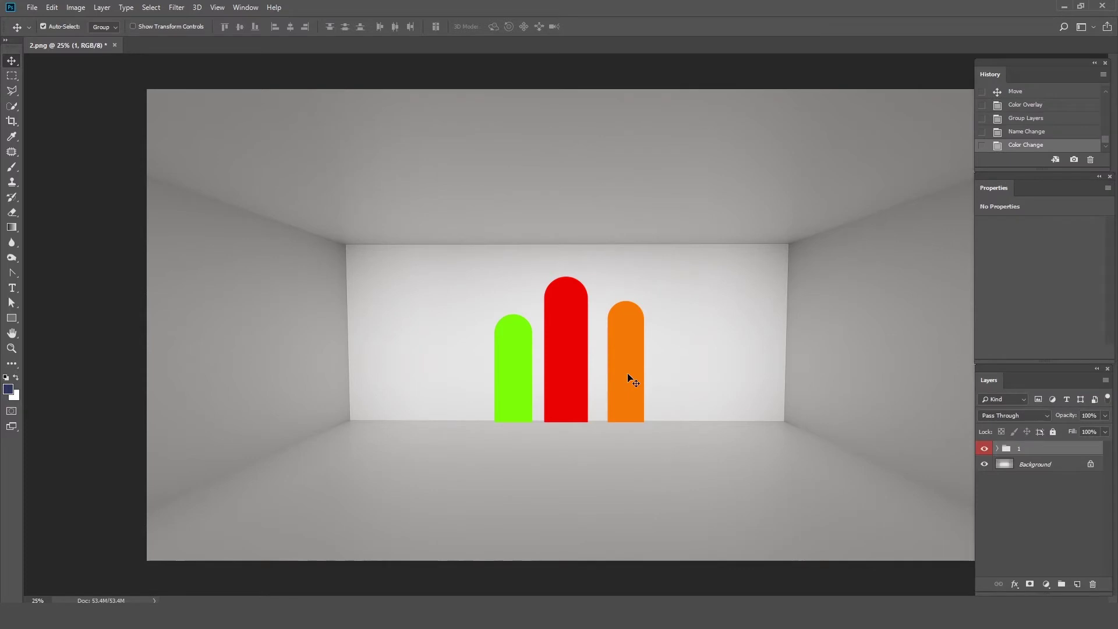
pyautogui.click(12, 317)
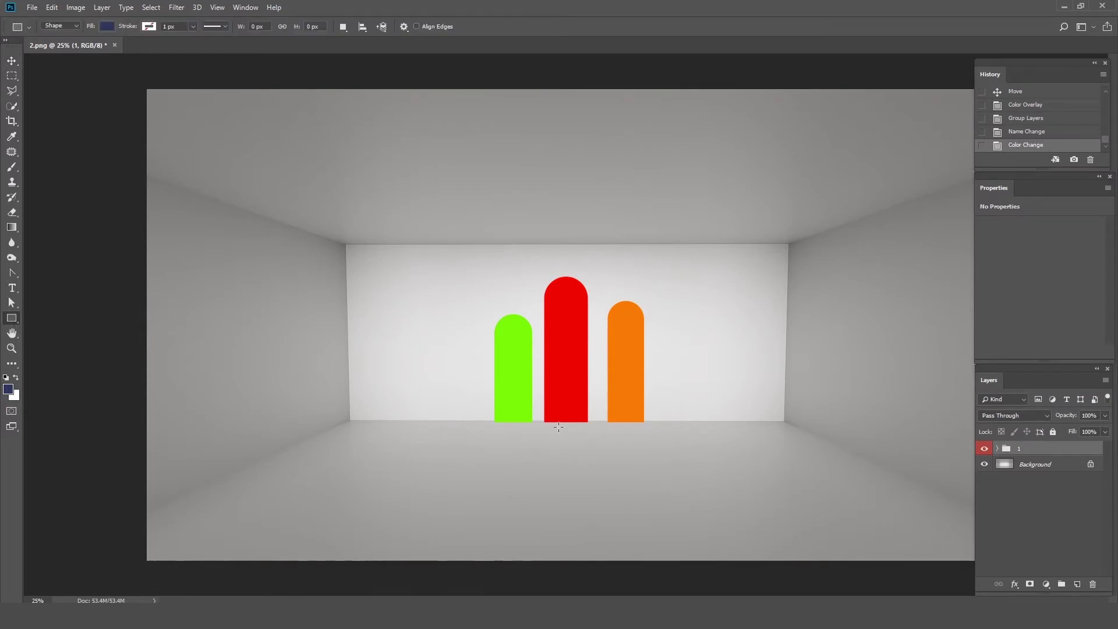
# Step: Draw a navy base block under the red arch and widen it to the arch's width
pyautogui.moveTo(545, 421); pyautogui.dragTo(582, 453)
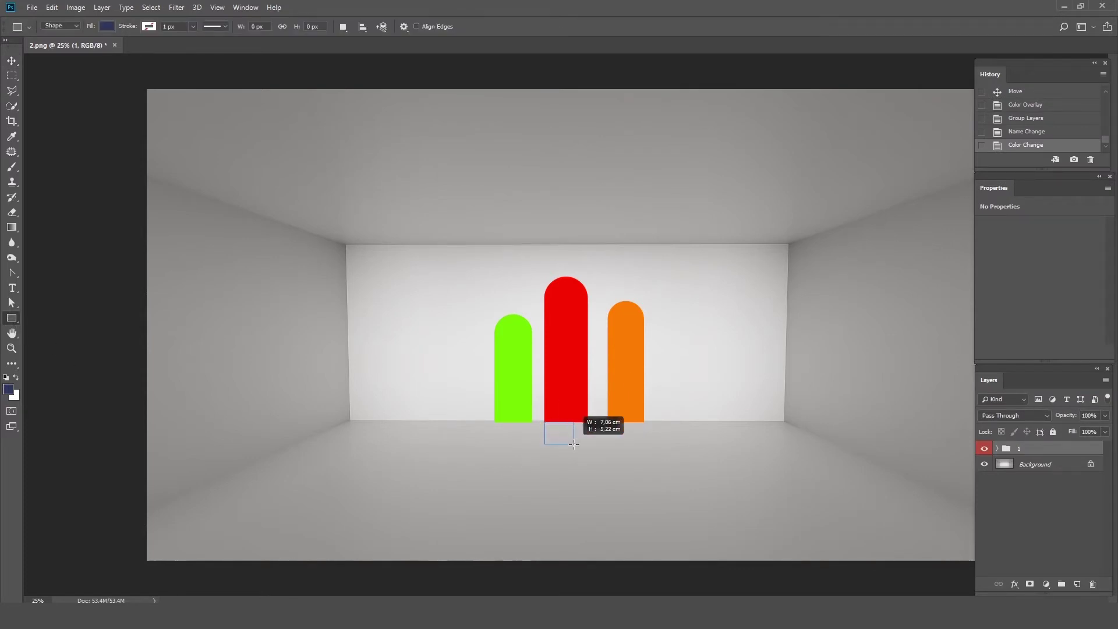
pyautogui.click(11, 60)
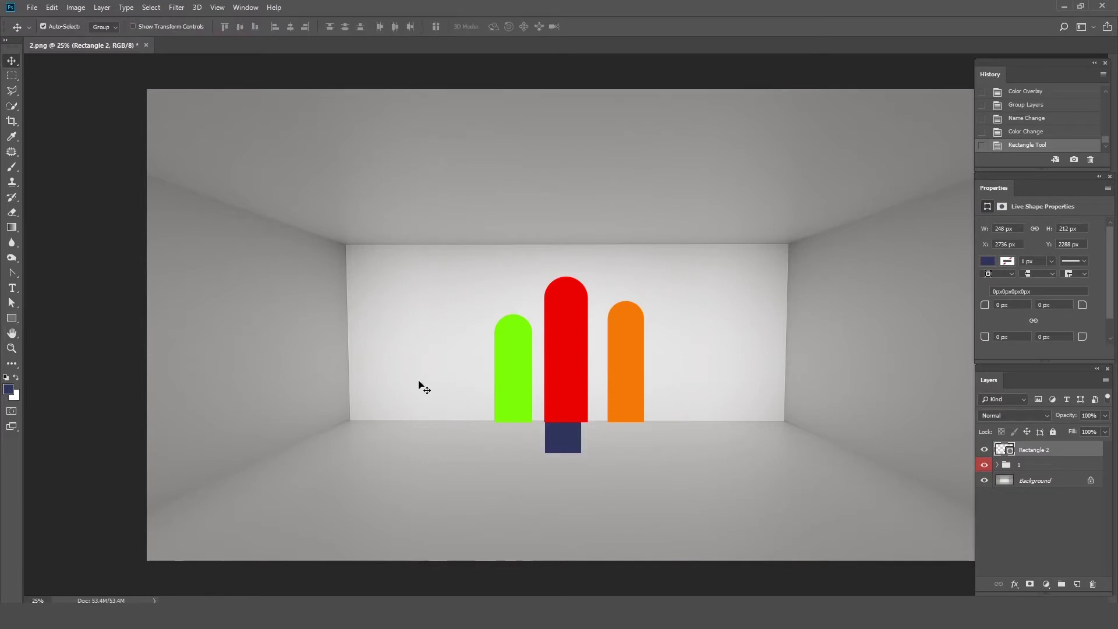
pyautogui.hotkey('ctrl', 't')
pyautogui.moveTo(578, 436); pyautogui.dragTo(587, 437)
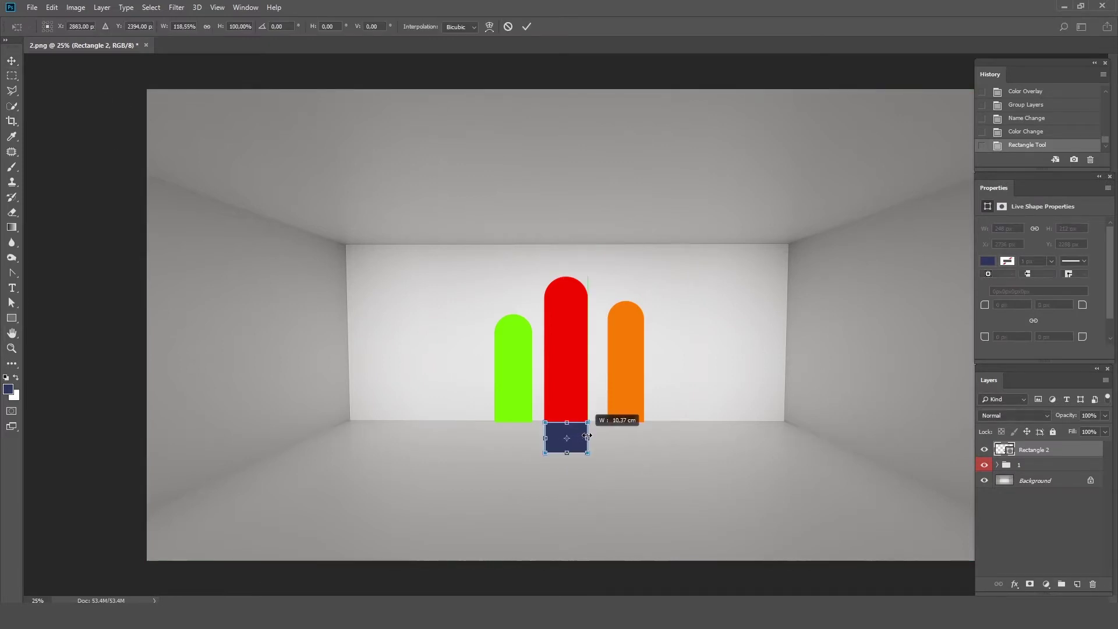
pyautogui.press('Return')
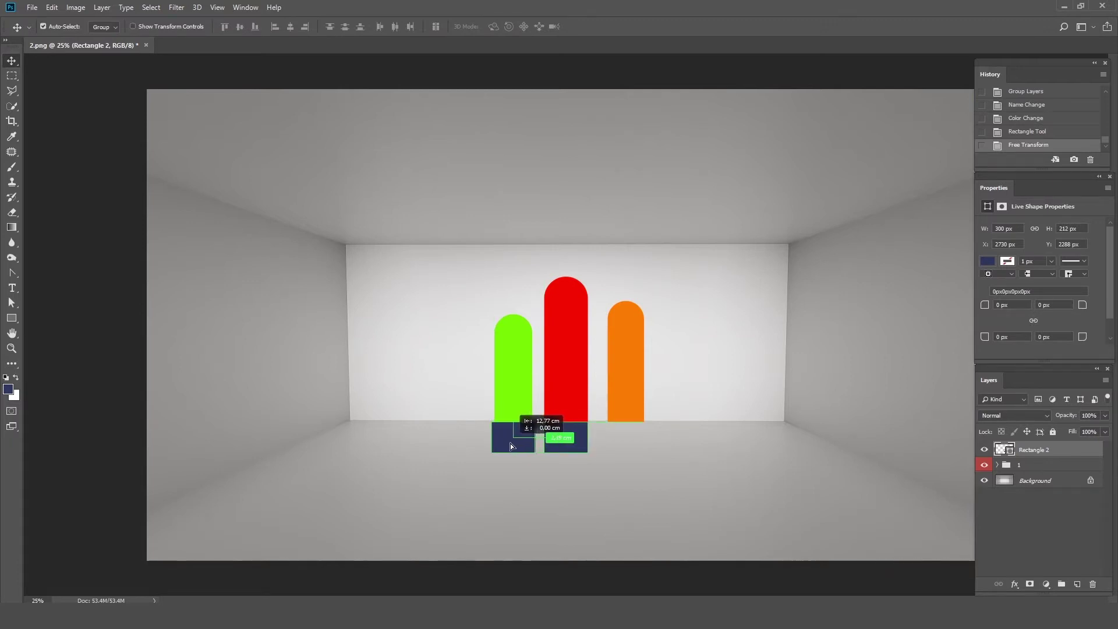
# Step: Copy the navy base under the green and orange arches, resizing each to its arch's width
pyautogui.moveTo(515, 442)
pyautogui.mouseDown()
pyautogui.moveTo(531, 440)
pyautogui.moveTo(499, 440)
pyautogui.moveTo(624, 446)
pyautogui.mouseUp()
pyautogui.hotkey('ctrl', 't')
pyautogui.press('Return')
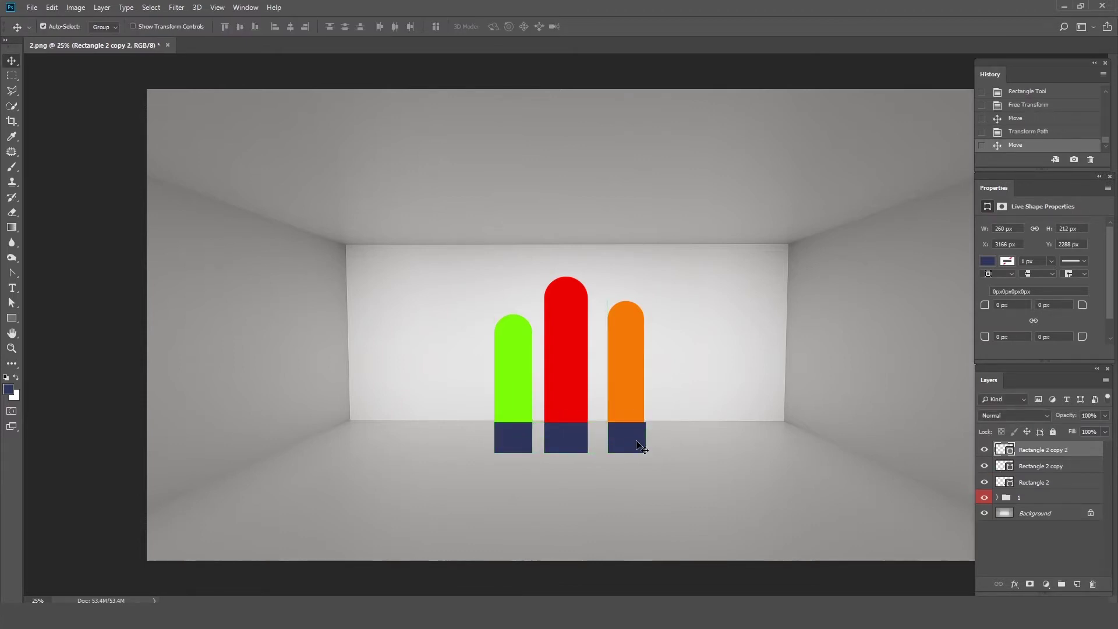
pyautogui.hotkey('ctrl', 't')
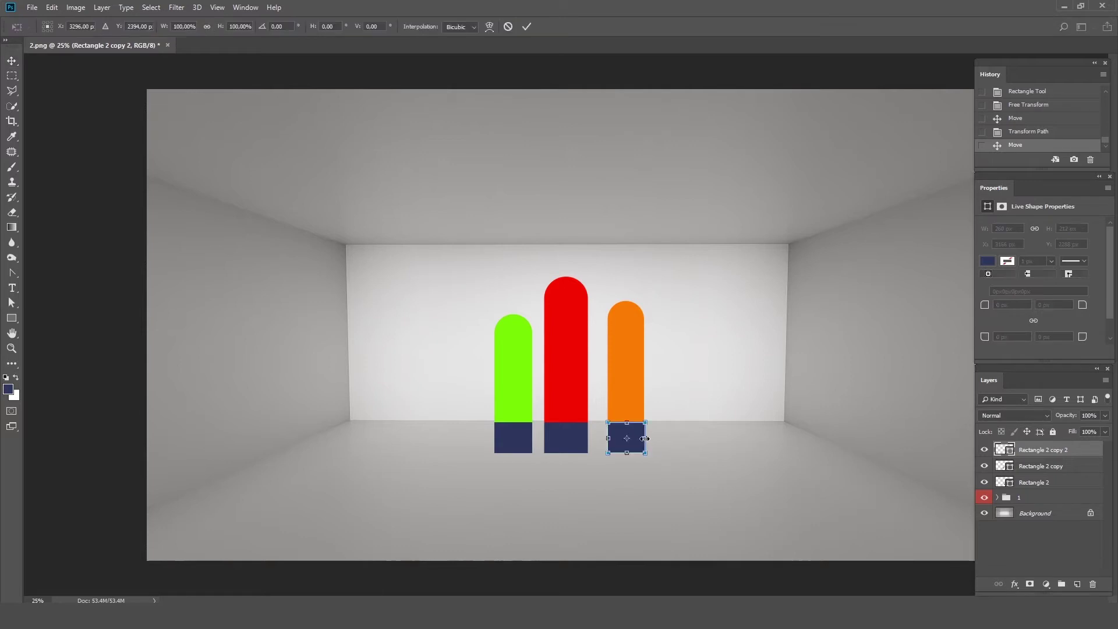
pyautogui.moveTo(645, 438); pyautogui.dragTo(643, 438)
pyautogui.press('Return')
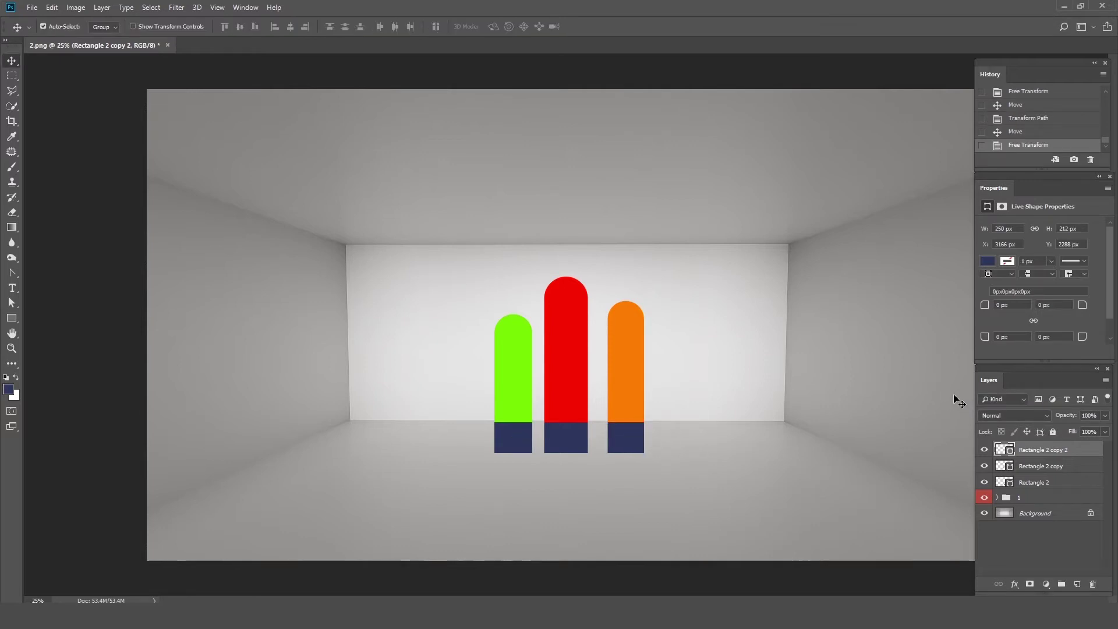
# Step: Set the three navy bases' Fill to orange, red and green to match their bars
pyautogui.click(987, 260)
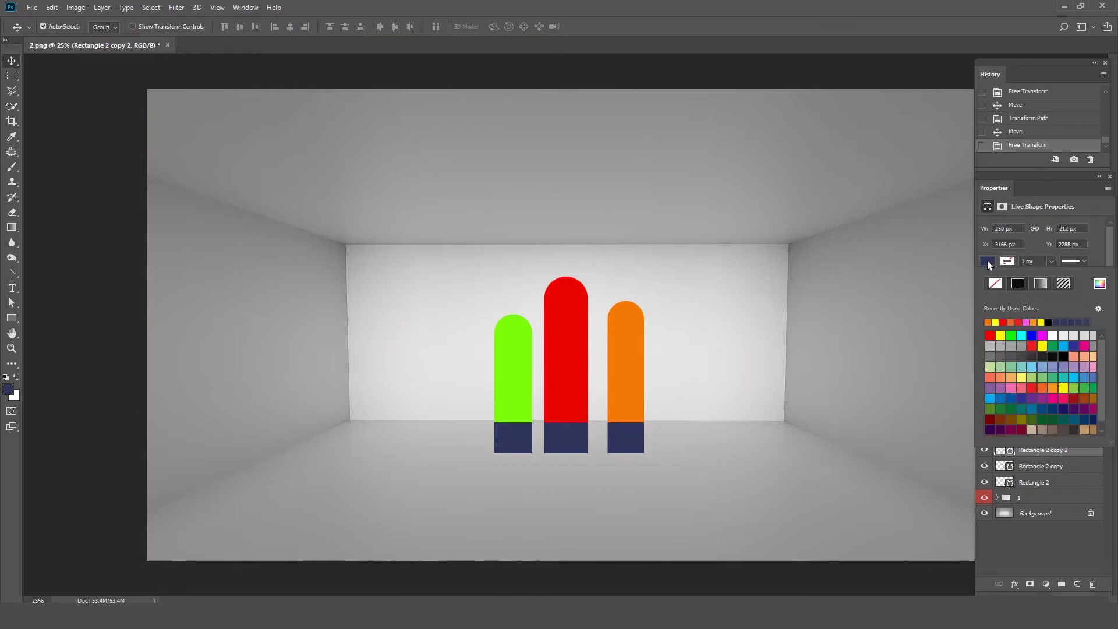
pyautogui.click(988, 322)
pyautogui.click(592, 439)
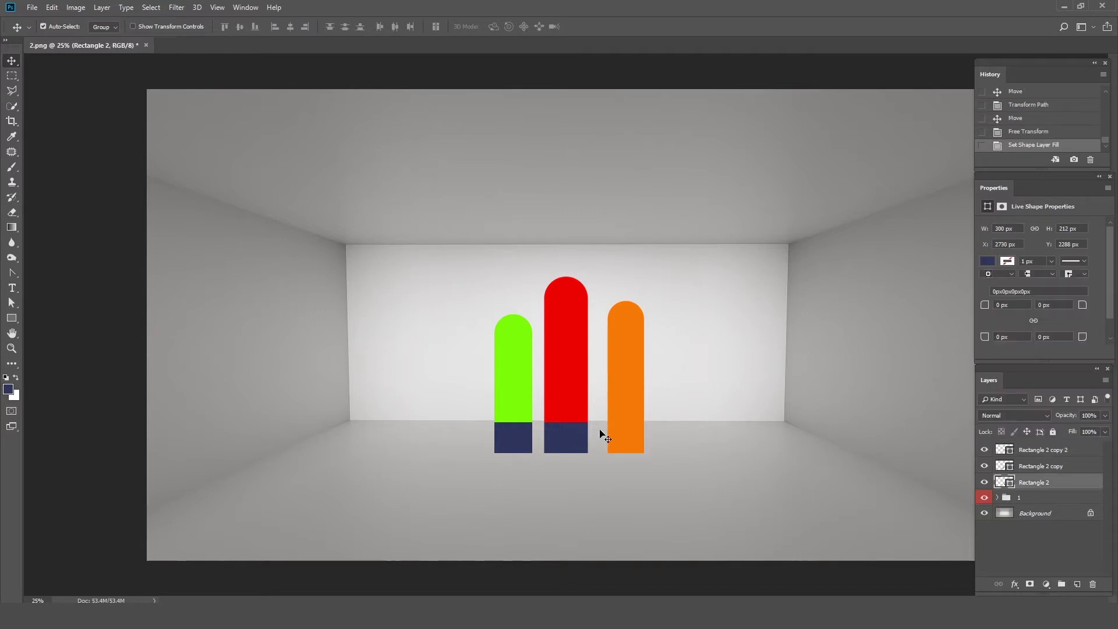
pyautogui.click(987, 261)
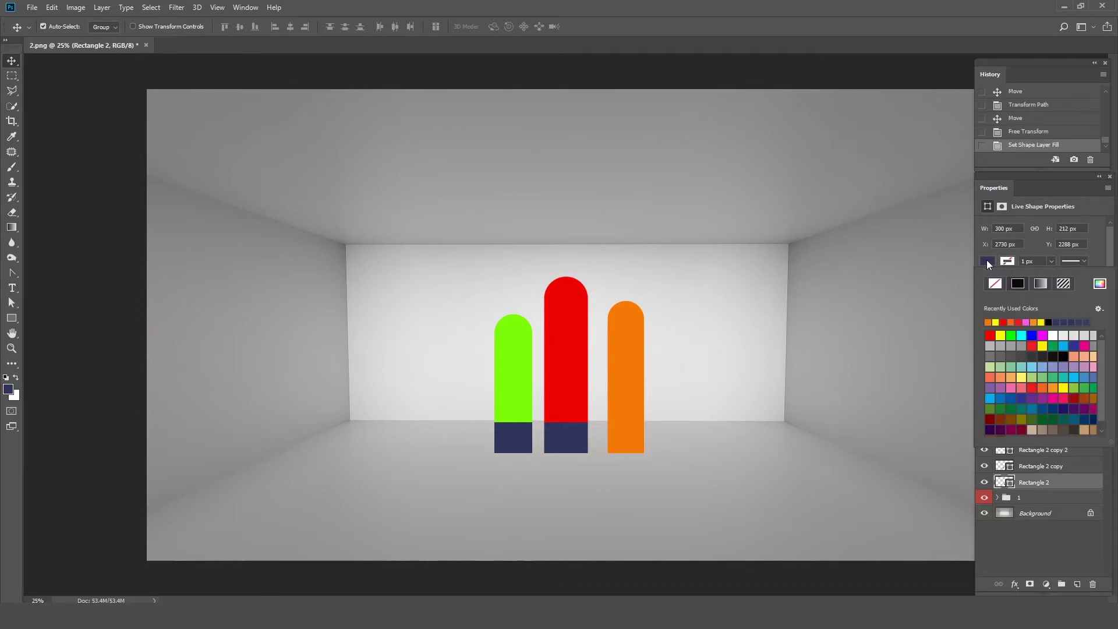
pyautogui.click(990, 333)
pyautogui.click(516, 448)
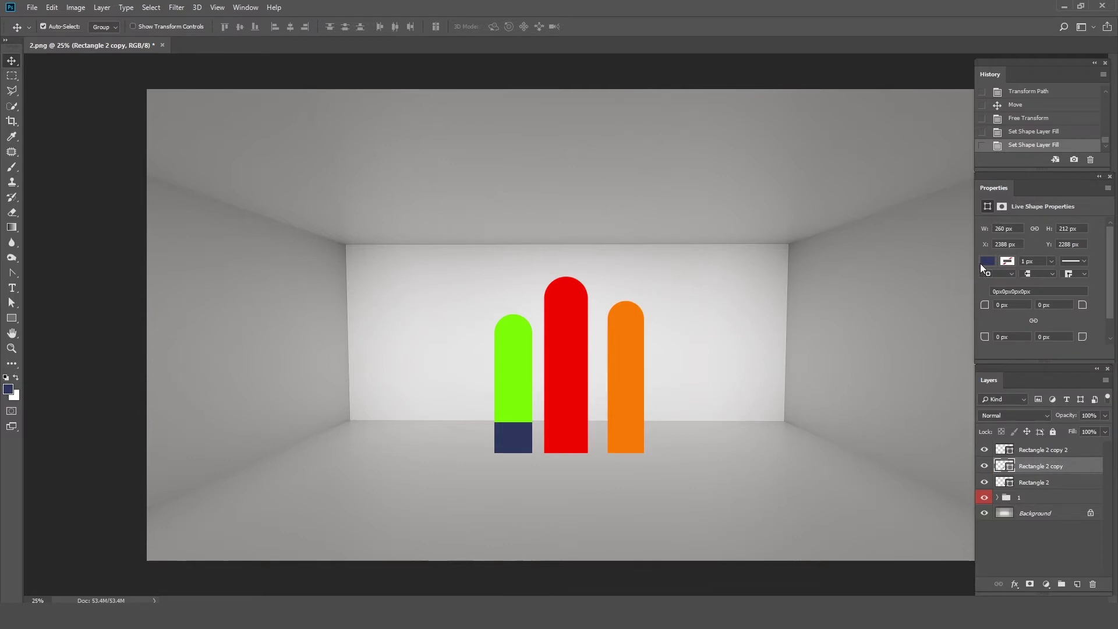
pyautogui.click(987, 261)
pyautogui.click(1011, 335)
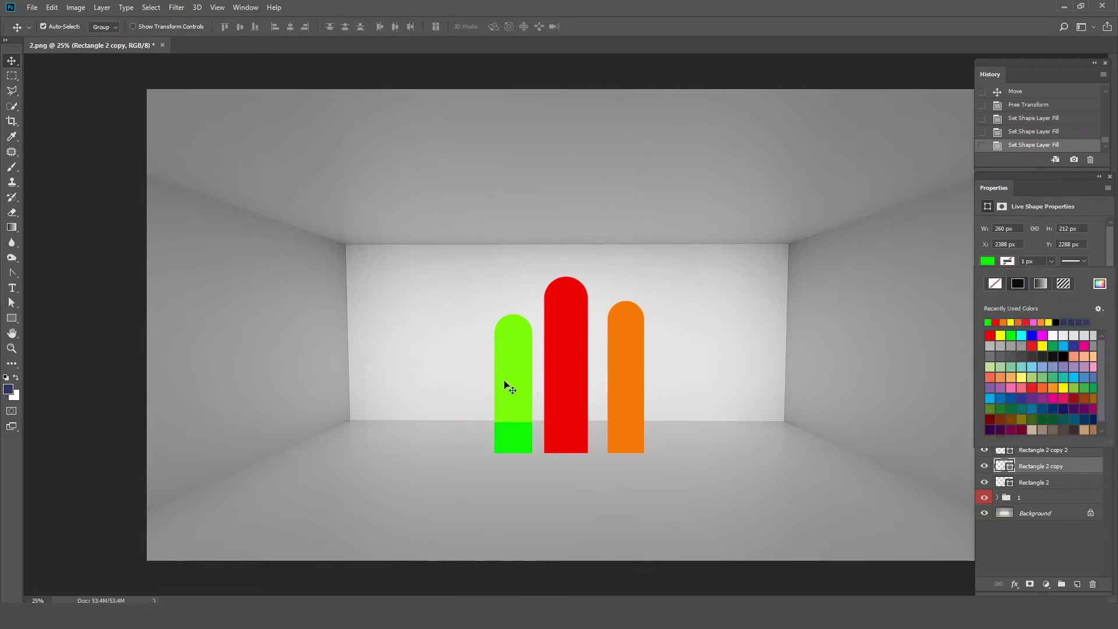
pyautogui.click(763, 403)
# Step: Add a Color Overlay of 7bff05, sampled from the bar, to the green bar's base
pyautogui.click(513, 441)
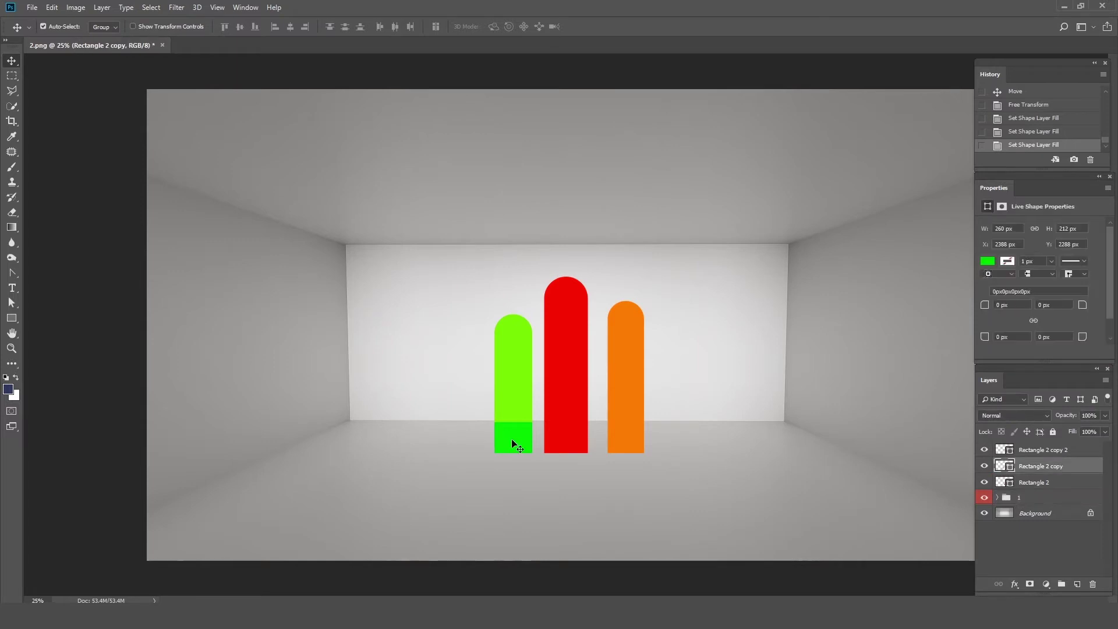
pyautogui.doubleClick(1102, 469)
pyautogui.click(611, 490)
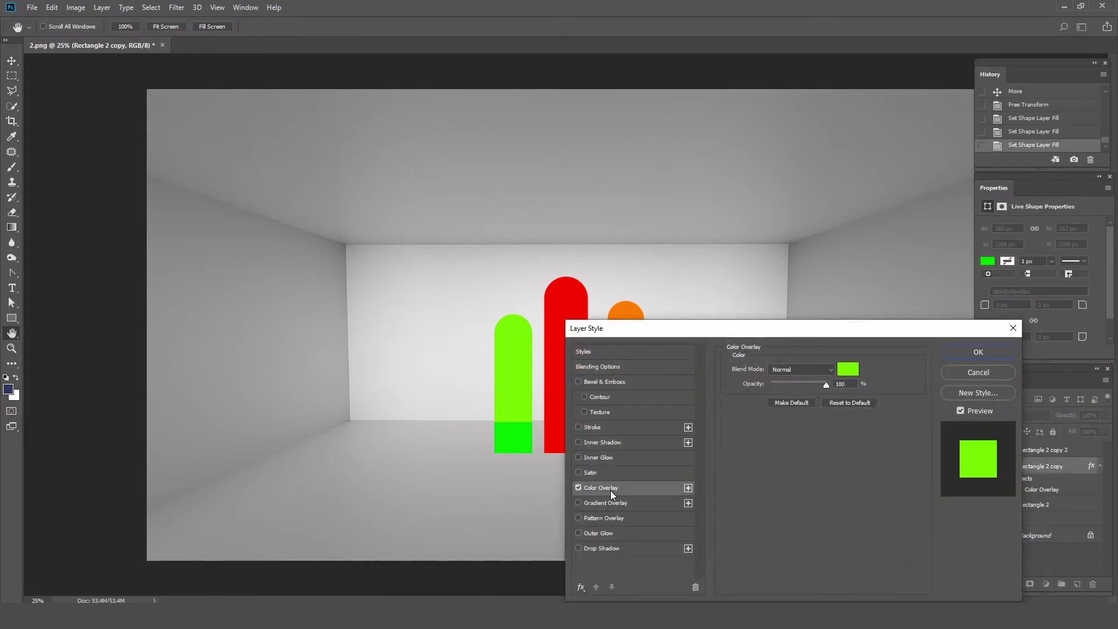
pyautogui.click(847, 372)
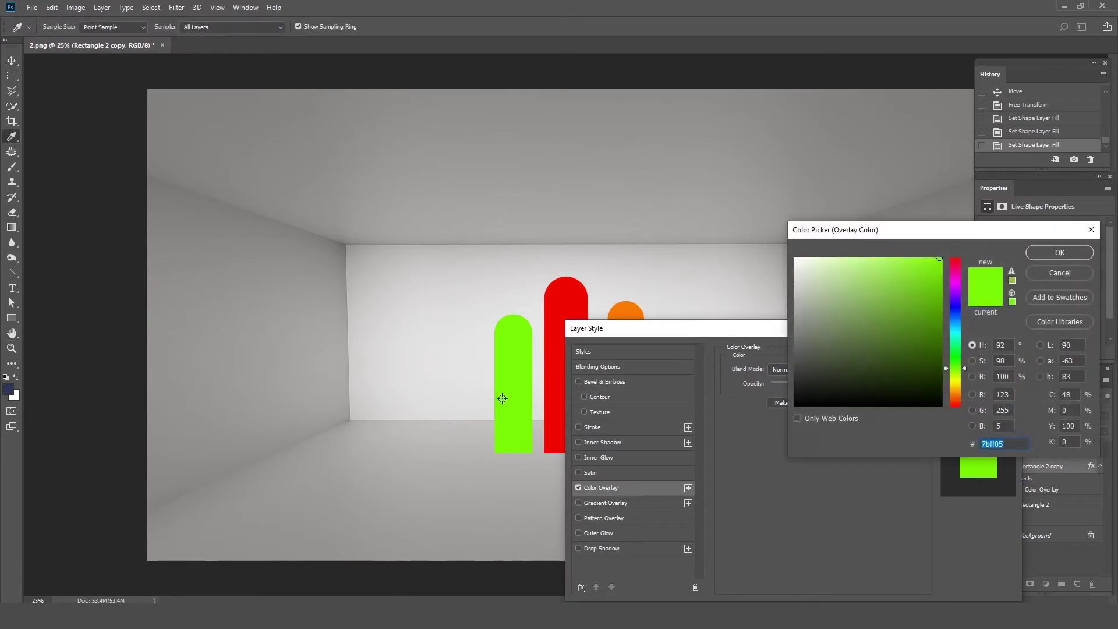
pyautogui.click(1041, 258)
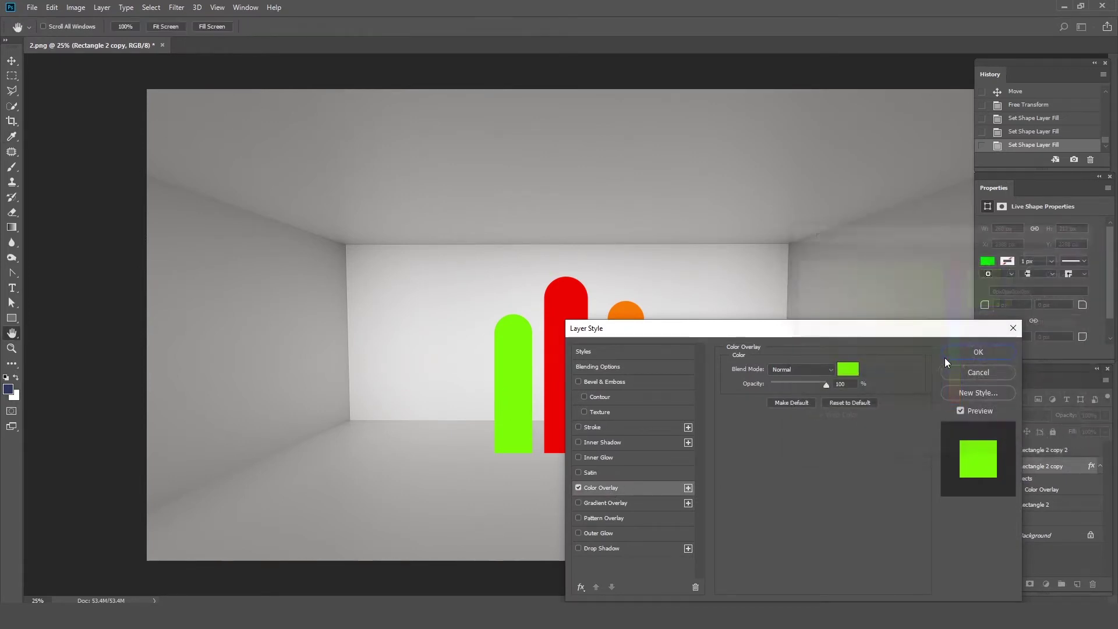
pyautogui.click(979, 353)
# Step: Select all three coloured base layers together
pyautogui.press('ctrl')
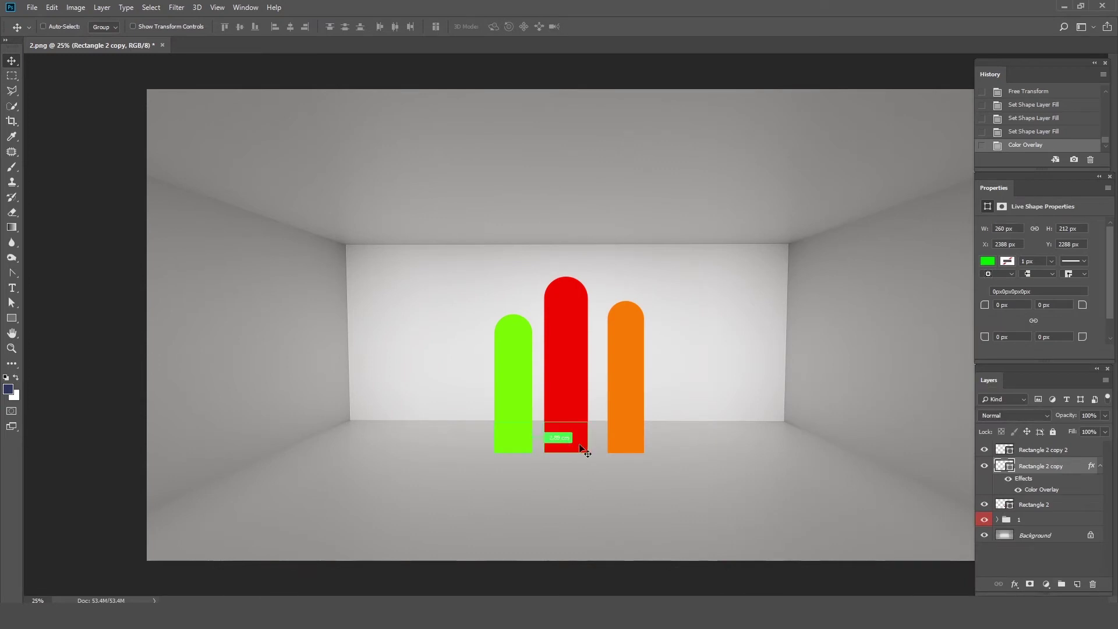
pyautogui.click(1035, 504)
pyautogui.keyDown('shift'); pyautogui.click(1054, 467); pyautogui.keyUp('shift')
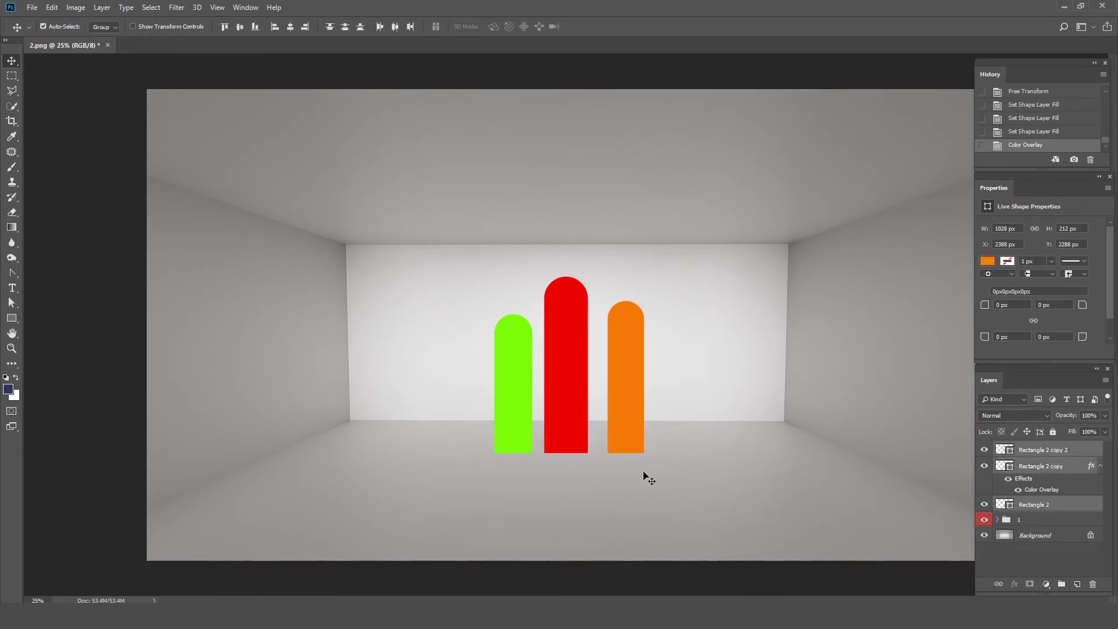
# Step: Stretch the three bases down to the bottom of the image with Free Transform
pyautogui.hotkey('ctrl', 't')
pyautogui.moveTo(572, 454); pyautogui.dragTo(572, 560)
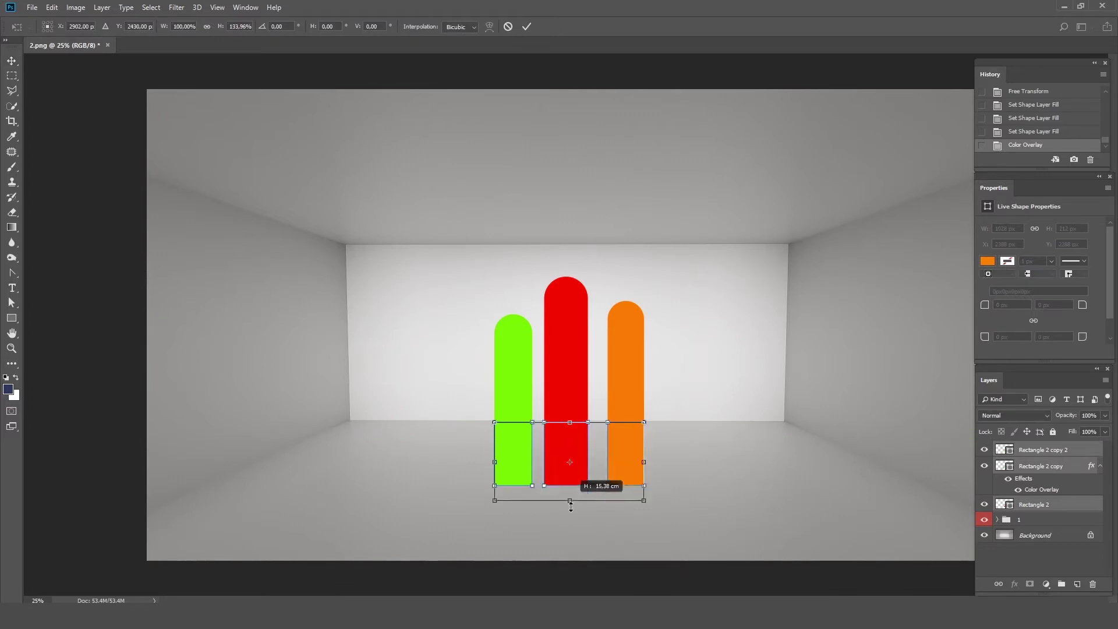
pyautogui.press('Return')
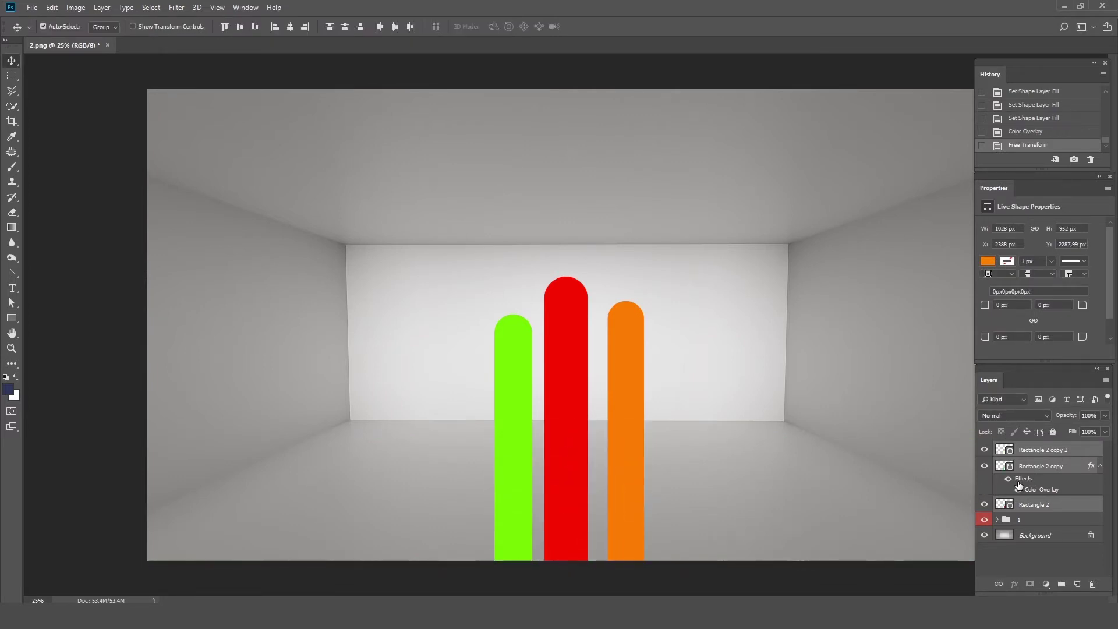
# Step: Group the three bases into a group named 2 with a blue colour label
pyautogui.hotkey('ctrl', 'g')
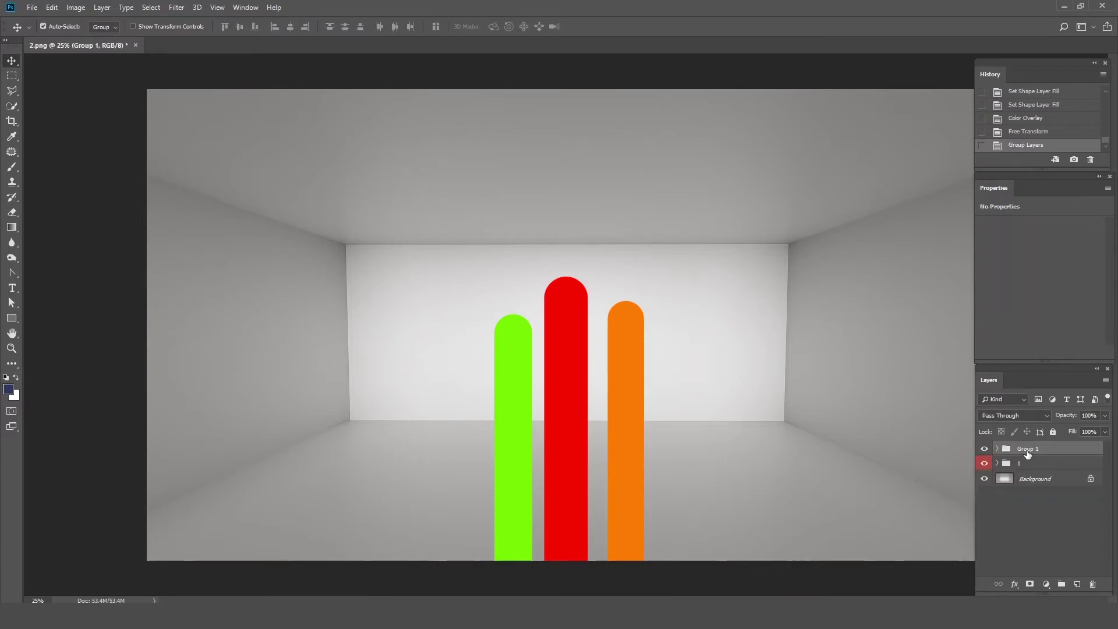
pyautogui.write('2')
pyautogui.press('Return')
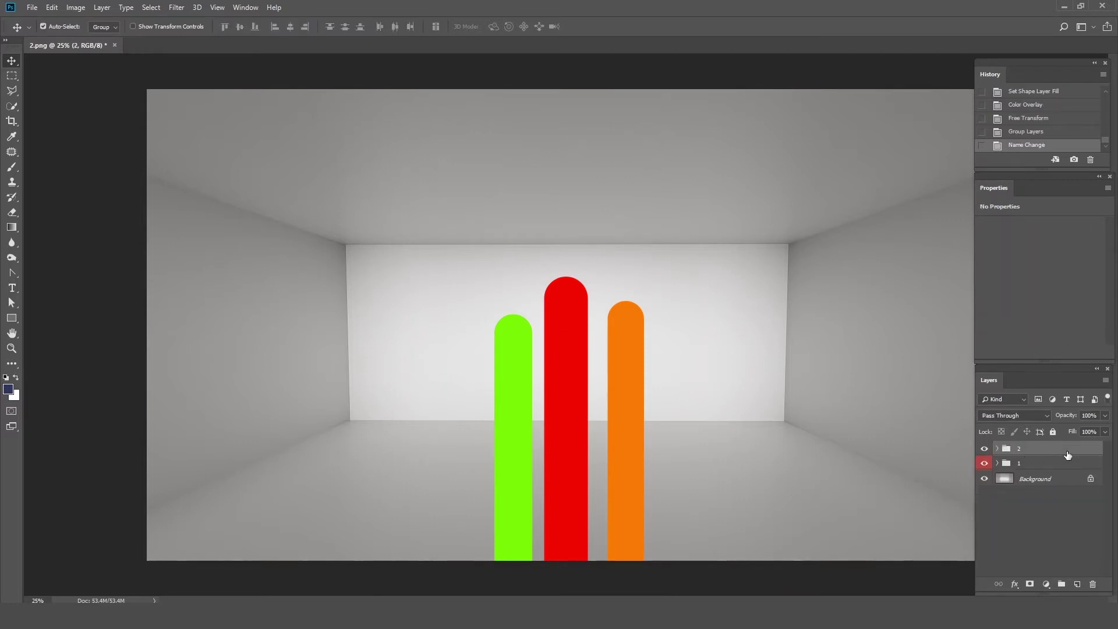
pyautogui.rightClick(1068, 452)
pyautogui.click(1040, 425)
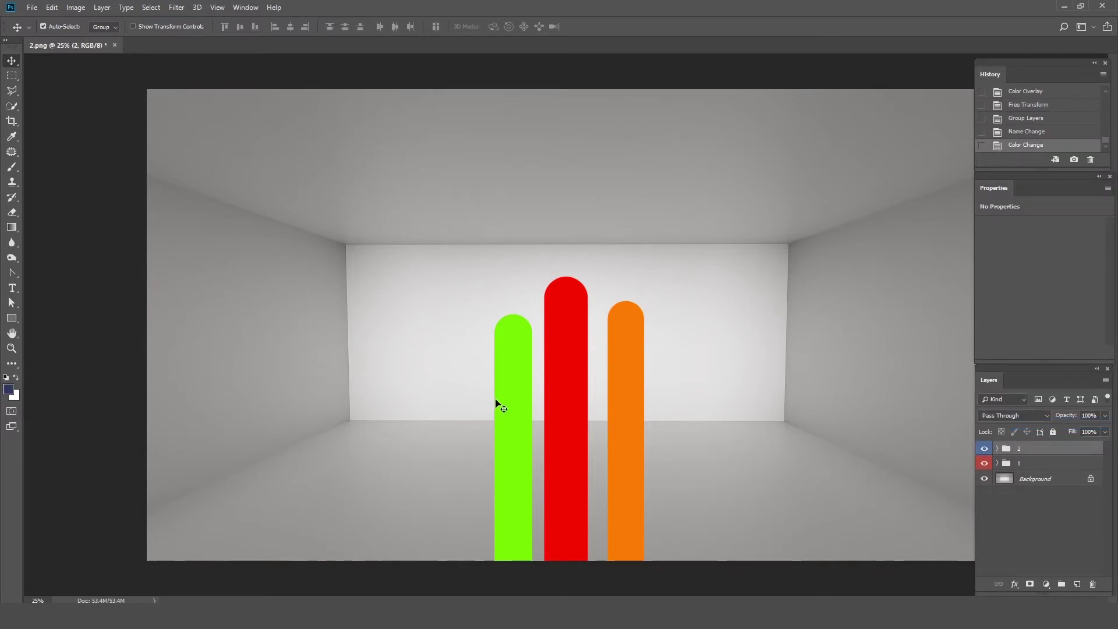
# Step: Apply an Edit > Transform > Perspective to group 2, fanning the bases outward at the bottom
pyautogui.click(52, 8)
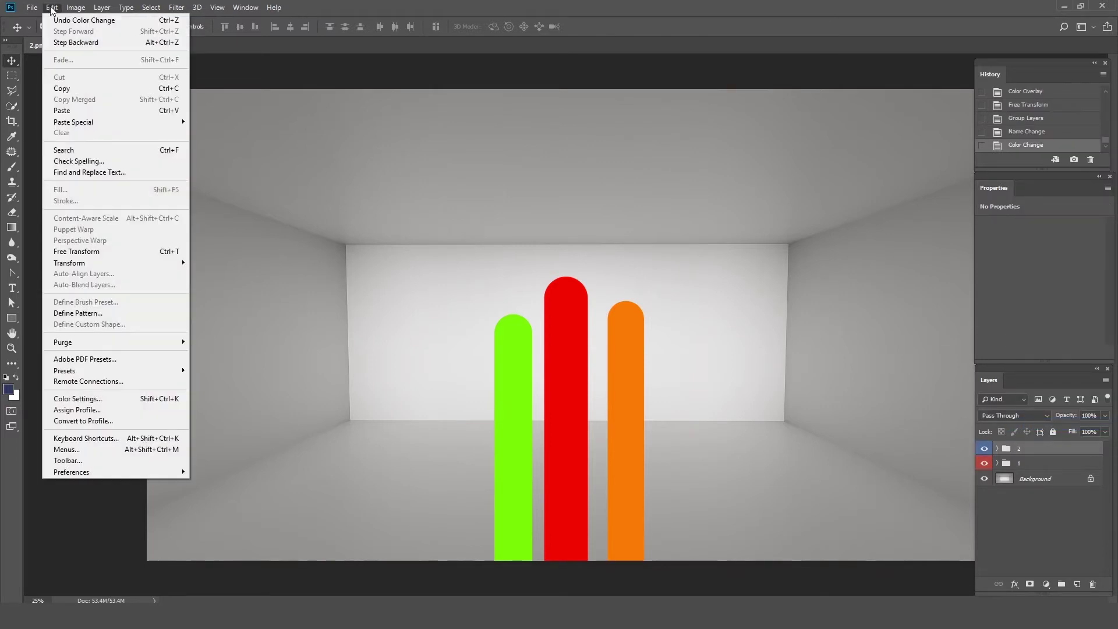
pyautogui.moveTo(70, 263)
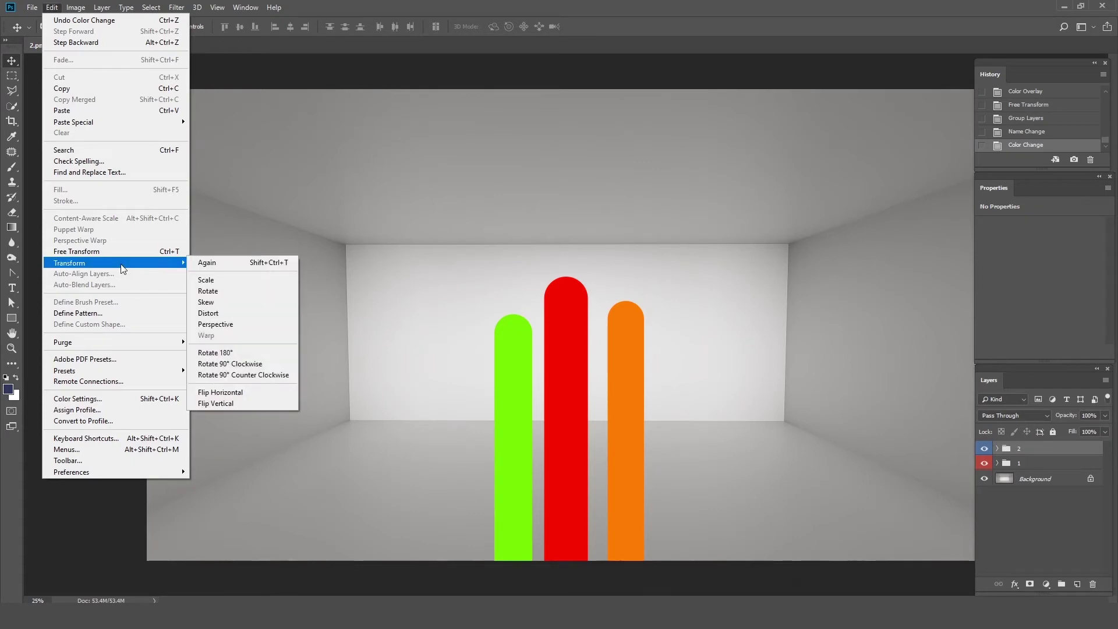
pyautogui.click(225, 325)
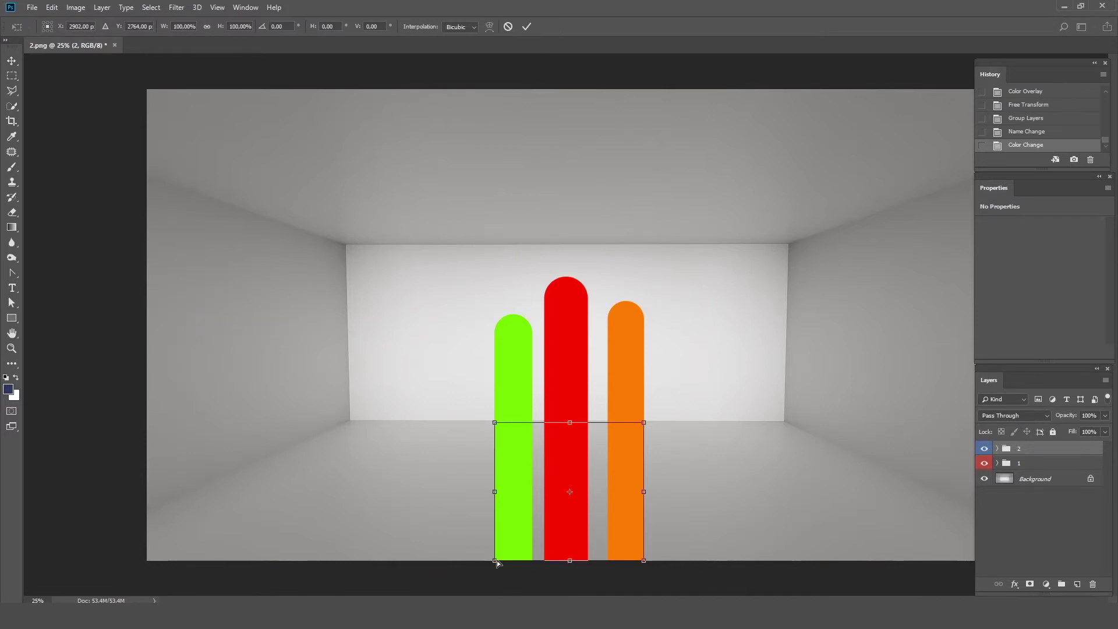
pyautogui.moveTo(496, 560); pyautogui.dragTo(329, 563)
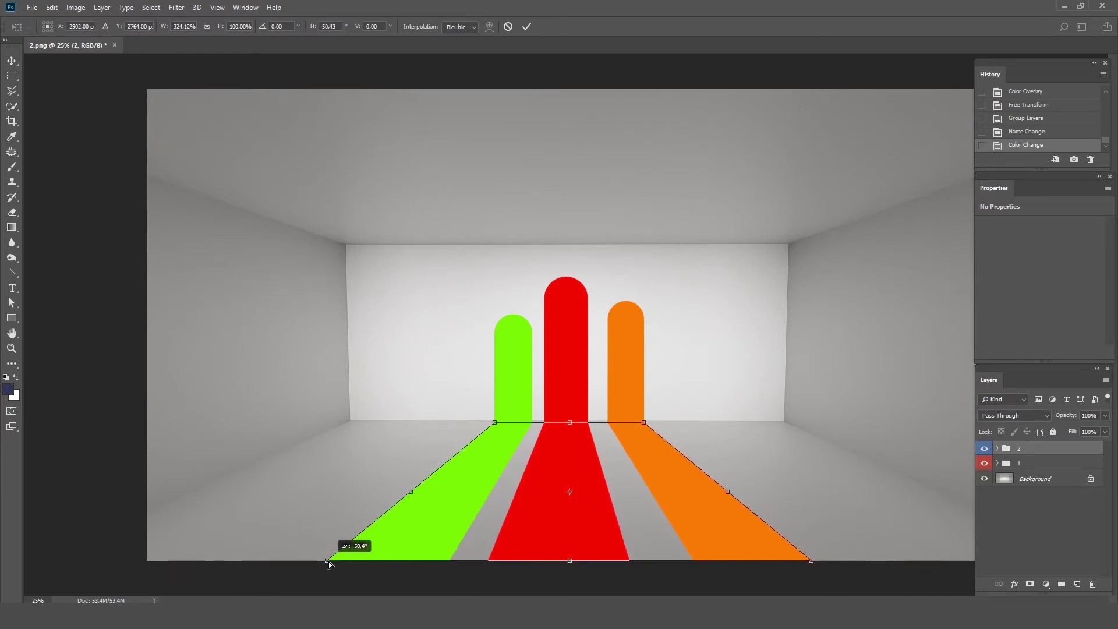
pyautogui.moveTo(329, 561); pyautogui.dragTo(319, 563)
pyautogui.press('Return')
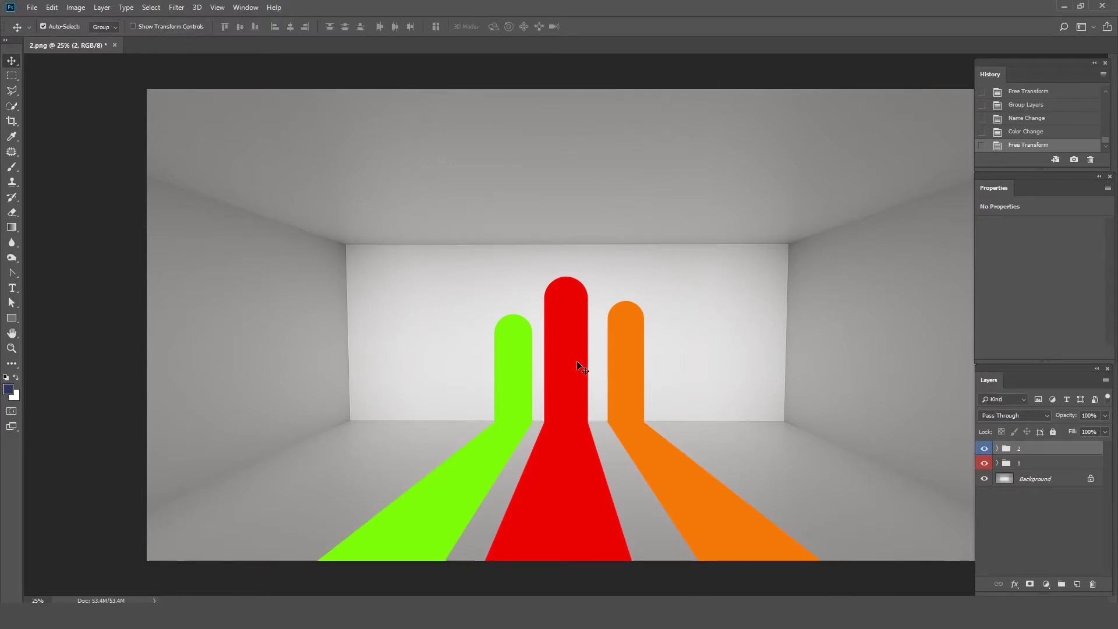
# Step: Give group 2 a Satin effect with its opacity lowered to about 42%
pyautogui.doubleClick(1047, 449)
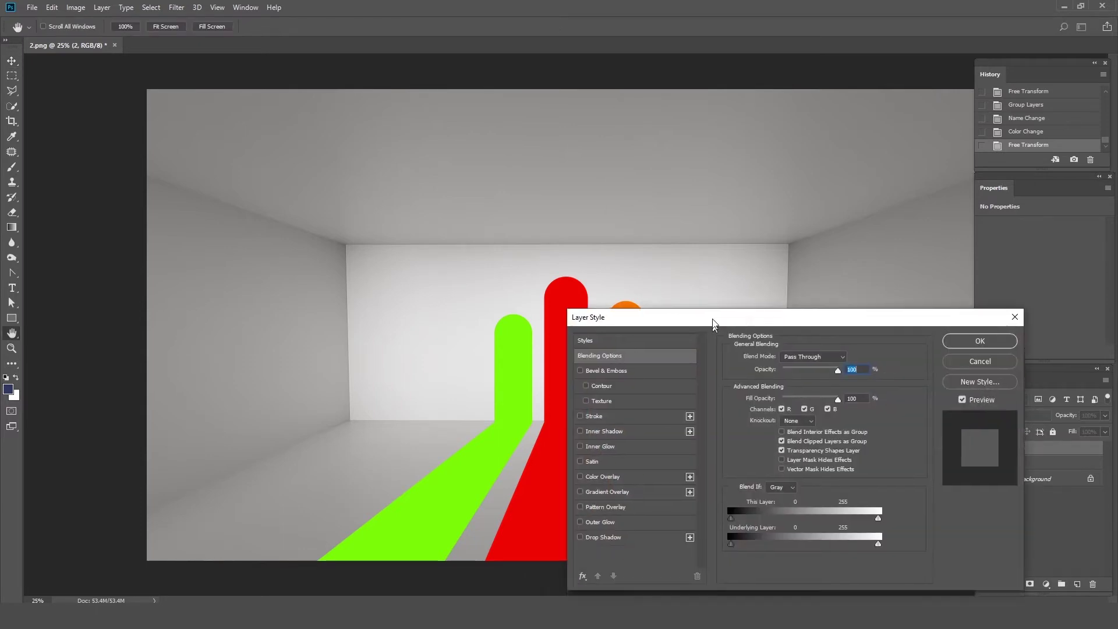
pyautogui.moveTo(683, 326); pyautogui.dragTo(693, 228)
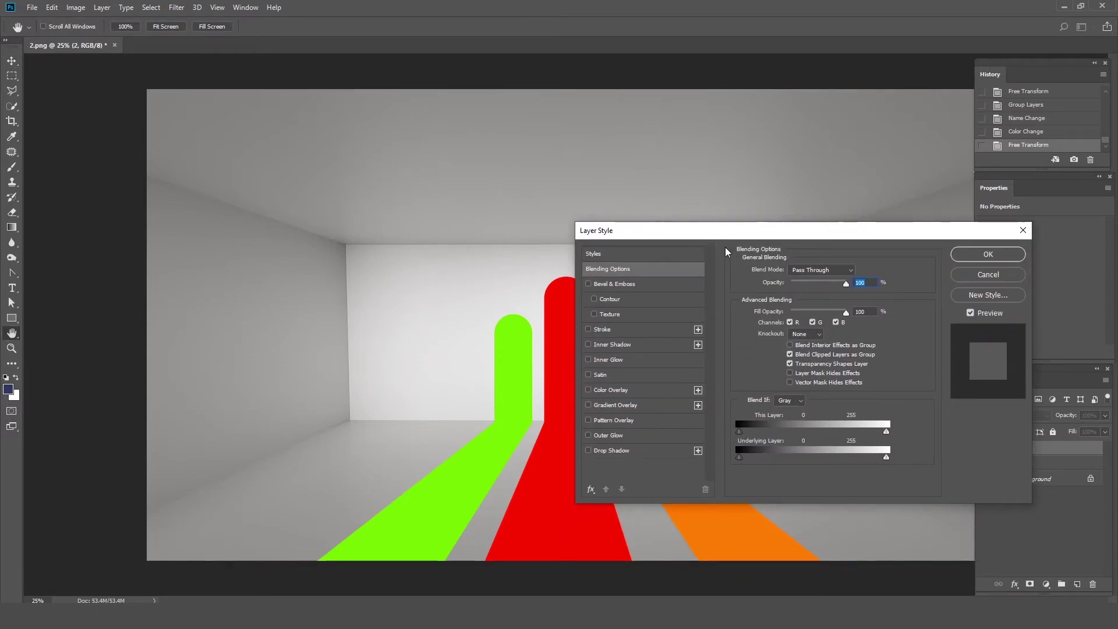
pyautogui.click(588, 375)
pyautogui.moveTo(769, 236); pyautogui.dragTo(811, 224)
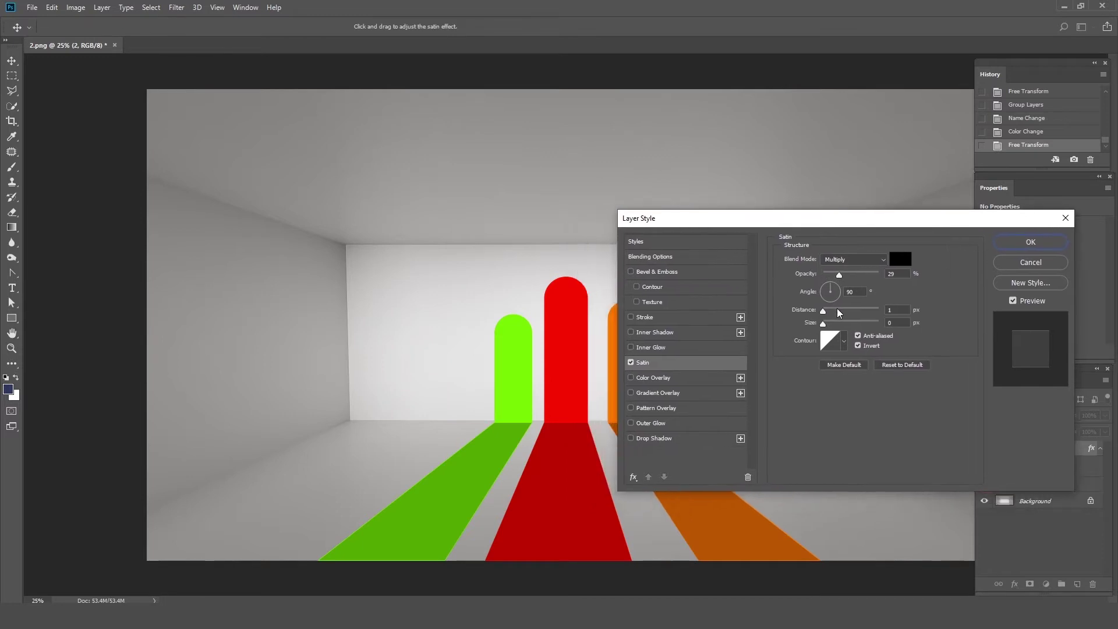
pyautogui.click(823, 311)
pyautogui.moveTo(839, 275); pyautogui.dragTo(850, 278)
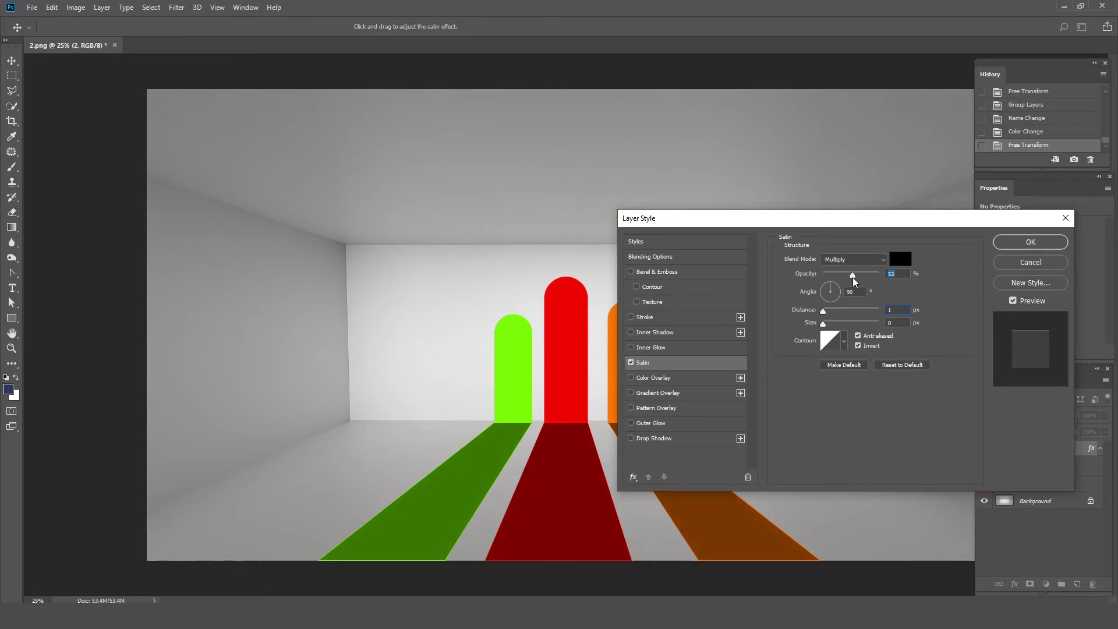
pyautogui.moveTo(850, 278); pyautogui.dragTo(846, 278)
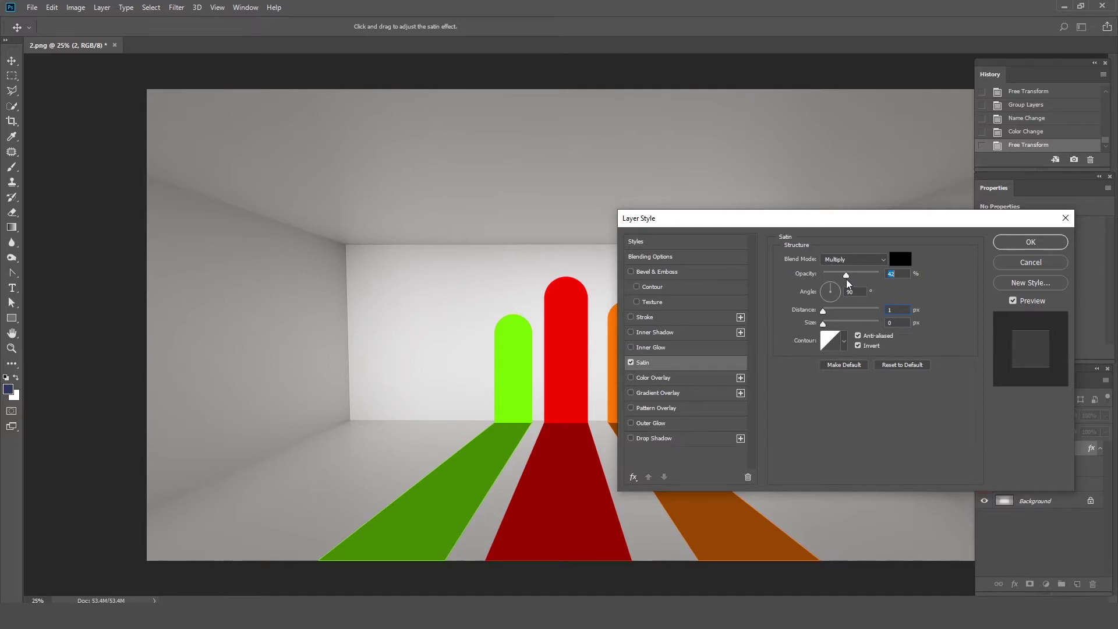
pyautogui.click(1031, 241)
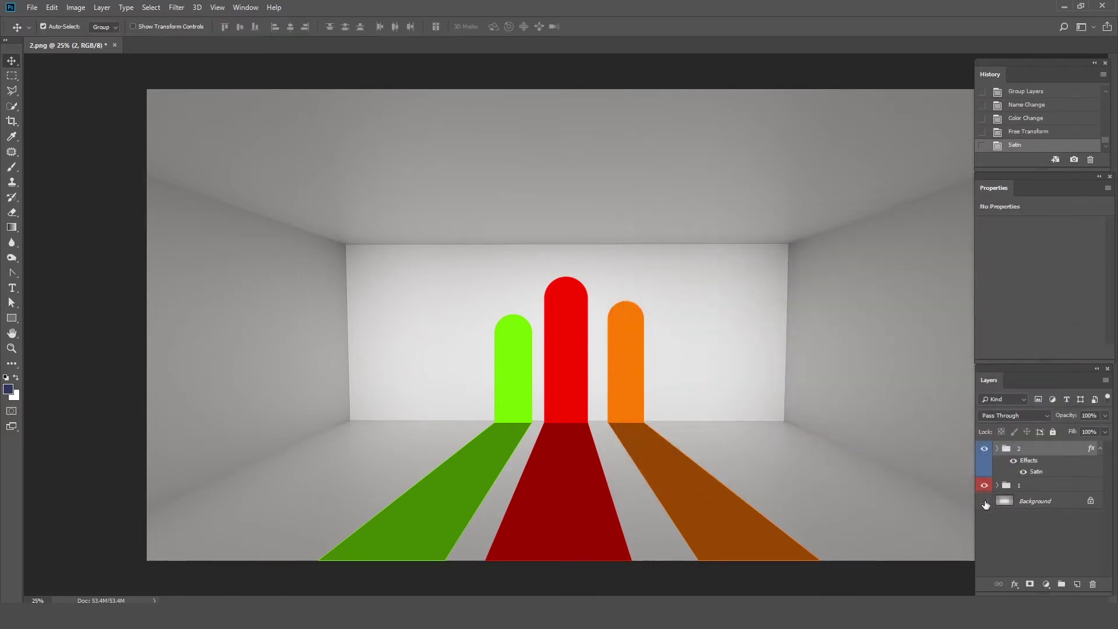
pyautogui.click(984, 502)
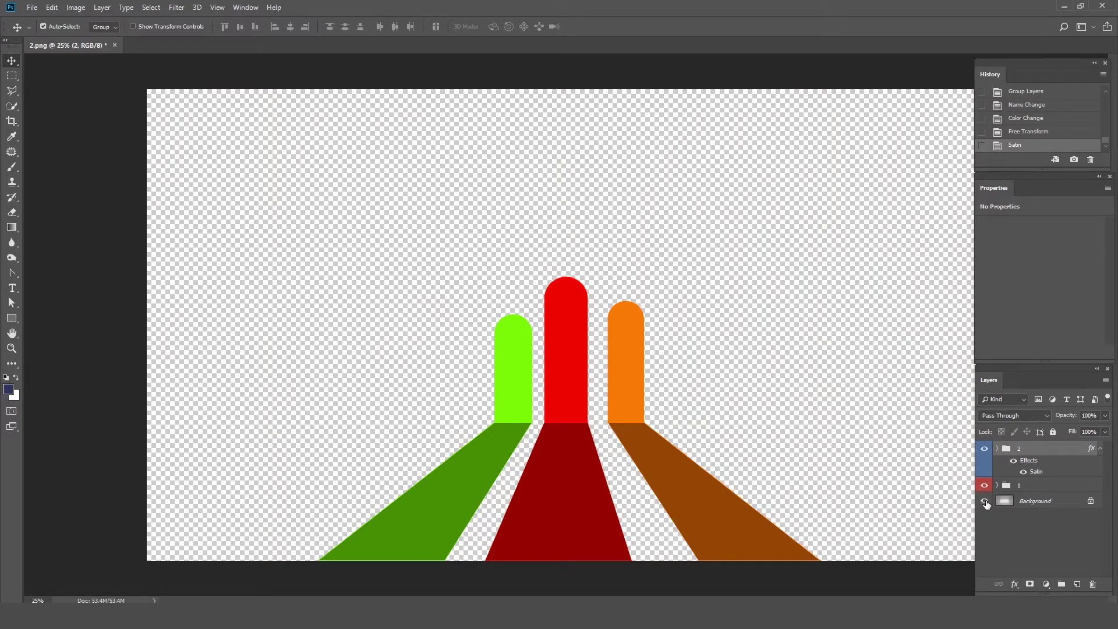
pyautogui.click(983, 502)
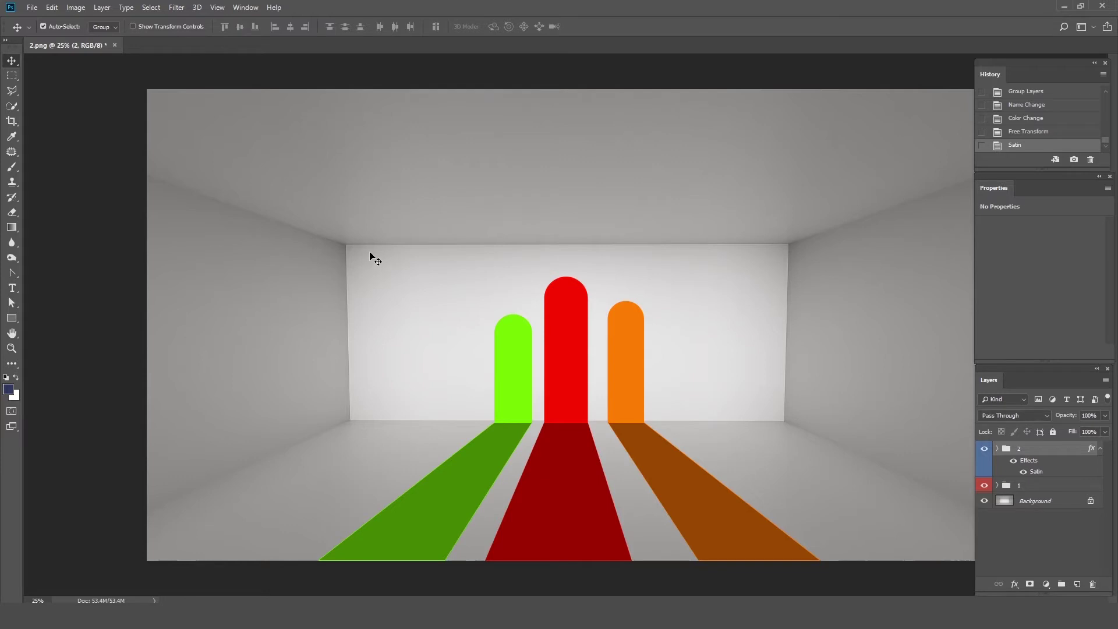
pyautogui.click(32, 8)
# Step: Save the document as örnek1.psd in Photoshop format
pyautogui.click(67, 137)
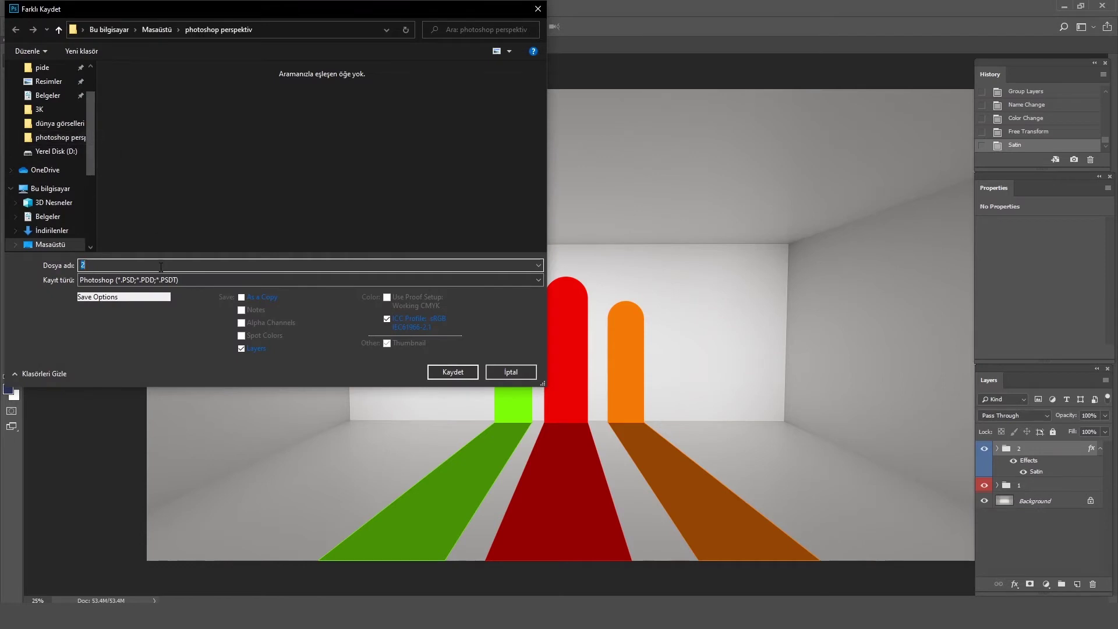
pyautogui.write('ÖRNEK1')
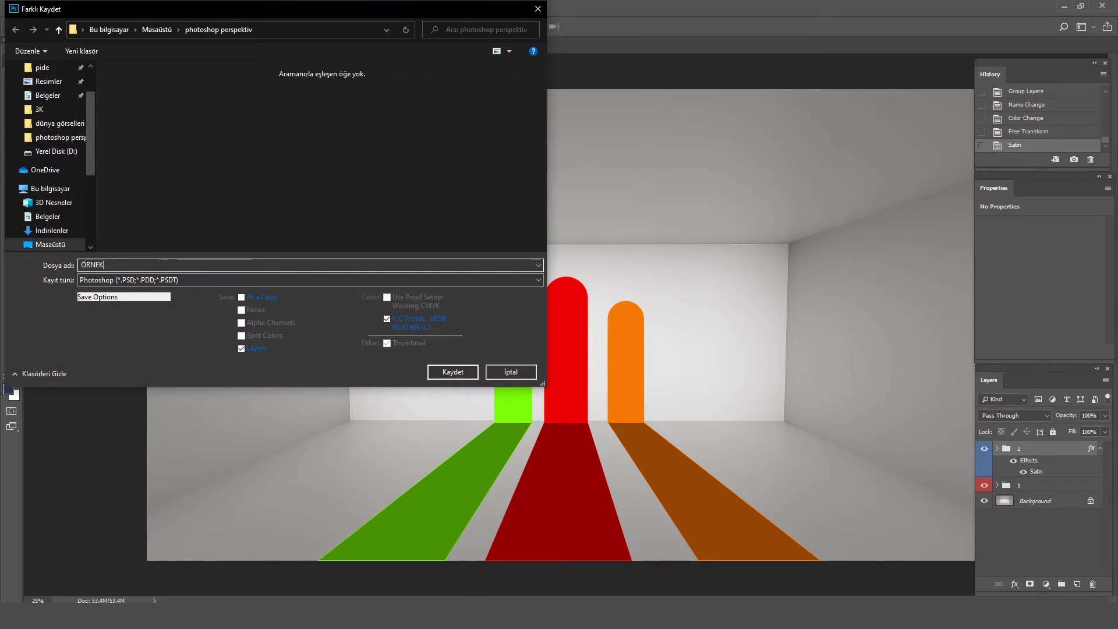
pyautogui.doubleClick(213, 266)
pyautogui.press('BackSpace')
pyautogui.write('örnek1')
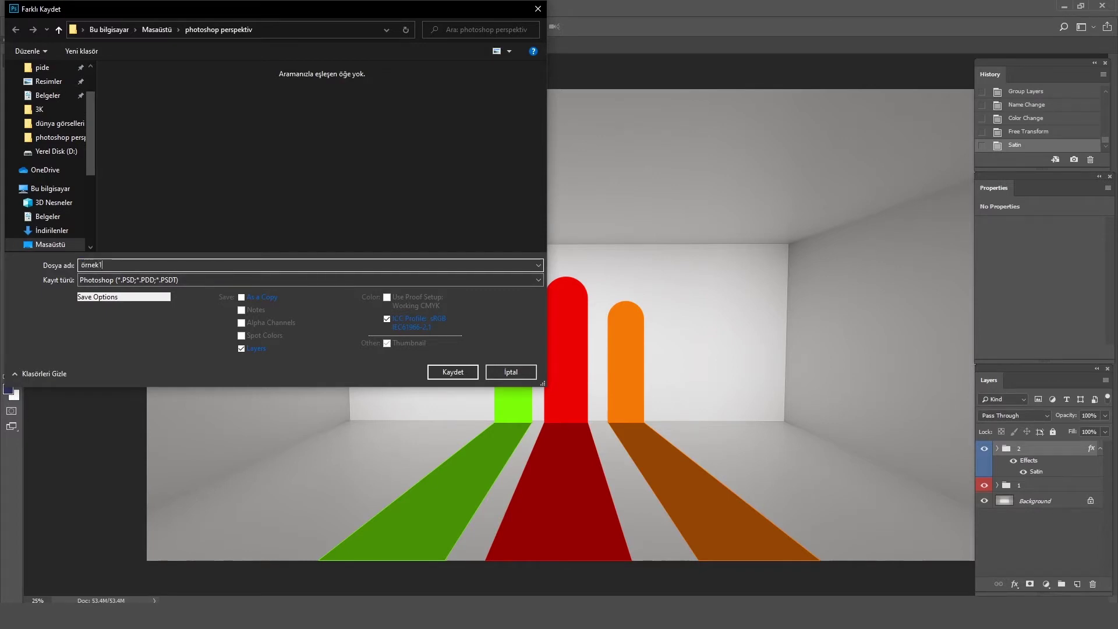
pyautogui.press('Return')
pyautogui.press('Return')
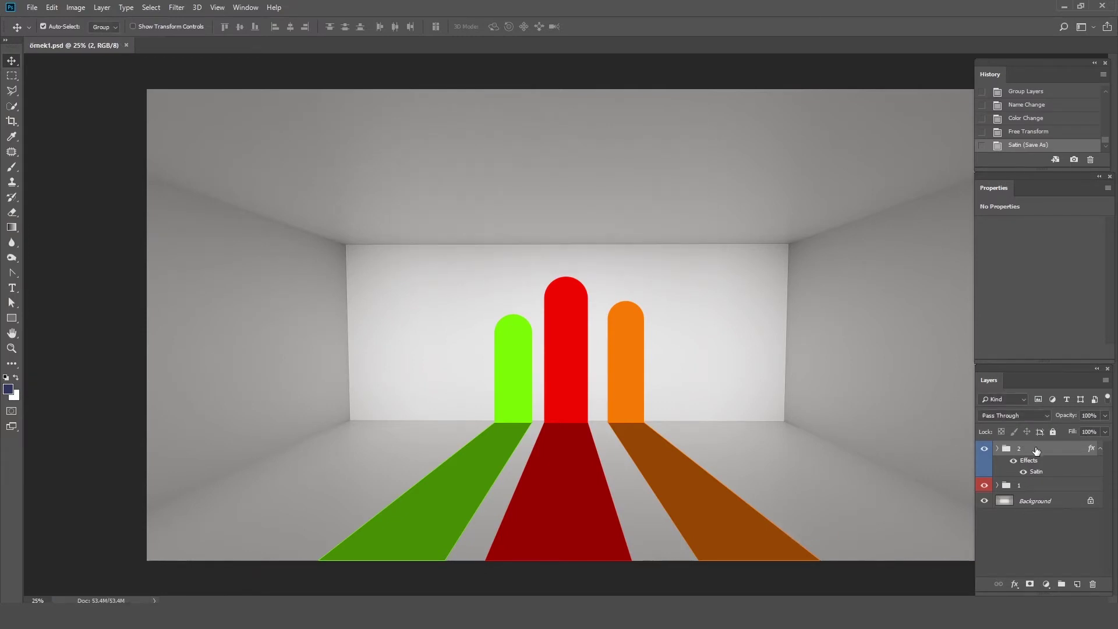
# Step: Hide the floor shadow group 2 and the pillar group 1
pyautogui.click(997, 449)
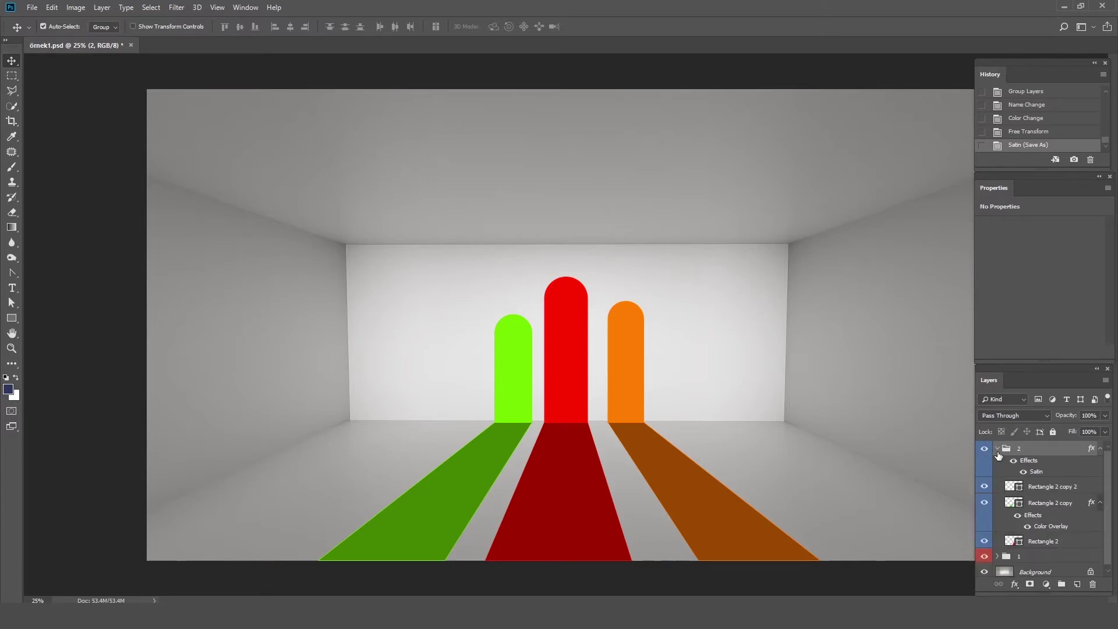
pyautogui.click(997, 450)
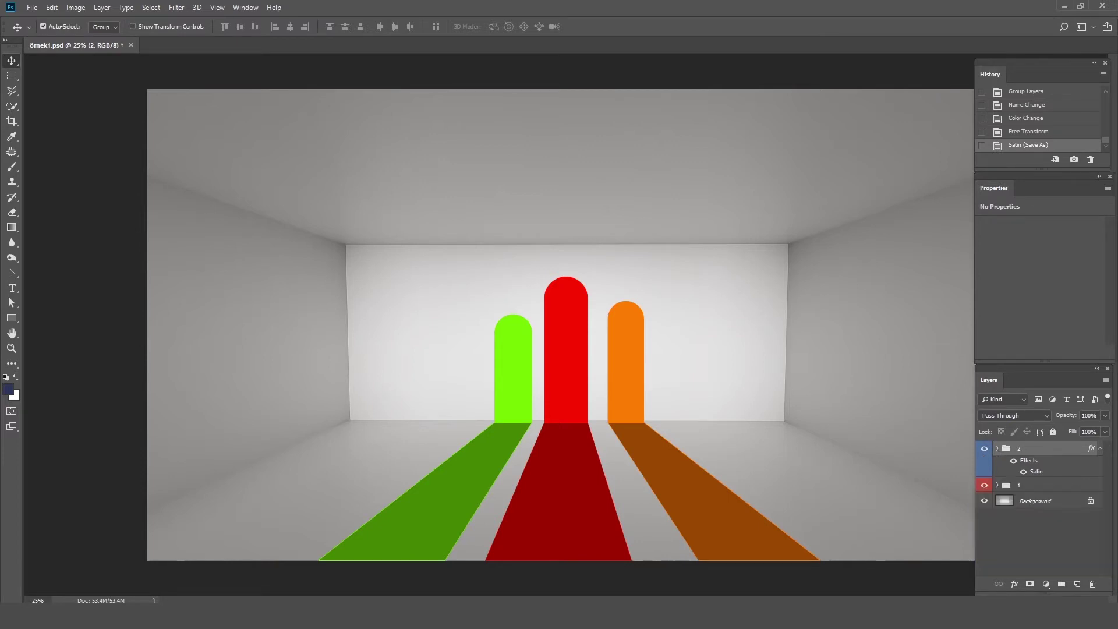
pyautogui.click(1101, 449)
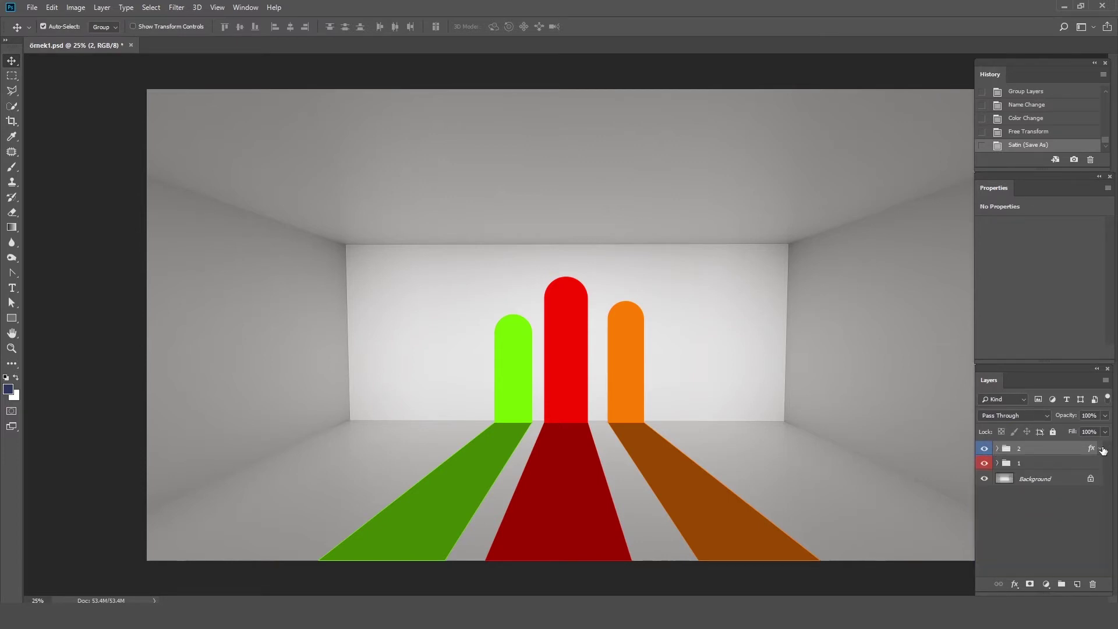
pyautogui.click(985, 449)
pyautogui.click(1032, 478)
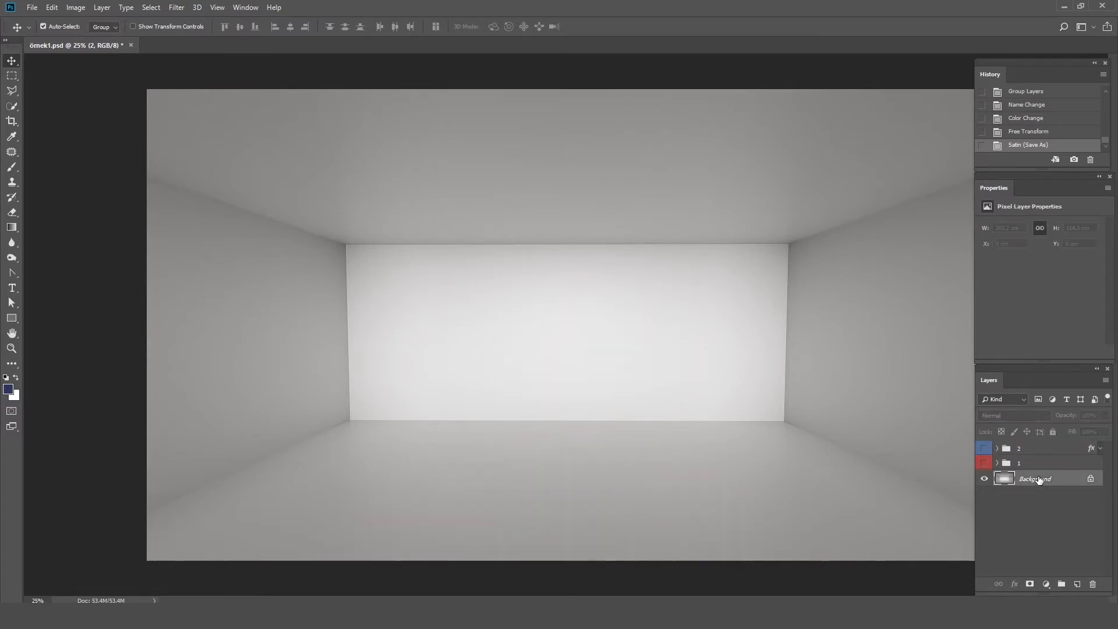
# Step: Type the pink word MERHABA on the empty back wall
pyautogui.click(12, 288)
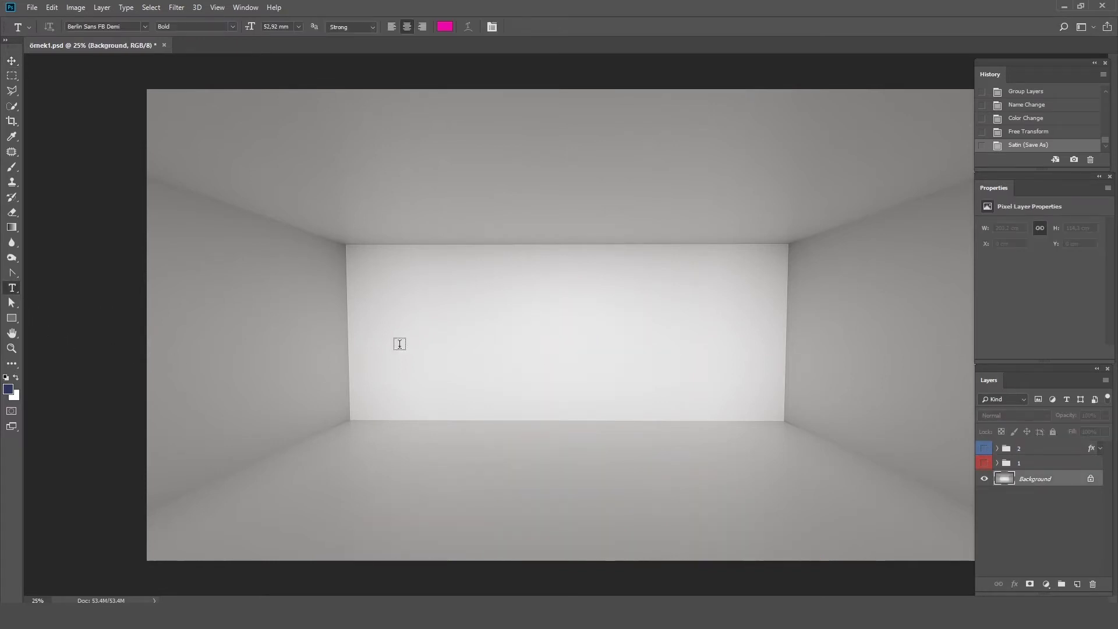
pyautogui.click(450, 337)
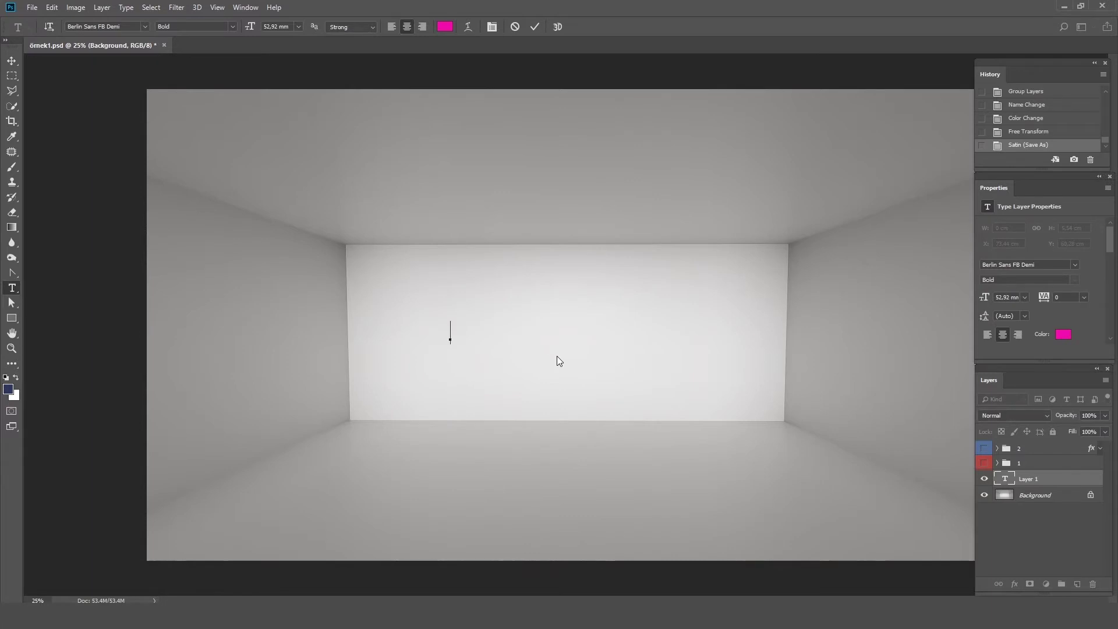
pyautogui.write('MERH')
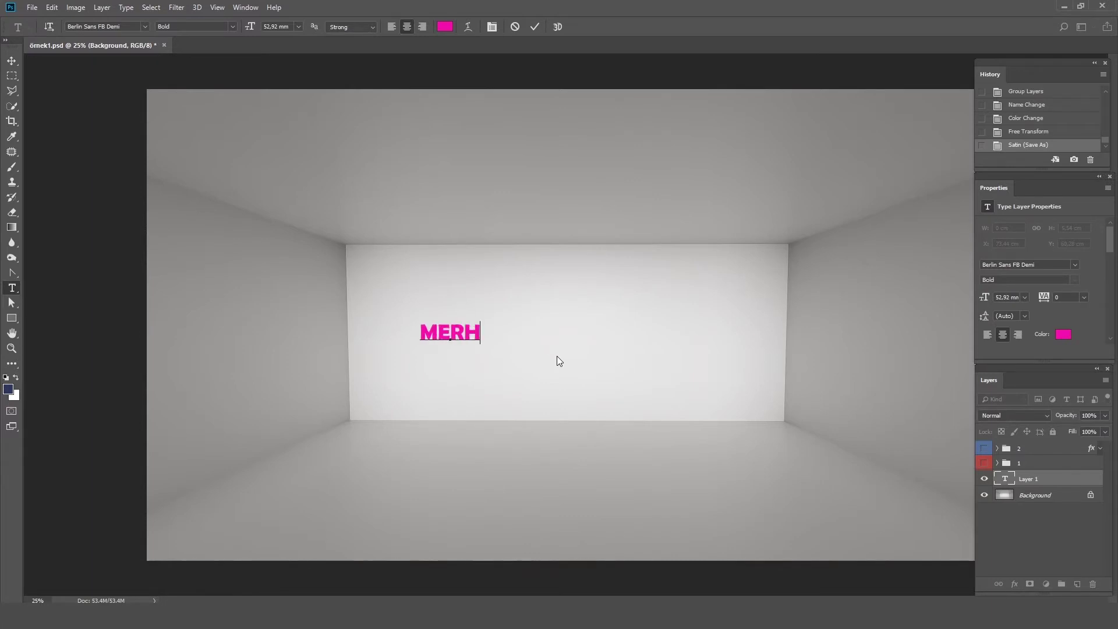
pyautogui.write('ABA')
pyautogui.click(12, 63)
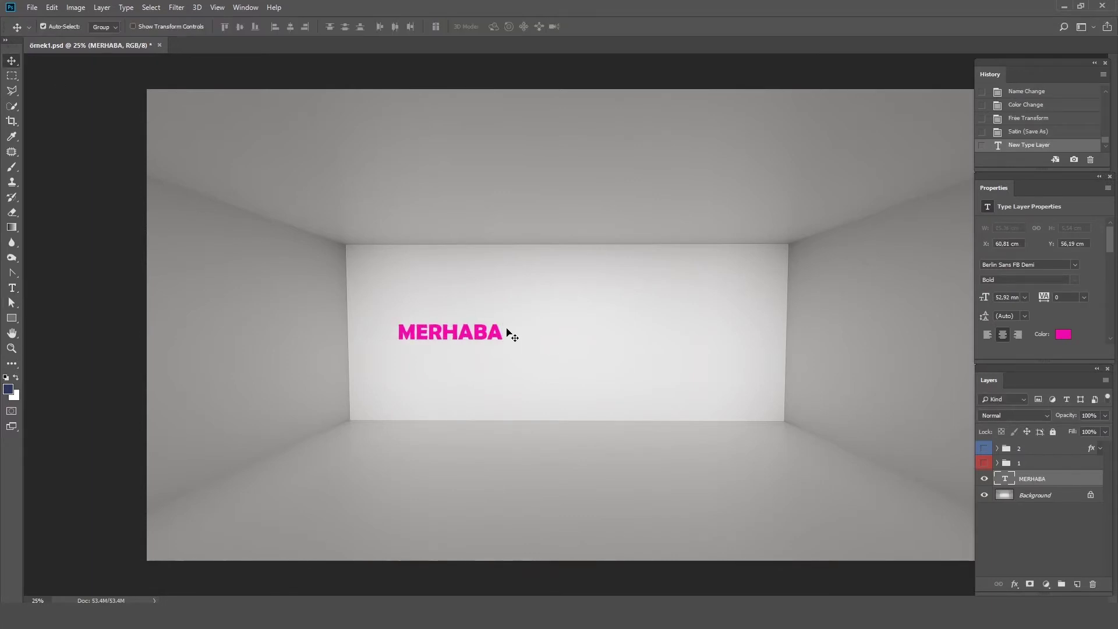
# Step: Centre MERHABA on the wall and stretch it taller and wider down onto the floor
pyautogui.moveTo(502, 335)
pyautogui.mouseDown()
pyautogui.moveTo(612, 369)
pyautogui.moveTo(751, 300)
pyautogui.mouseUp()
pyautogui.hotkey('ctrl', 't')
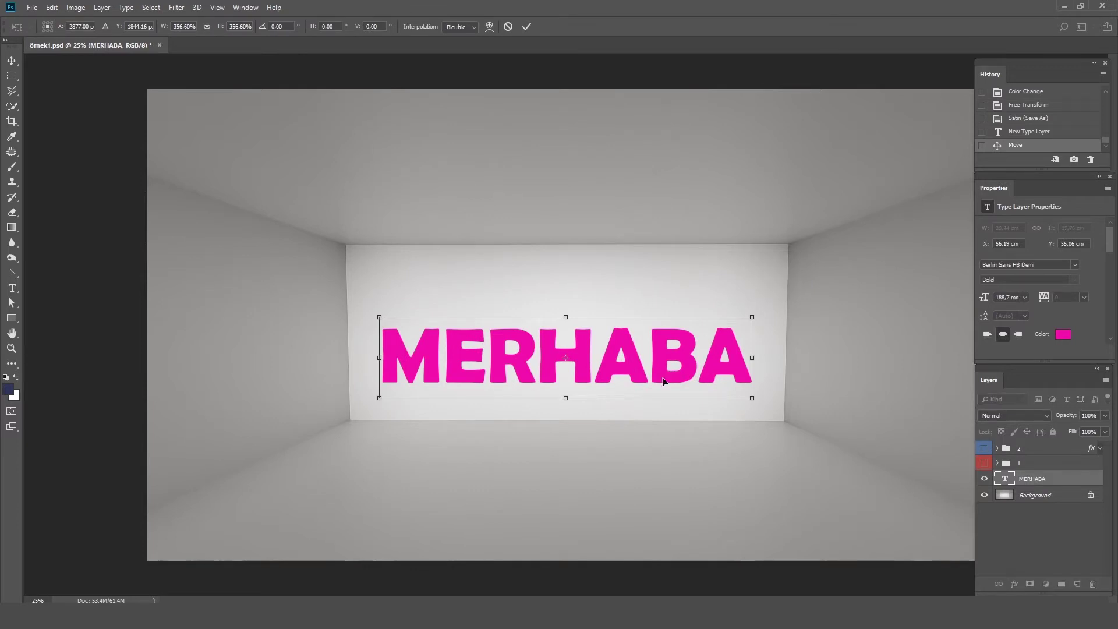
pyautogui.moveTo(565, 398); pyautogui.dragTo(566, 510)
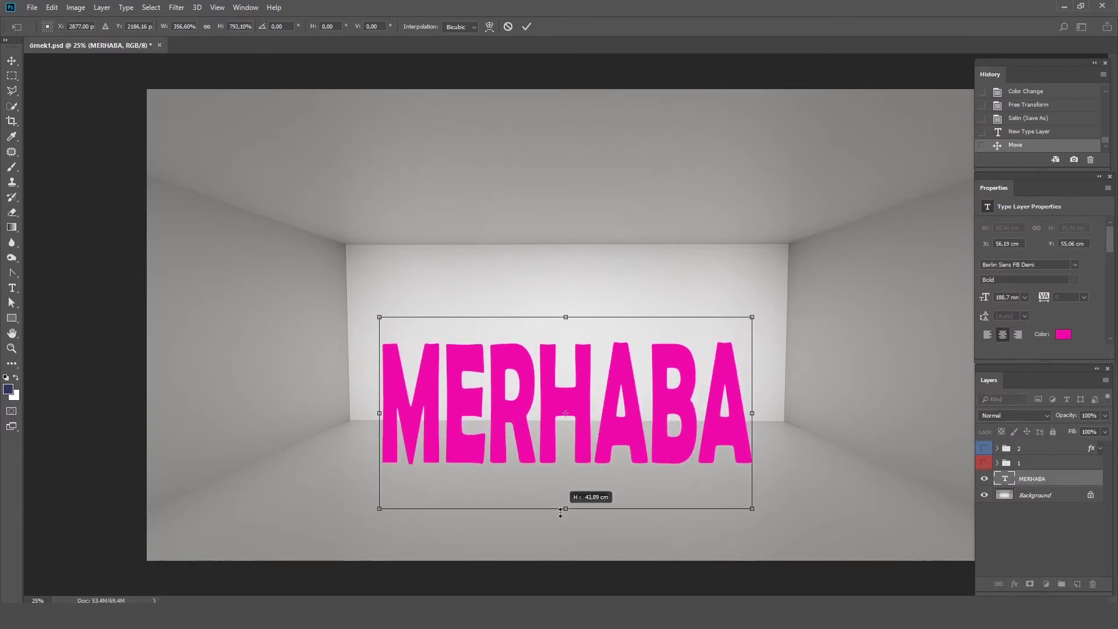
pyautogui.moveTo(574, 317); pyautogui.dragTo(573, 292)
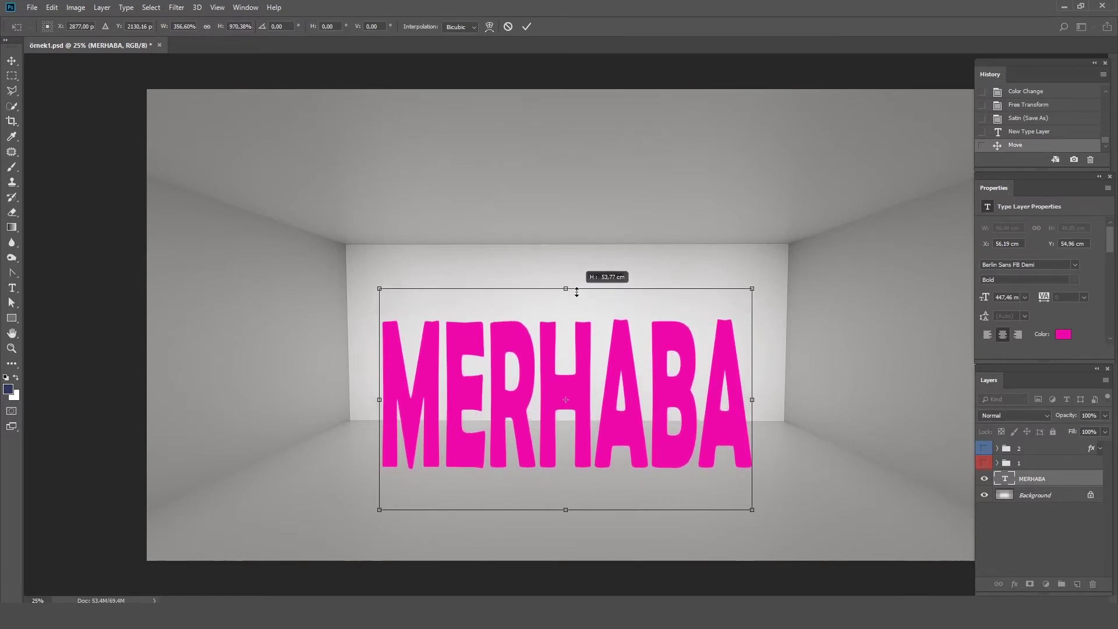
pyautogui.moveTo(751, 288); pyautogui.dragTo(779, 272)
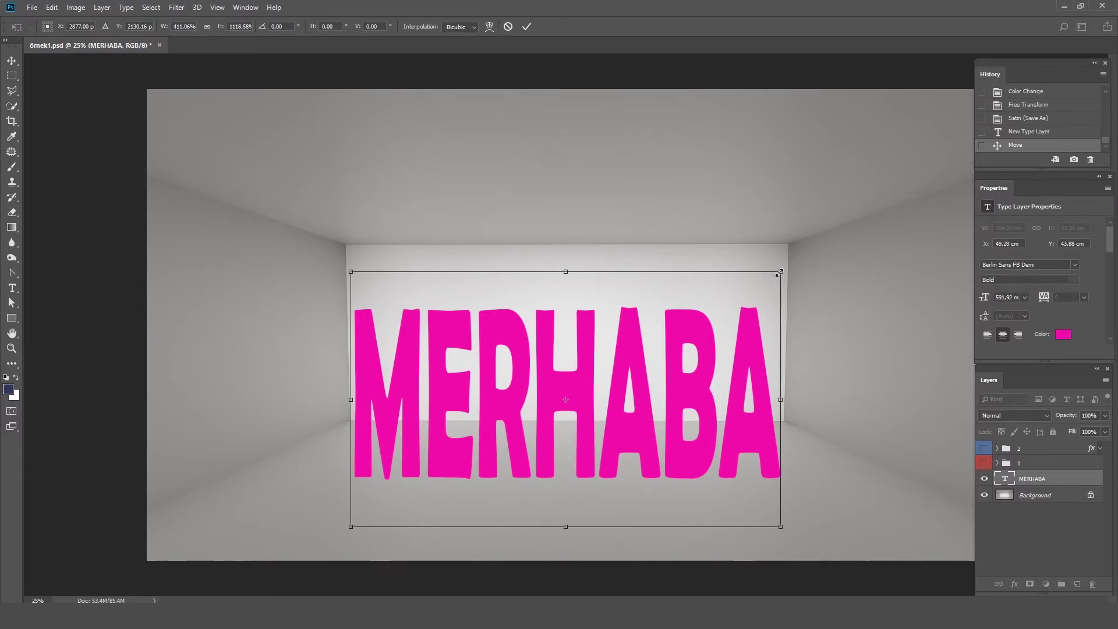
pyautogui.press('Return')
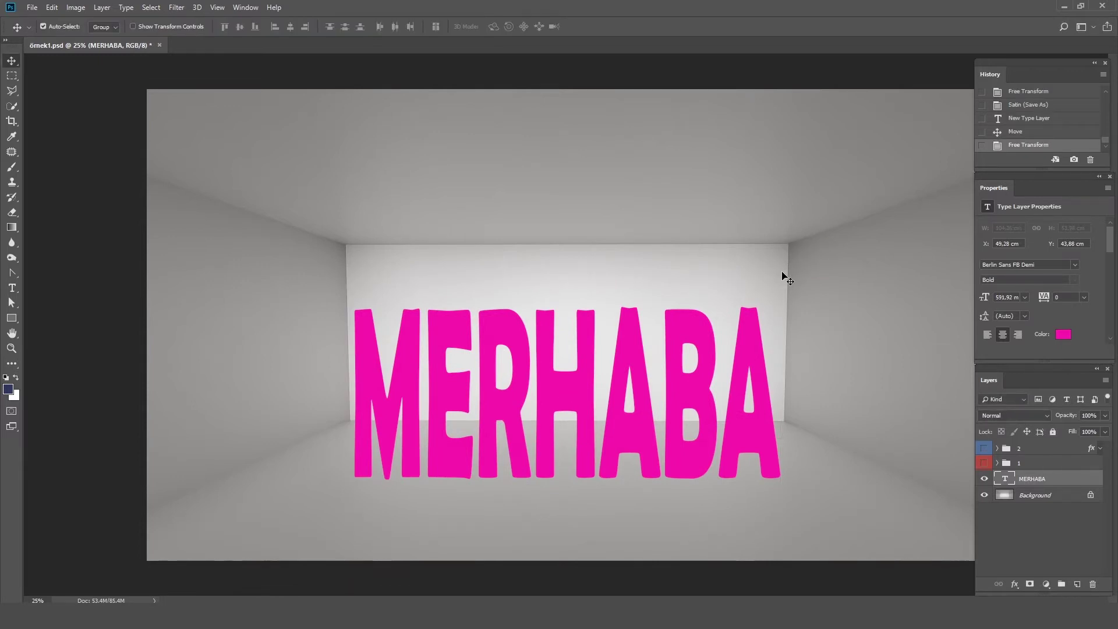
# Step: Rasterize MERHABA and cut its lower, floor-level letter portion onto a new Layer 1
pyautogui.rightClick(1068, 477)
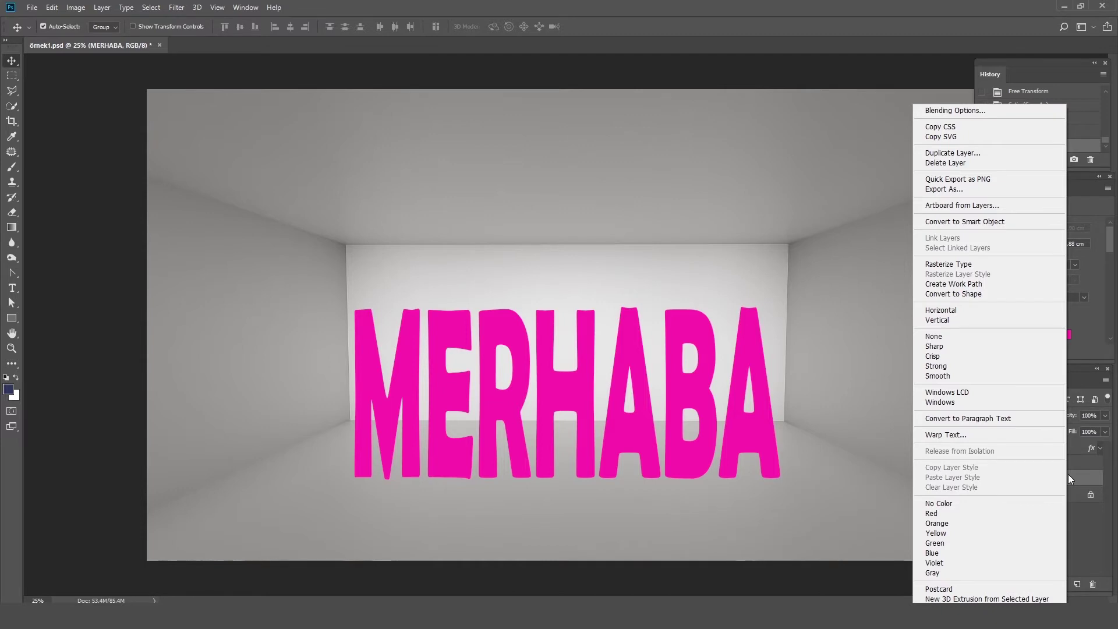
pyautogui.click(965, 268)
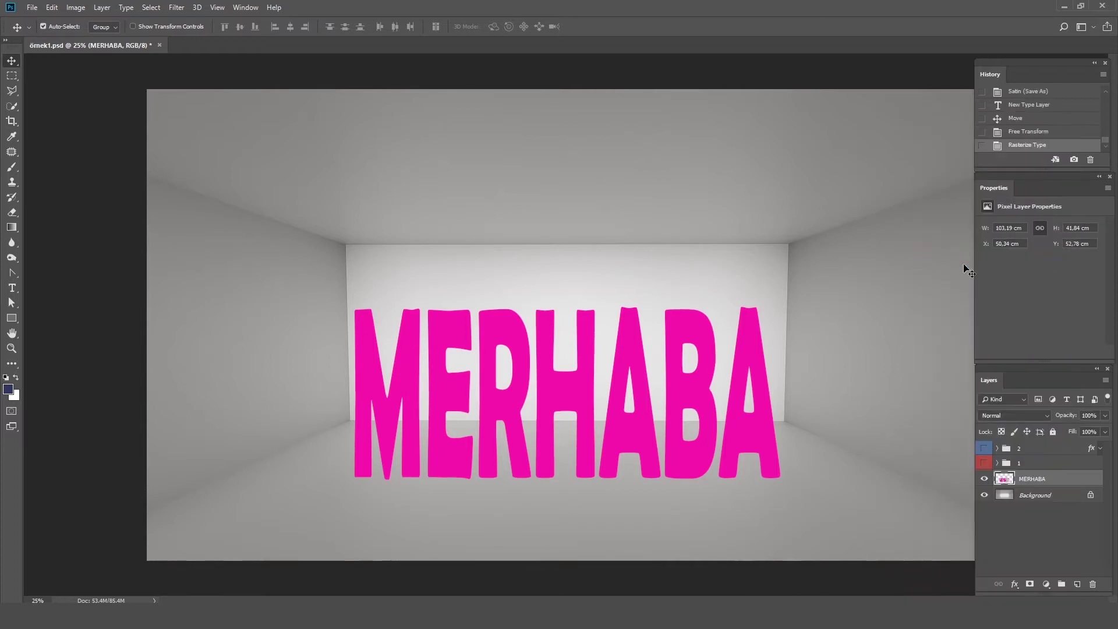
pyautogui.click(12, 77)
pyautogui.moveTo(839, 536); pyautogui.dragTo(264, 420)
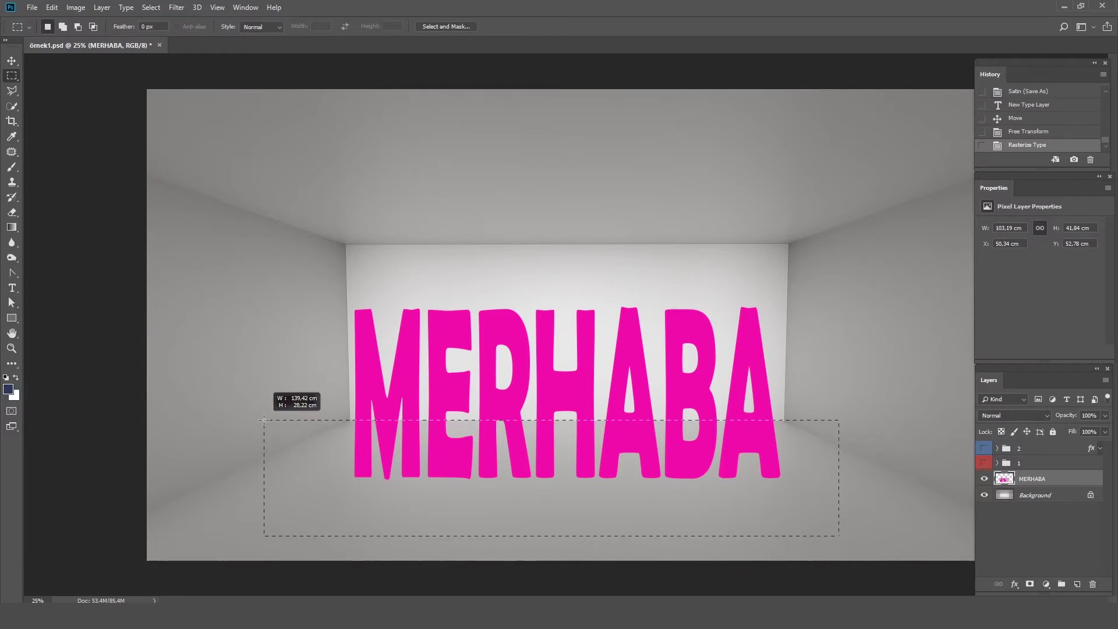
pyautogui.rightClick(664, 462)
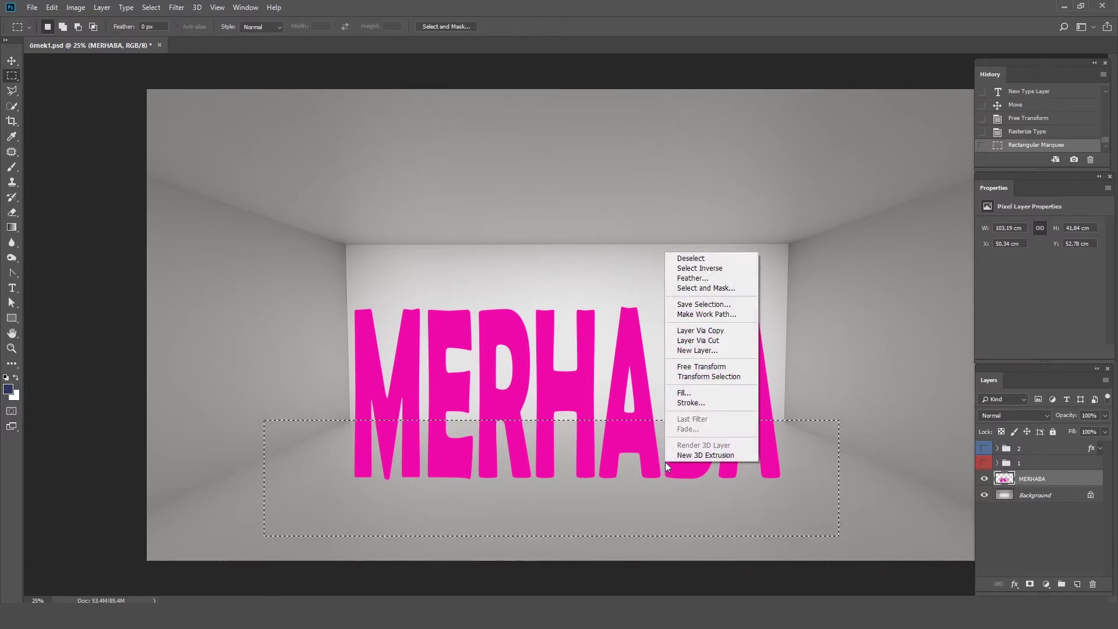
pyautogui.click(733, 341)
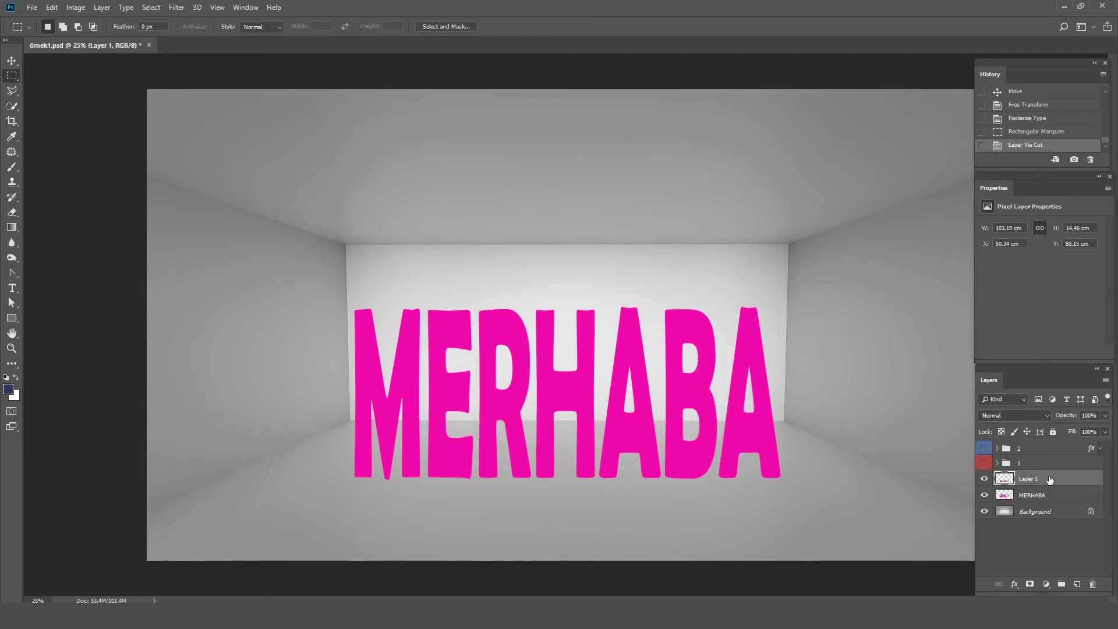
pyautogui.click(984, 495)
# Step: Lay Layer 1's letter bottoms flat in floor perspective, fanning toward the bottom corners
pyautogui.click(10, 62)
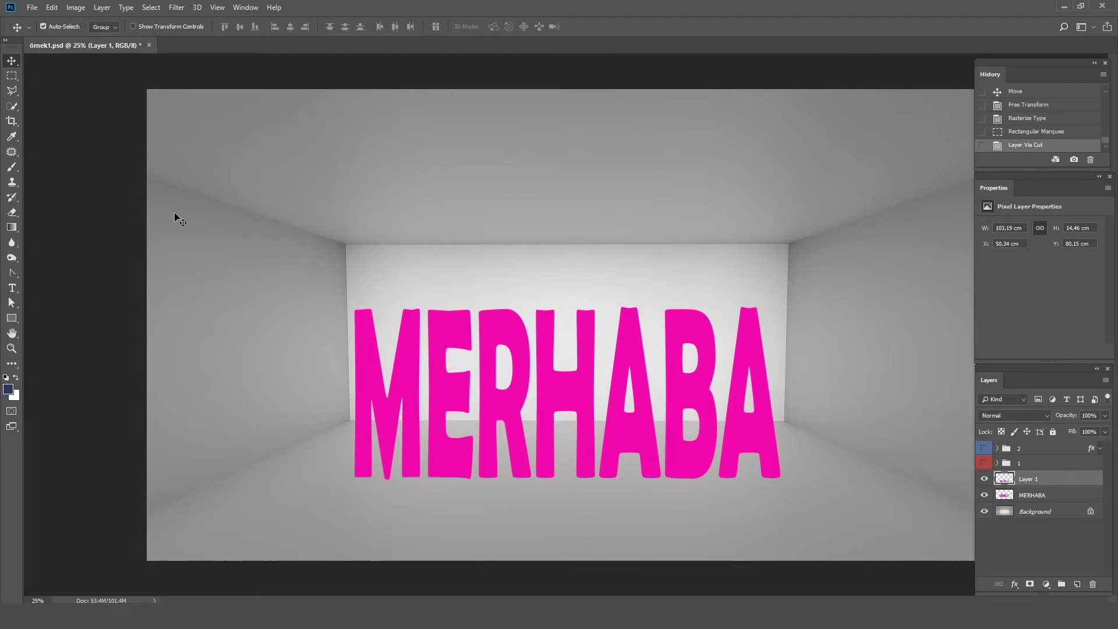
pyautogui.click(52, 7)
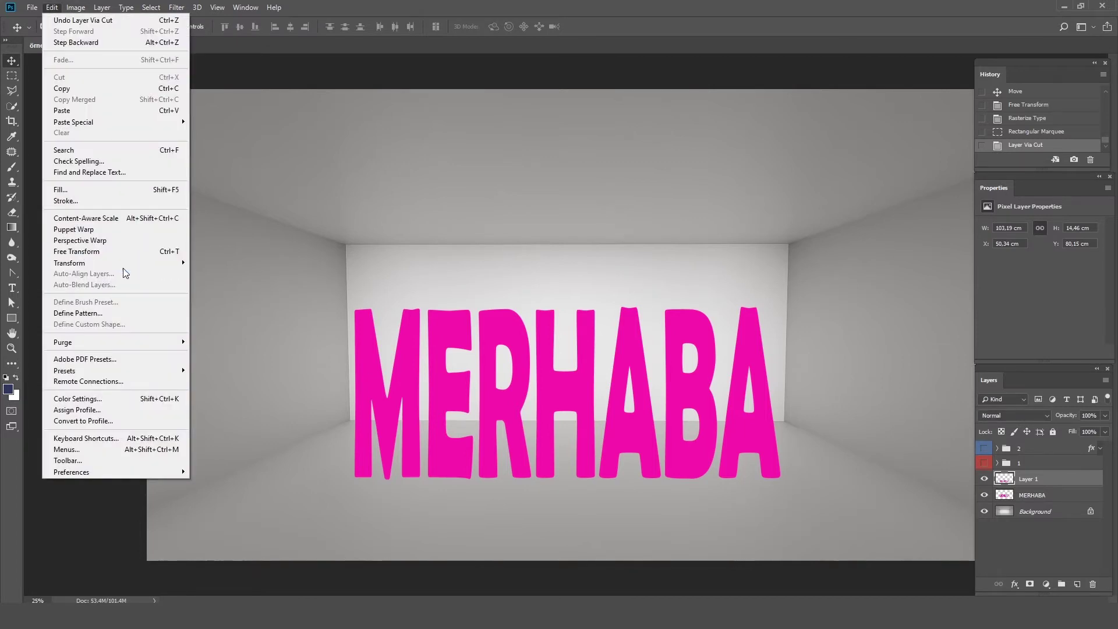
pyautogui.moveTo(69, 263)
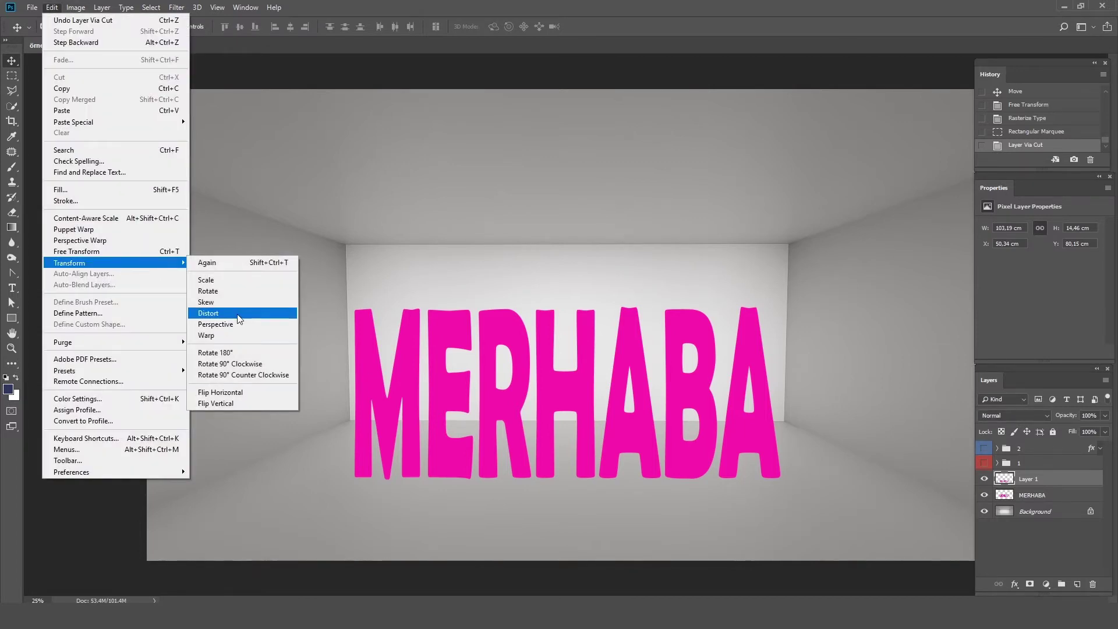
pyautogui.click(238, 319)
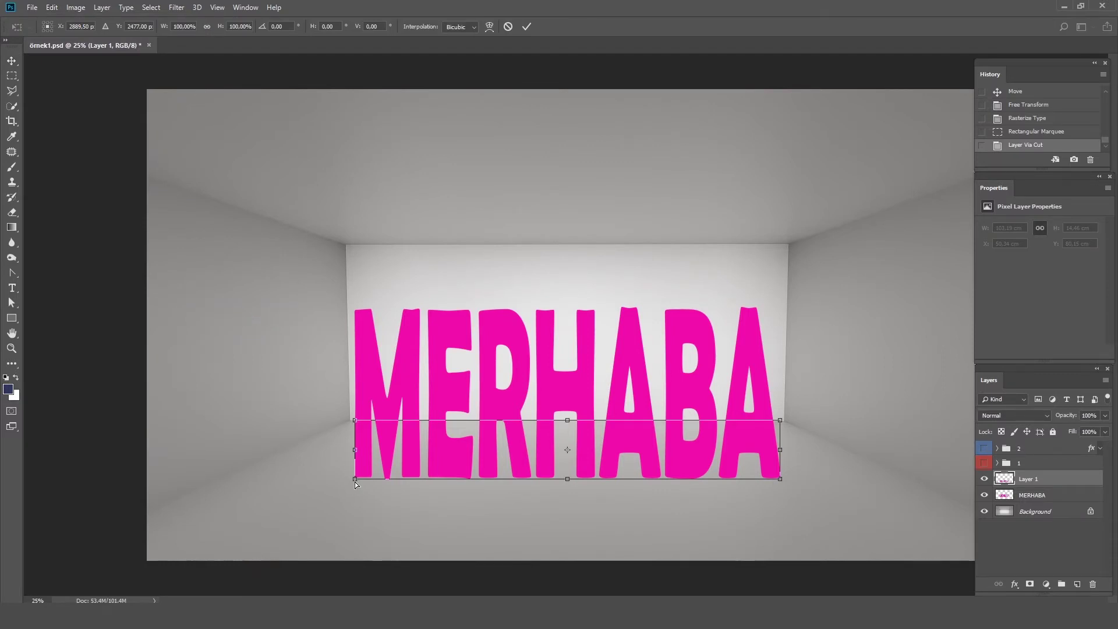
pyautogui.moveTo(354, 480); pyautogui.dragTo(326, 479)
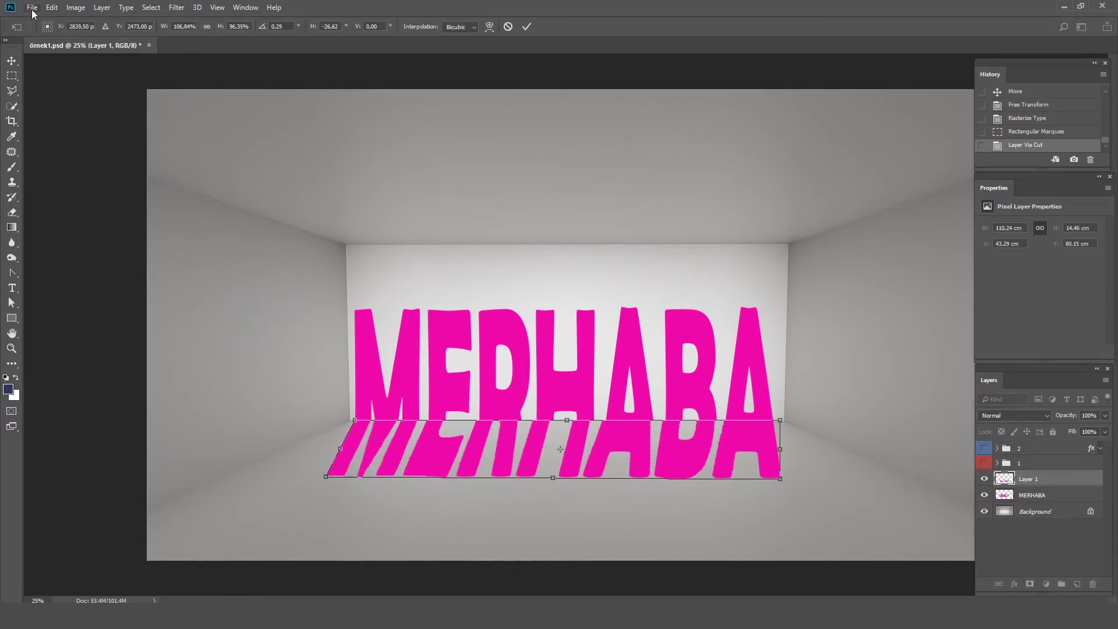
pyautogui.press('Escape')
pyautogui.click(51, 7)
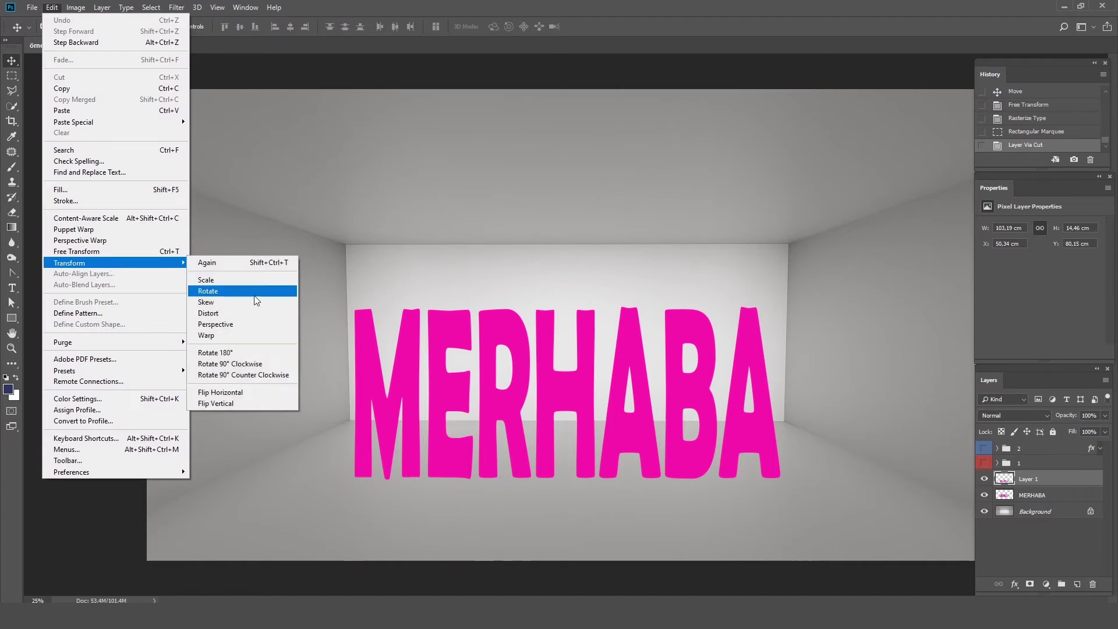
pyautogui.click(250, 326)
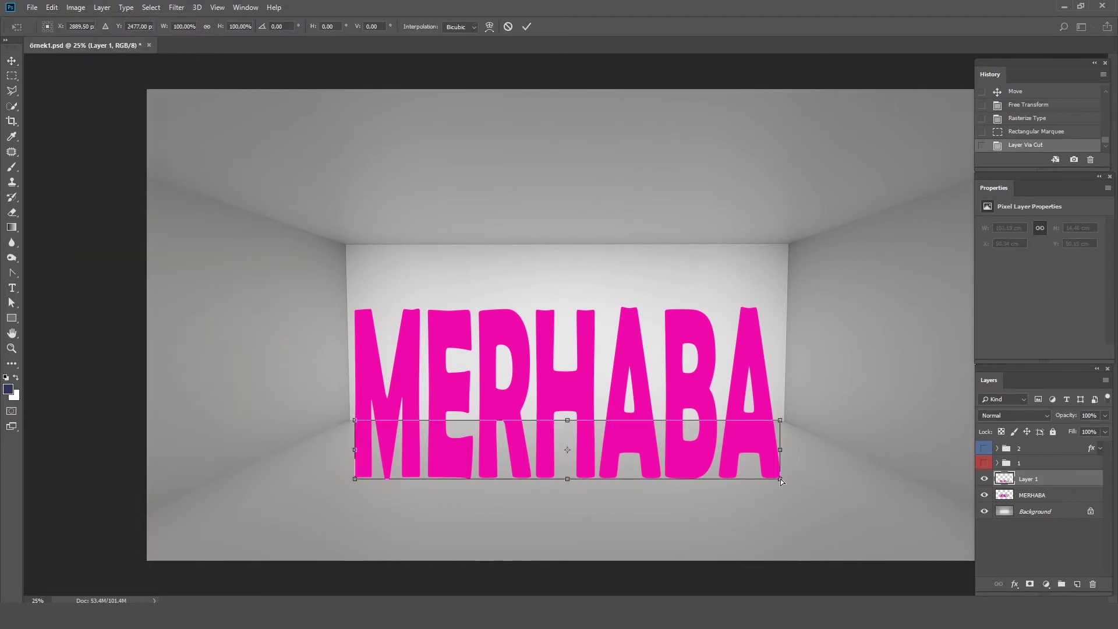
pyautogui.moveTo(780, 478); pyautogui.dragTo(906, 488)
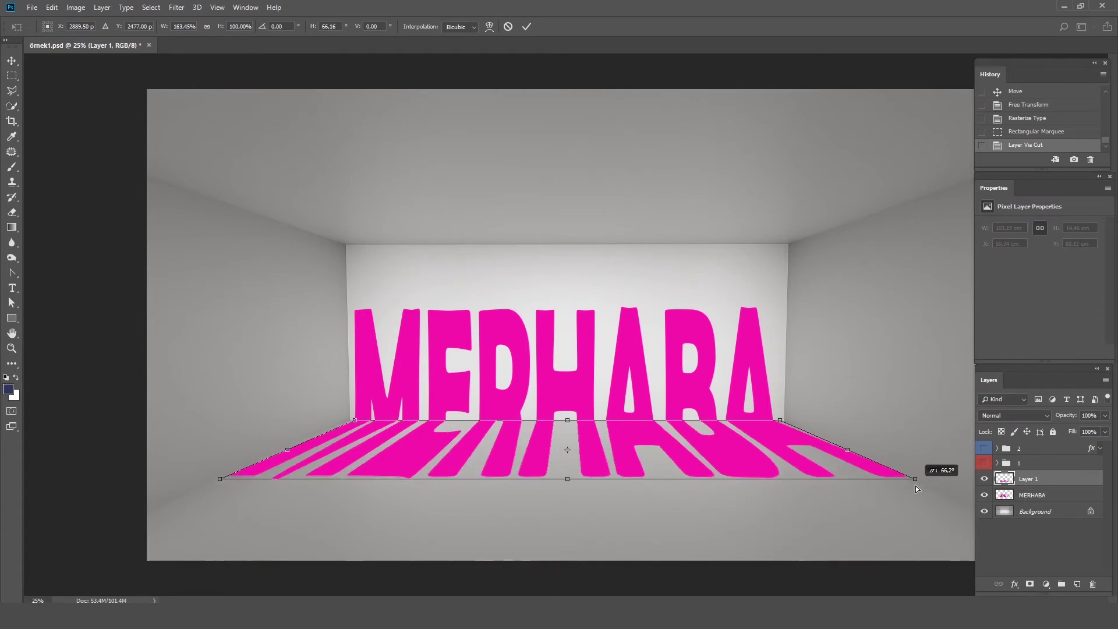
pyautogui.moveTo(906, 488); pyautogui.dragTo(910, 489)
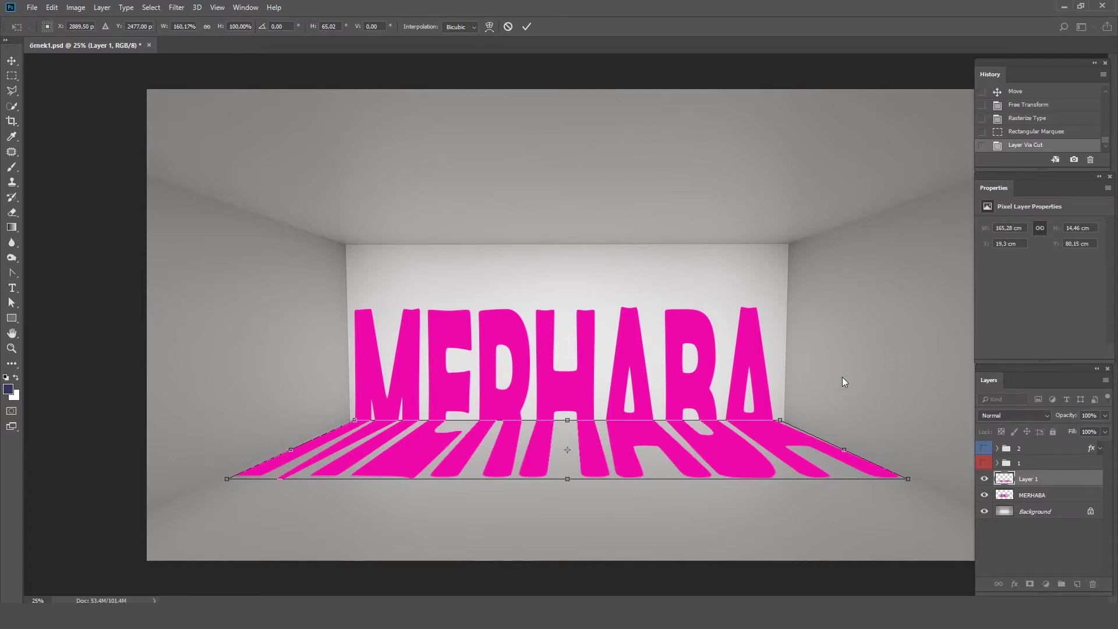
pyautogui.press('Return')
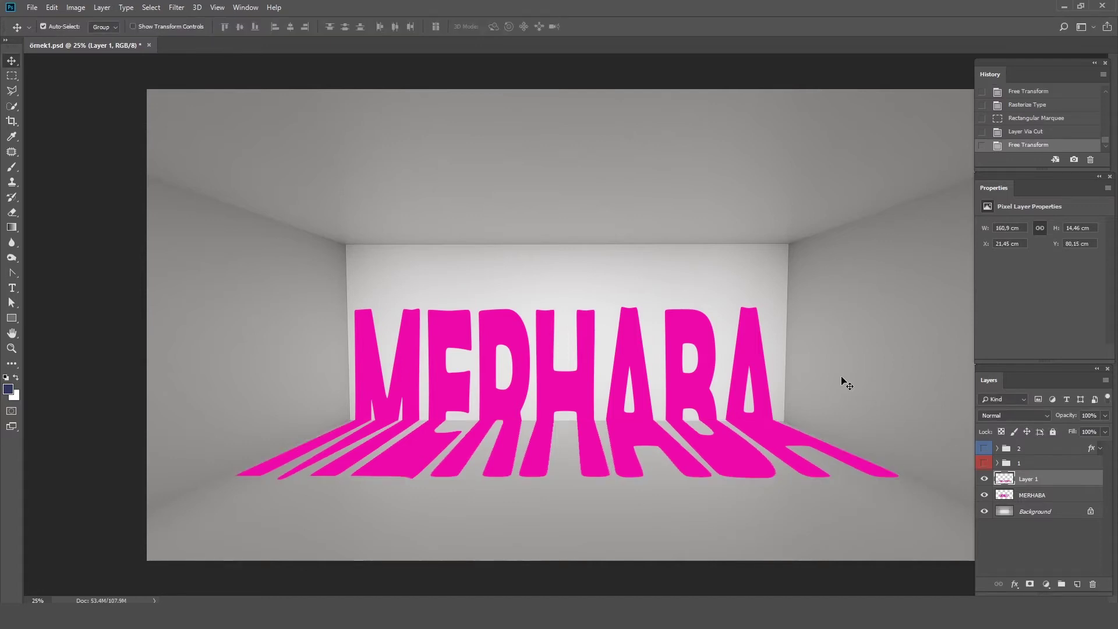
# Step: Add a Satin effect at about 21% opacity to Layer 1's floor lettering
pyautogui.click(1083, 494)
pyautogui.click(1080, 480)
pyautogui.doubleClick(1080, 480)
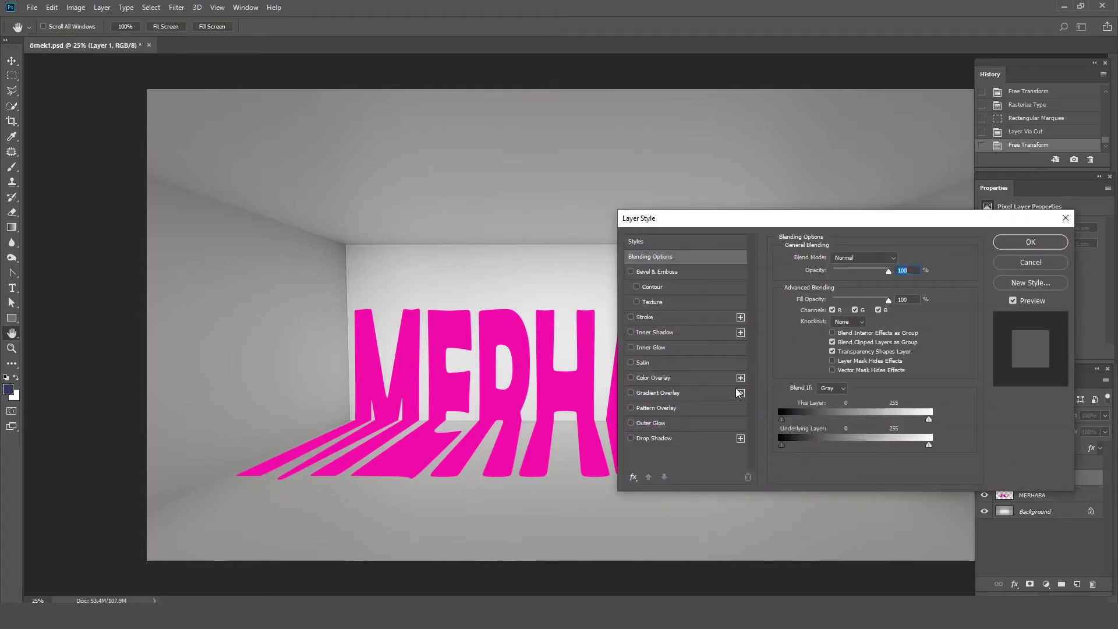
pyautogui.click(640, 363)
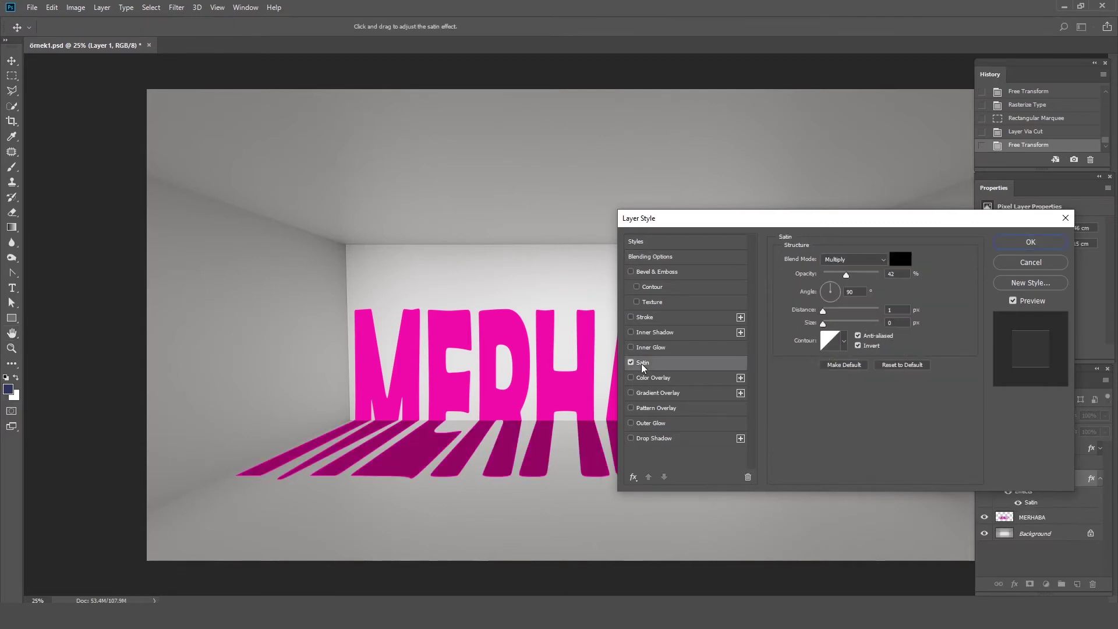
pyautogui.moveTo(846, 275); pyautogui.dragTo(835, 278)
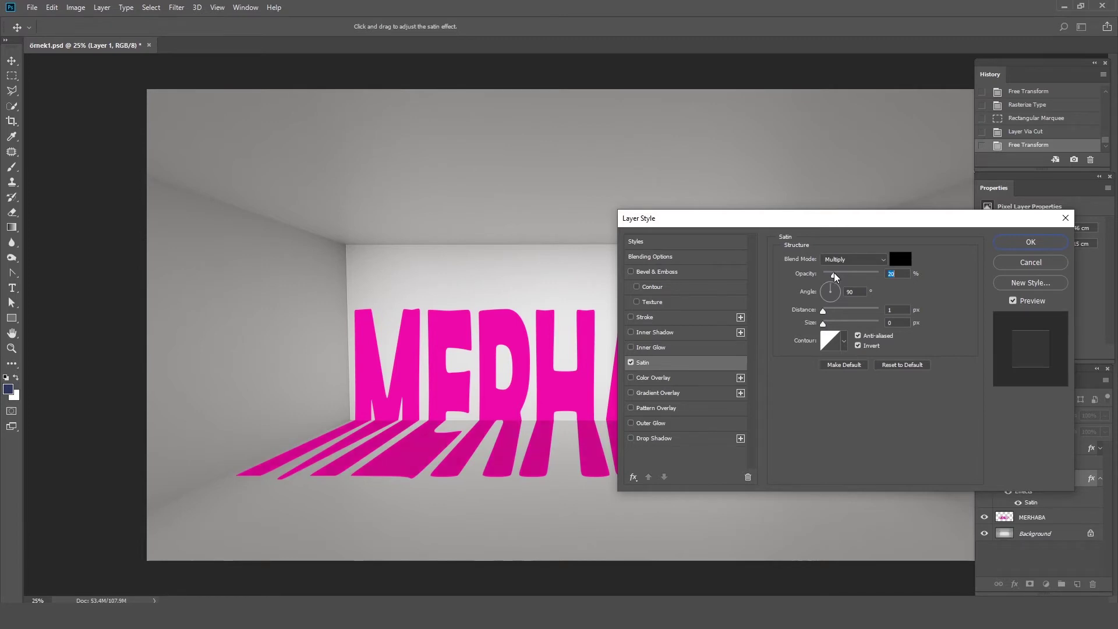
pyautogui.click(1020, 245)
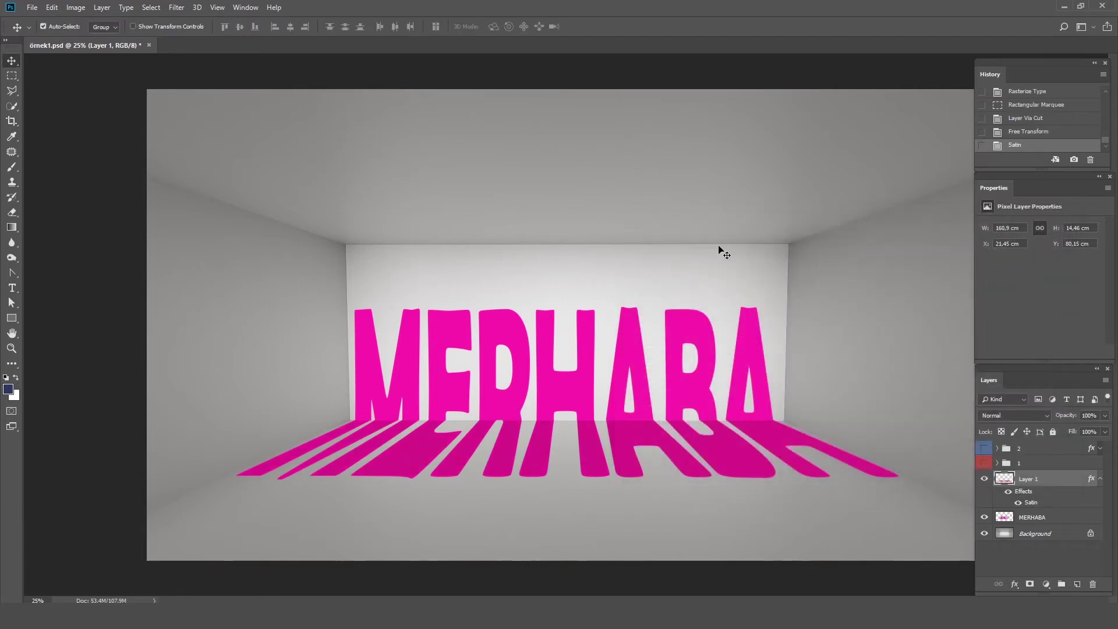
# Step: Deselect Layer 1 and toggle the Background layer off and on to compare
pyautogui.click(720, 250)
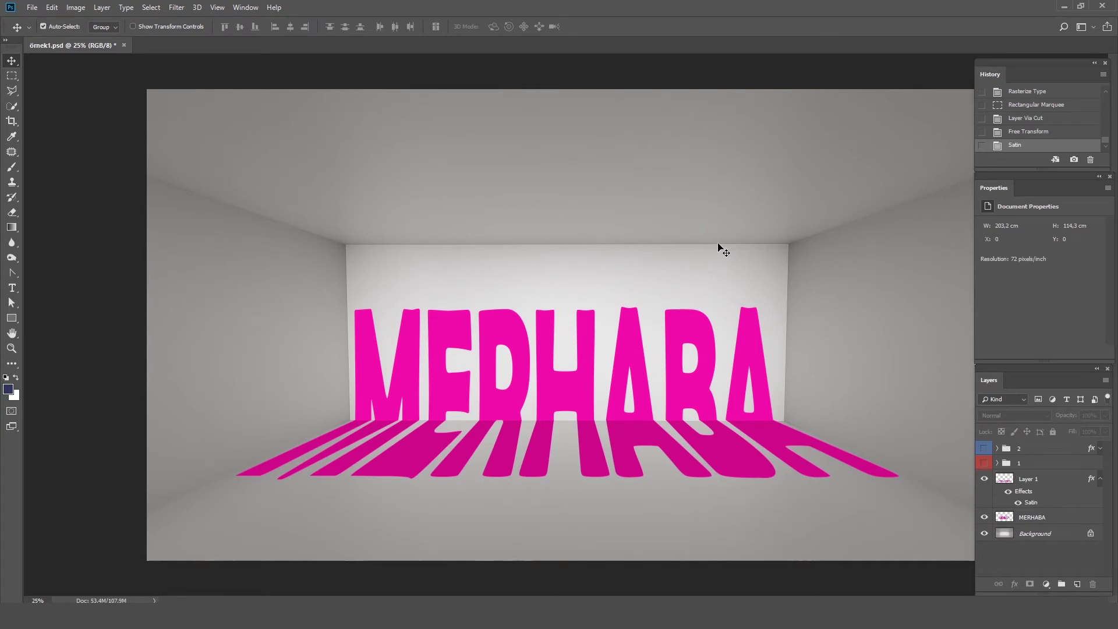
pyautogui.click(984, 533)
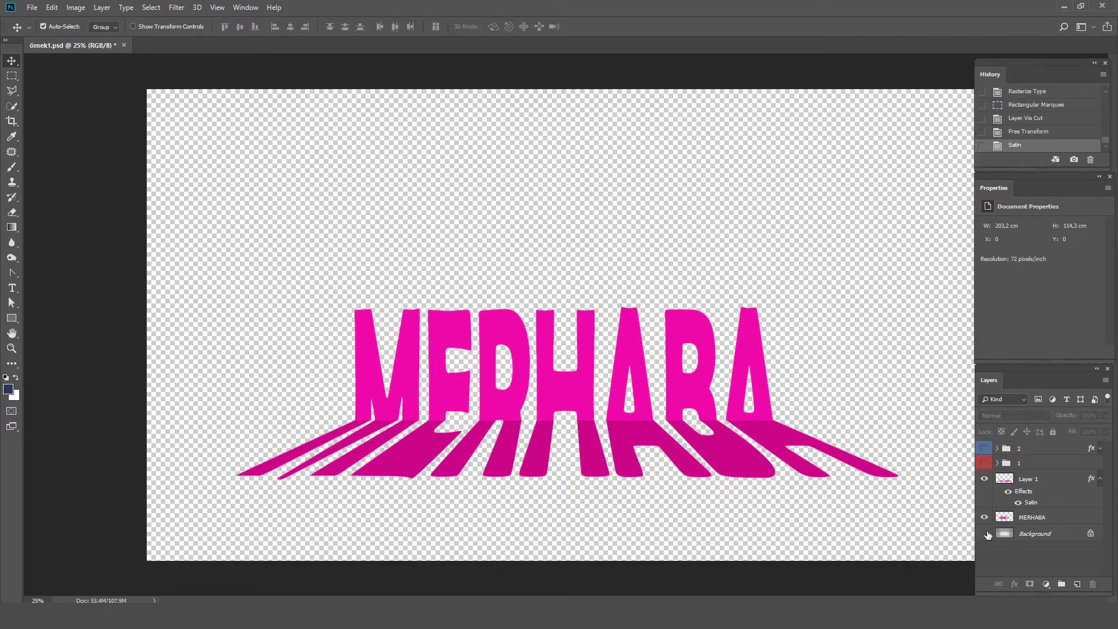
pyautogui.click(985, 533)
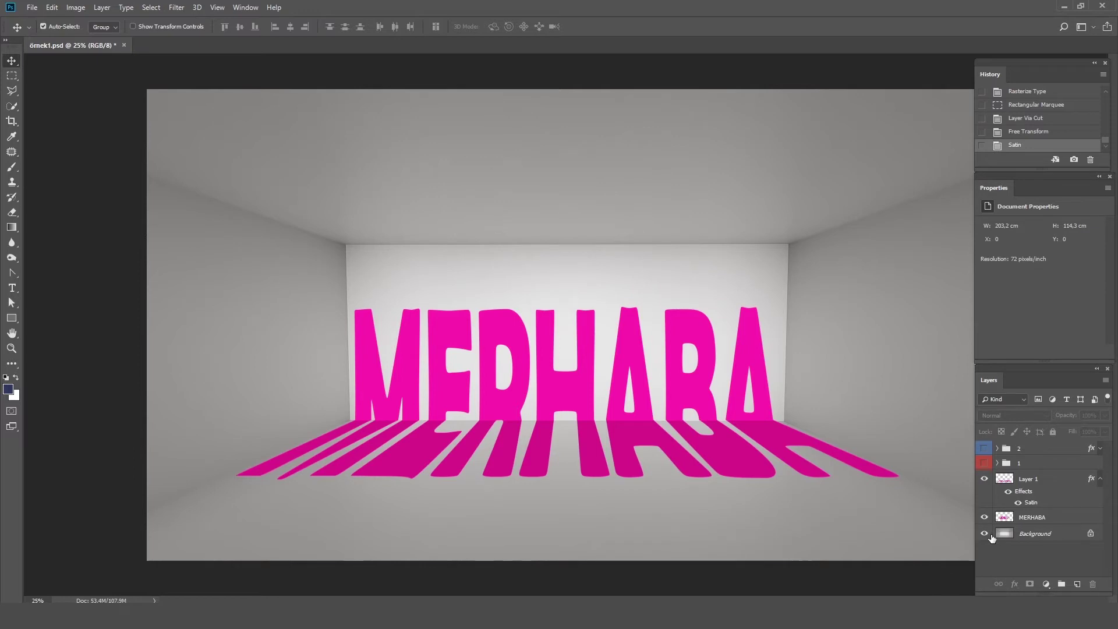
# Step: Add a Gradient Overlay to MERHABA at 90° angle and 100% opacity
pyautogui.doubleClick(1078, 519)
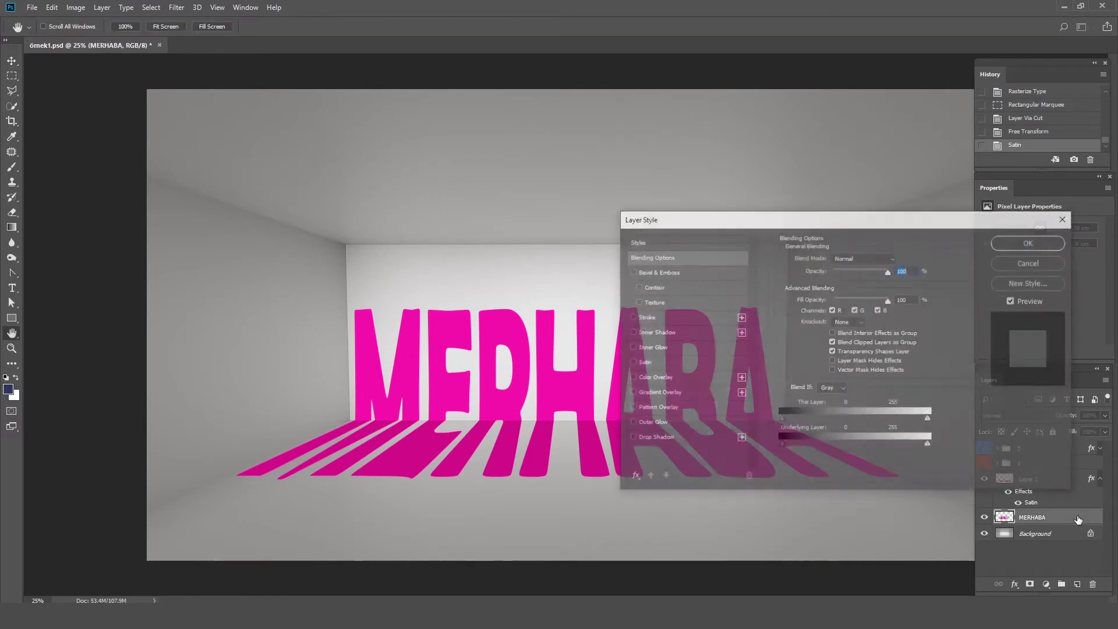
pyautogui.click(637, 393)
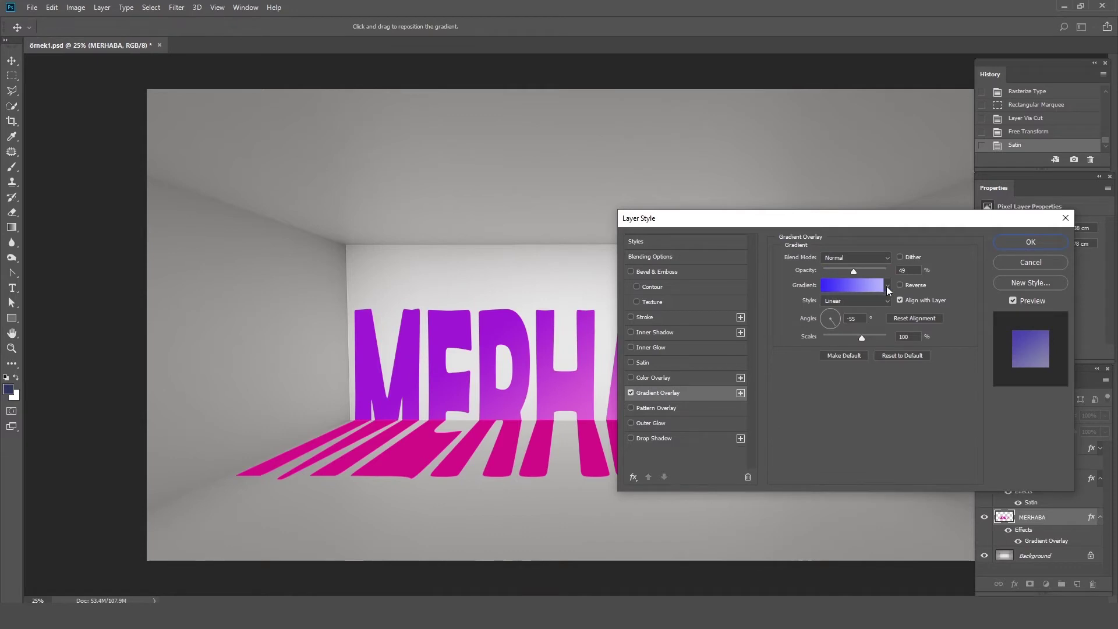
pyautogui.doubleClick(851, 319)
pyautogui.write('0')
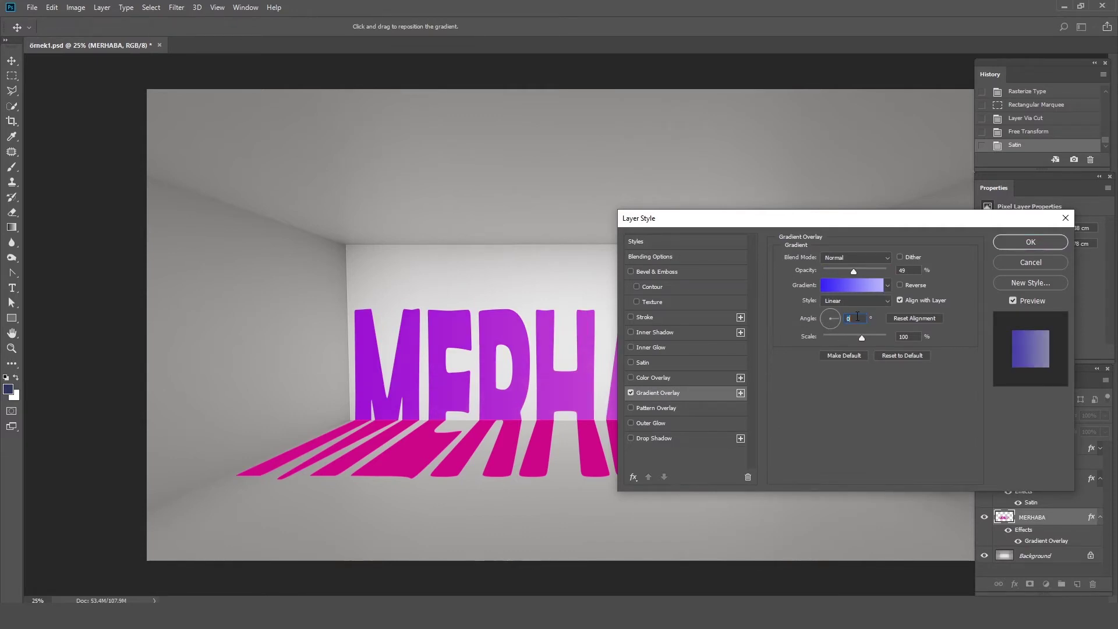
pyautogui.write('90')
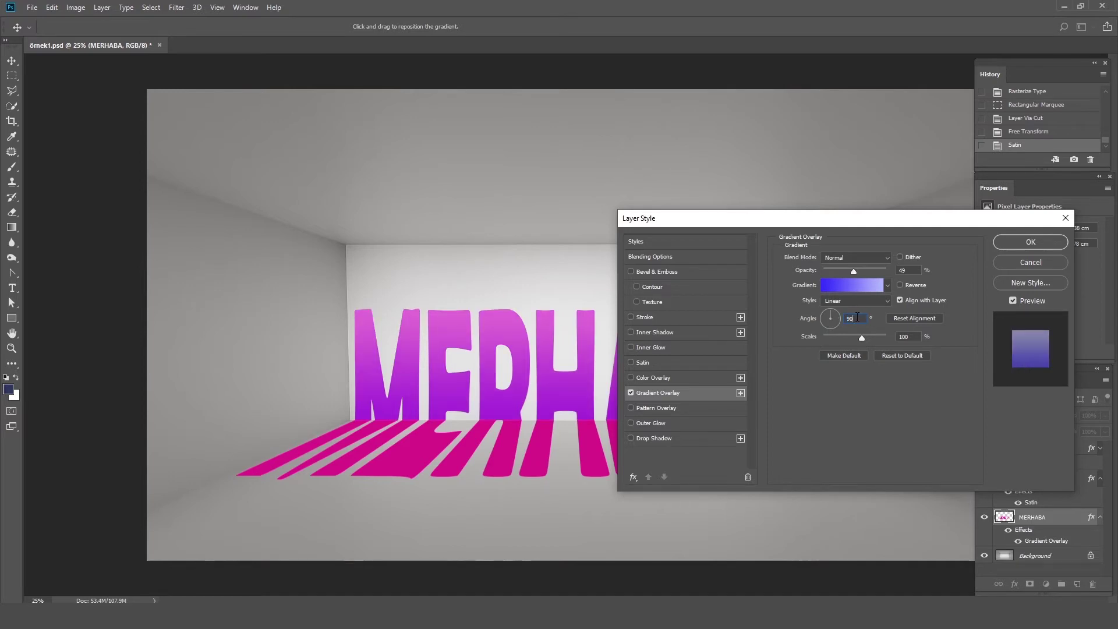
pyautogui.click(888, 288)
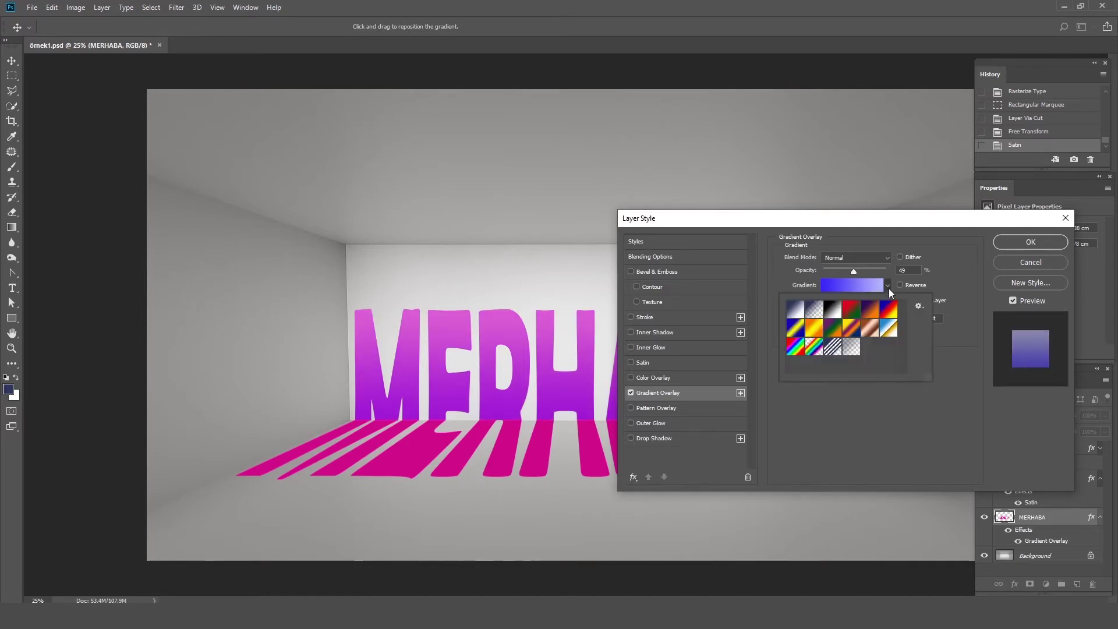
pyautogui.click(834, 312)
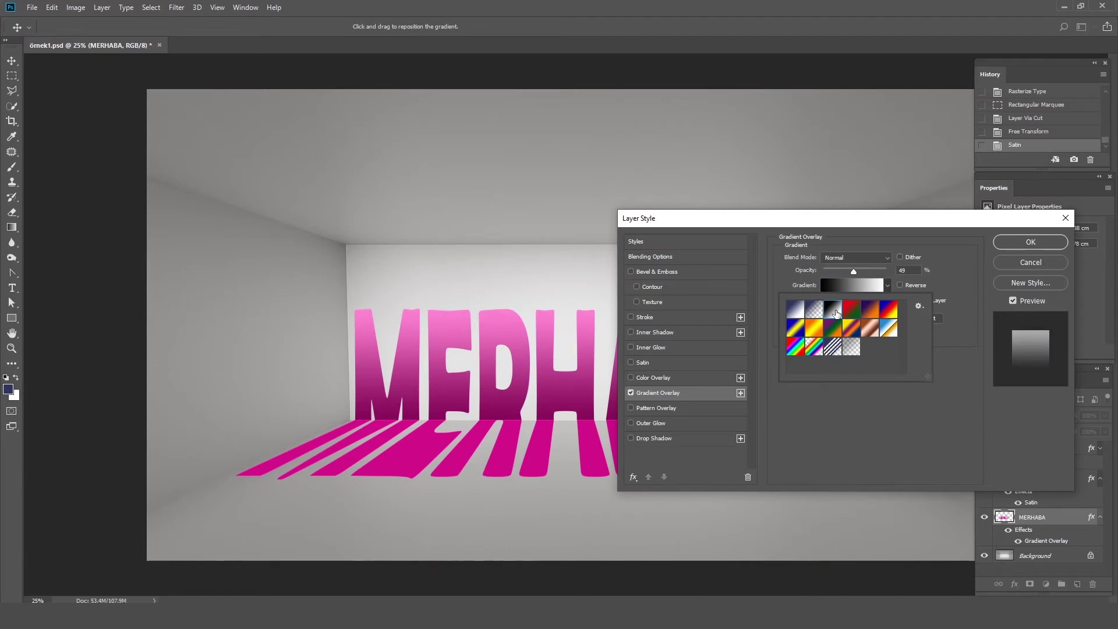
pyautogui.doubleClick(836, 313)
pyautogui.moveTo(853, 271); pyautogui.dragTo(885, 271)
# Step: Pick the Foreground to Transparent gradient preset and apply the overlay
pyautogui.click(889, 287)
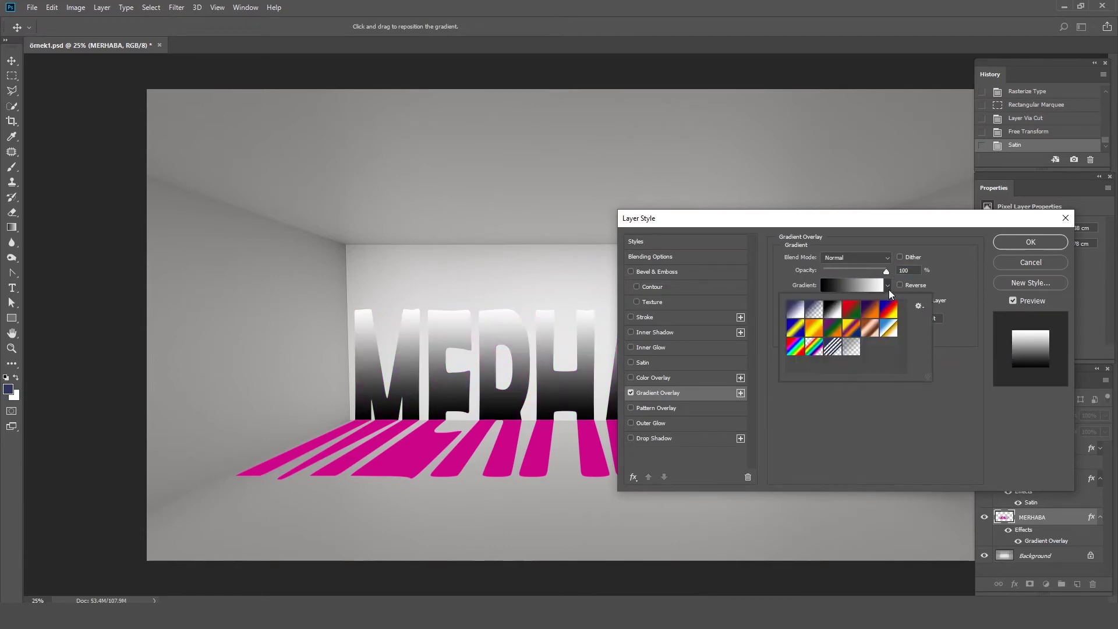
pyautogui.click(868, 313)
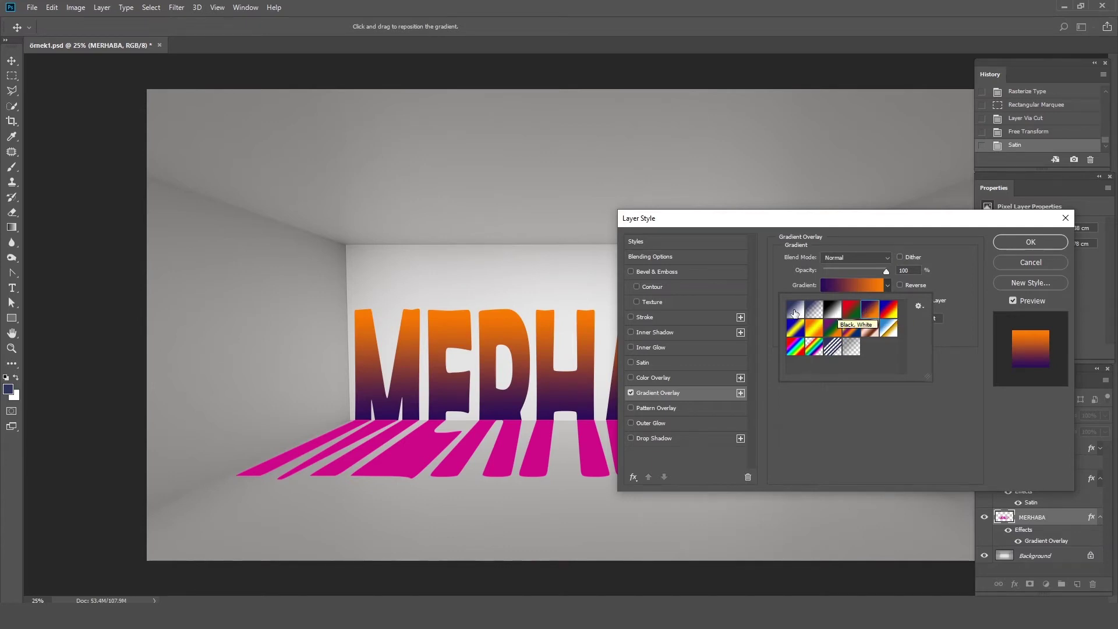
pyautogui.click(793, 312)
pyautogui.click(795, 327)
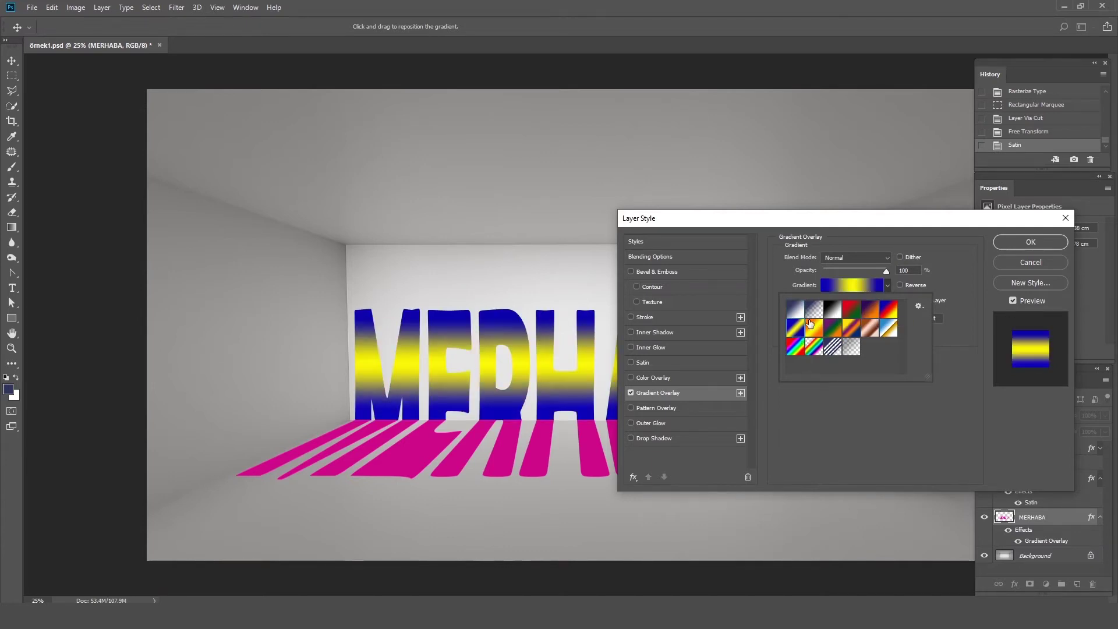
pyautogui.click(814, 309)
pyautogui.click(867, 285)
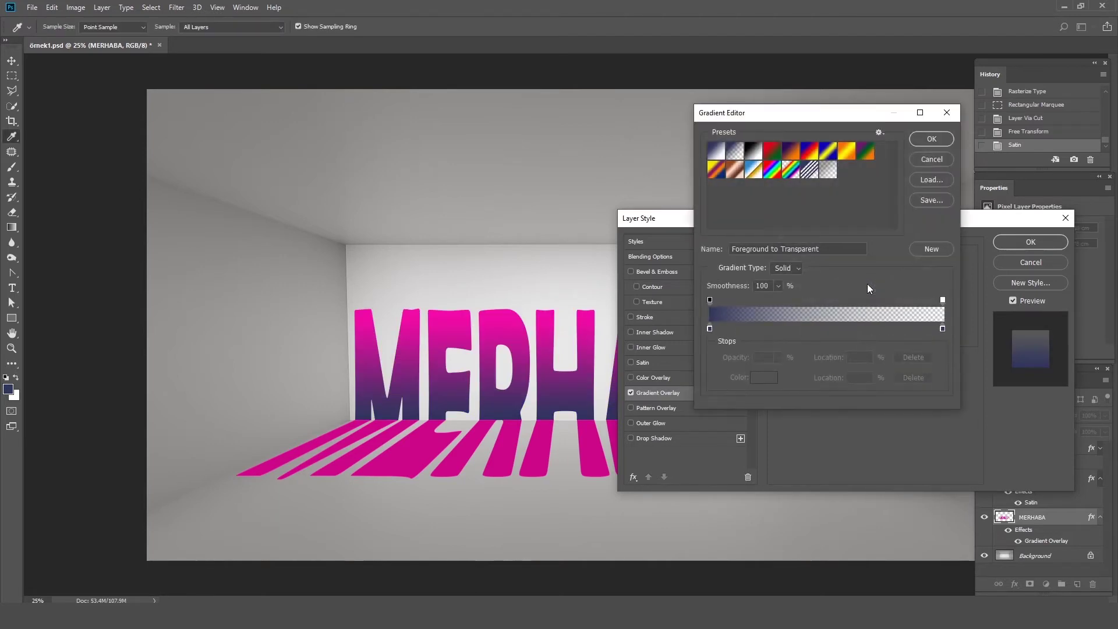
pyautogui.click(944, 139)
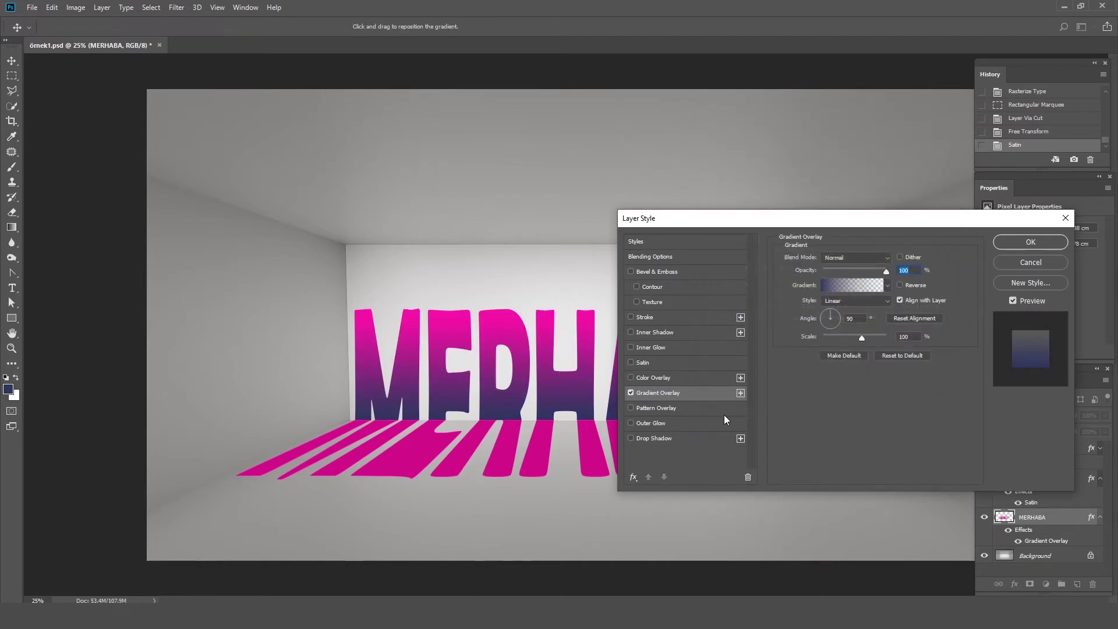
pyautogui.click(1039, 243)
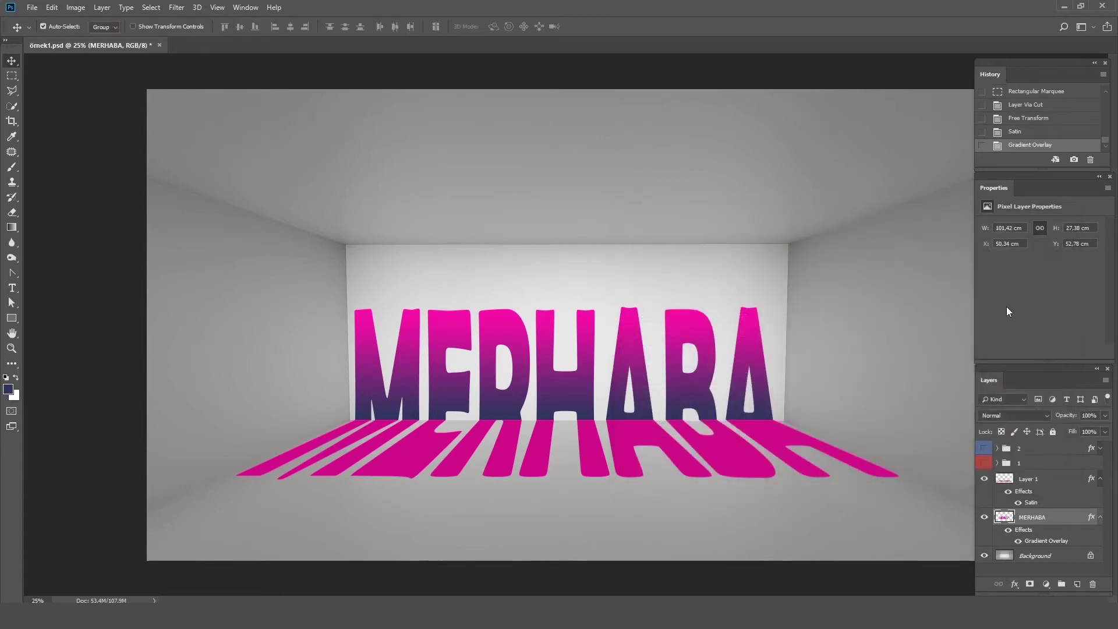
# Step: Copy the MERHABA layer style
pyautogui.rightClick(1067, 518)
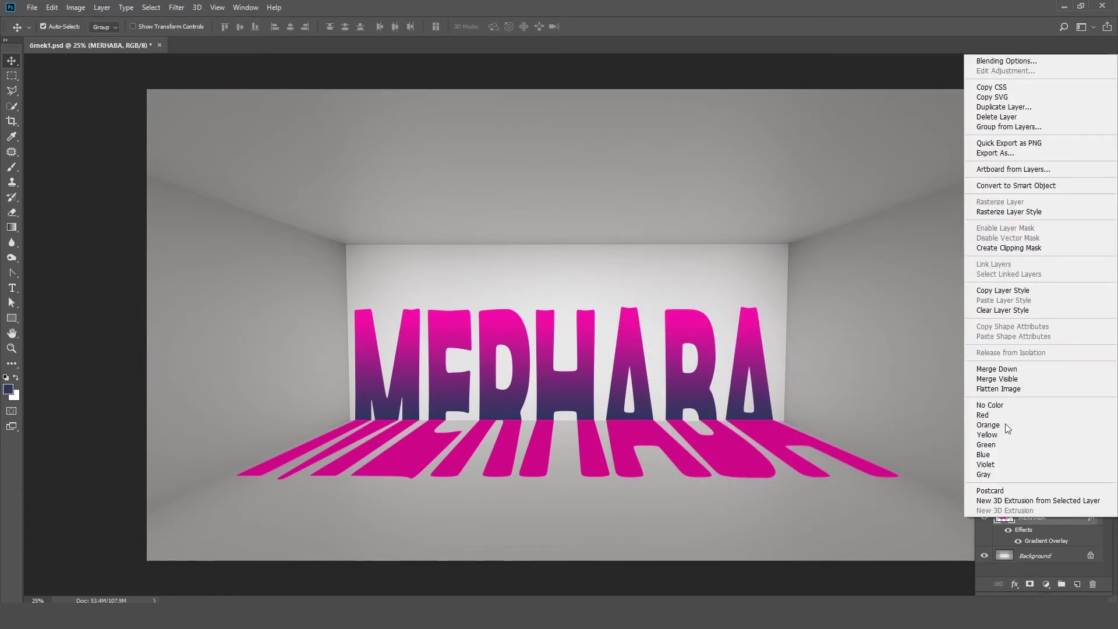
pyautogui.click(1029, 291)
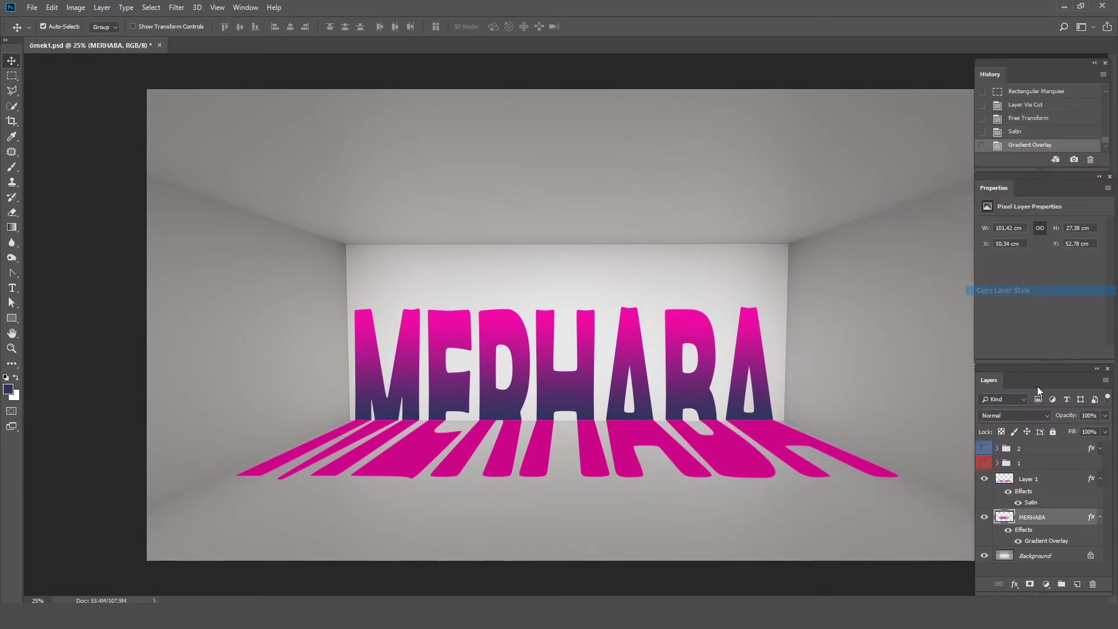
pyautogui.click(1044, 480)
# Step: Paste the MERHABA style onto Layer 1 and set its Gradient Overlay angle to -90°
pyautogui.rightClick(1043, 479)
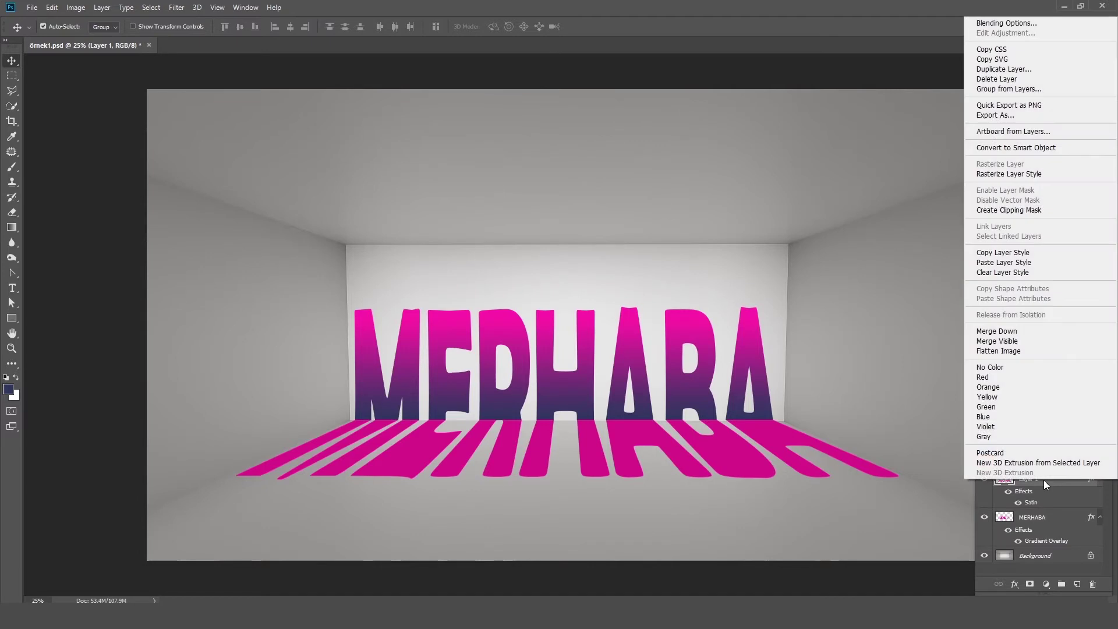
pyautogui.click(1007, 263)
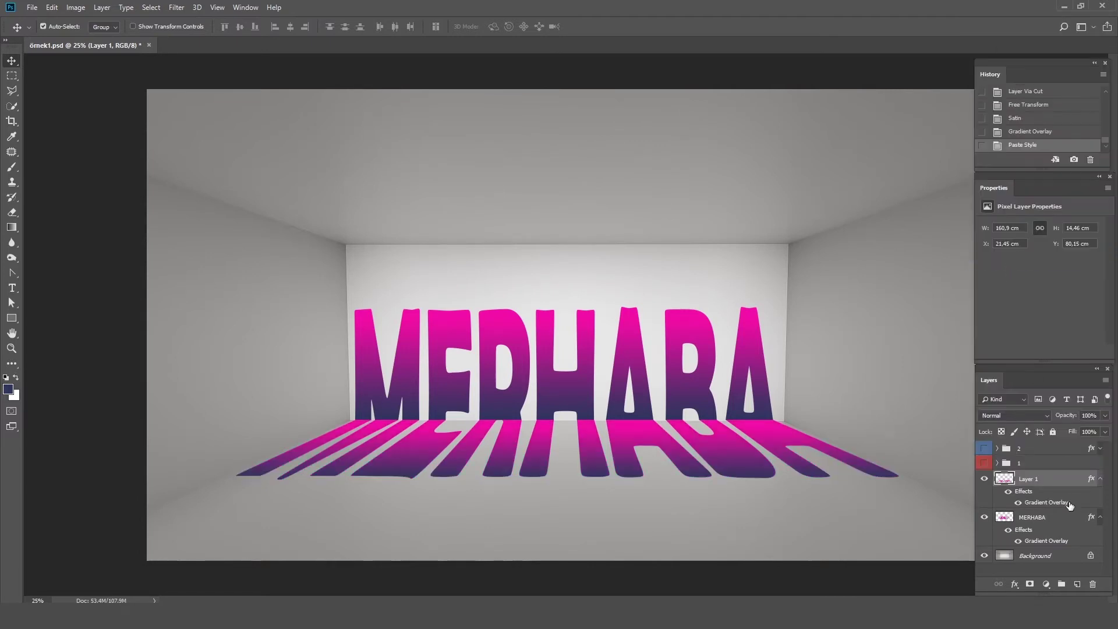
pyautogui.doubleClick(1067, 485)
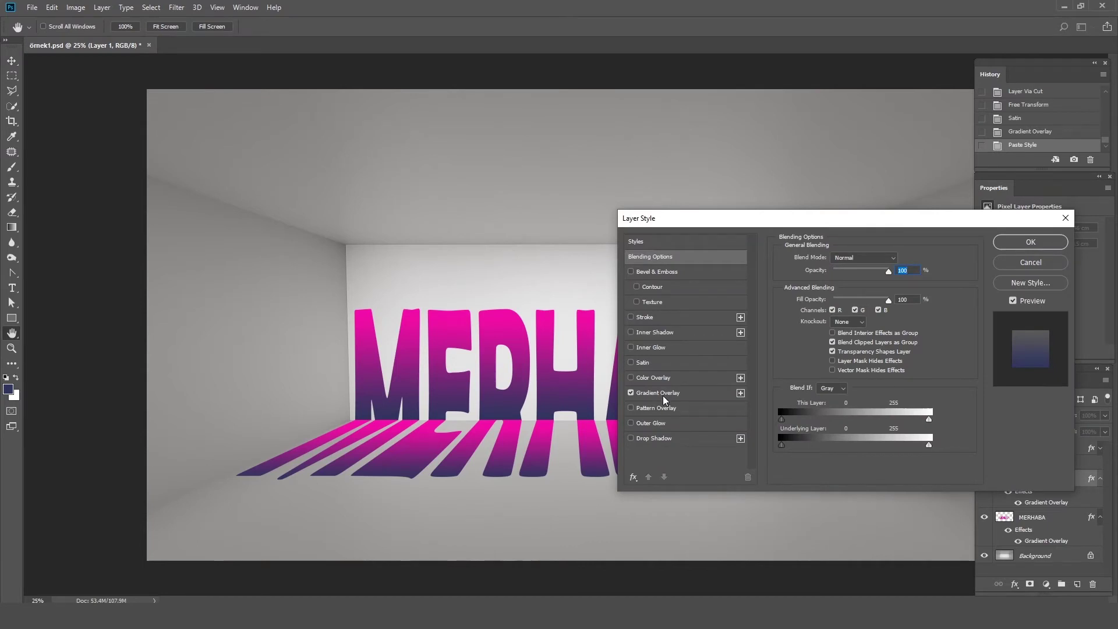
pyautogui.click(662, 396)
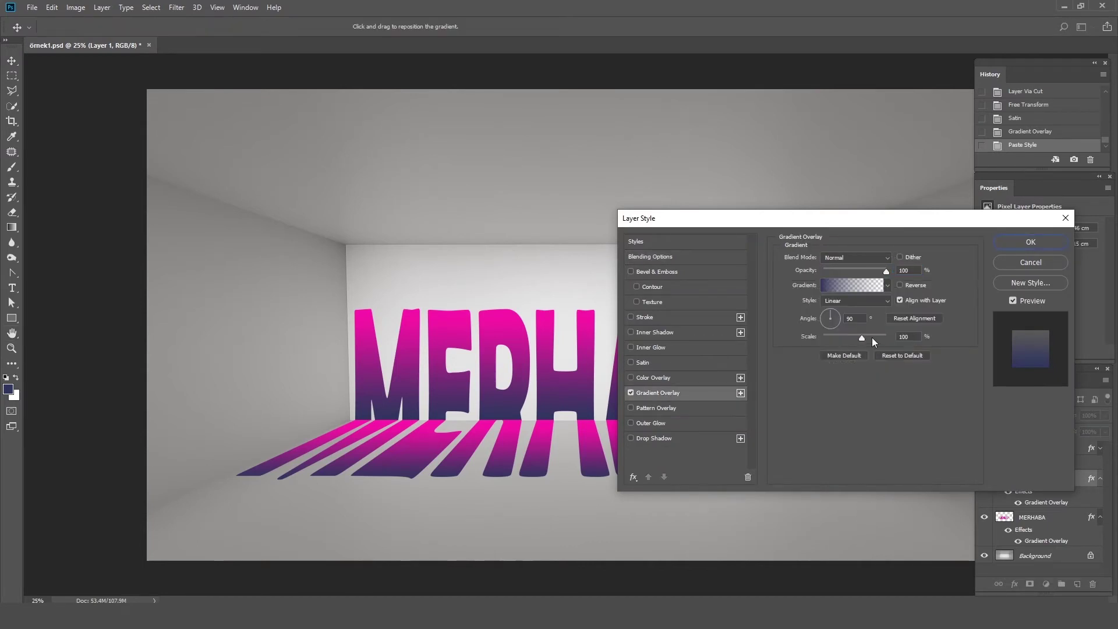
pyautogui.click(835, 330)
pyautogui.moveTo(835, 330); pyautogui.dragTo(850, 324)
pyautogui.write('-90')
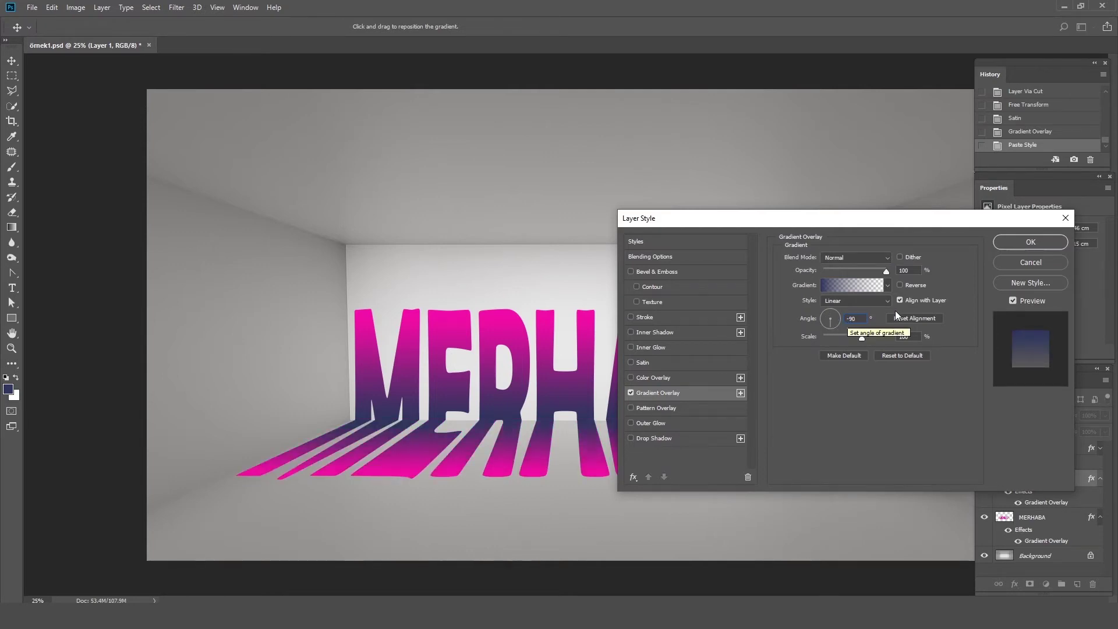
pyautogui.click(1015, 241)
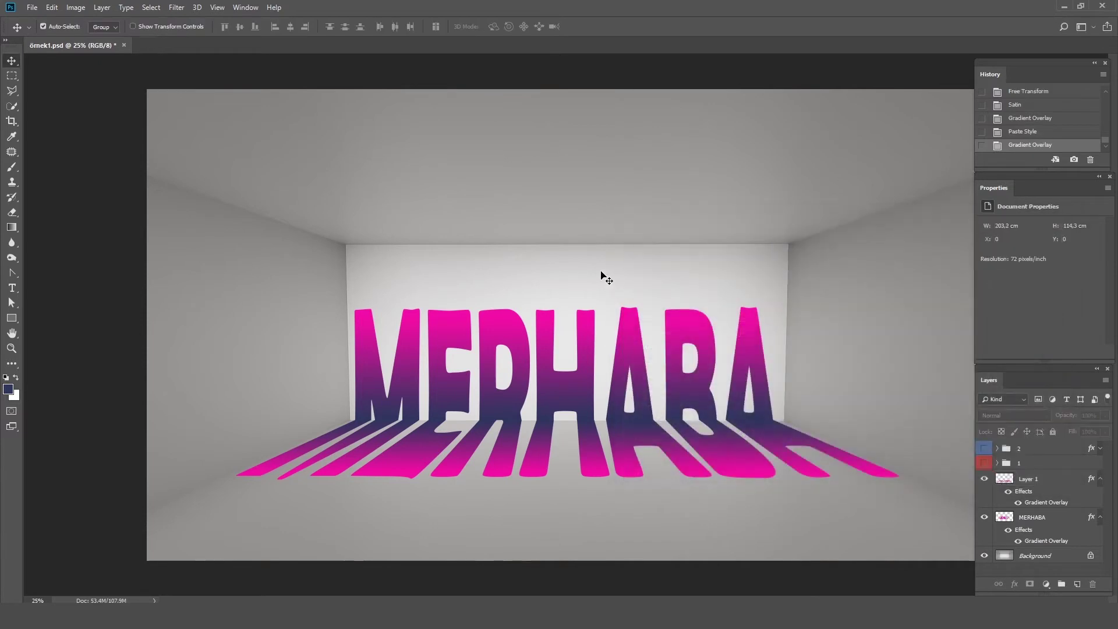
# Step: Hide the Background and give Layer 1 a Satin effect with 1 px distance and 44% opacity
pyautogui.click(983, 555)
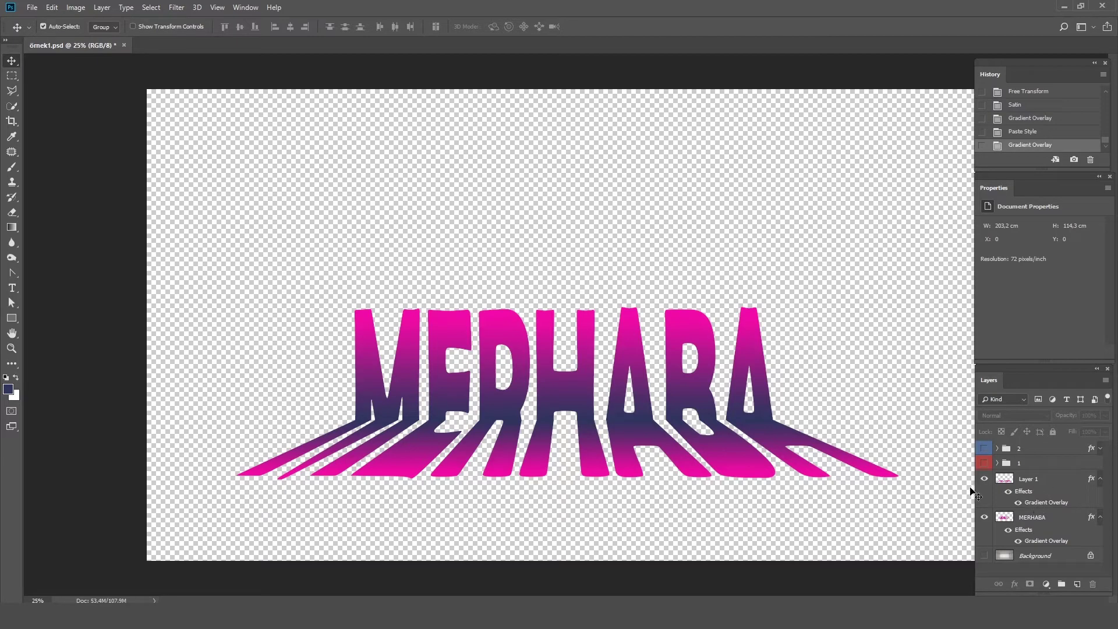
pyautogui.click(984, 478)
pyautogui.doubleClick(1051, 485)
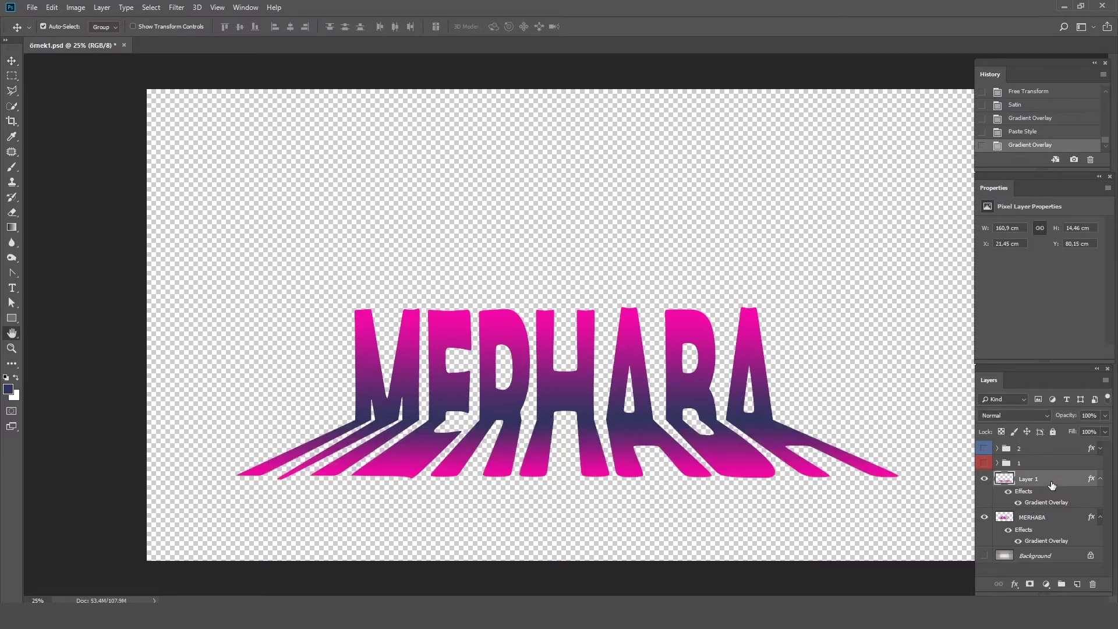
pyautogui.click(640, 363)
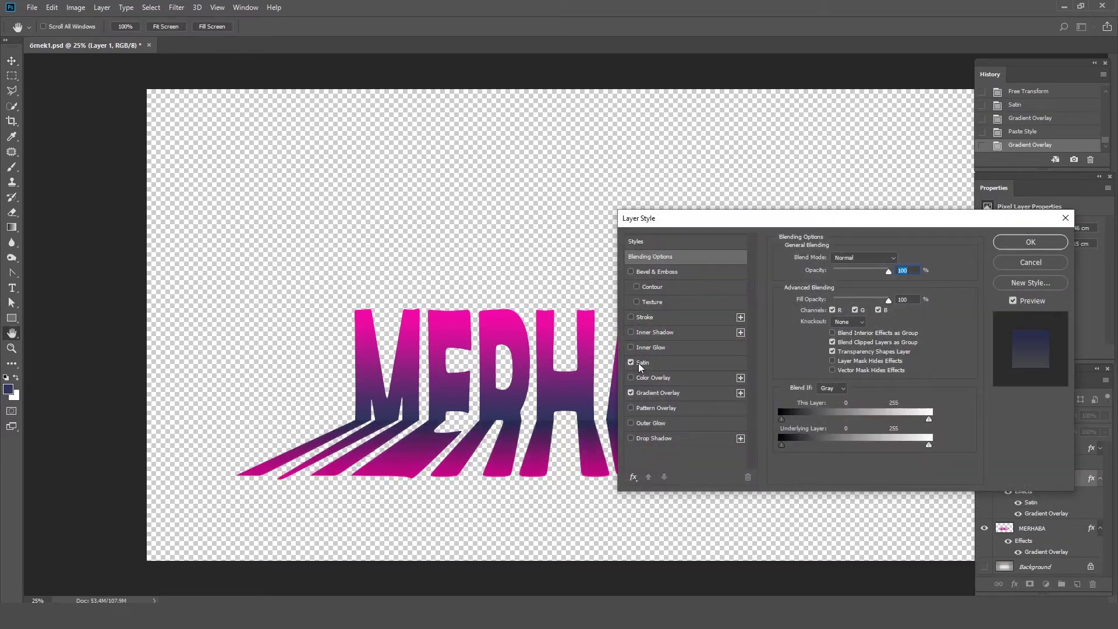
pyautogui.moveTo(822, 311); pyautogui.dragTo(821, 312)
pyautogui.moveTo(834, 275)
pyautogui.mouseDown()
pyautogui.moveTo(862, 279)
pyautogui.moveTo(847, 278)
pyautogui.mouseUp()
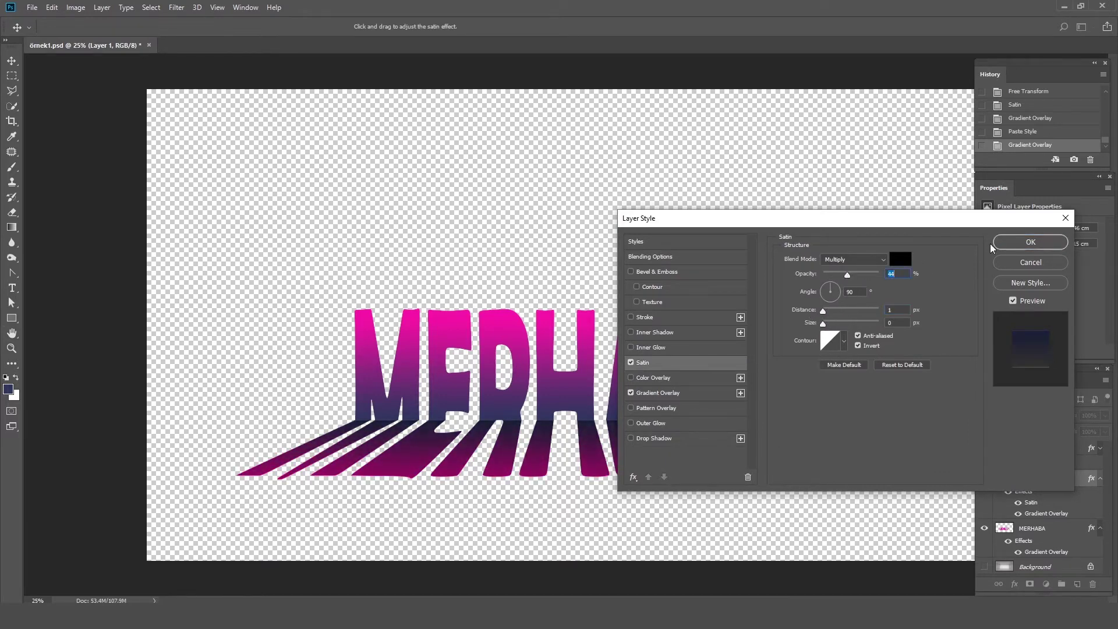
pyautogui.click(1028, 241)
pyautogui.click(707, 224)
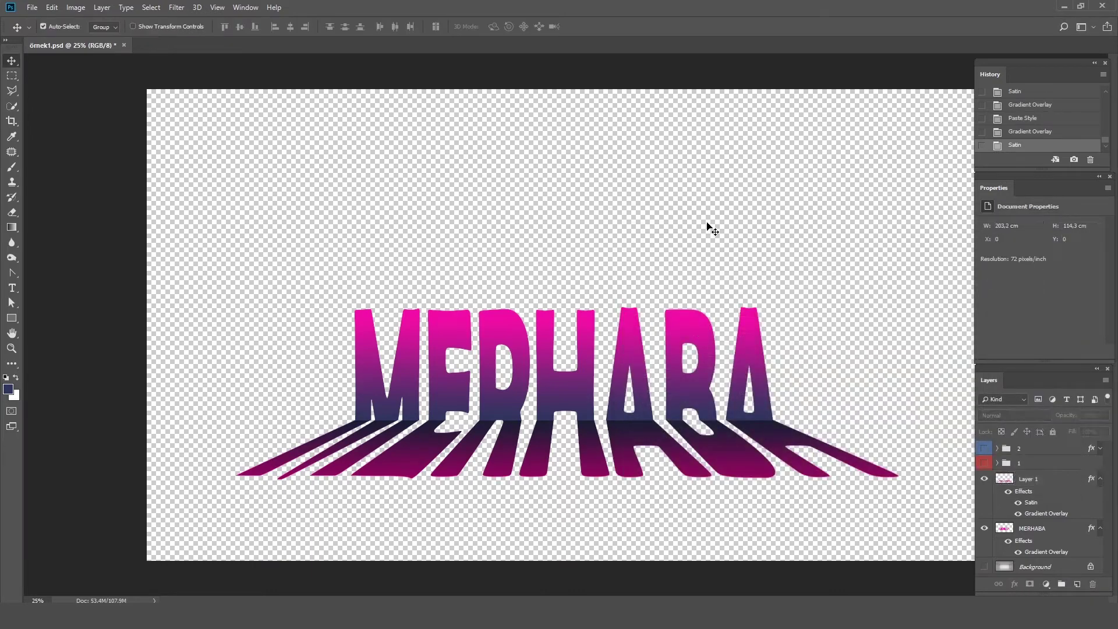
# Step: Save the document as örnek2.psd, accept the format options, and bring up File > Open
pyautogui.click(32, 7)
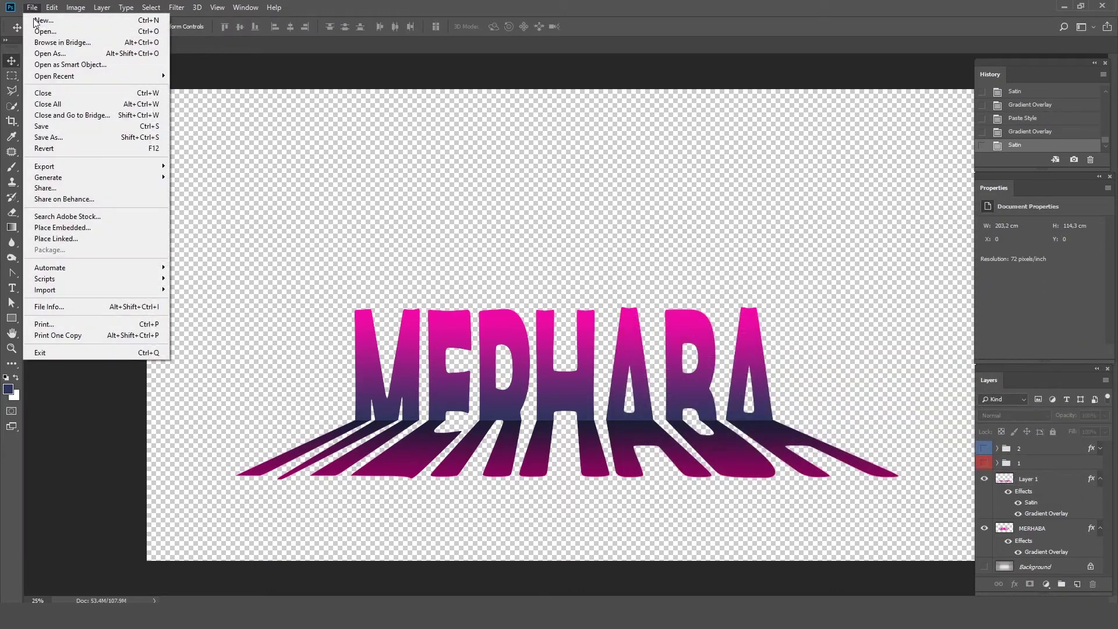
pyautogui.click(75, 137)
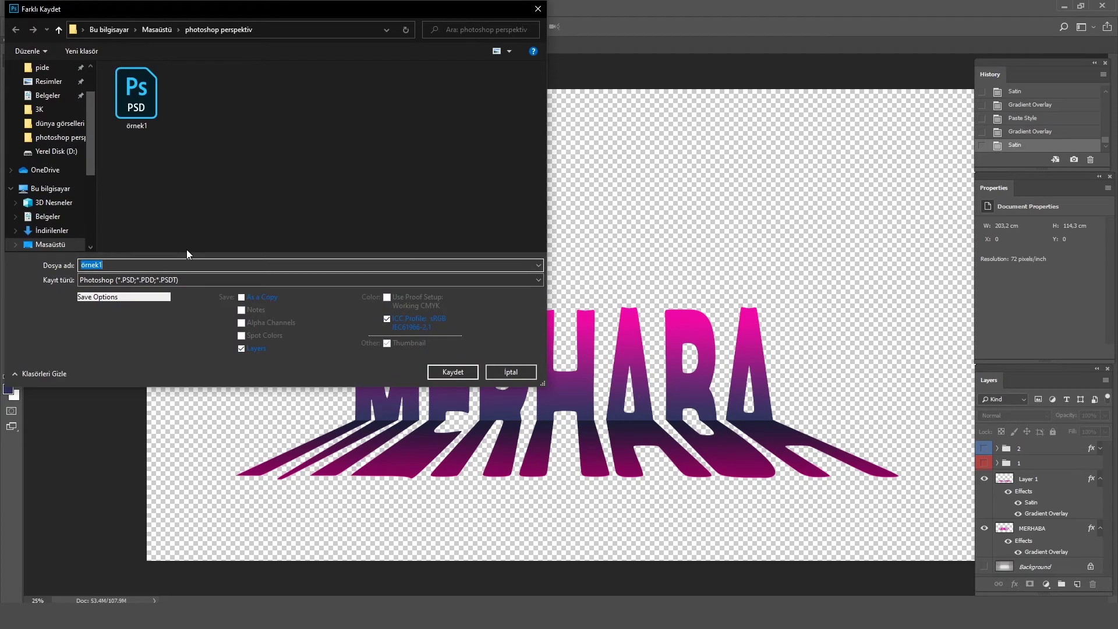
pyautogui.click(128, 263)
pyautogui.press('BackSpace')
pyautogui.write('2')
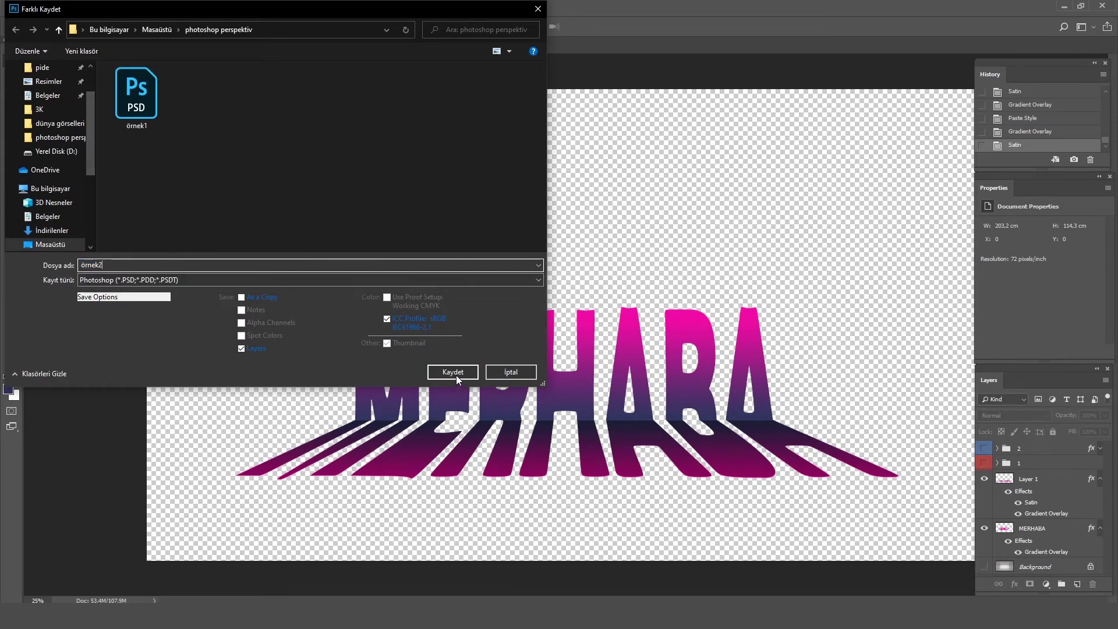
pyautogui.click(456, 373)
pyautogui.click(702, 176)
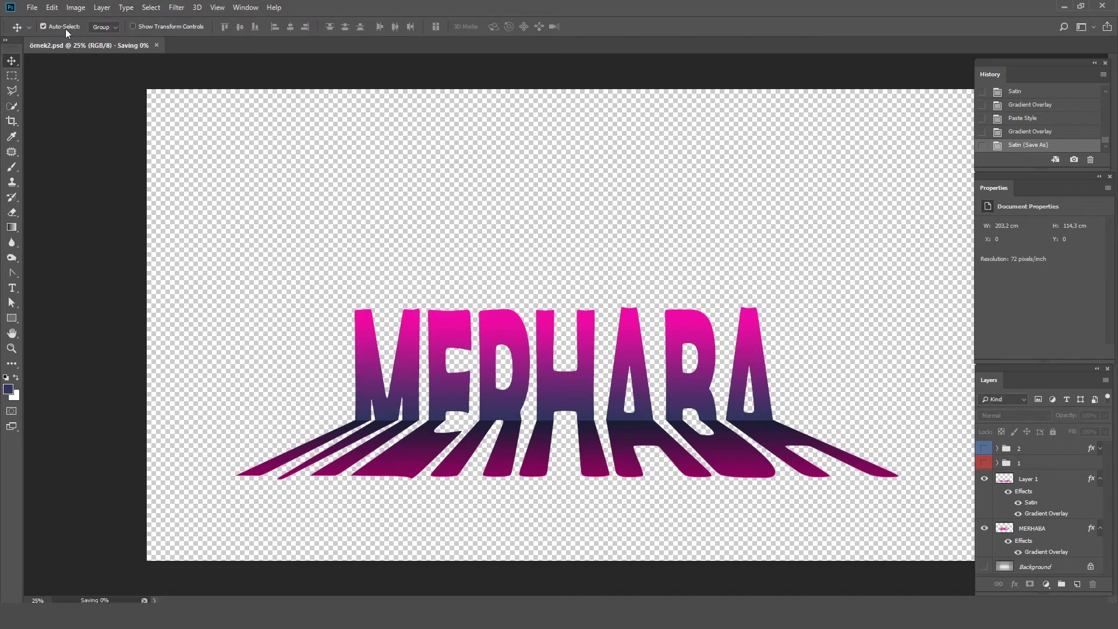
pyautogui.click(33, 7)
pyautogui.click(42, 31)
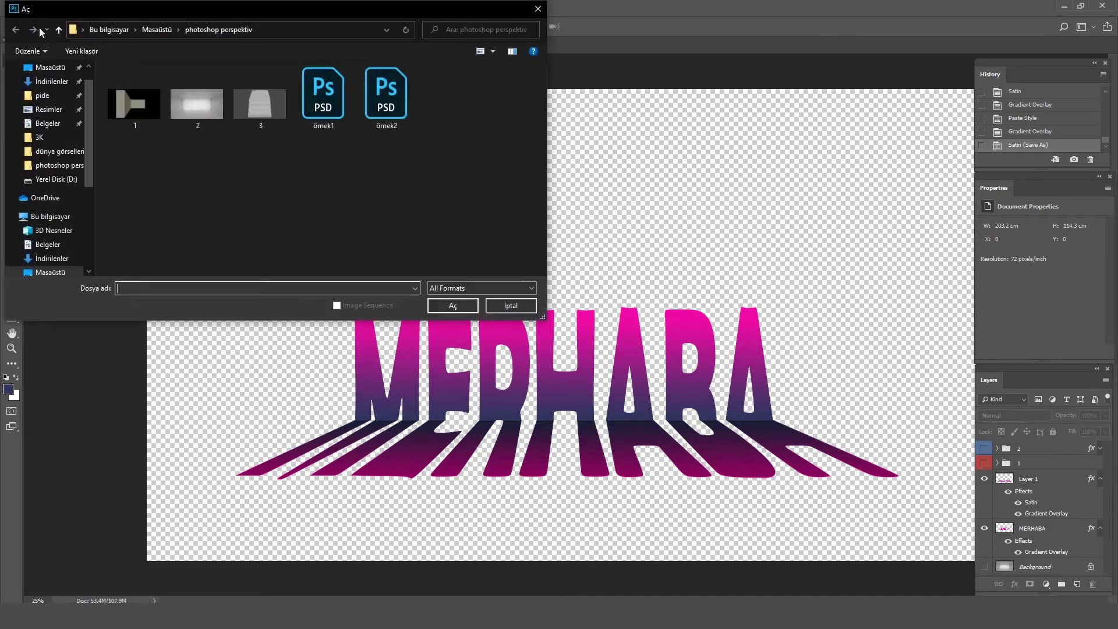
# Step: Open the 1.png grey wall image in a new document tab
pyautogui.doubleClick(145, 110)
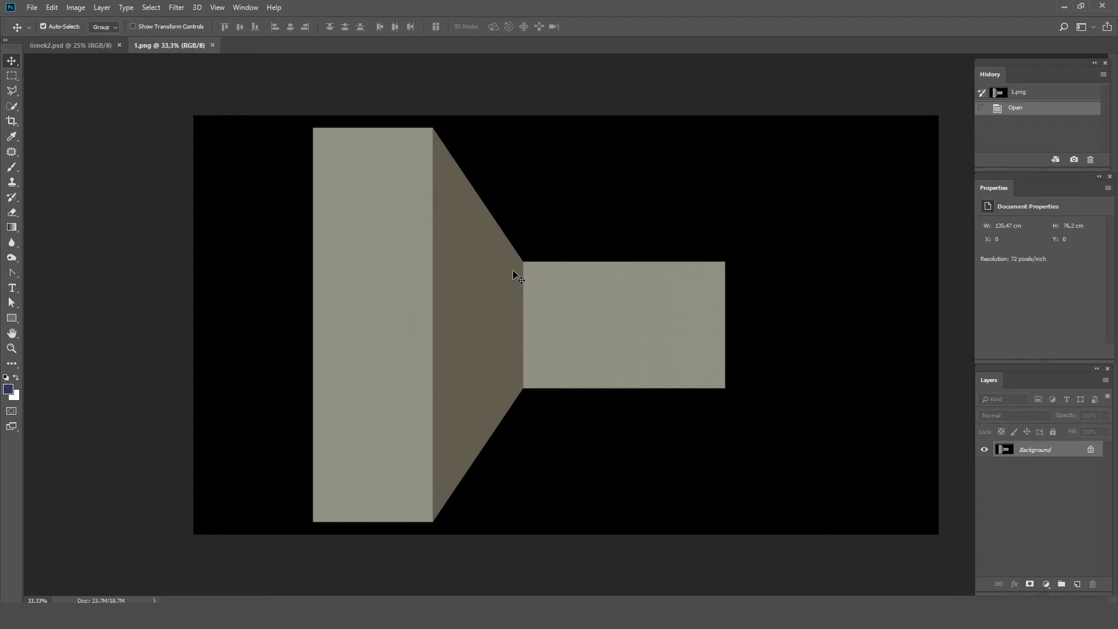
pyautogui.click(187, 8)
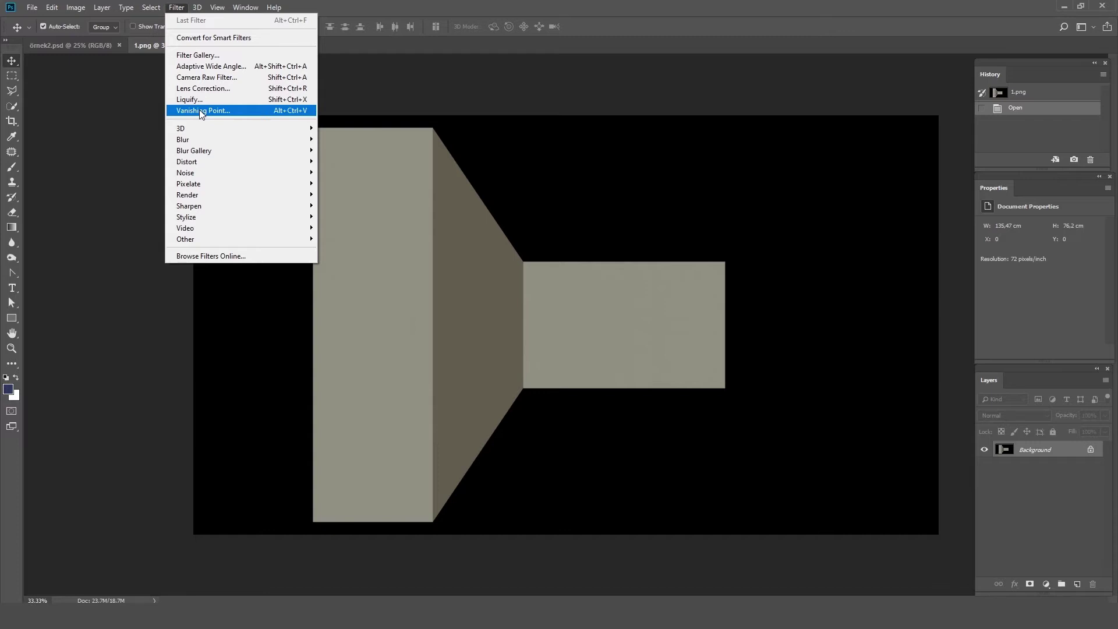
# Step: Run Filter > Vanishing Point on the 1.png wall image
pyautogui.click(572, 304)
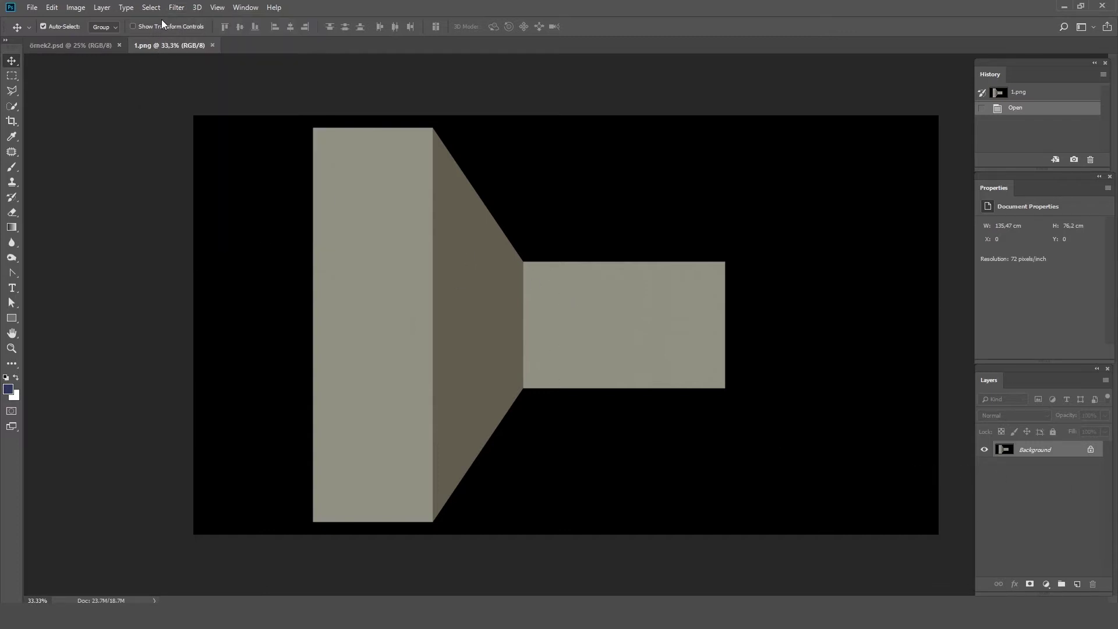
pyautogui.click(176, 7)
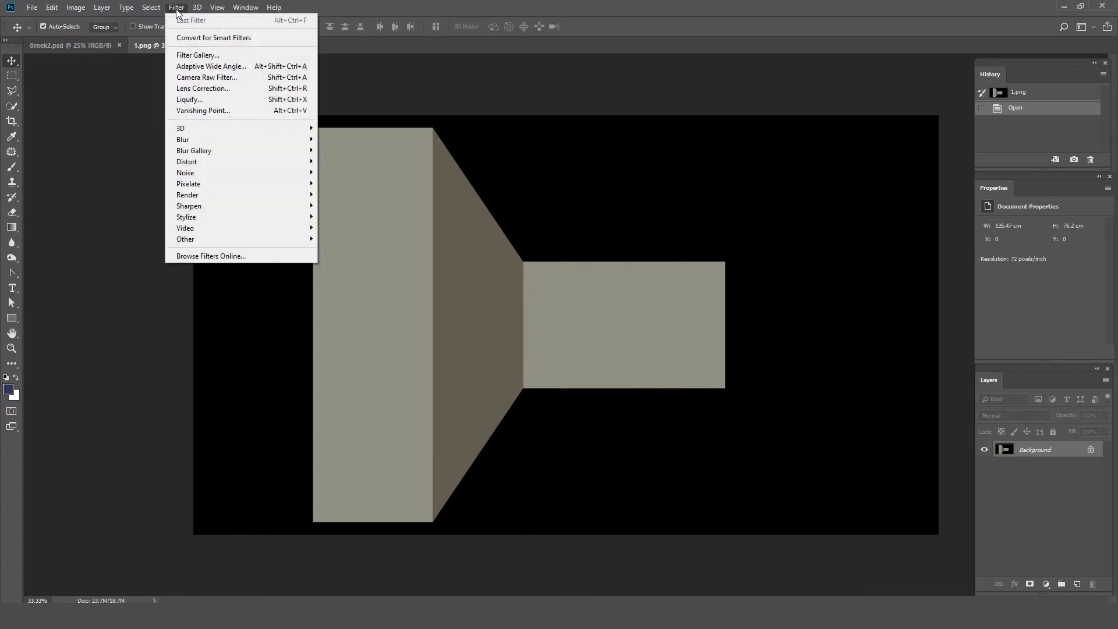
pyautogui.click(229, 111)
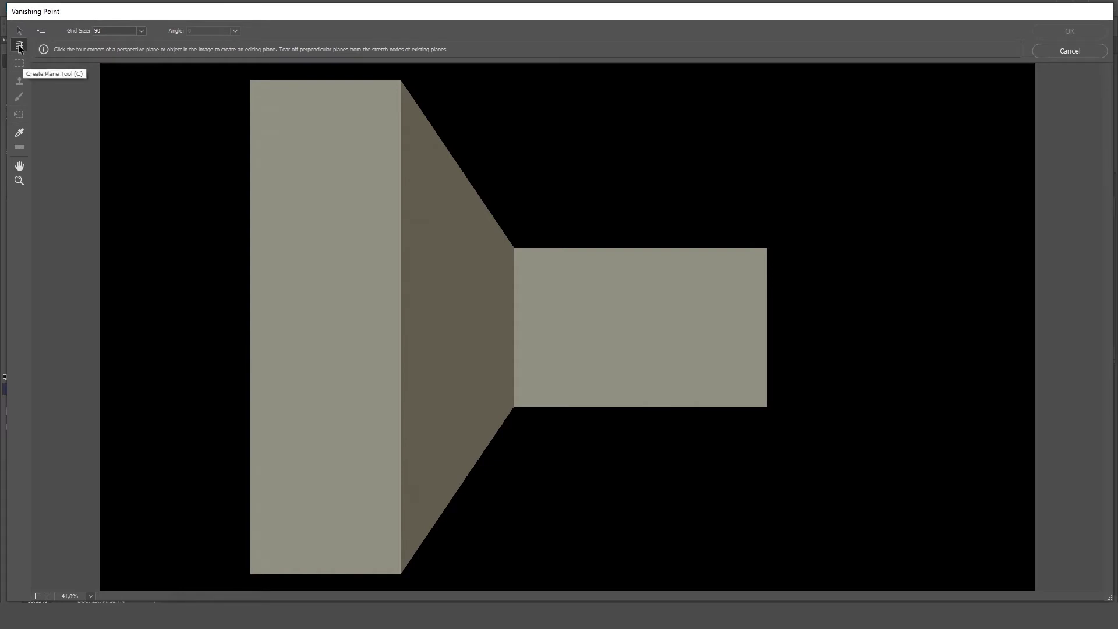
# Step: Create a four-corner perspective plane on the slanted middle wall
pyautogui.click(399, 80)
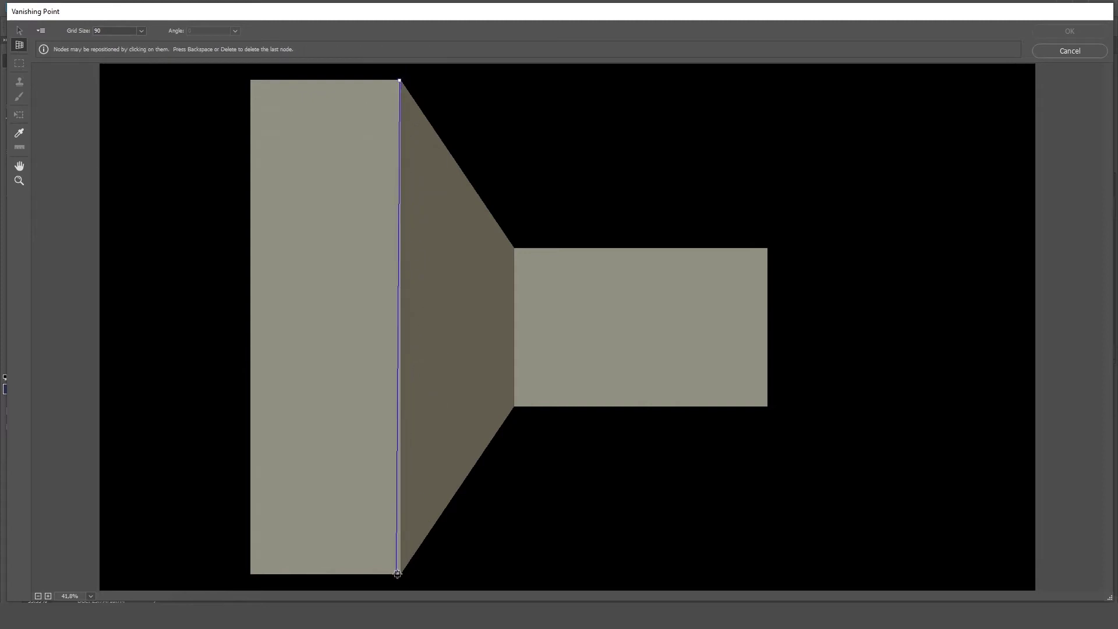
pyautogui.click(399, 573)
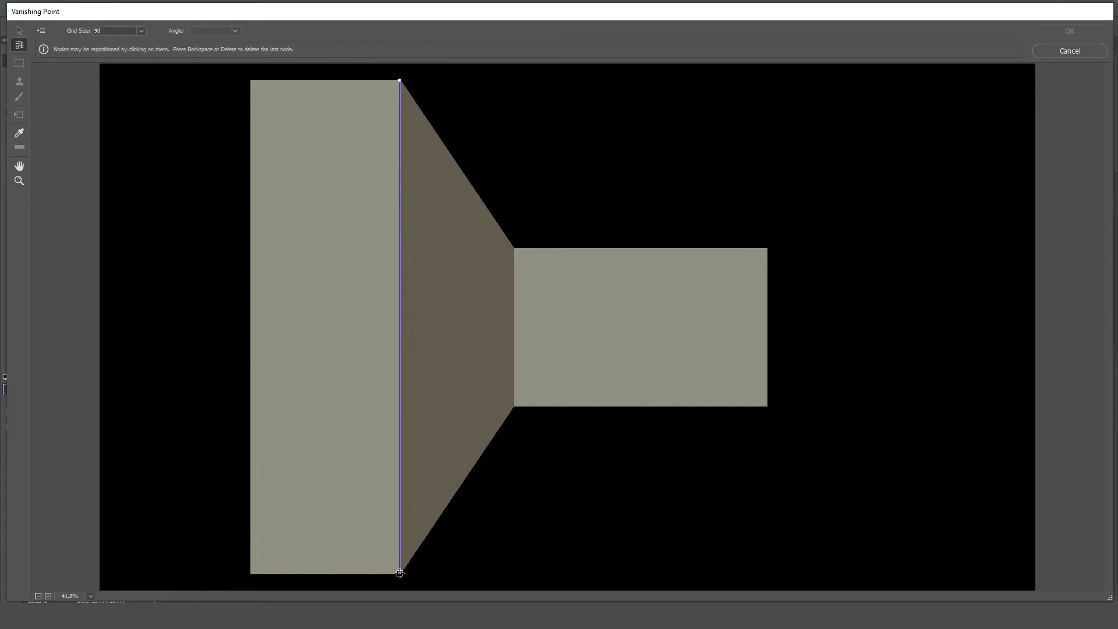
pyautogui.click(514, 406)
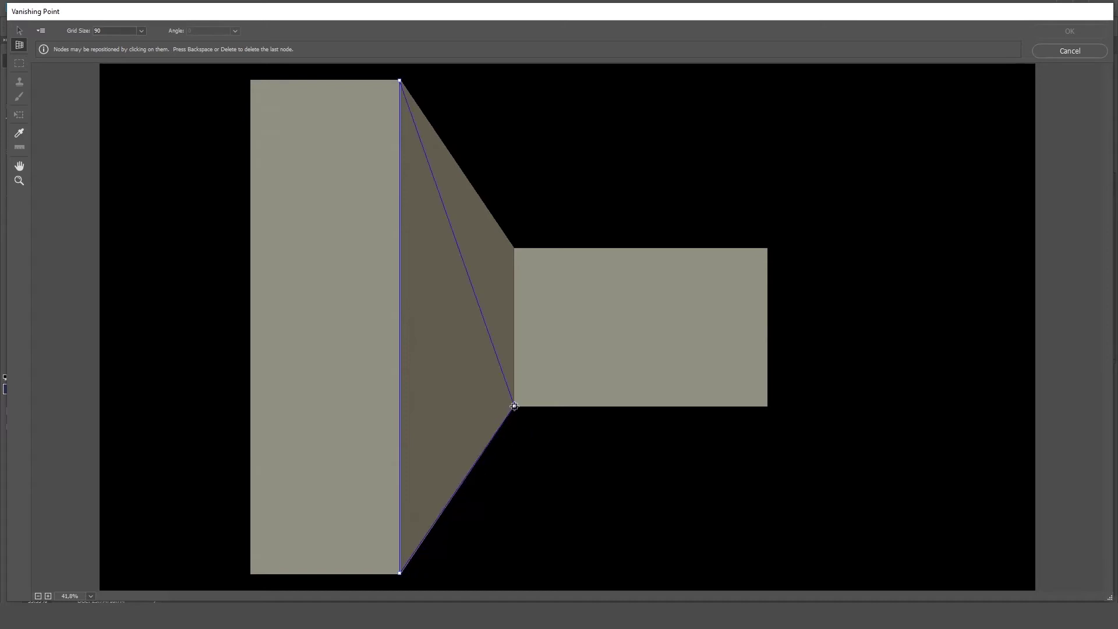
pyautogui.click(515, 248)
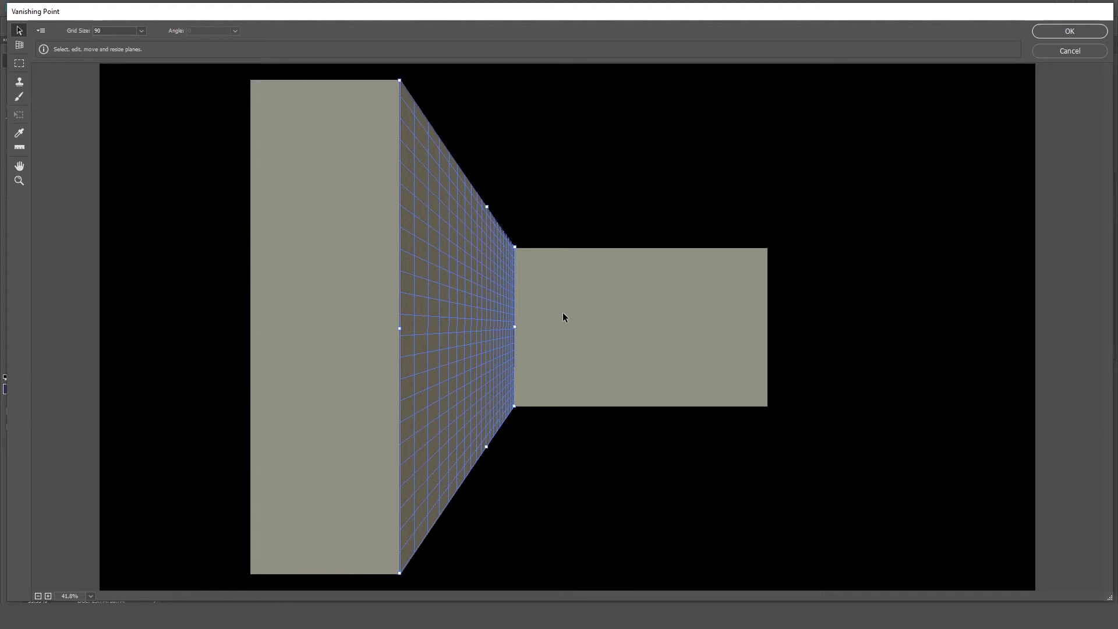
# Step: Extend a perpendicular plane from the slanted wall over the back wall
pyautogui.press('ctrl')
pyautogui.click(18, 49)
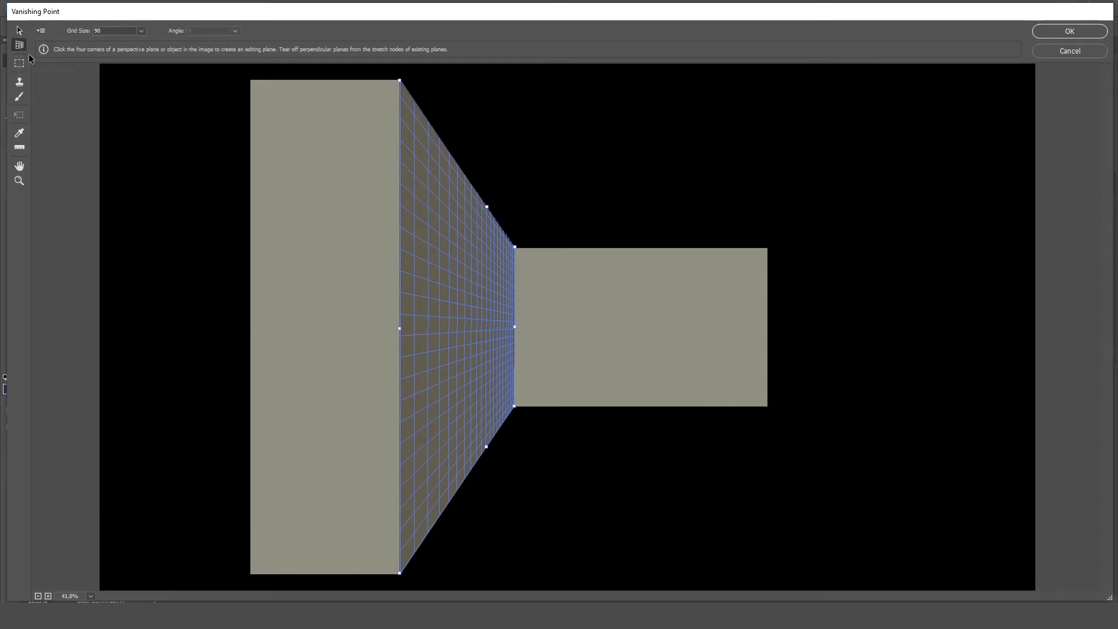
pyautogui.press('alt')
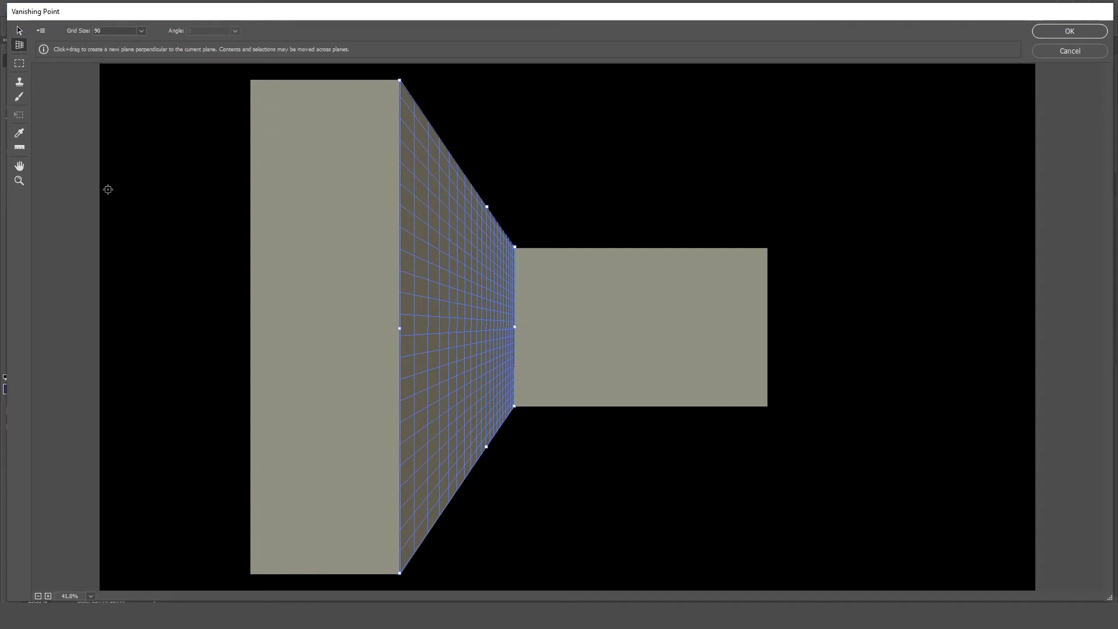
pyautogui.click(20, 30)
pyautogui.press('alt')
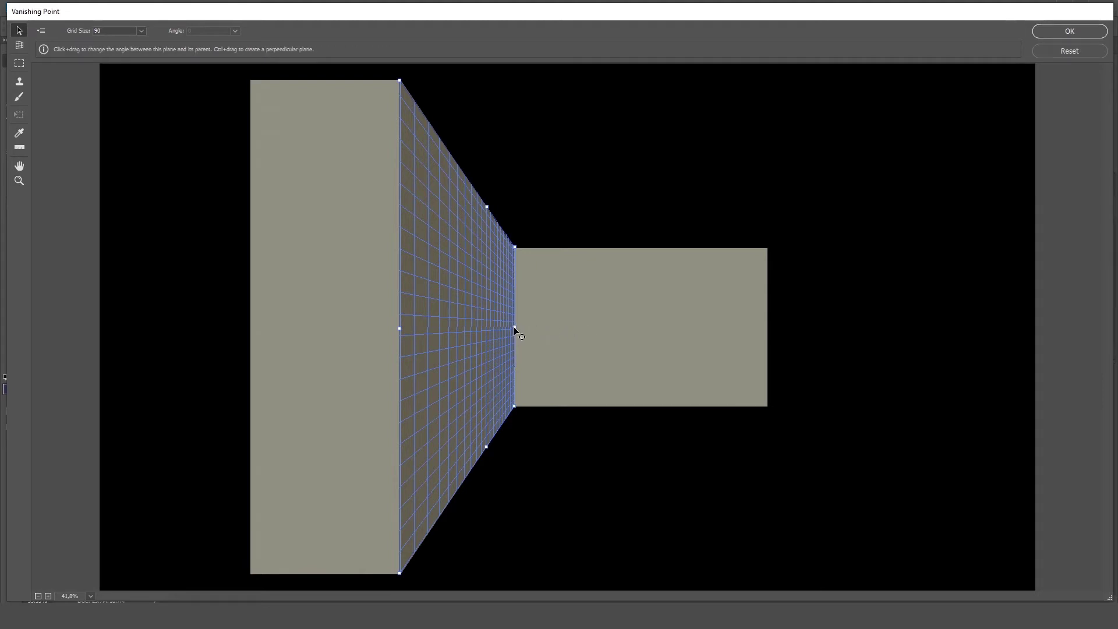
pyautogui.press('c')
pyautogui.press('alt')
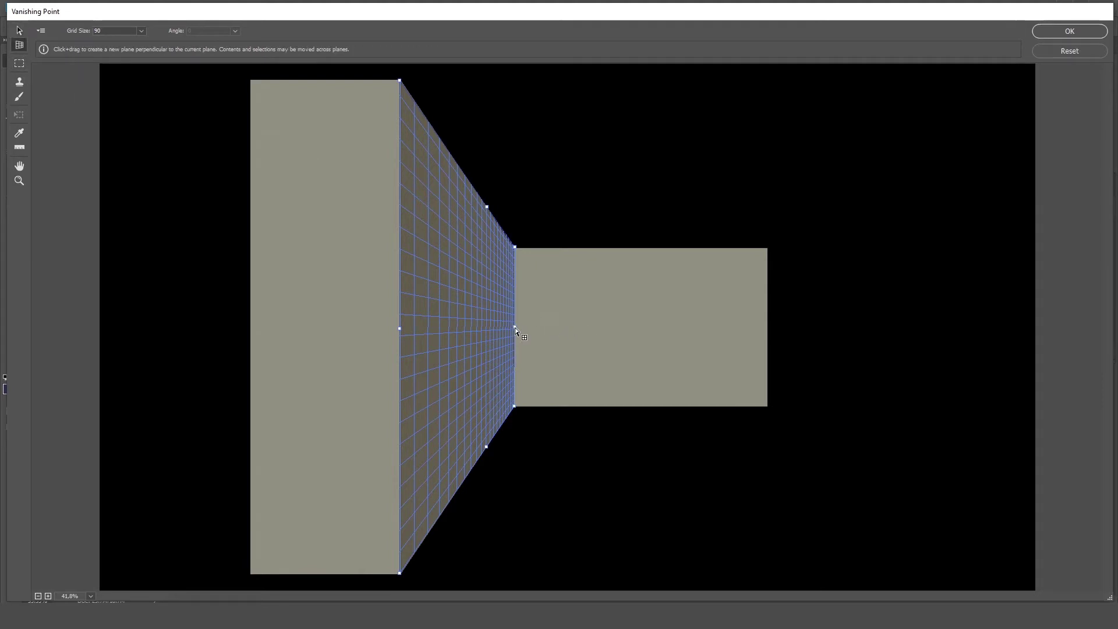
pyautogui.moveTo(515, 327); pyautogui.dragTo(767, 335)
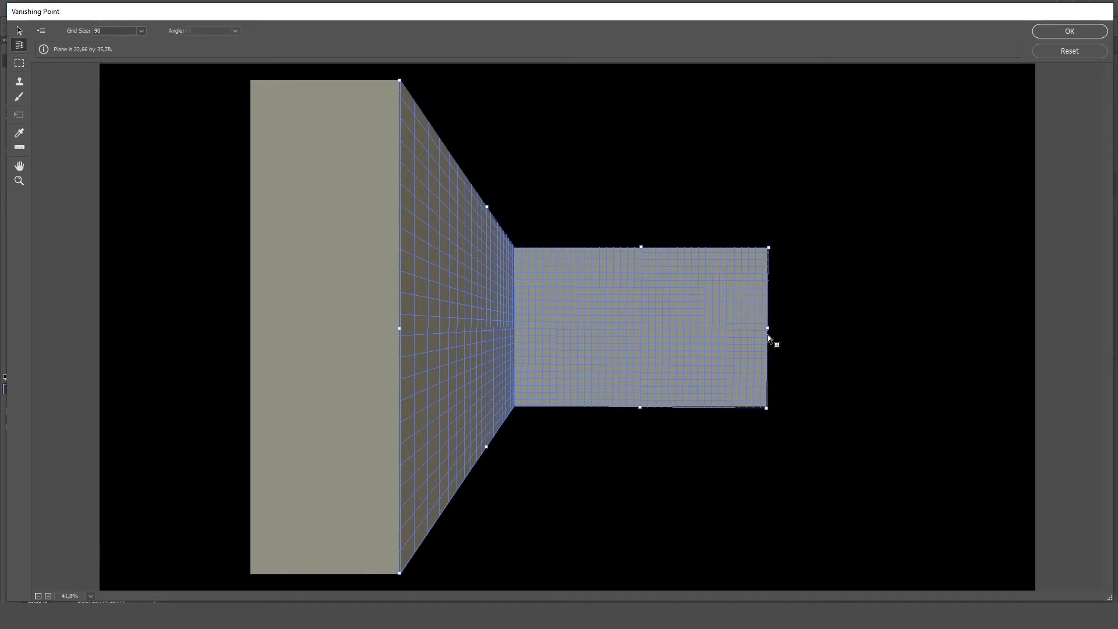
# Step: Ctrl-drag a new plane leftward off the middle plane to cover the left block
pyautogui.press('v')
pyautogui.click(406, 360)
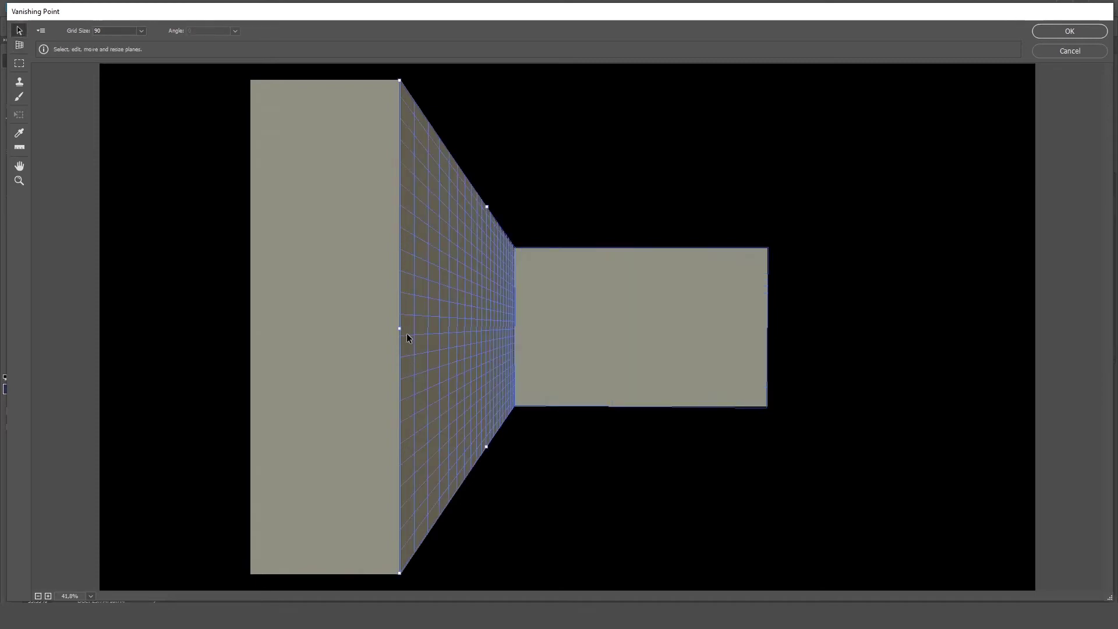
pyautogui.press('alt')
pyautogui.press('ctrl')
pyautogui.moveTo(400, 328); pyautogui.dragTo(256, 328)
pyautogui.moveTo(254, 327); pyautogui.dragTo(252, 327)
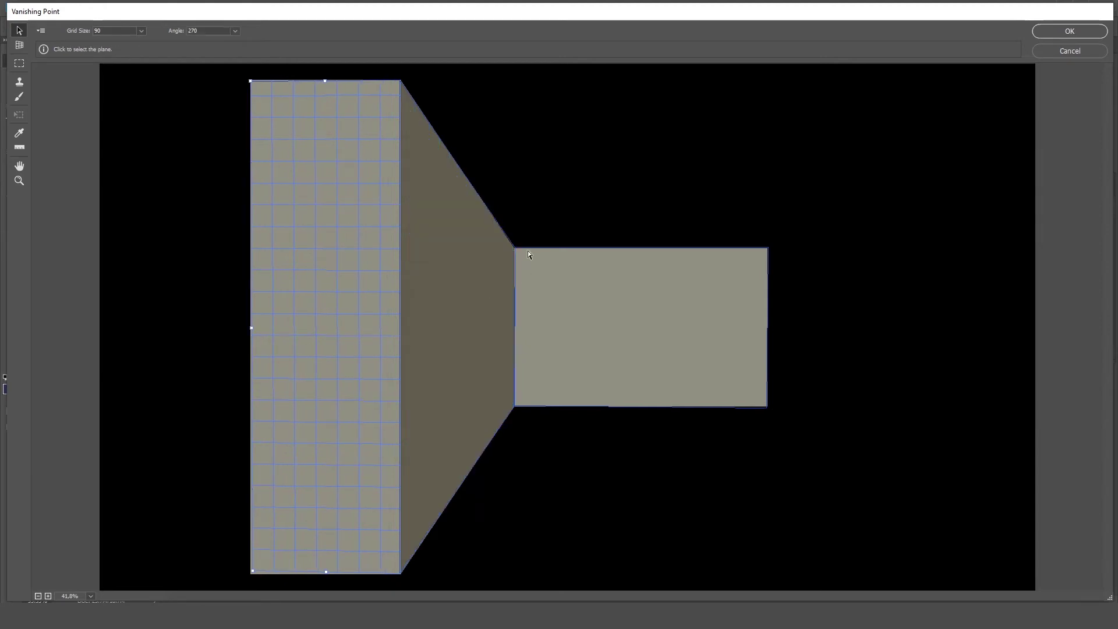
# Step: Marquee-select the left and middle planes, deselect, and apply the Vanishing Point filter
pyautogui.click(23, 68)
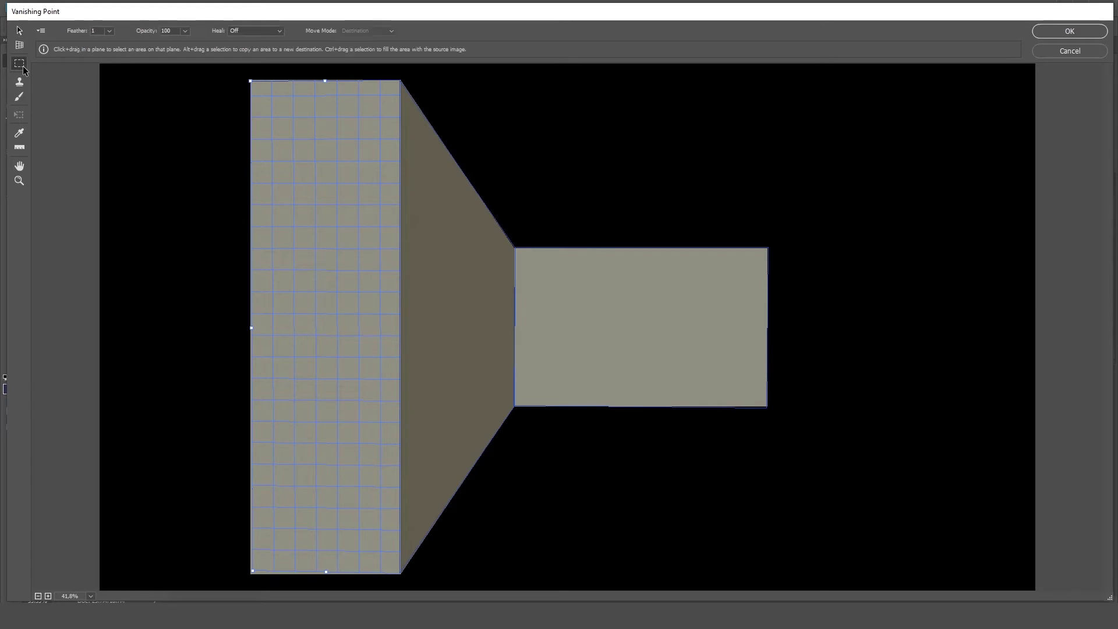
pyautogui.doubleClick(329, 296)
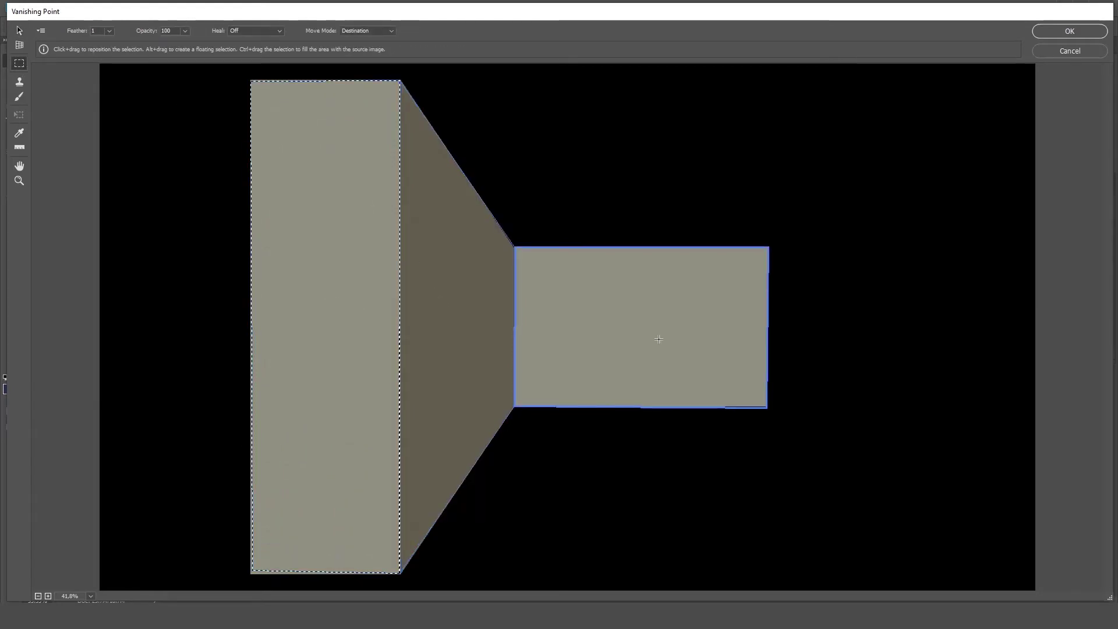
pyautogui.doubleClick(445, 319)
pyautogui.hotkey('ctrl', 'd')
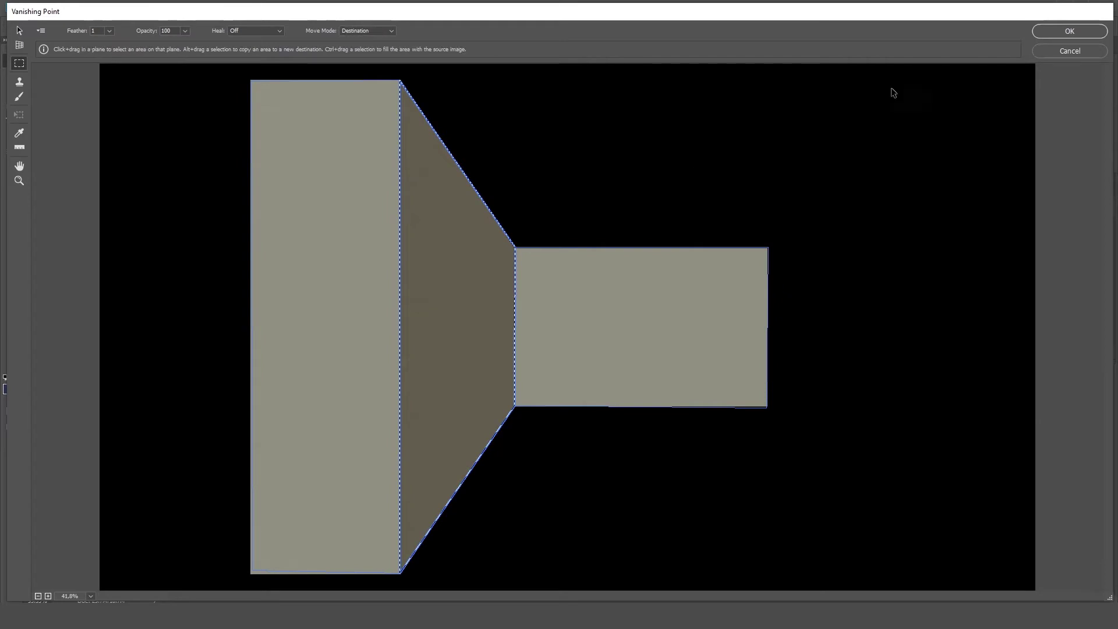
pyautogui.click(1069, 31)
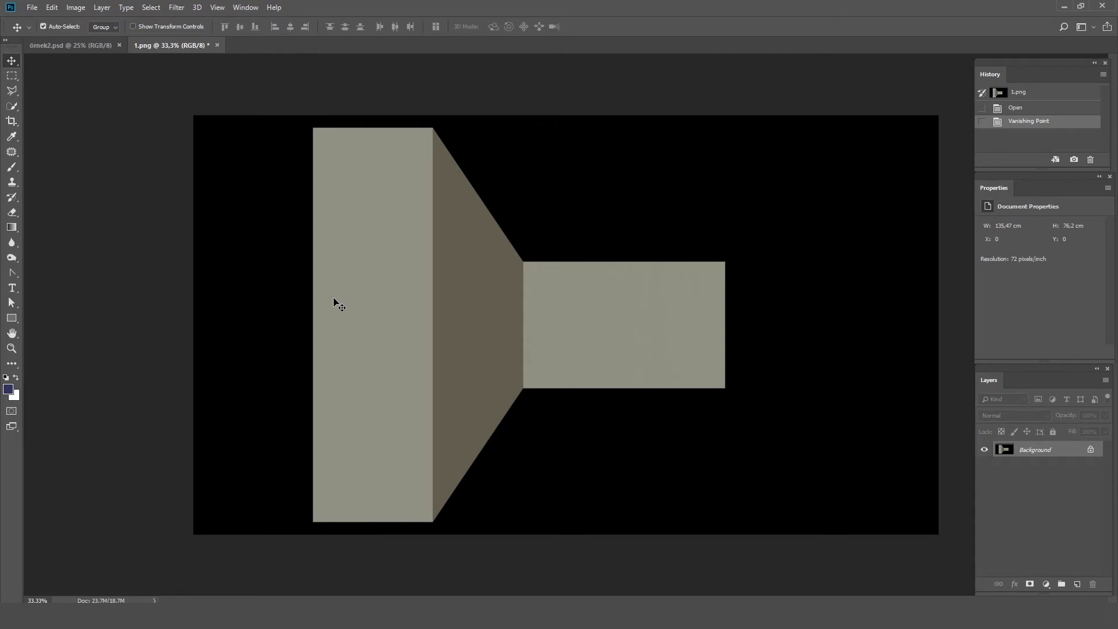
# Step: Draw a long navy rectangle stripe and Alt-drag copies to stack six stripes
pyautogui.click(12, 319)
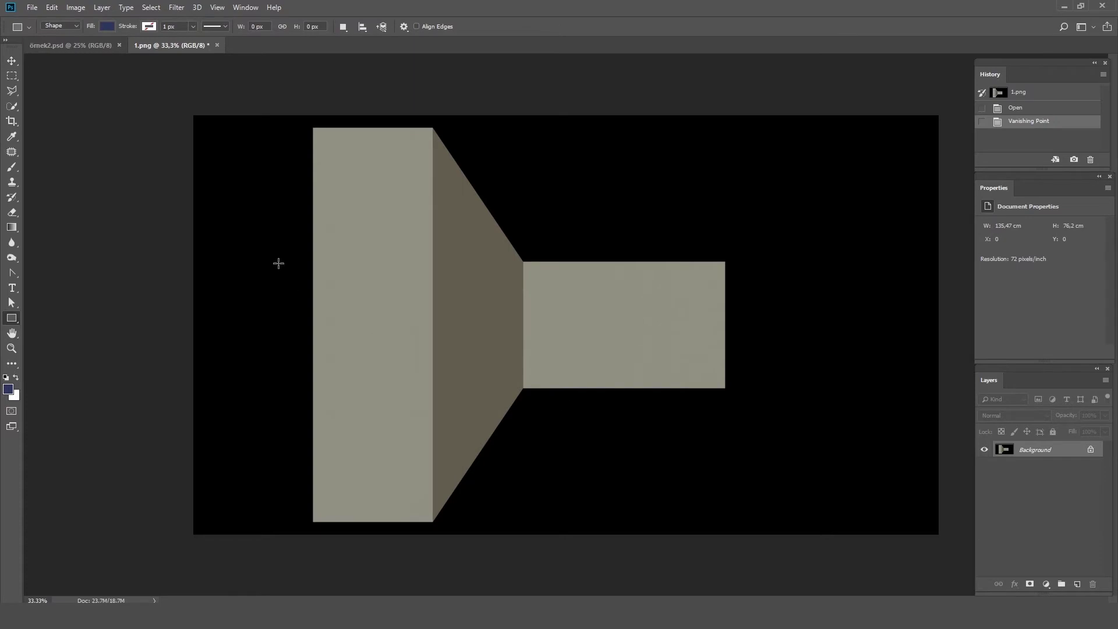
pyautogui.moveTo(259, 256); pyautogui.dragTo(901, 277)
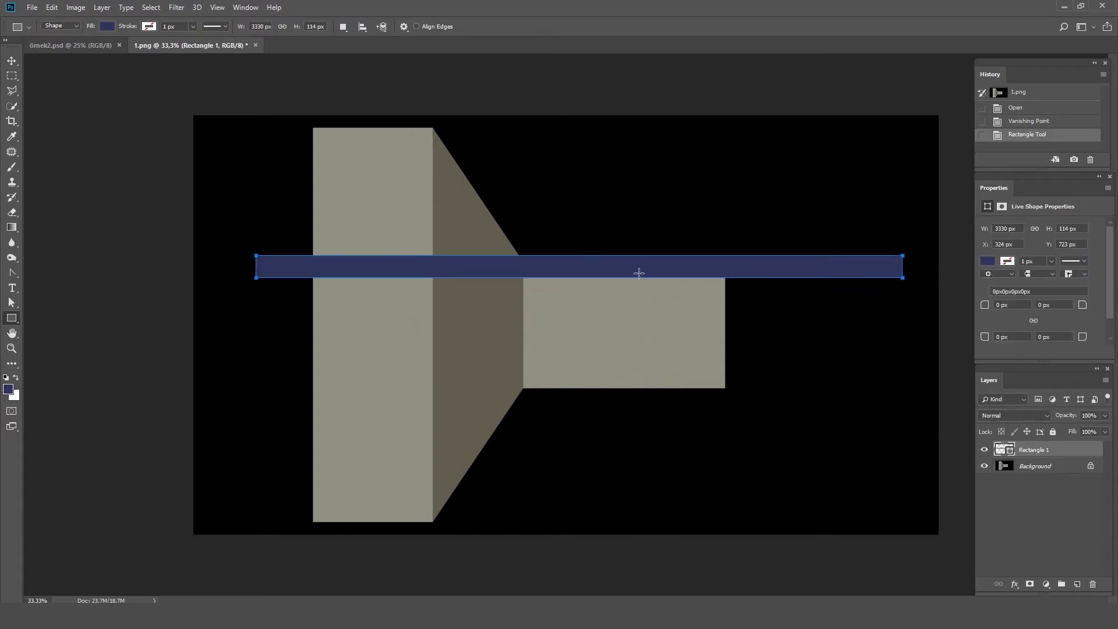
pyautogui.click(12, 60)
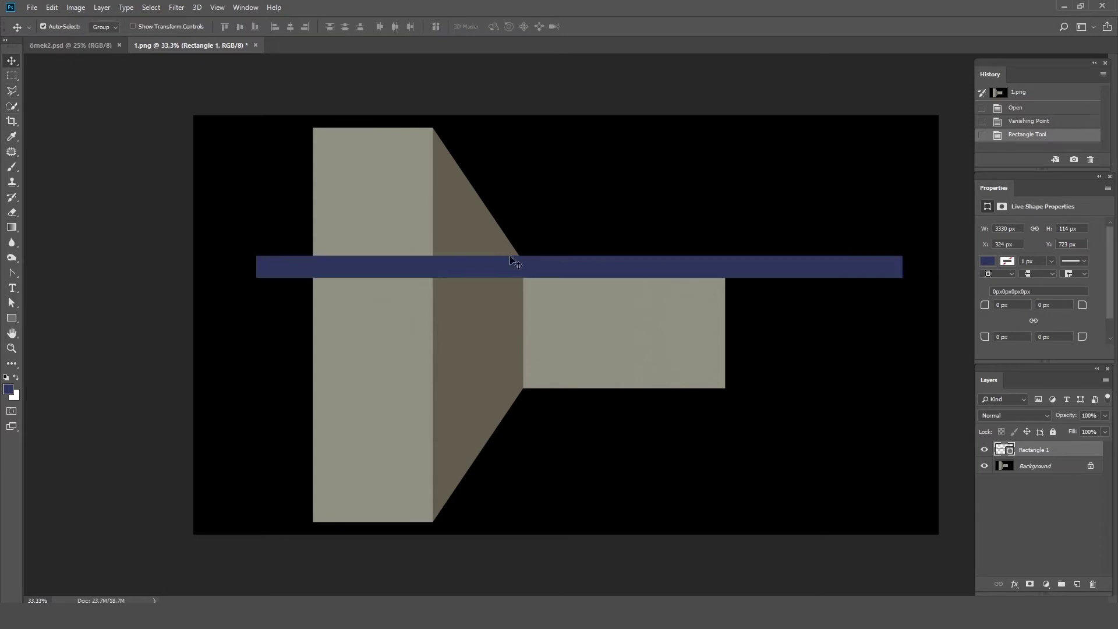
pyautogui.moveTo(495, 267); pyautogui.dragTo(472, 389)
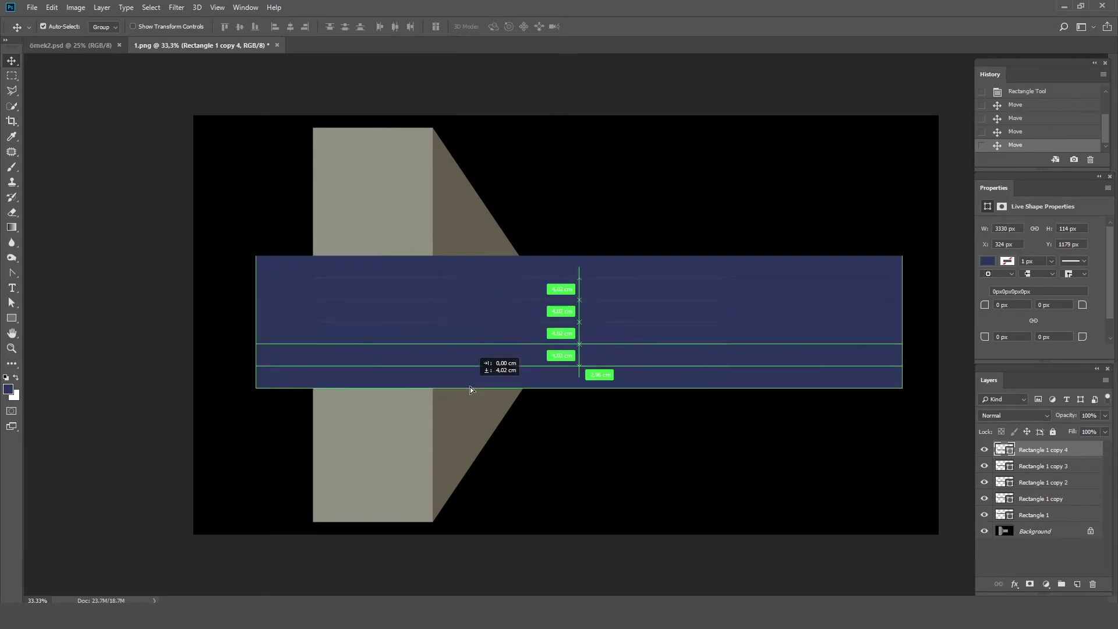
pyautogui.click(544, 282)
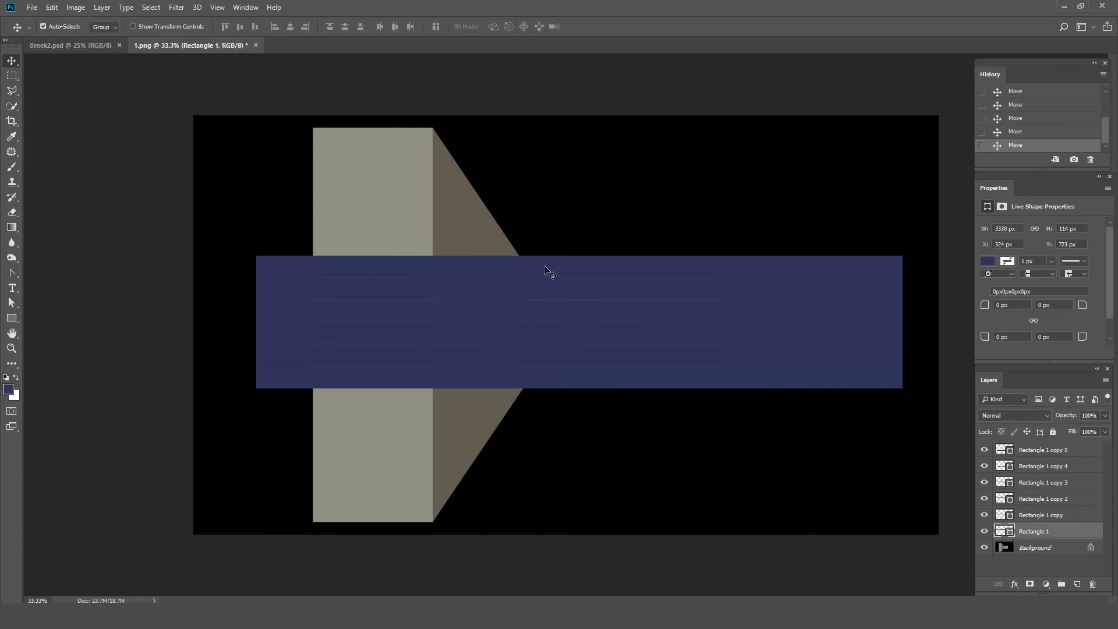
# Step: Give Rectangle 1 a red ff0505 Color Overlay
pyautogui.doubleClick(1079, 535)
pyautogui.click(1042, 265)
pyautogui.doubleClick(1077, 533)
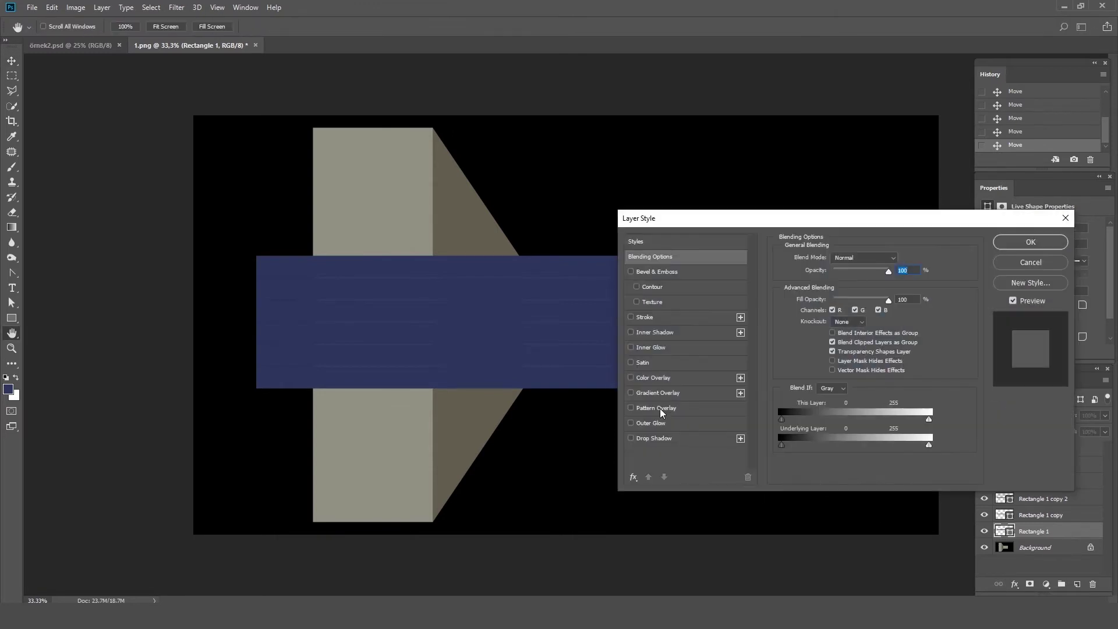
pyautogui.click(649, 379)
pyautogui.click(897, 257)
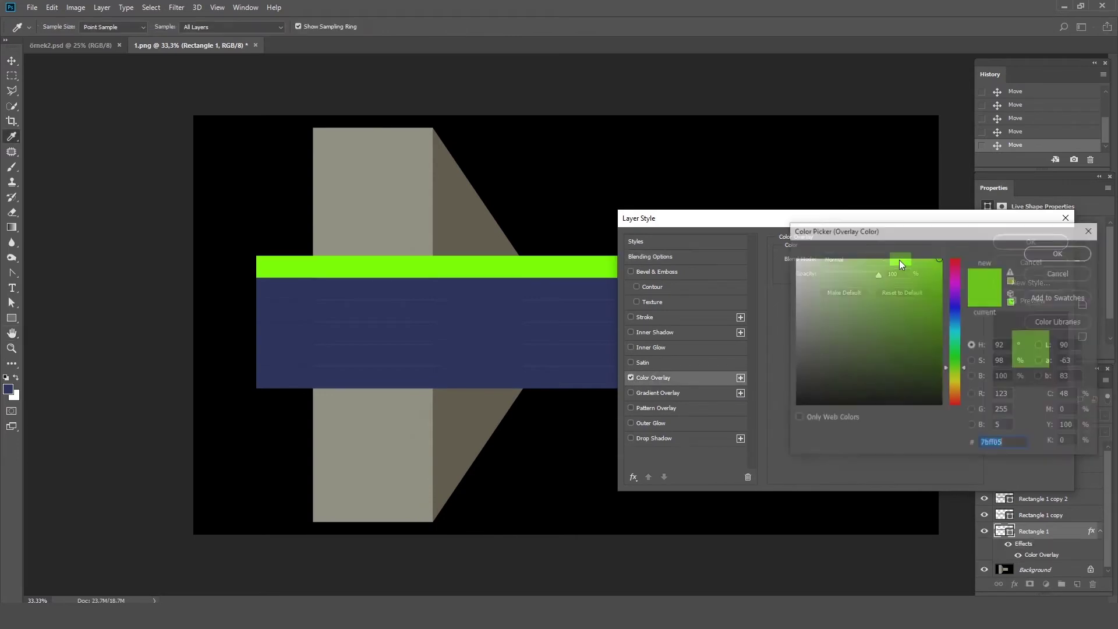
pyautogui.click(955, 254)
pyautogui.moveTo(956, 255); pyautogui.dragTo(957, 252)
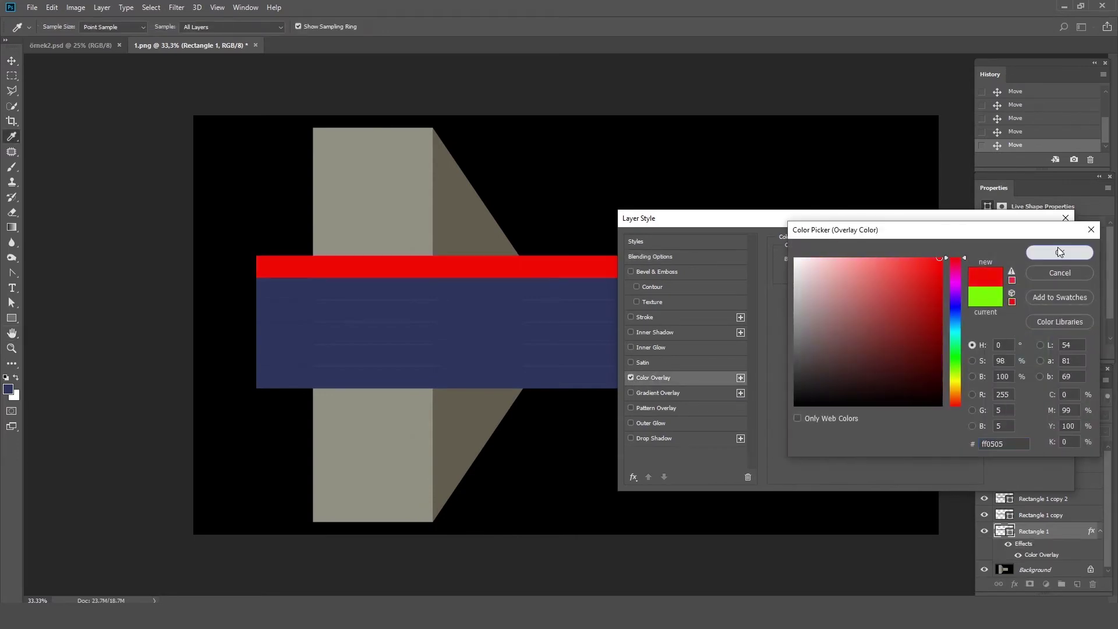
pyautogui.click(1058, 252)
pyautogui.click(1018, 247)
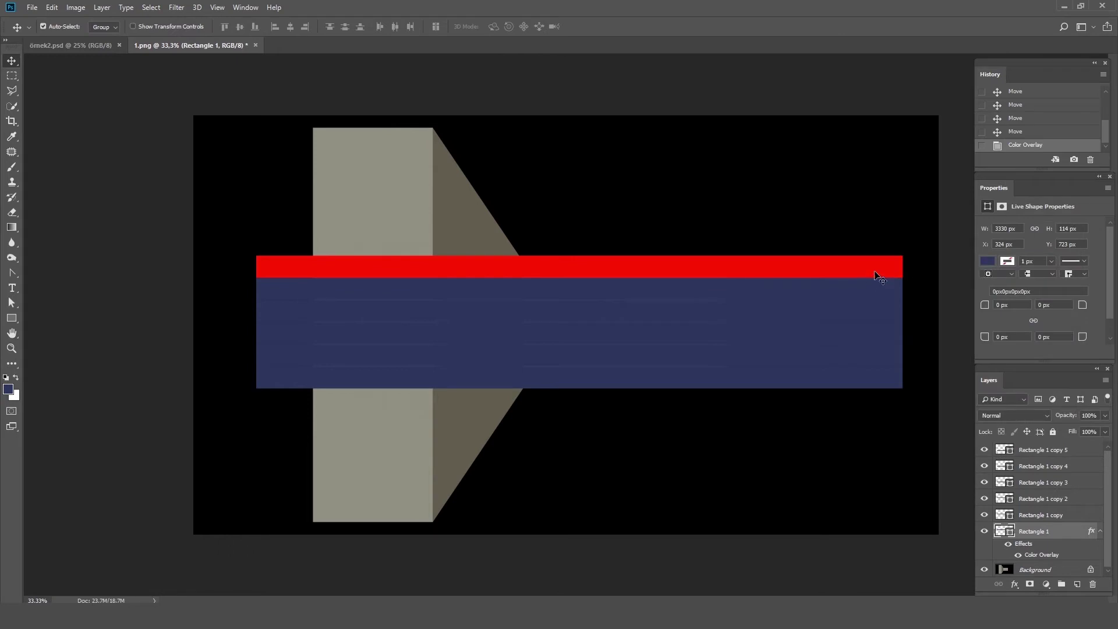
# Step: Give Rectangle 1 copy a red-orange ff4005 Color Overlay
pyautogui.click(1088, 516)
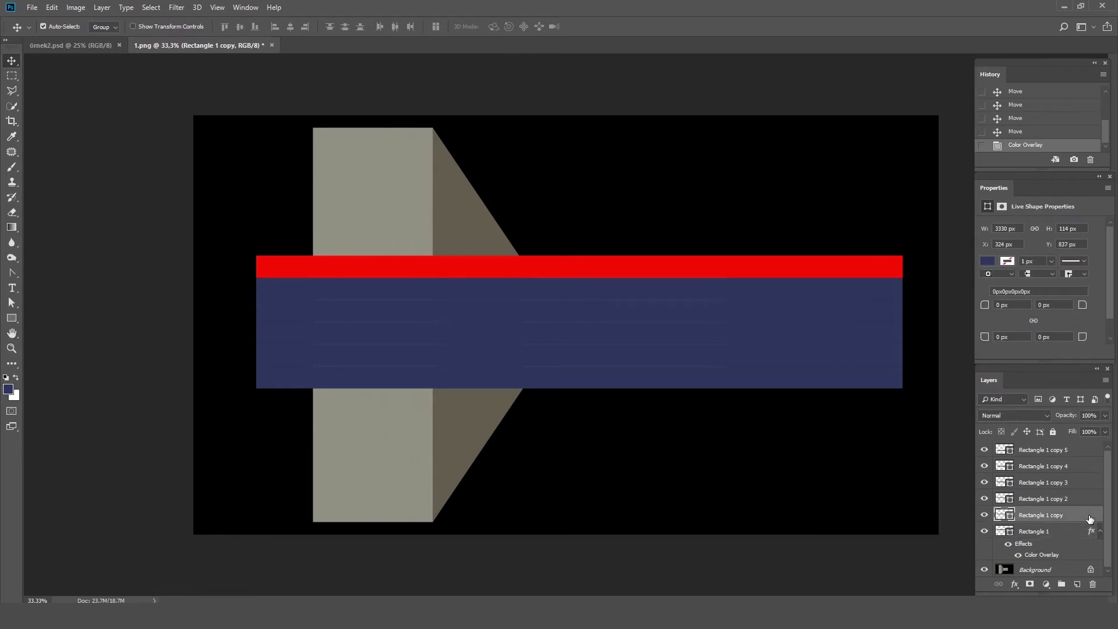
pyautogui.doubleClick(1088, 516)
pyautogui.click(664, 378)
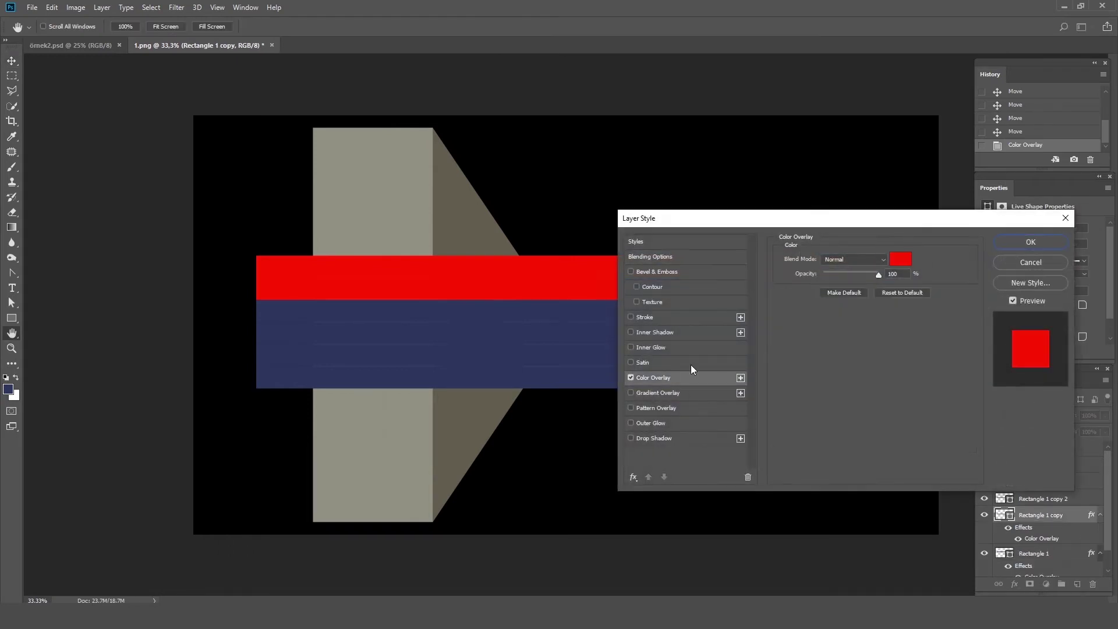
pyautogui.click(907, 260)
pyautogui.click(961, 398)
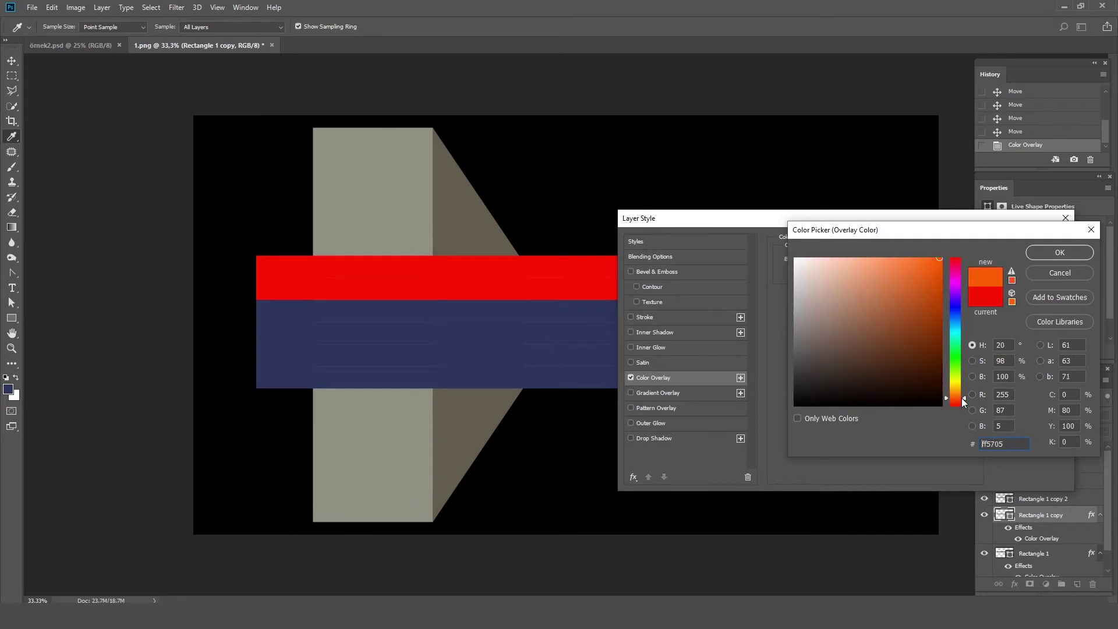
pyautogui.moveTo(963, 399); pyautogui.dragTo(962, 401)
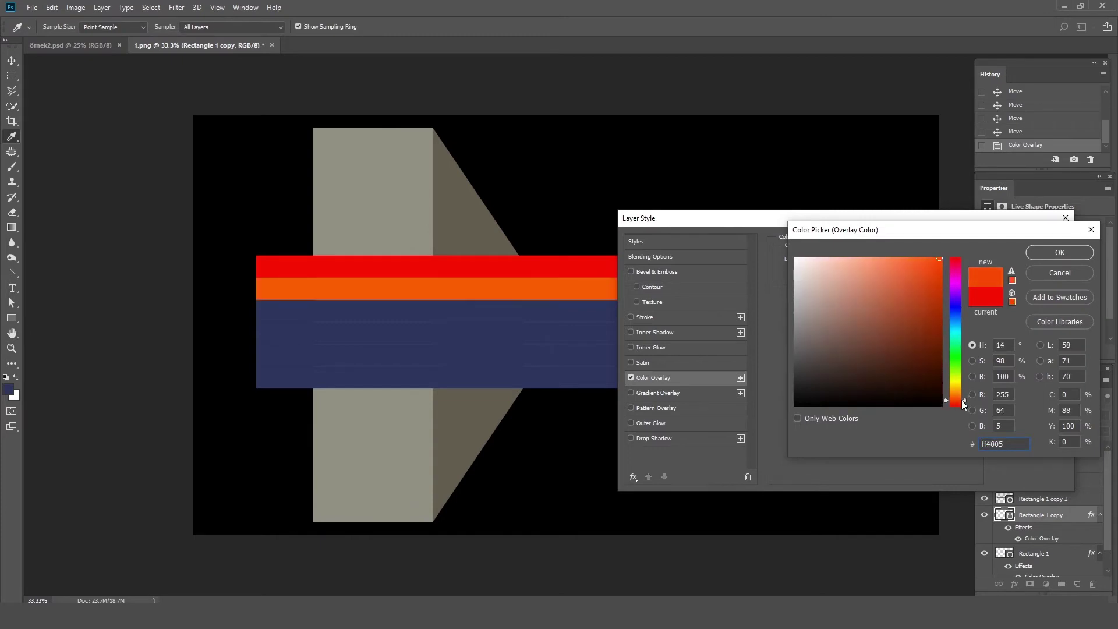
pyautogui.click(1074, 253)
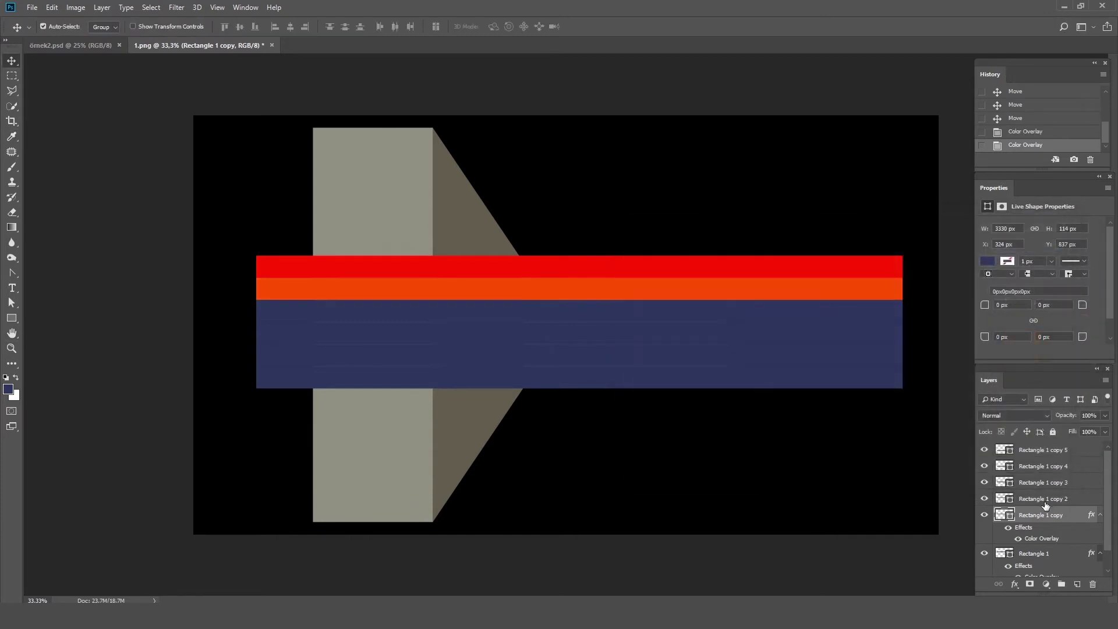
# Step: Give Rectangle 1 copy 2 an orange ff6f05 Color Overlay
pyautogui.doubleClick(1080, 499)
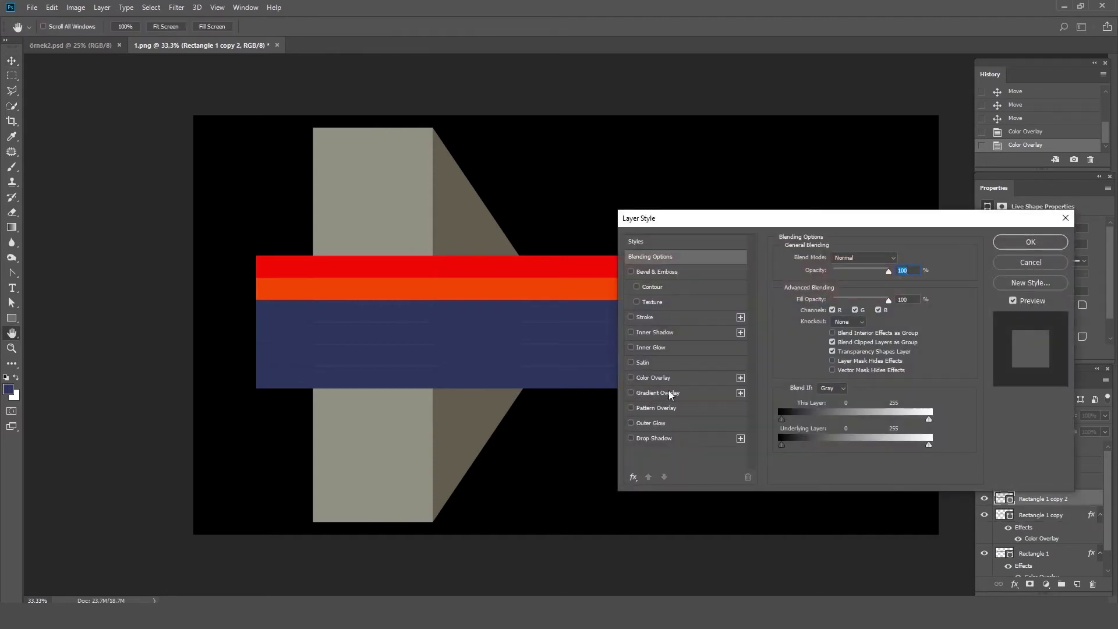
pyautogui.click(652, 377)
pyautogui.click(912, 258)
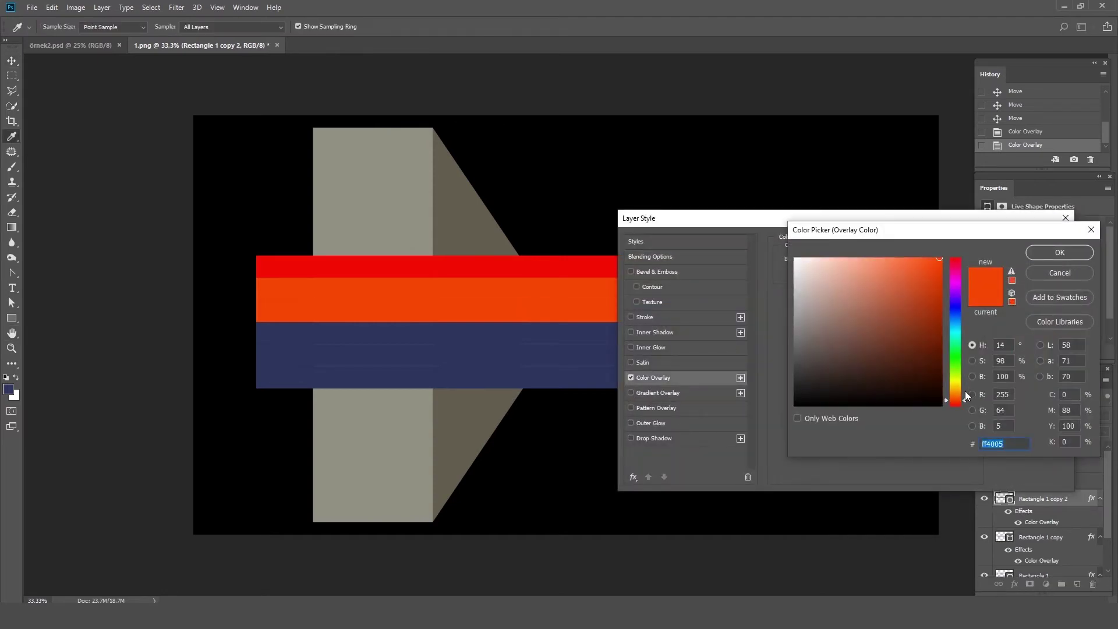
pyautogui.moveTo(964, 401); pyautogui.dragTo(965, 396)
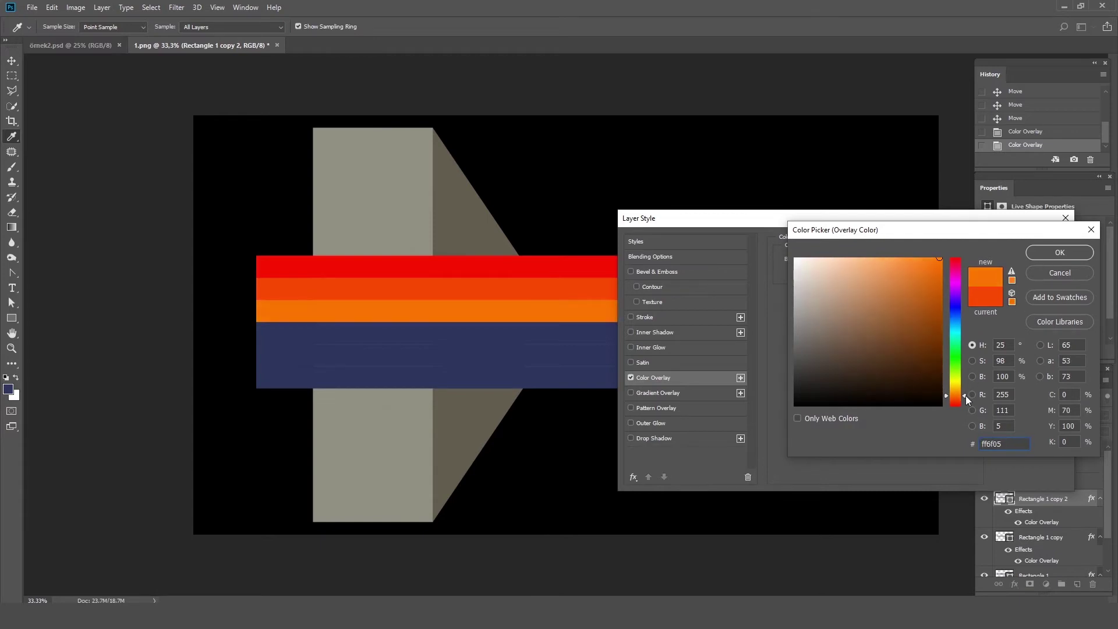
pyautogui.click(1055, 253)
pyautogui.click(1028, 244)
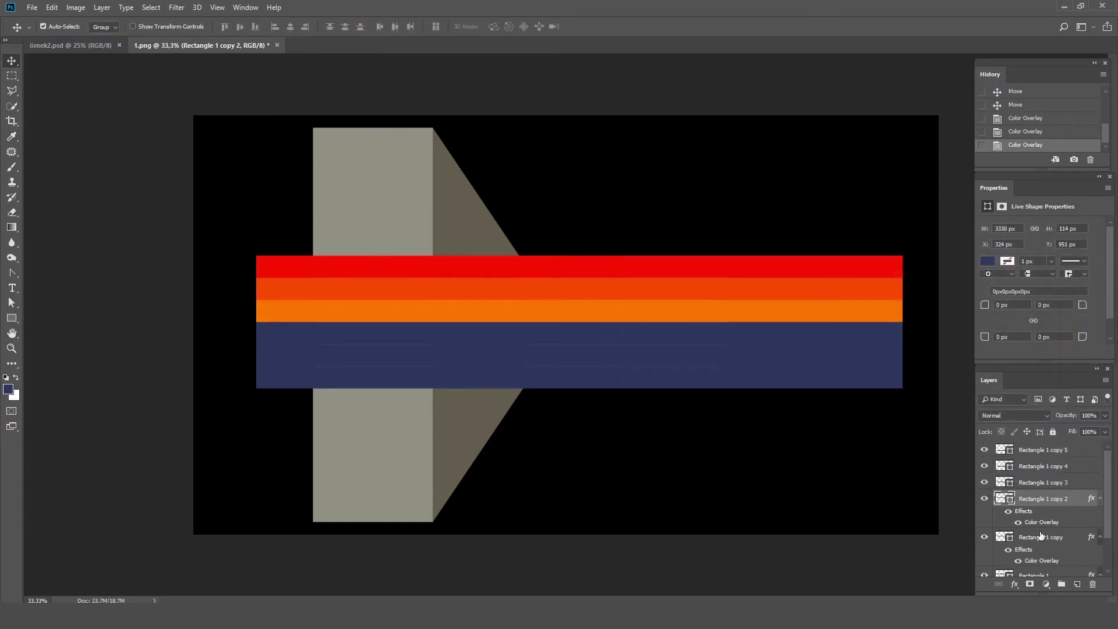
# Step: Give Rectangle 1 copy 3 an amber ff9e05 Color Overlay
pyautogui.doubleClick(1078, 483)
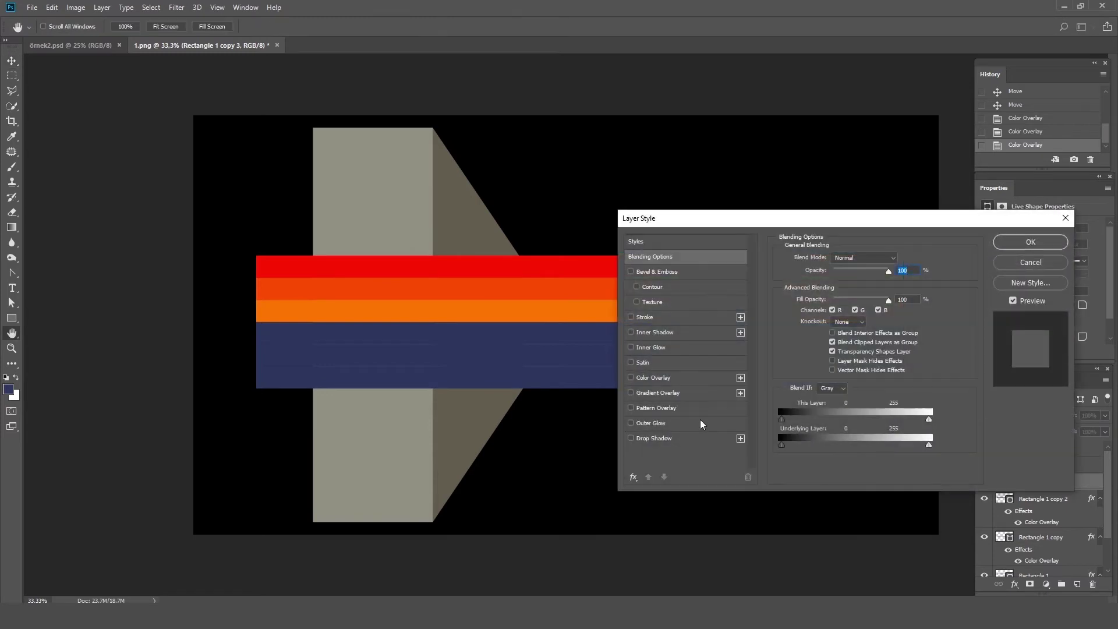
pyautogui.click(665, 378)
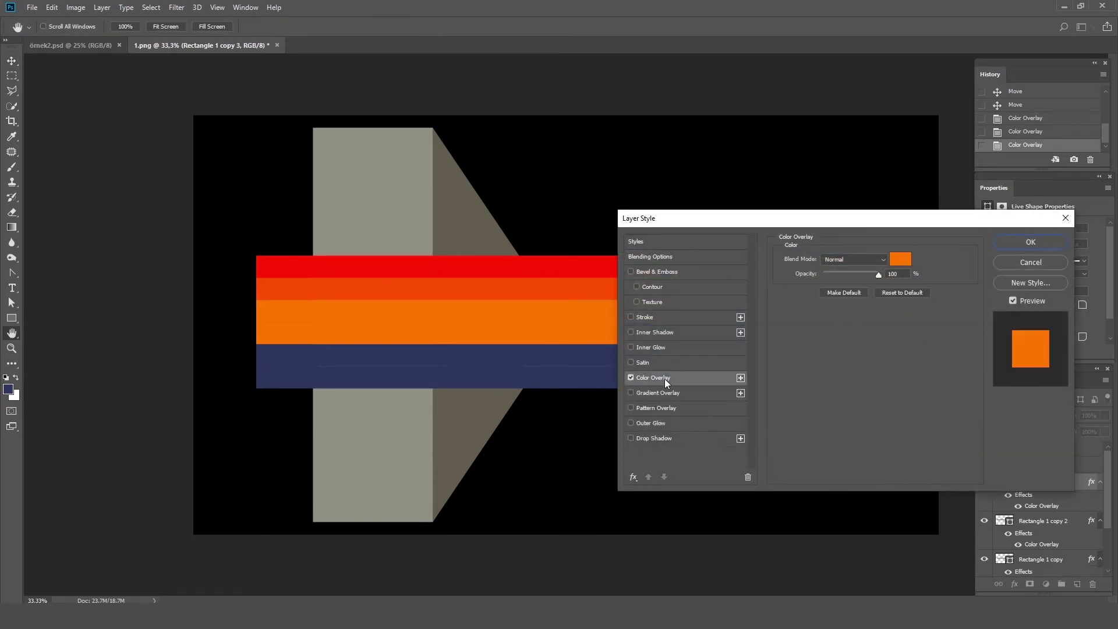
pyautogui.click(899, 259)
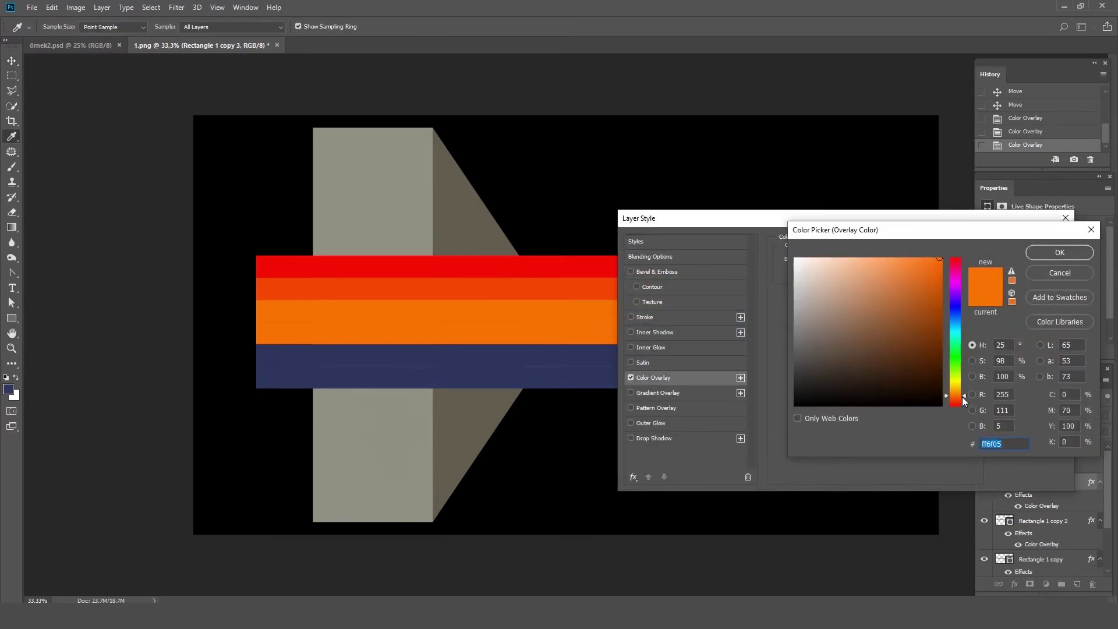
pyautogui.moveTo(962, 396); pyautogui.dragTo(965, 395)
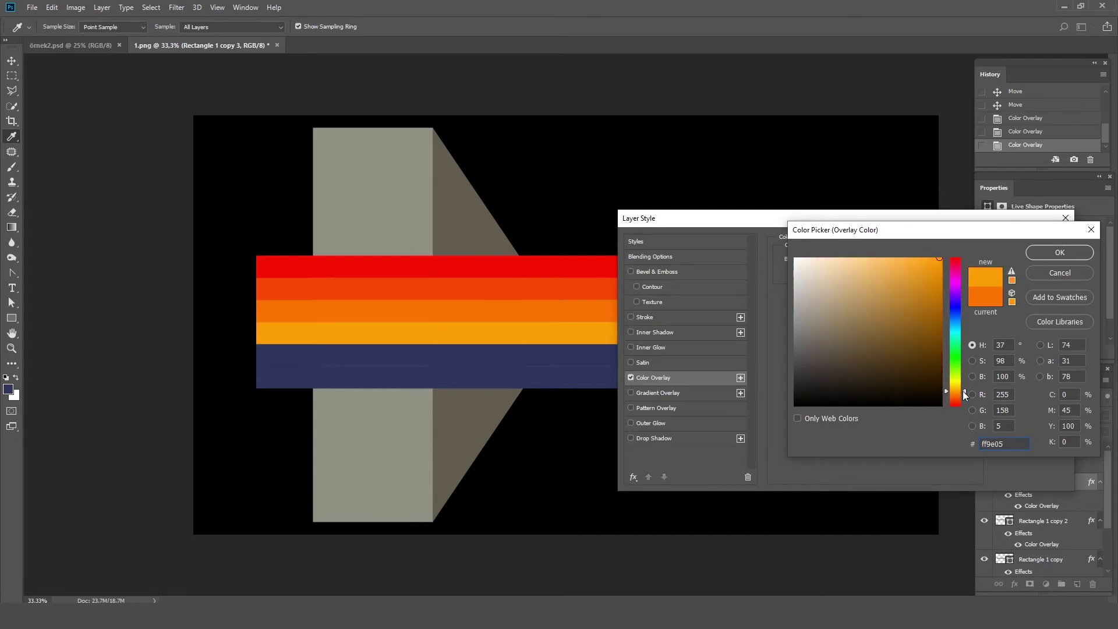
pyautogui.click(1048, 254)
pyautogui.click(1040, 245)
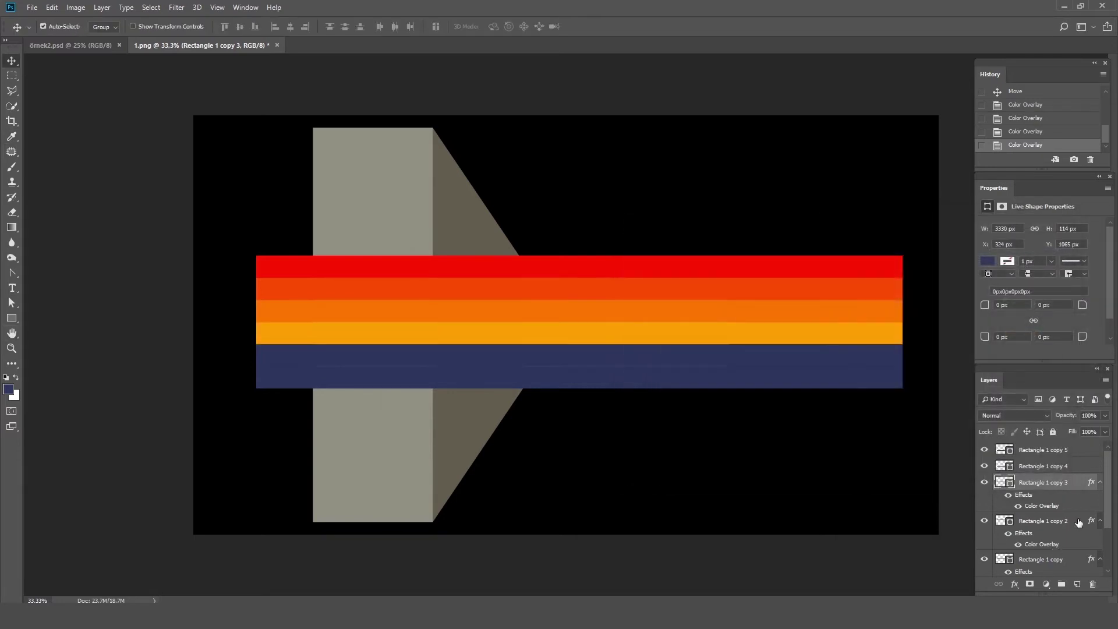
# Step: Give the fifth stripe (Rectangle 1 copy 4) a magenta Color Overlay
pyautogui.doubleClick(1081, 467)
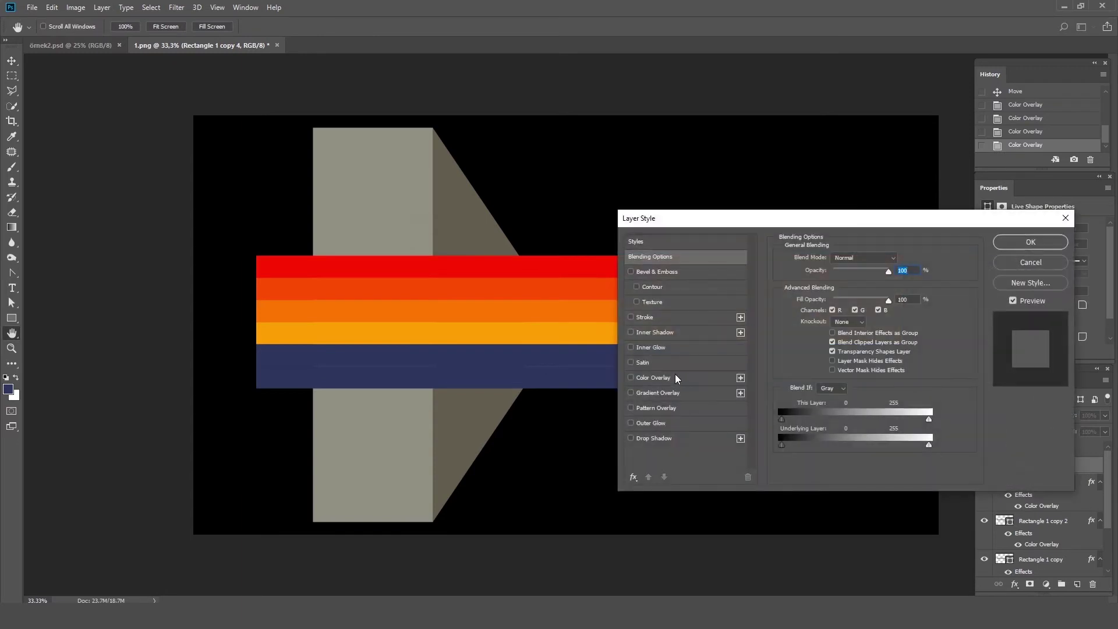
pyautogui.click(675, 378)
pyautogui.click(906, 259)
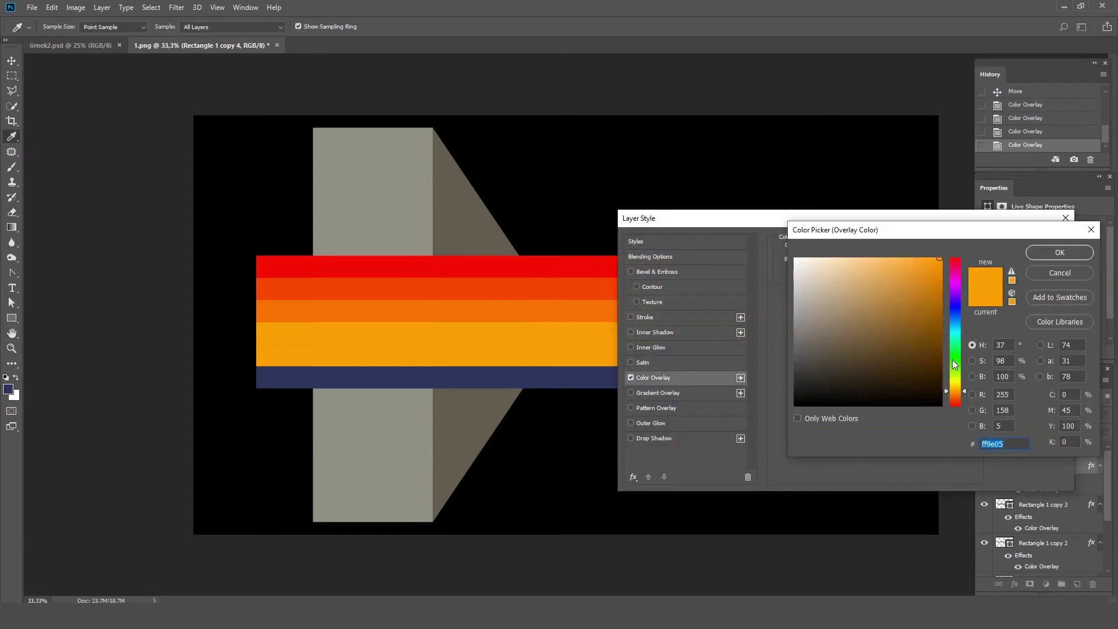
pyautogui.moveTo(964, 396); pyautogui.dragTo(963, 282)
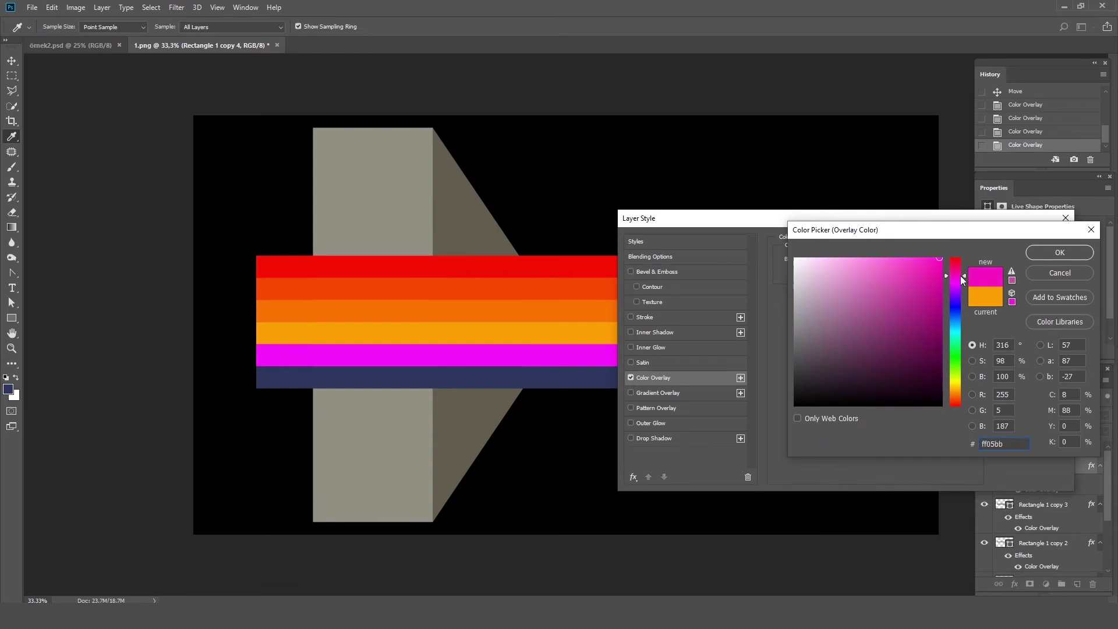
pyautogui.click(1045, 254)
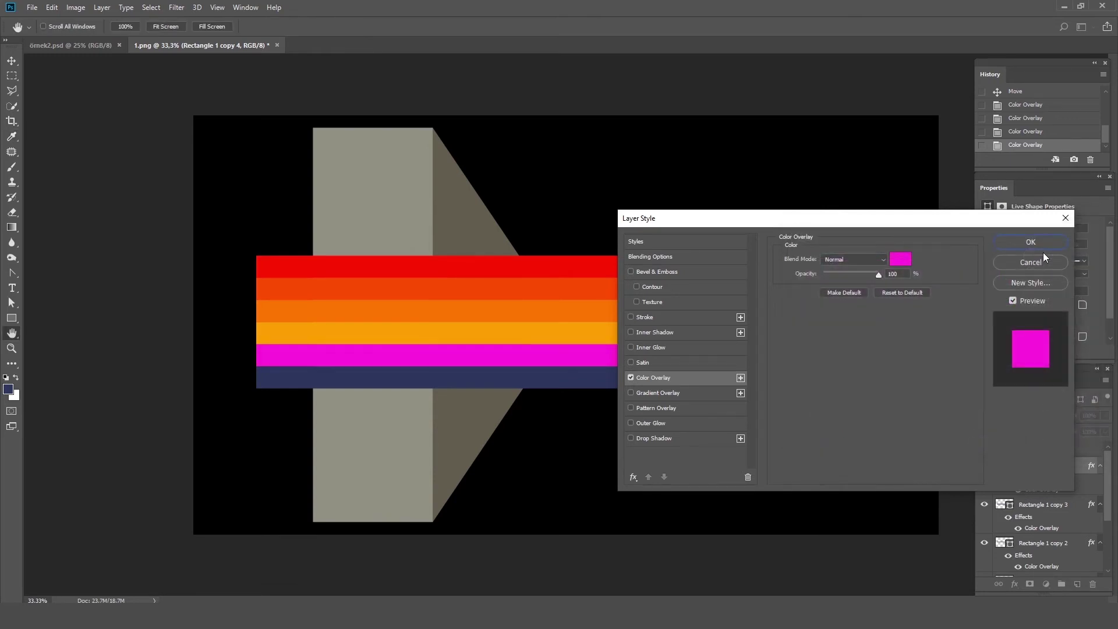
pyautogui.click(1031, 246)
# Step: Give the bottom stripe (Rectangle 1 copy 5) a dark purple Color Overlay, then deselect
pyautogui.doubleClick(1076, 450)
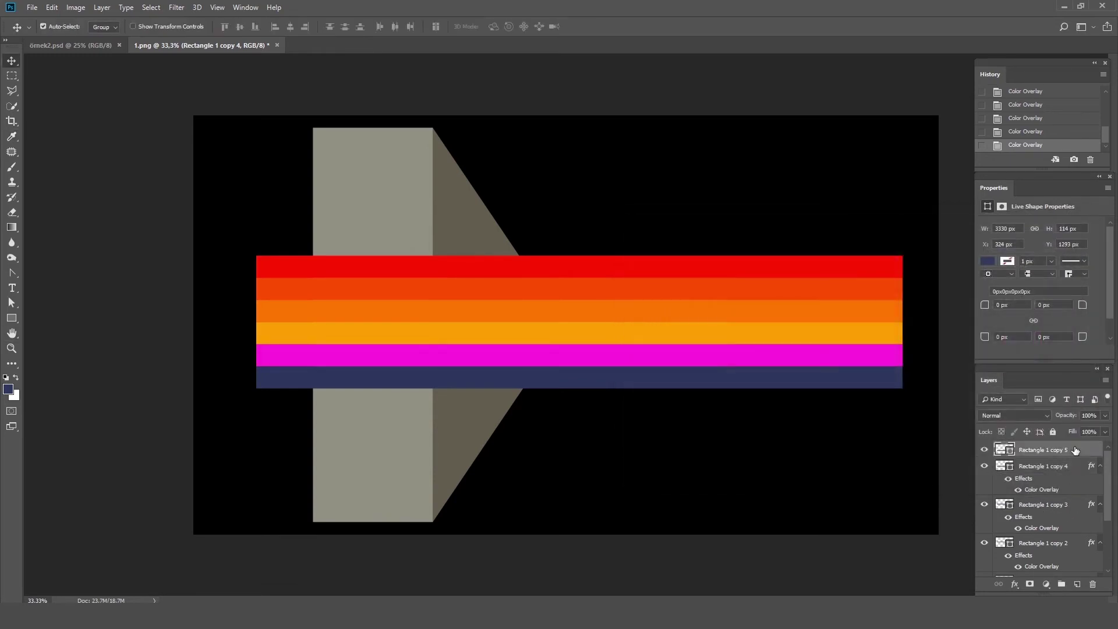
pyautogui.click(653, 377)
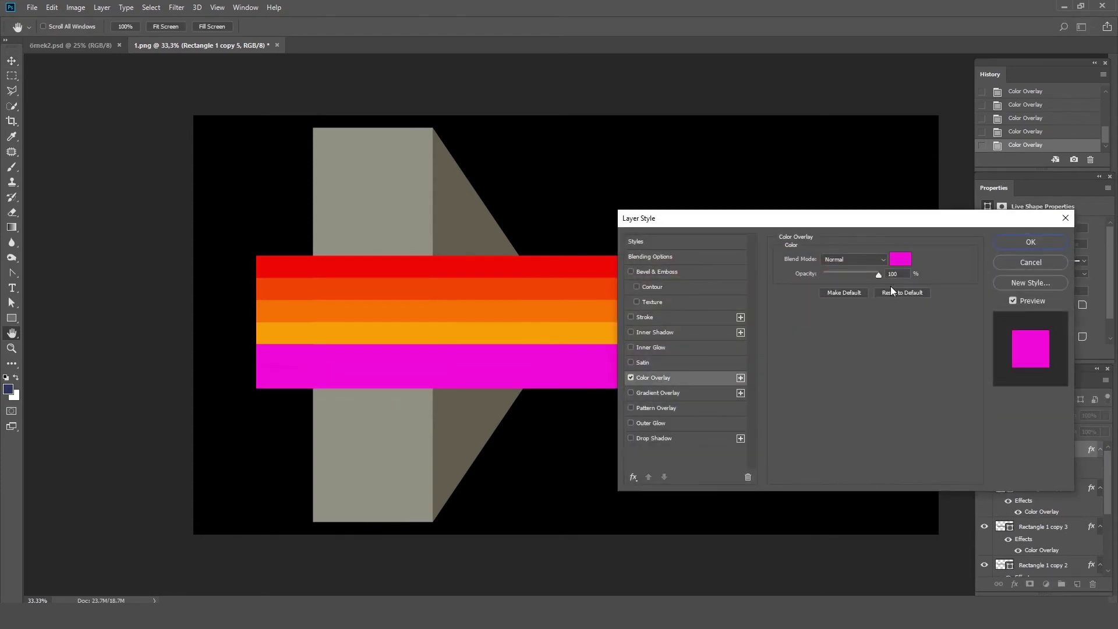
pyautogui.click(899, 257)
pyautogui.moveTo(960, 283); pyautogui.dragTo(961, 292)
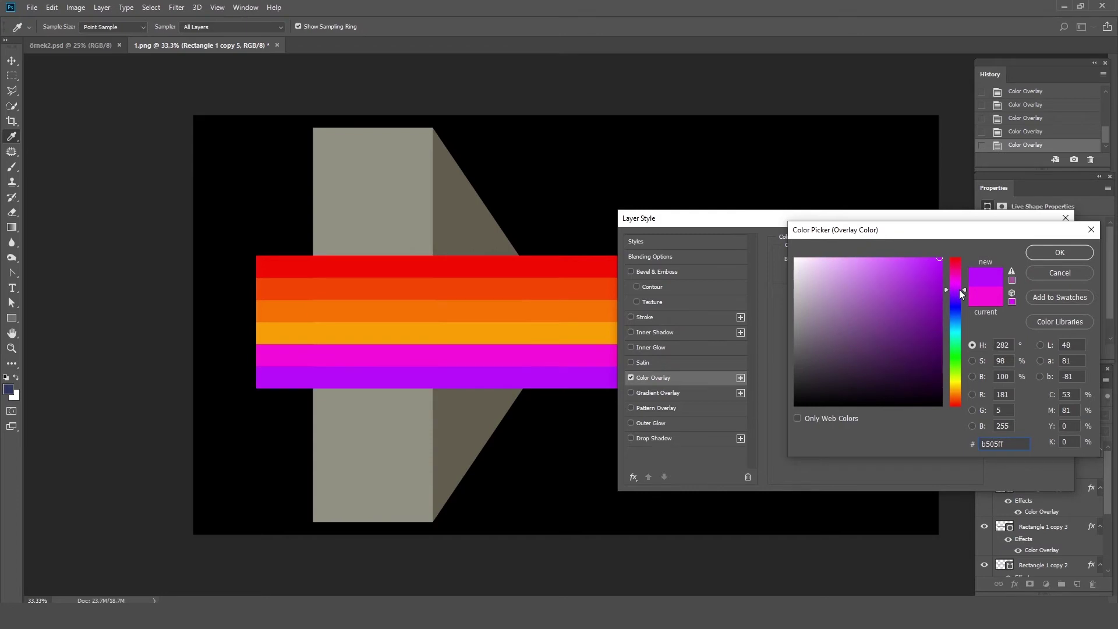
pyautogui.moveTo(961, 294); pyautogui.dragTo(961, 293)
pyautogui.click(940, 280)
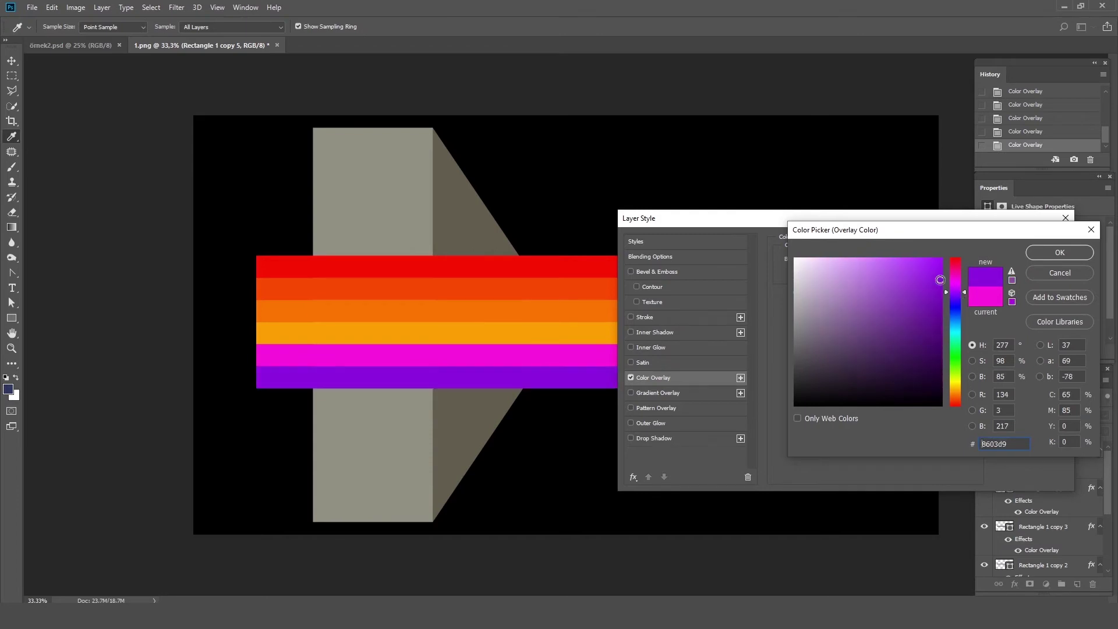
pyautogui.click(939, 287)
pyautogui.click(941, 280)
pyautogui.click(1040, 252)
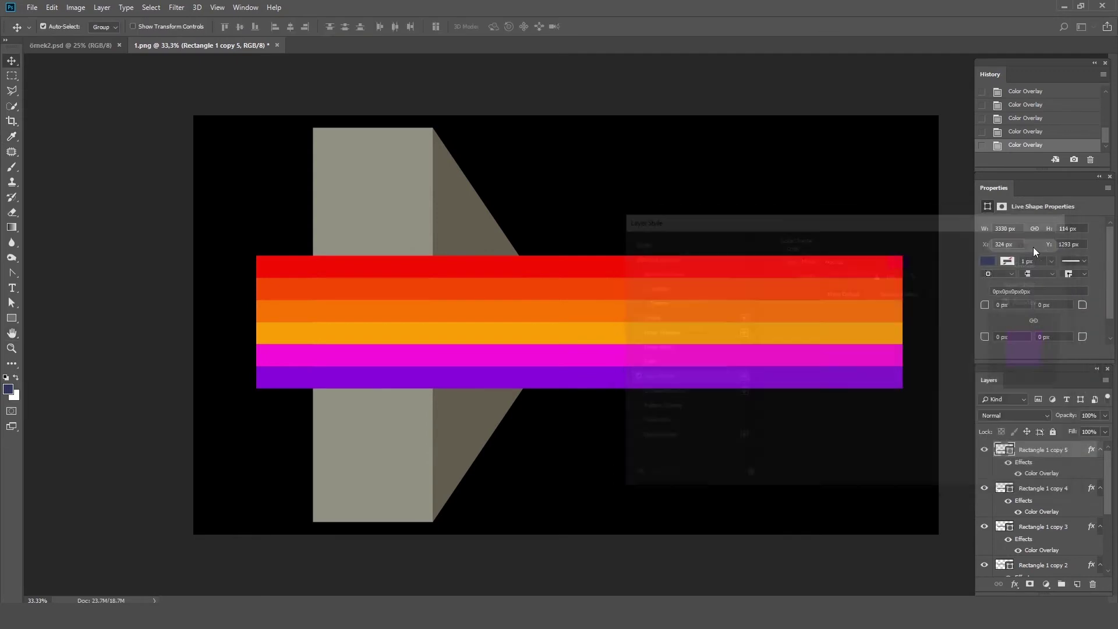
pyautogui.moveTo(655, 379)
pyautogui.mouseDown()
pyautogui.moveTo(651, 388)
pyautogui.moveTo(649, 361)
pyautogui.moveTo(641, 383)
pyautogui.mouseUp()
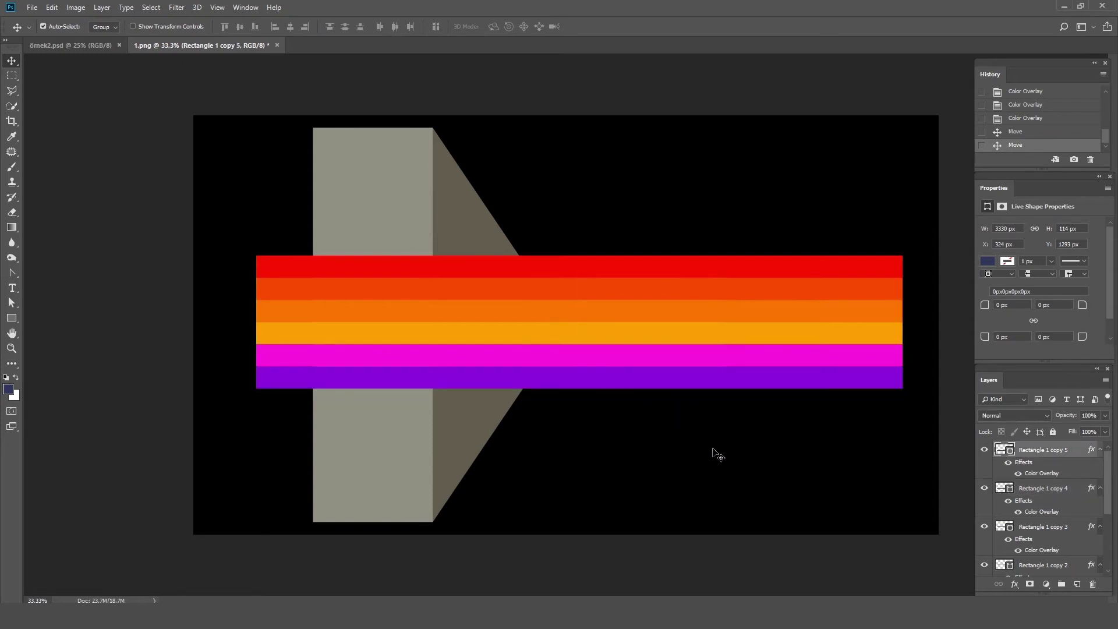
pyautogui.click(713, 454)
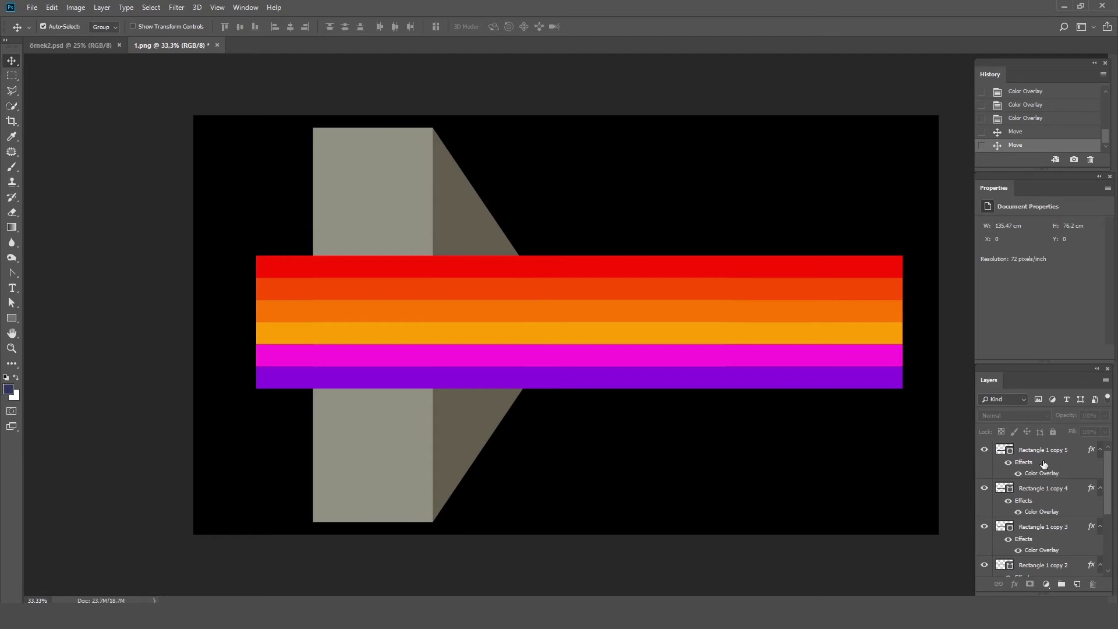
# Step: Collapse the layer effect listings and shorten the red and orange-red stripes from the right
pyautogui.keyDown('alt'); pyautogui.click(1101, 452); pyautogui.keyUp('alt')
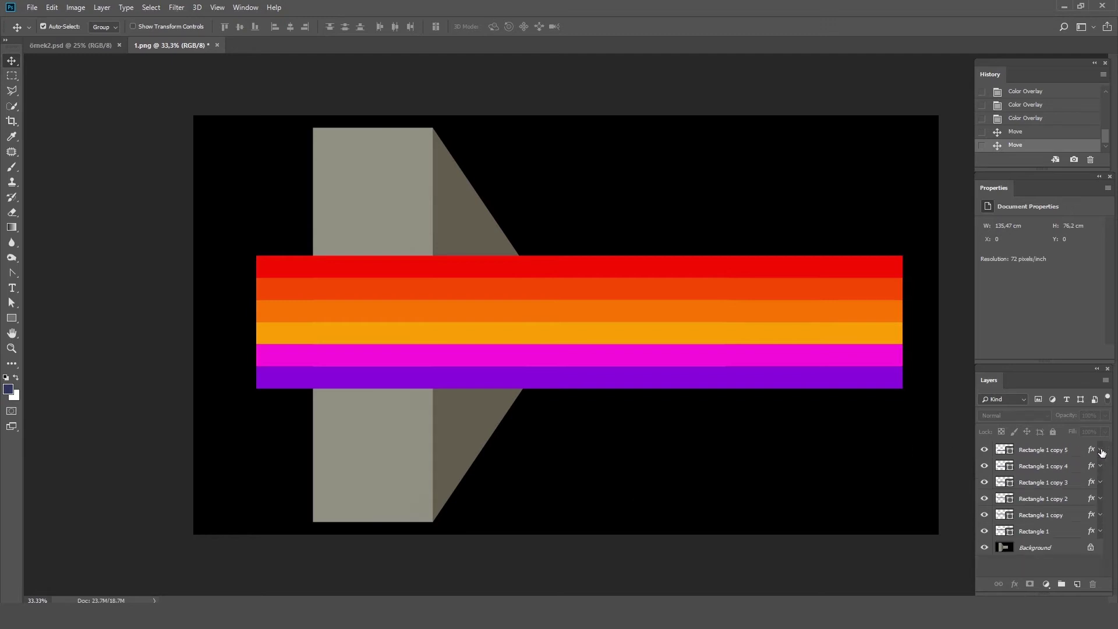
pyautogui.click(793, 266)
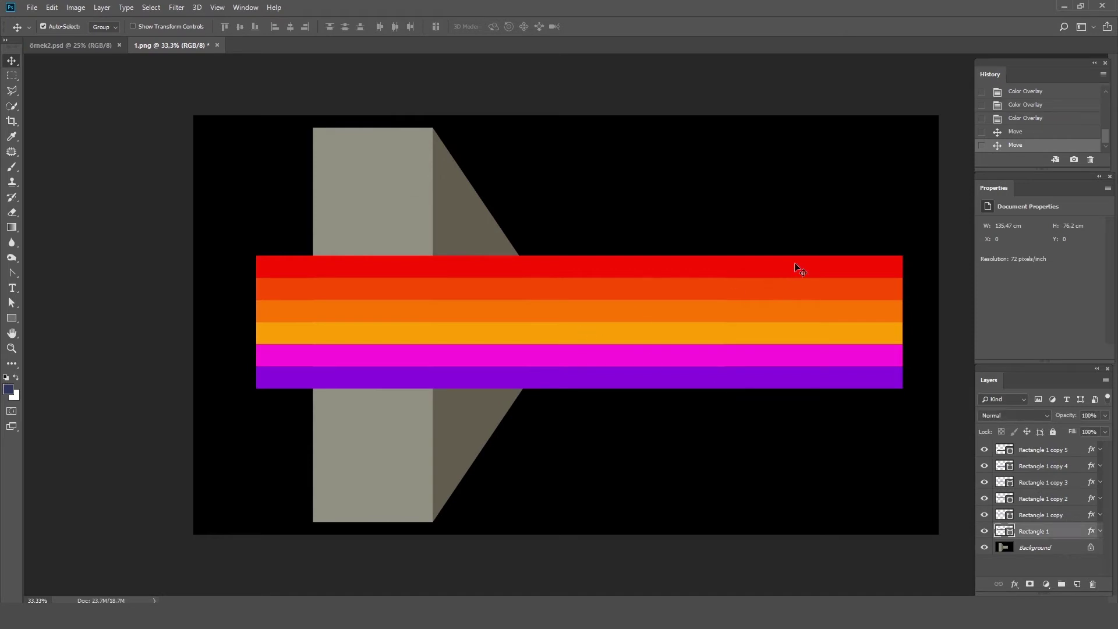
pyautogui.press('ctrl')
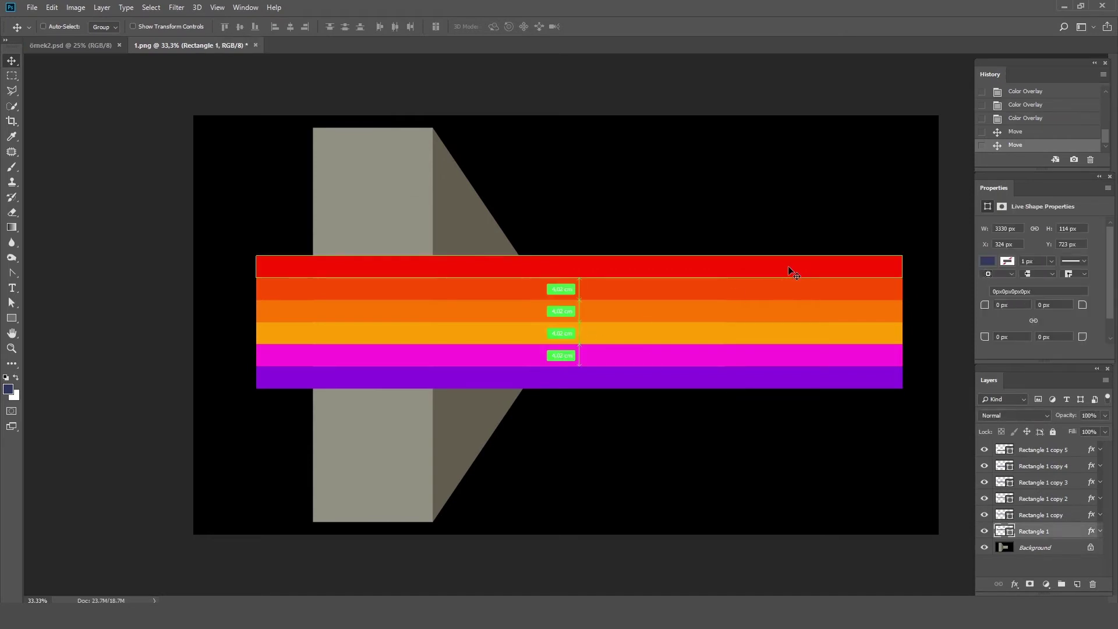
pyautogui.hotkey('ctrl', 't')
pyautogui.moveTo(900, 268); pyautogui.dragTo(870, 269)
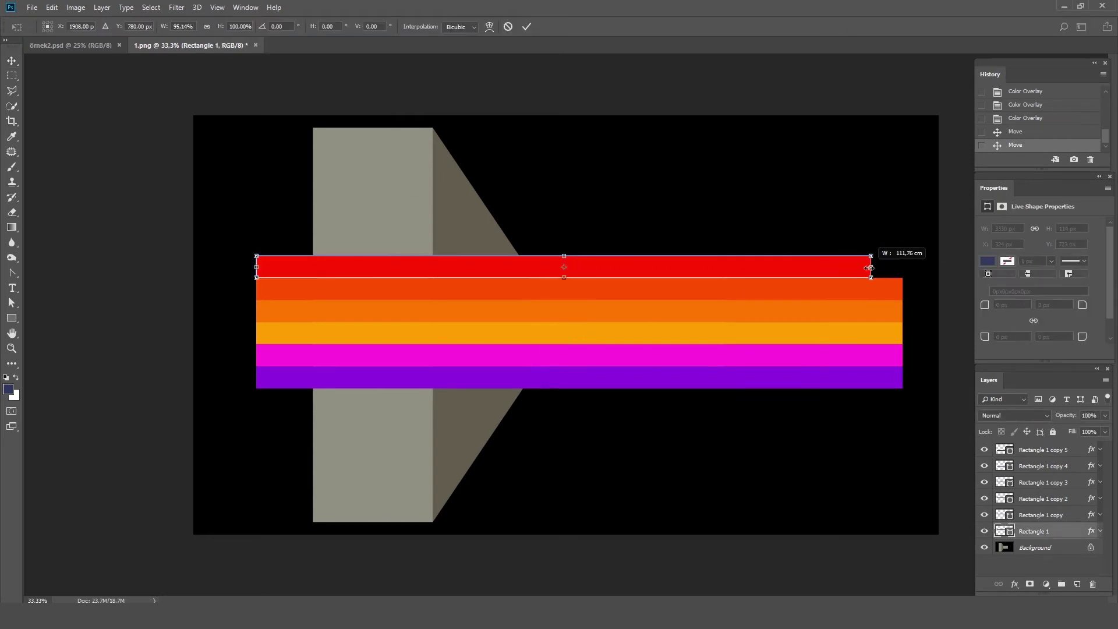
pyautogui.press('Return')
pyautogui.keyDown('ctrl'); pyautogui.click(883, 282); pyautogui.keyUp('ctrl')
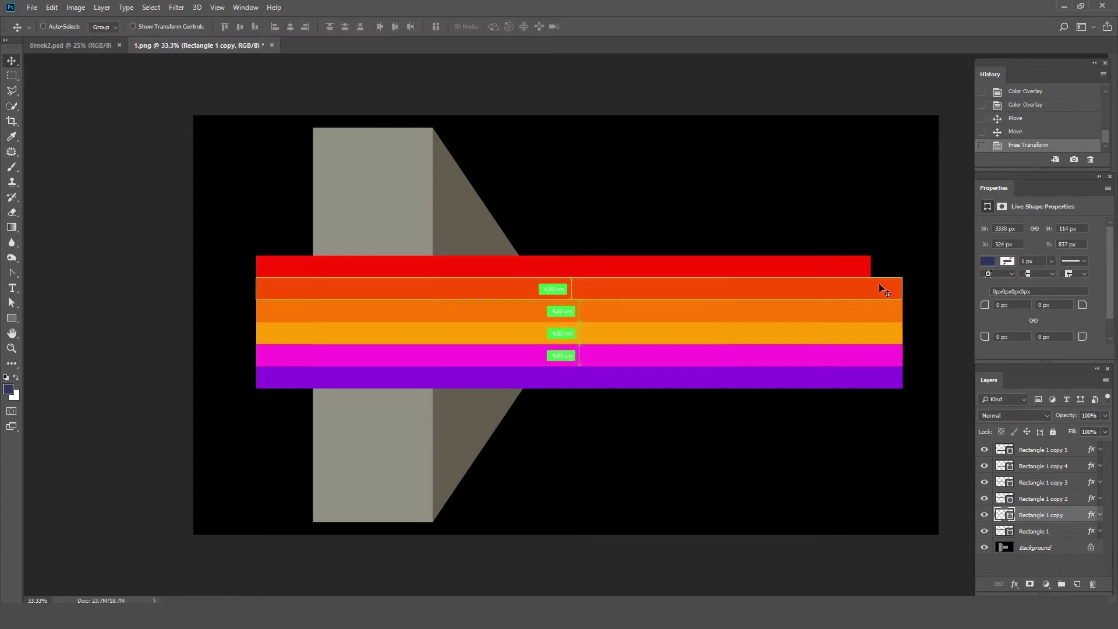
pyautogui.hotkey('ctrl', 't')
pyautogui.moveTo(901, 289); pyautogui.dragTo(836, 294)
pyautogui.press('Return')
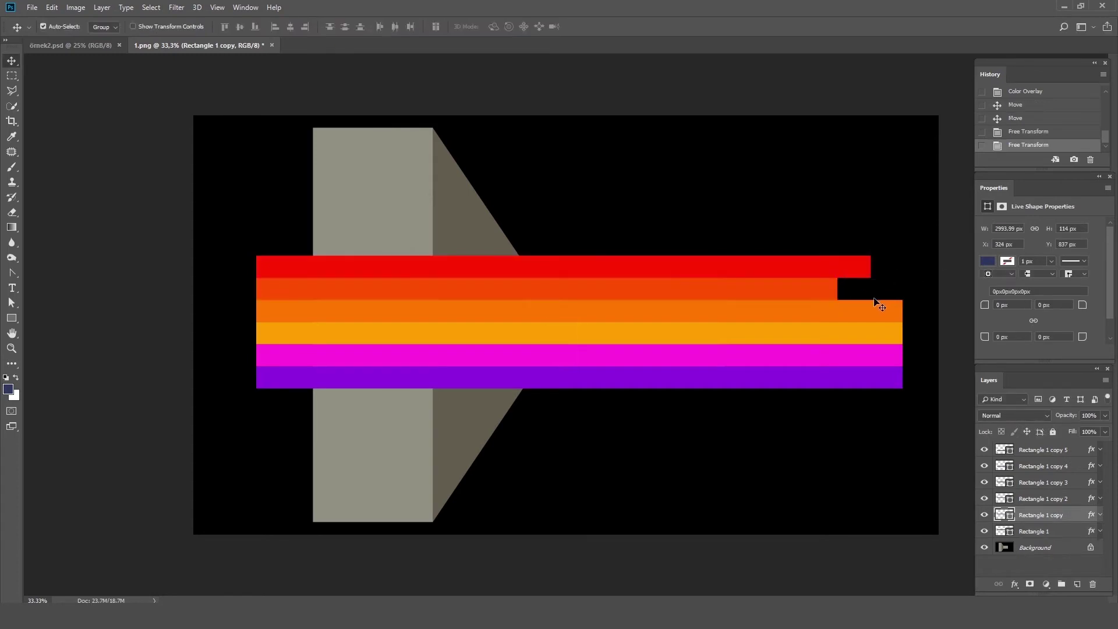
# Step: Lengthen the orange stripe slightly and cut the yellow stripe much shorter
pyautogui.keyDown('ctrl'); pyautogui.click(883, 314); pyautogui.keyUp('ctrl')
pyautogui.hotkey('ctrl', 't')
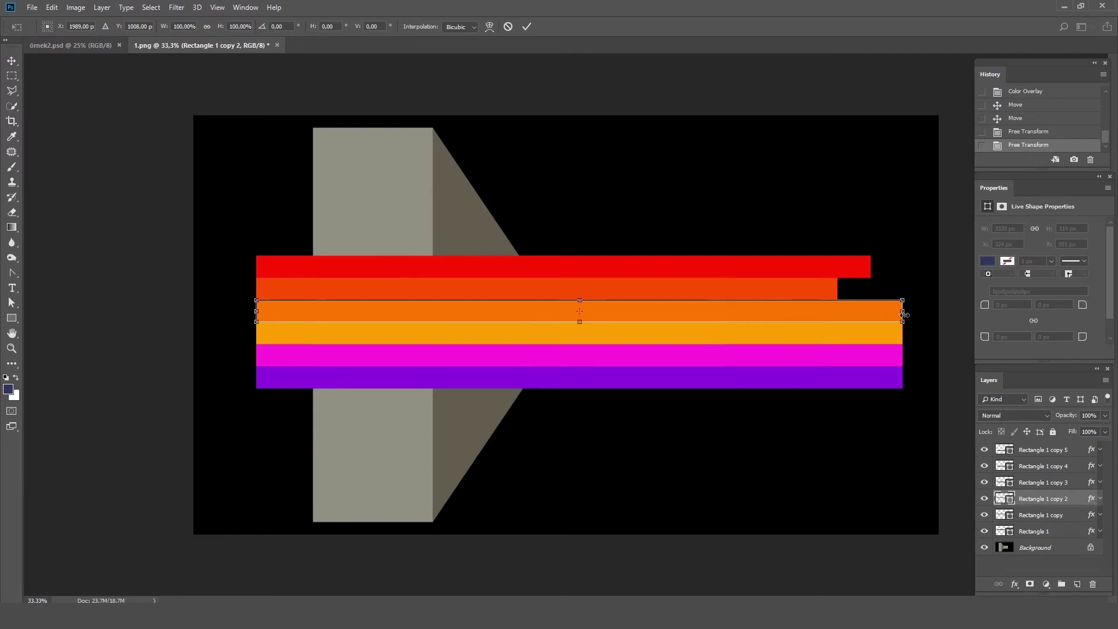
pyautogui.moveTo(904, 315); pyautogui.dragTo(917, 312)
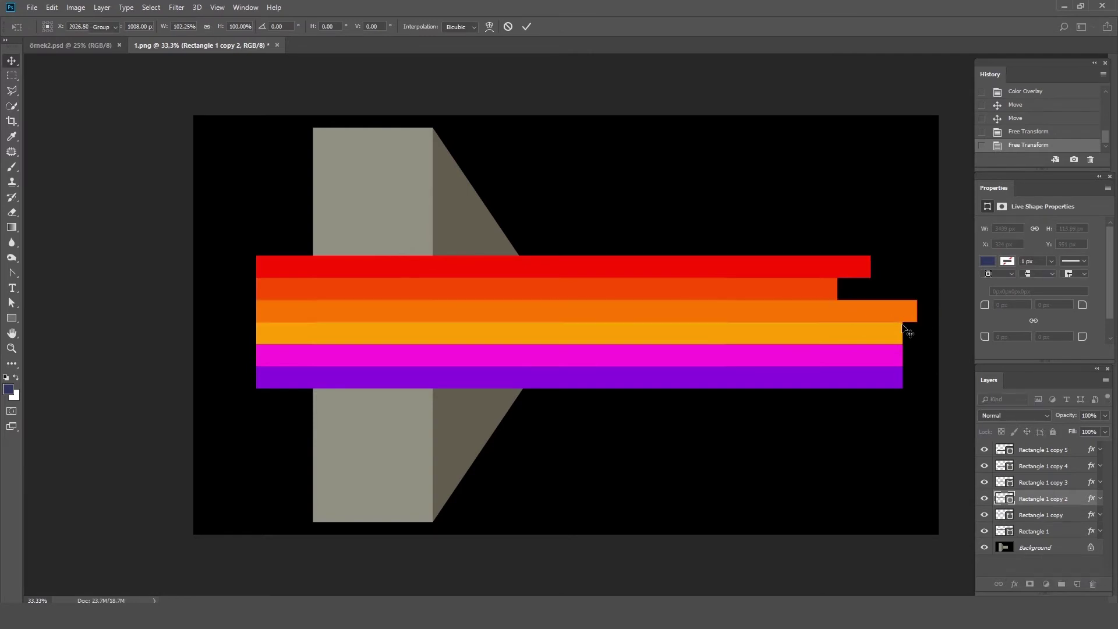
pyautogui.press('Return')
pyautogui.keyDown('ctrl'); pyautogui.click(897, 335); pyautogui.keyUp('ctrl')
pyautogui.hotkey('ctrl', 't')
pyautogui.moveTo(903, 333); pyautogui.dragTo(789, 336)
pyautogui.press('Return')
# Step: Shorten the magenta and purple stripes from the right, then select all six stripes
pyautogui.keyDown('ctrl'); pyautogui.click(831, 355); pyautogui.keyUp('ctrl')
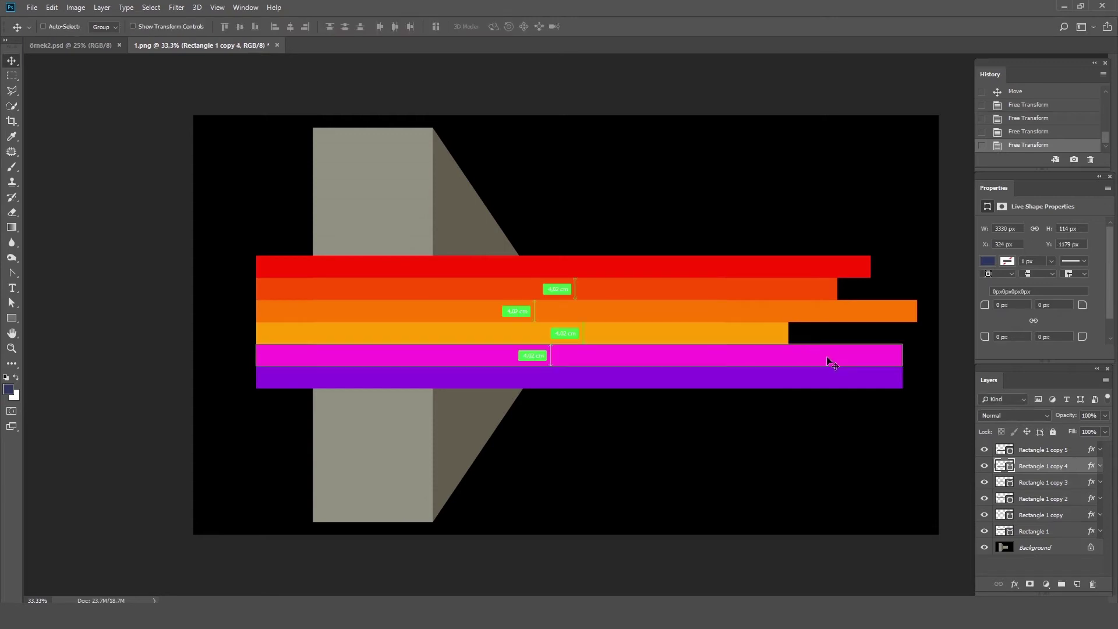
pyautogui.hotkey('ctrl', 't')
pyautogui.moveTo(901, 356); pyautogui.dragTo(863, 355)
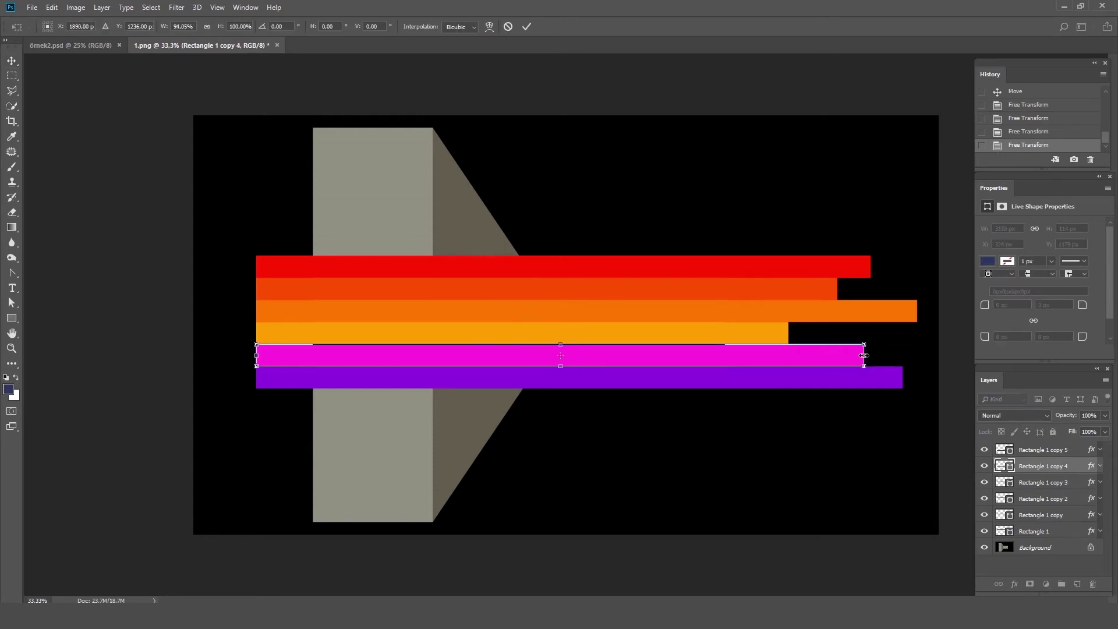
pyautogui.press('Return')
pyautogui.keyDown('ctrl'); pyautogui.click(841, 384); pyautogui.keyUp('ctrl')
pyautogui.hotkey('ctrl', 't')
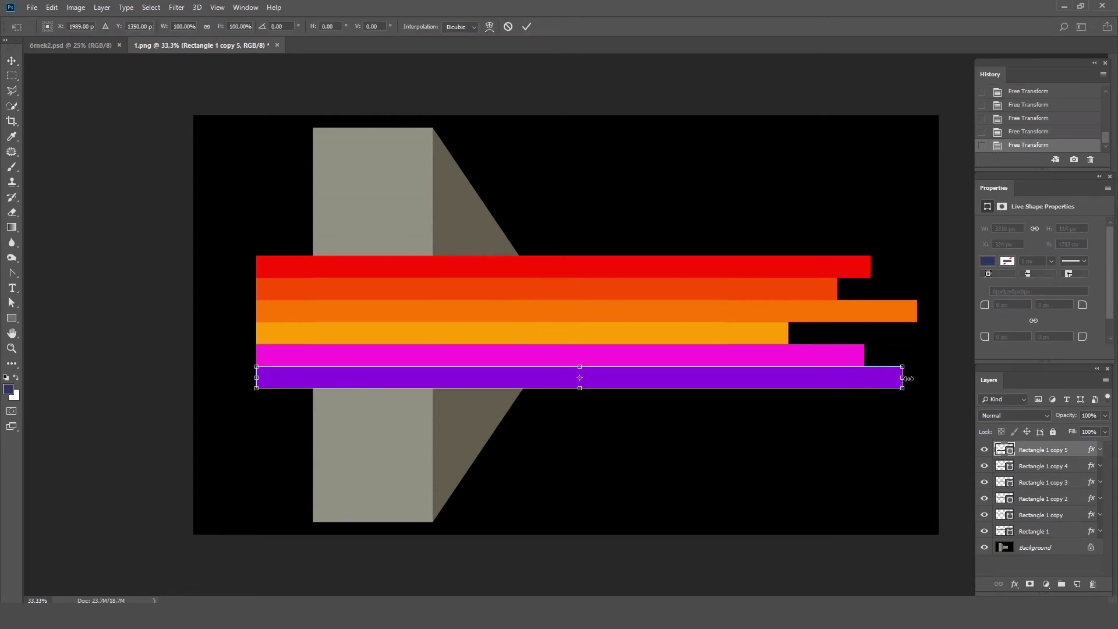
pyautogui.moveTo(908, 378); pyautogui.dragTo(837, 395)
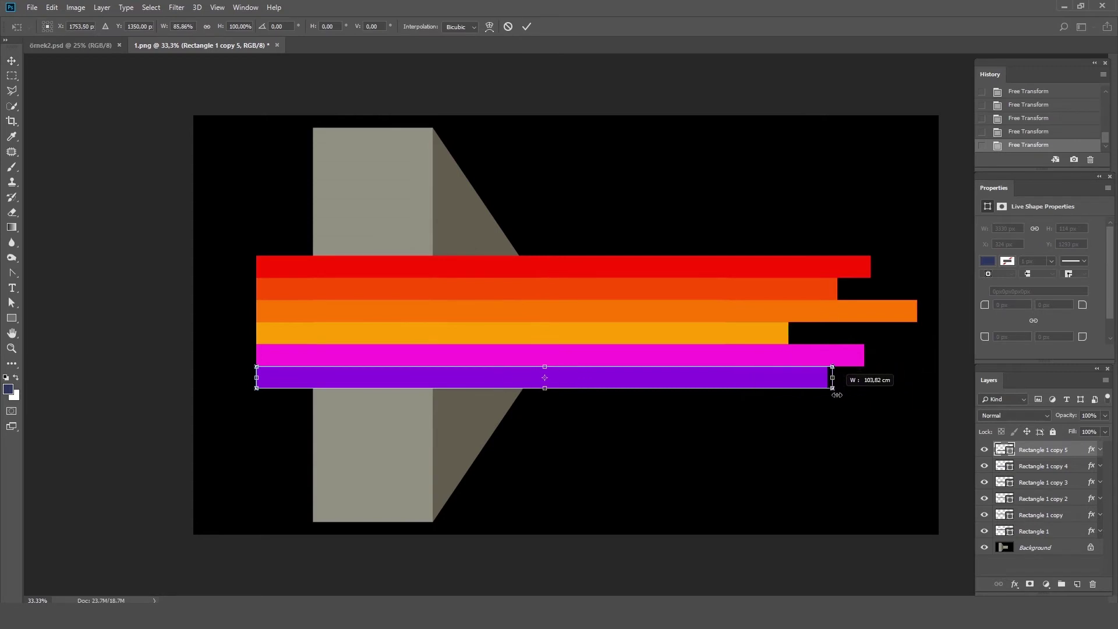
pyautogui.press('Return')
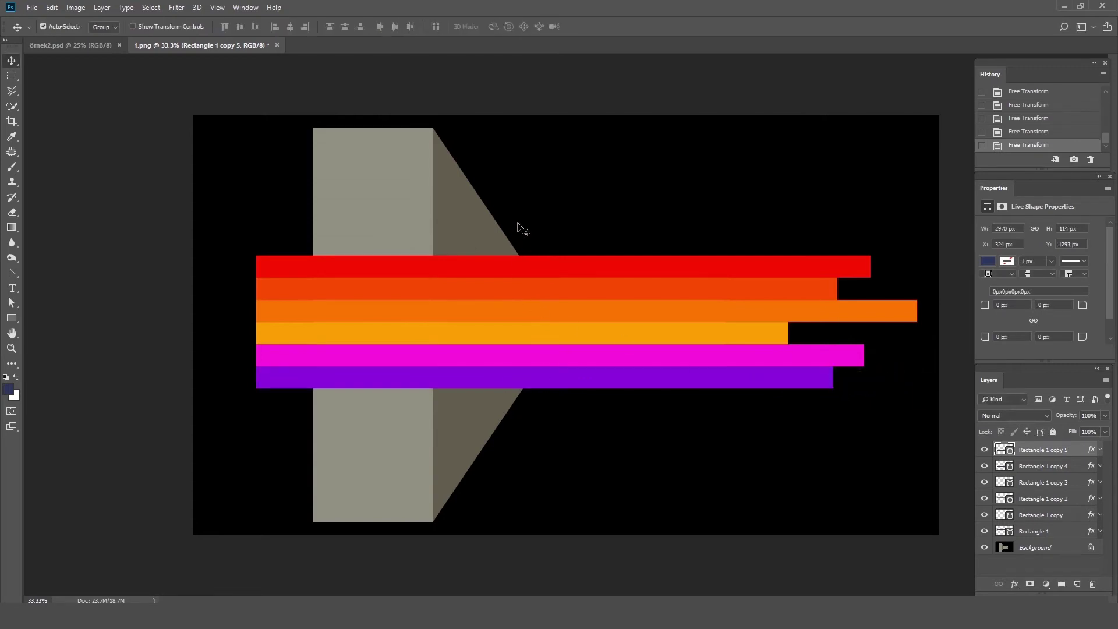
pyautogui.moveTo(518, 226); pyautogui.dragTo(641, 405)
# Step: Shift all six stripes a little to the left as one band
pyautogui.moveTo(661, 312); pyautogui.dragTo(636, 310)
pyautogui.click(636, 480)
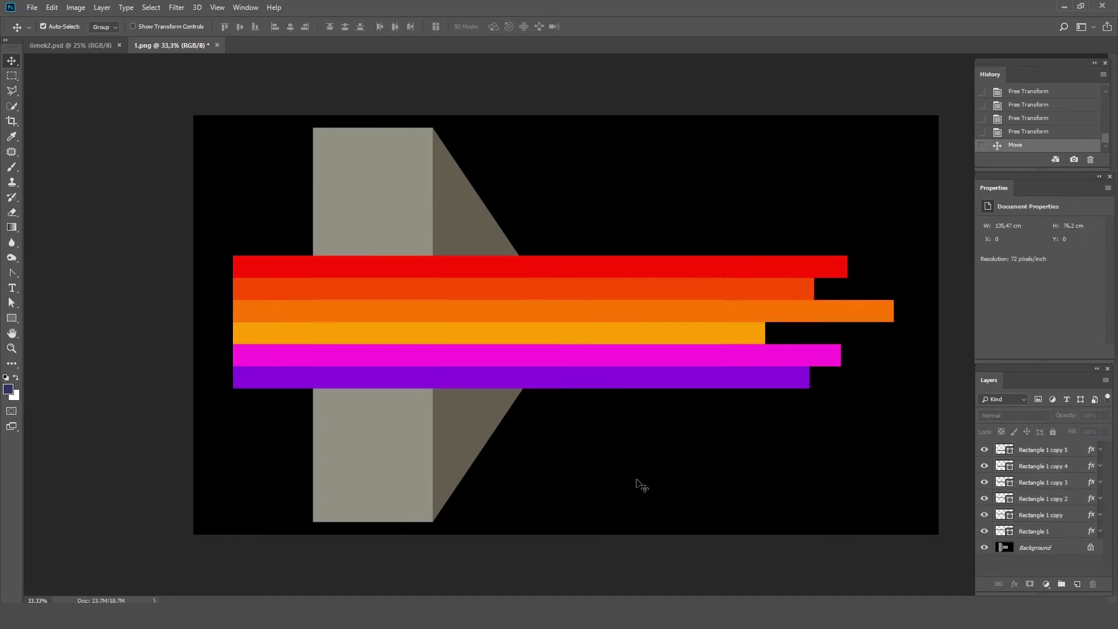
pyautogui.moveTo(817, 460); pyautogui.dragTo(533, 285)
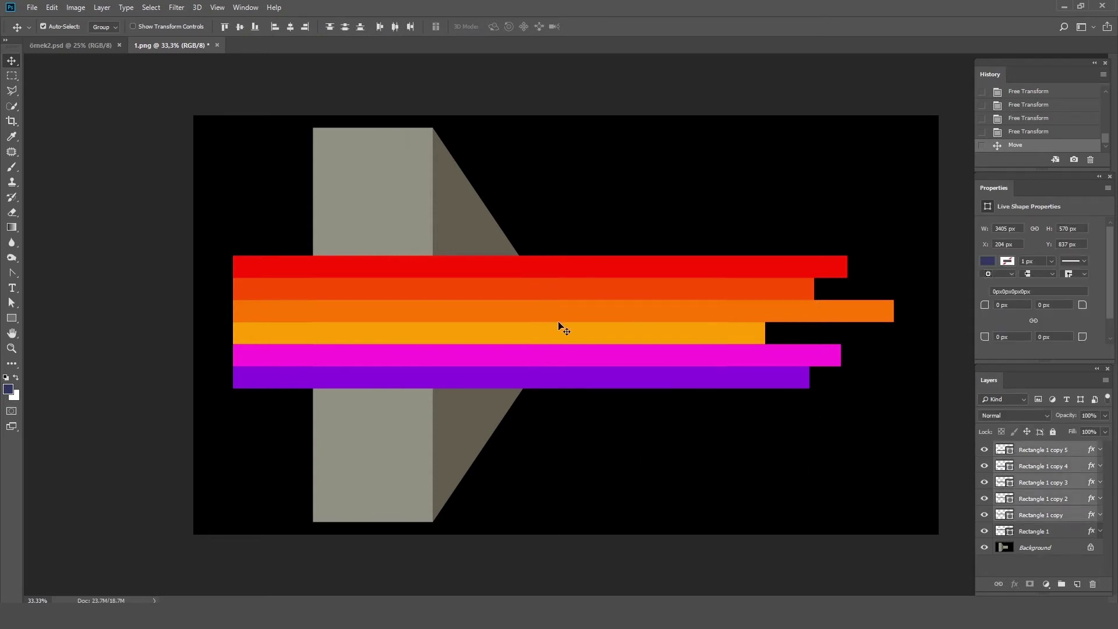
pyautogui.click(668, 404)
# Step: Nudge the purple stripe down, leaving a small gap above it
pyautogui.click(673, 385)
pyautogui.hotkey('shift', 'Down')
pyautogui.hotkey('shift', 'Down')
pyautogui.hotkey('shift', 'Down')
pyautogui.hotkey('shift', 'Down')
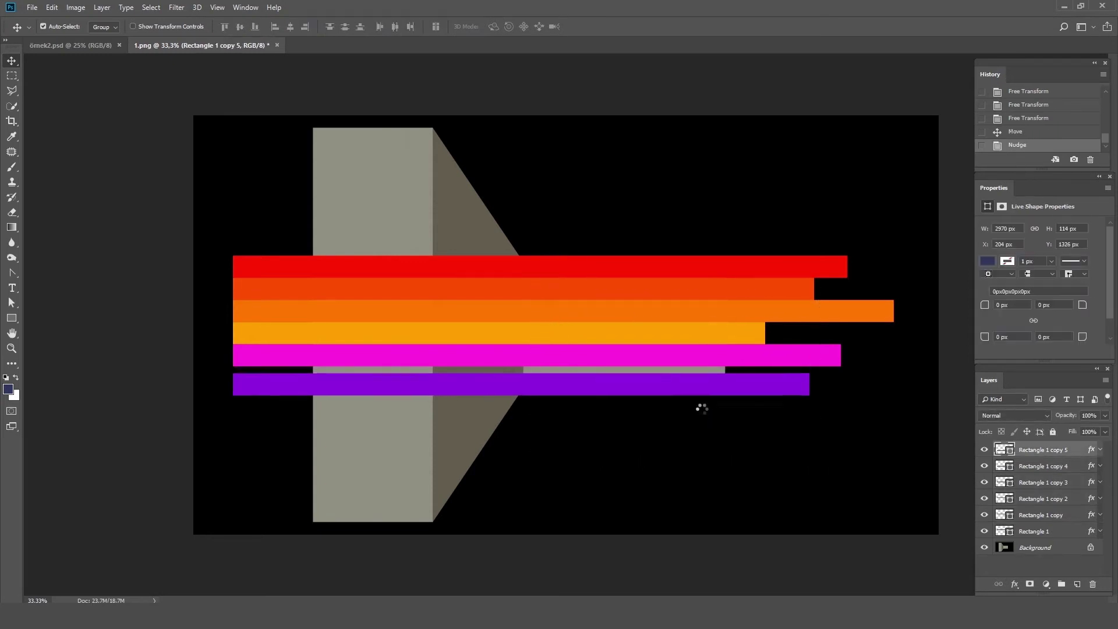
pyautogui.moveTo(773, 434); pyautogui.dragTo(518, 219)
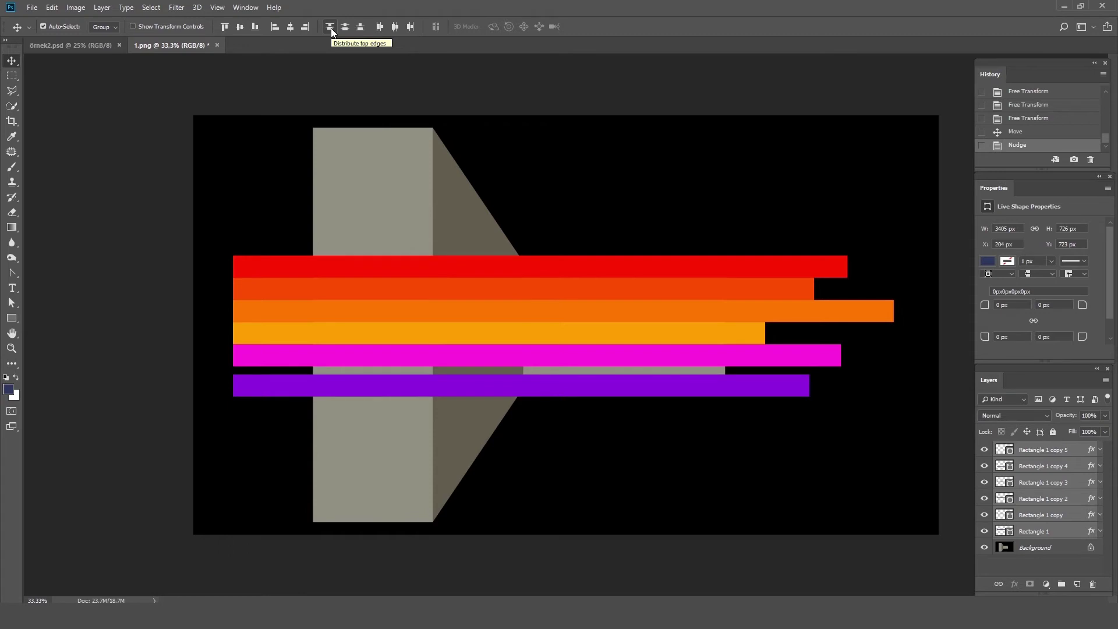
# Step: Distribute the six coloured bars evenly by their top edges
pyautogui.click(330, 27)
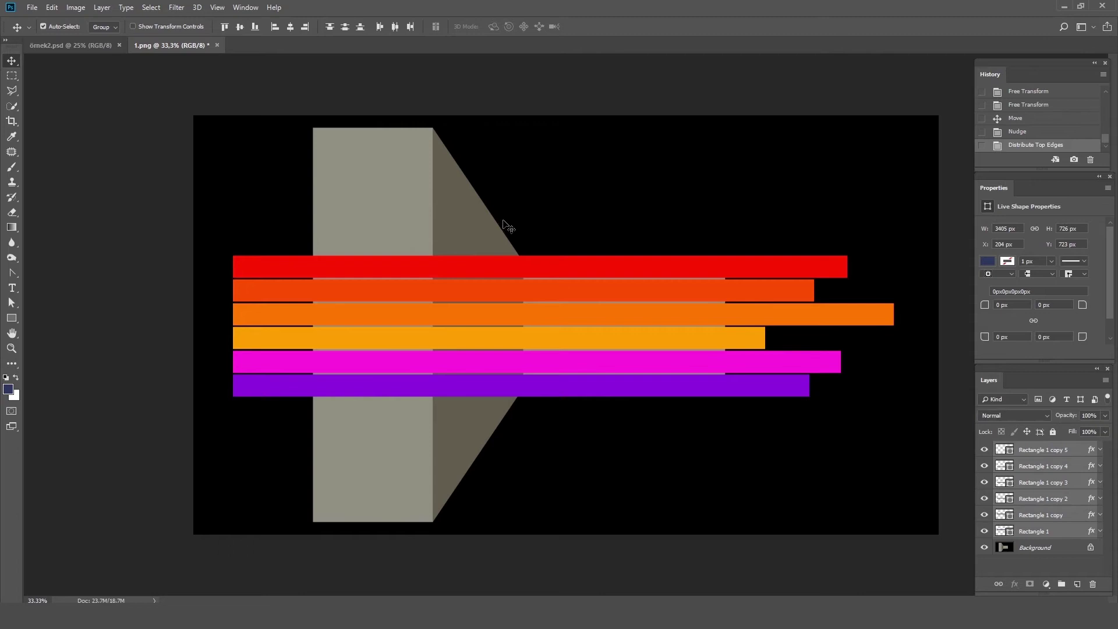
pyautogui.click(12, 288)
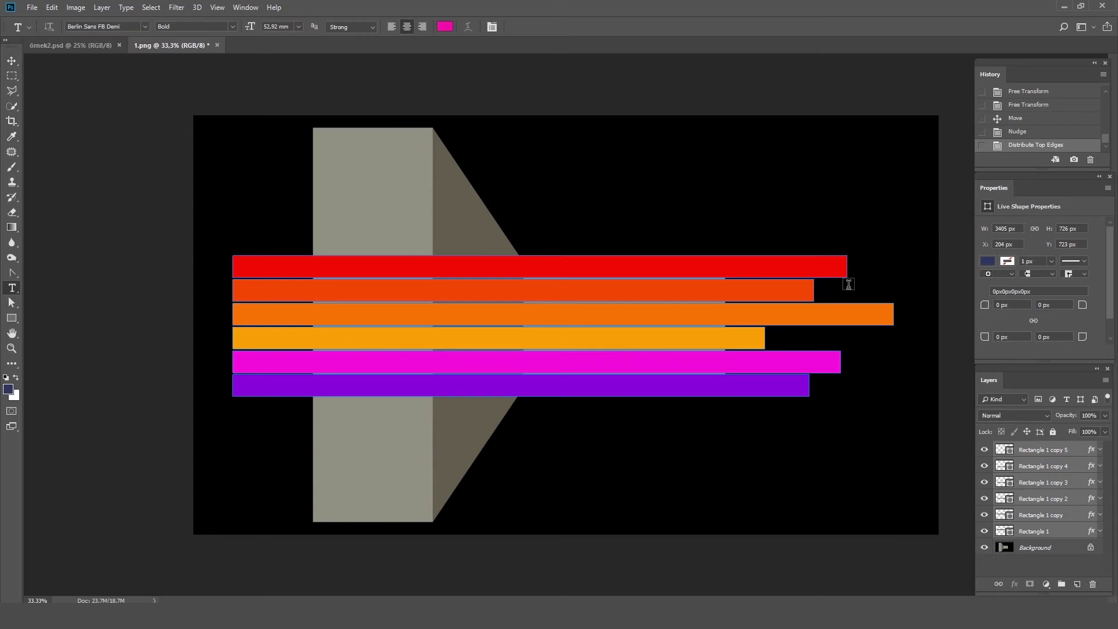
# Step: Add a pink A1 label at the red bar's end, then duplicate it as B2
pyautogui.click(867, 272)
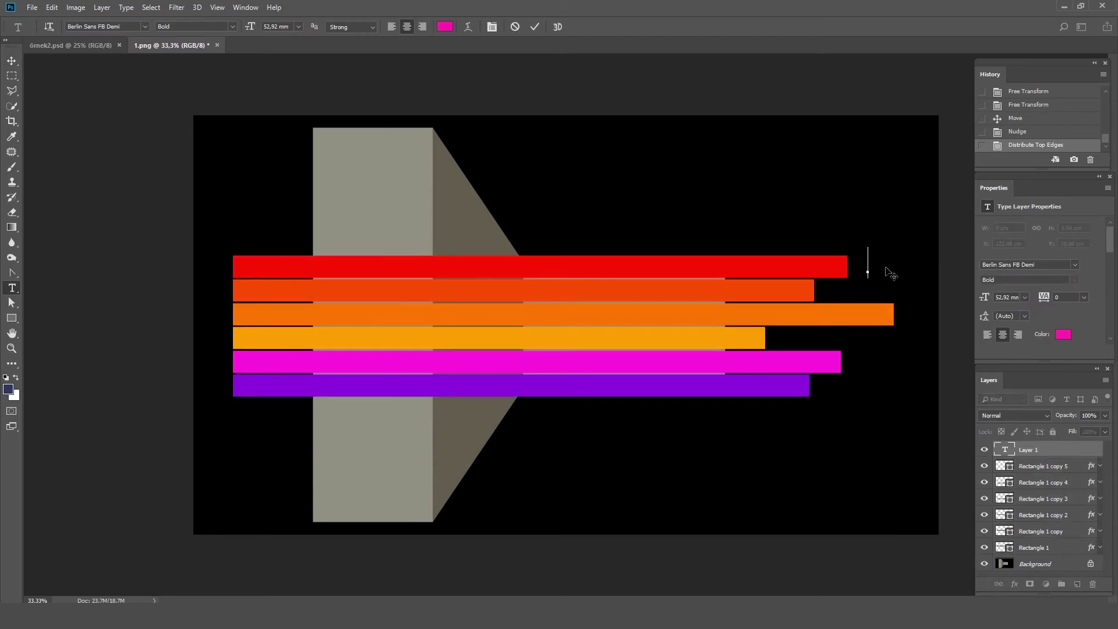
pyautogui.write('A')
pyautogui.write('1')
pyautogui.click(12, 60)
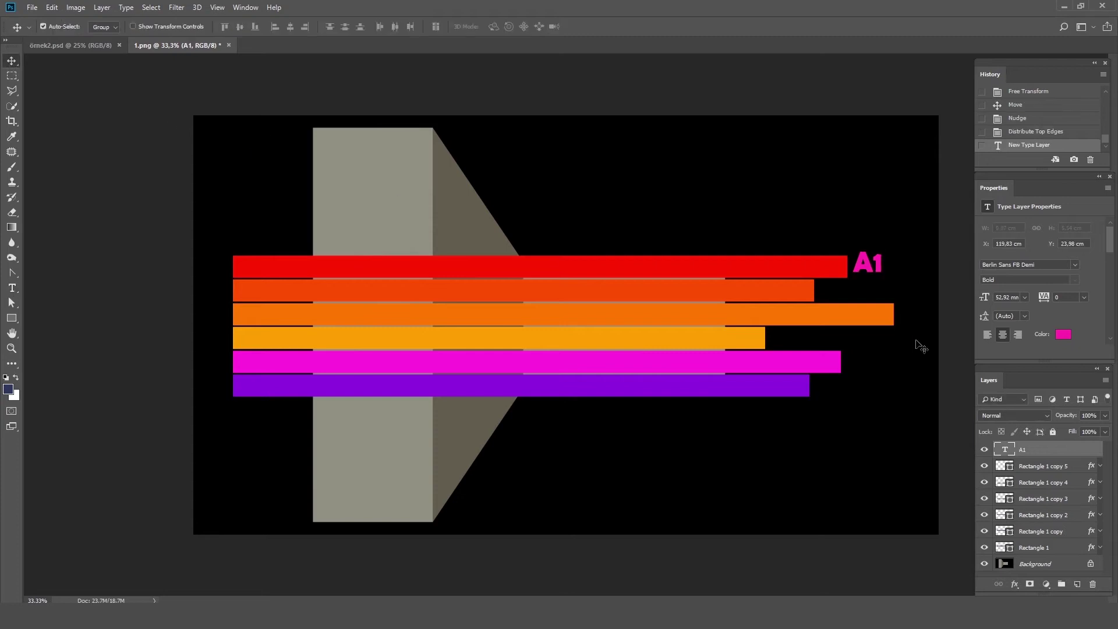
pyautogui.moveTo(870, 274); pyautogui.dragTo(866, 278)
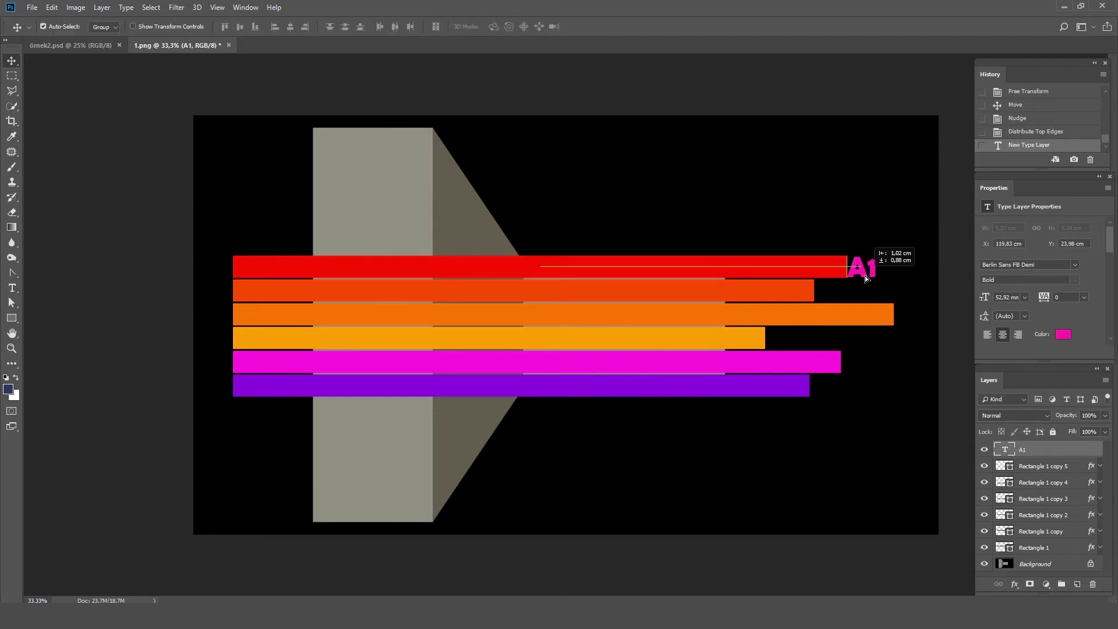
pyautogui.moveTo(866, 279); pyautogui.dragTo(830, 299)
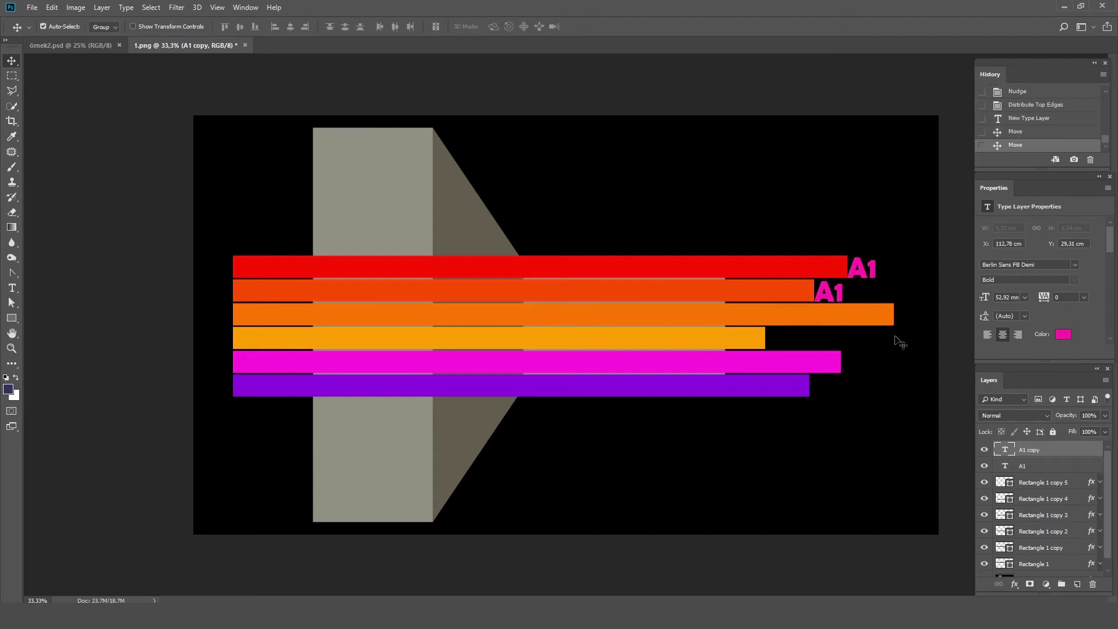
pyautogui.doubleClick(1004, 449)
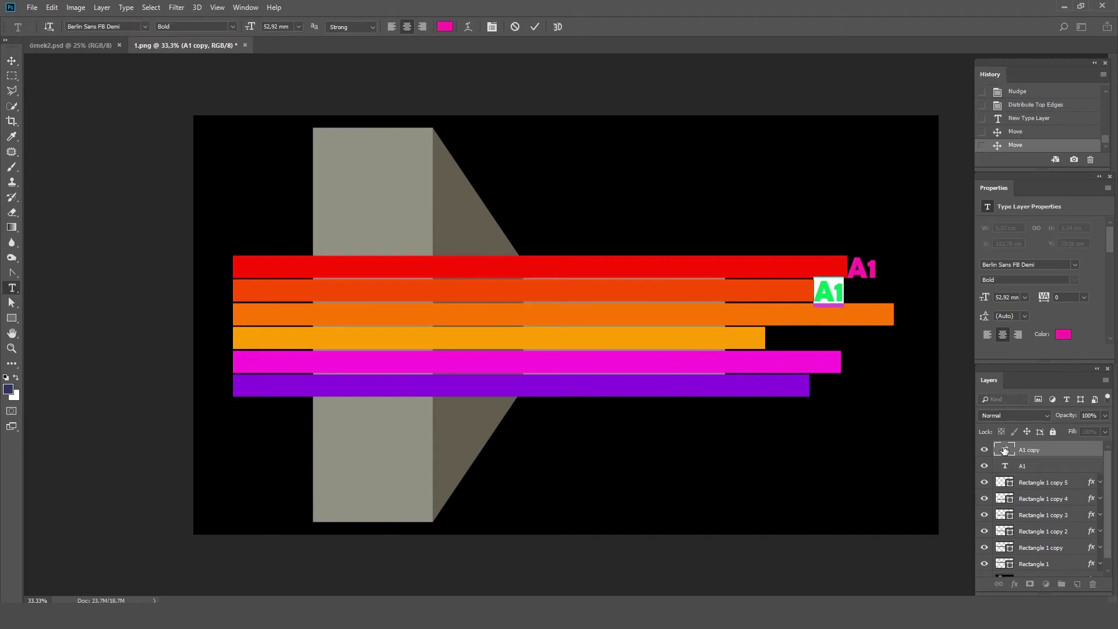
pyautogui.write('B2')
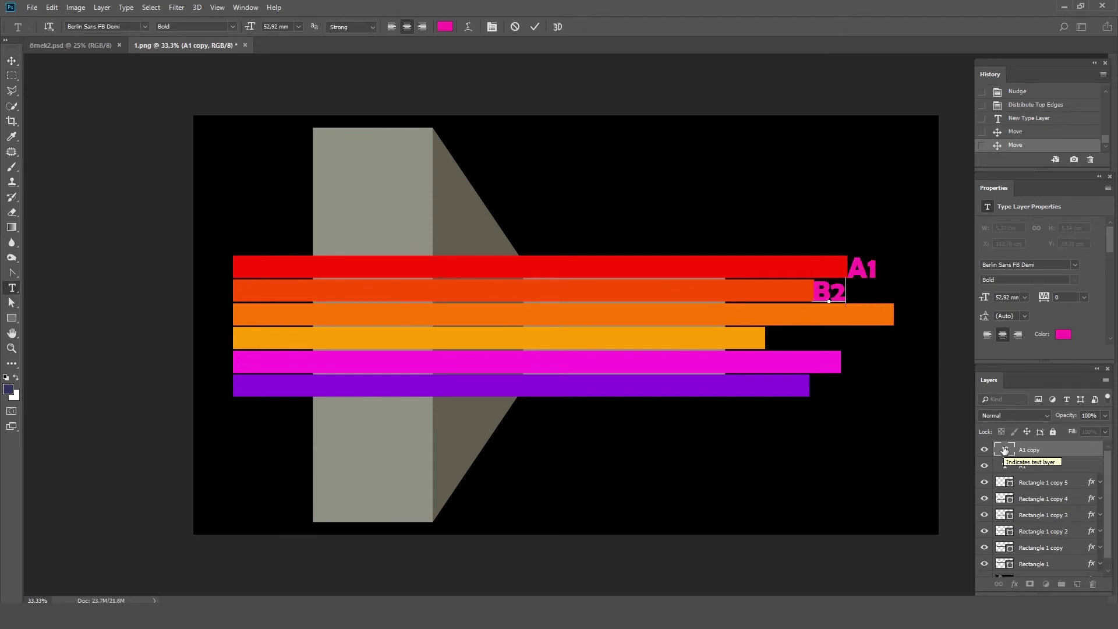
pyautogui.click(12, 60)
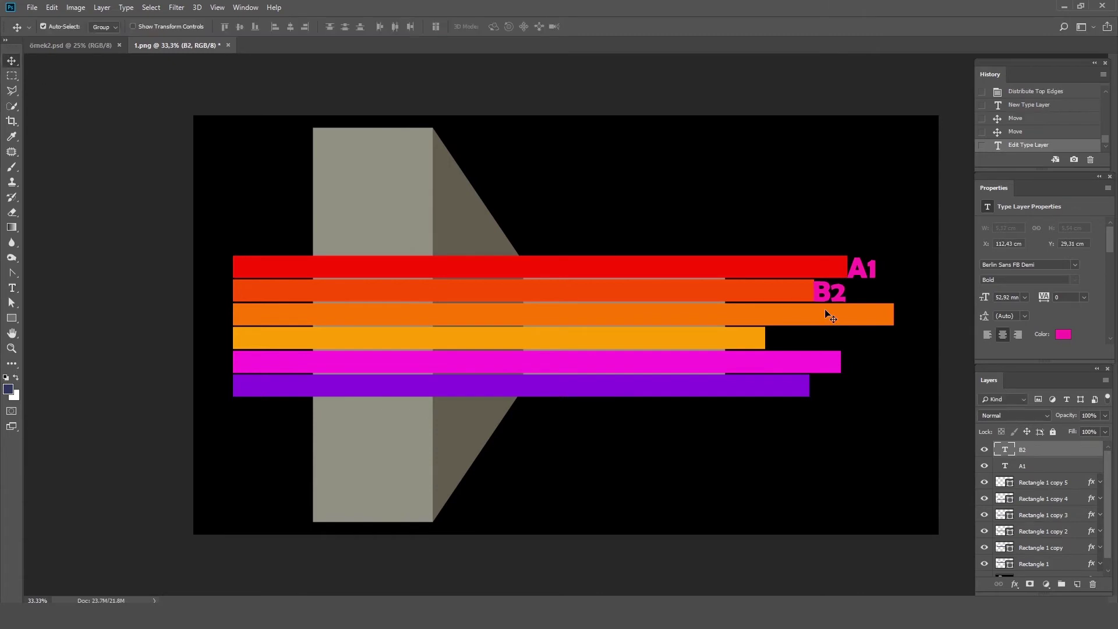
# Step: Duplicate the label as C3 and D4 at the orange and yellow bars' ends
pyautogui.moveTo(839, 303); pyautogui.dragTo(873, 349)
pyautogui.doubleClick(1005, 450)
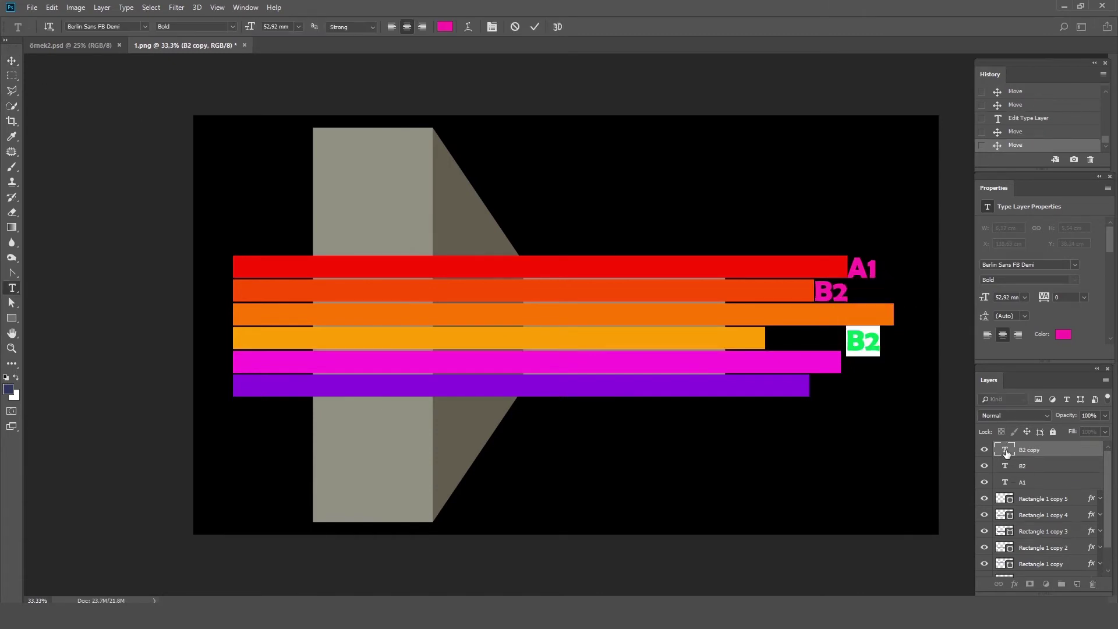
pyautogui.write('C3')
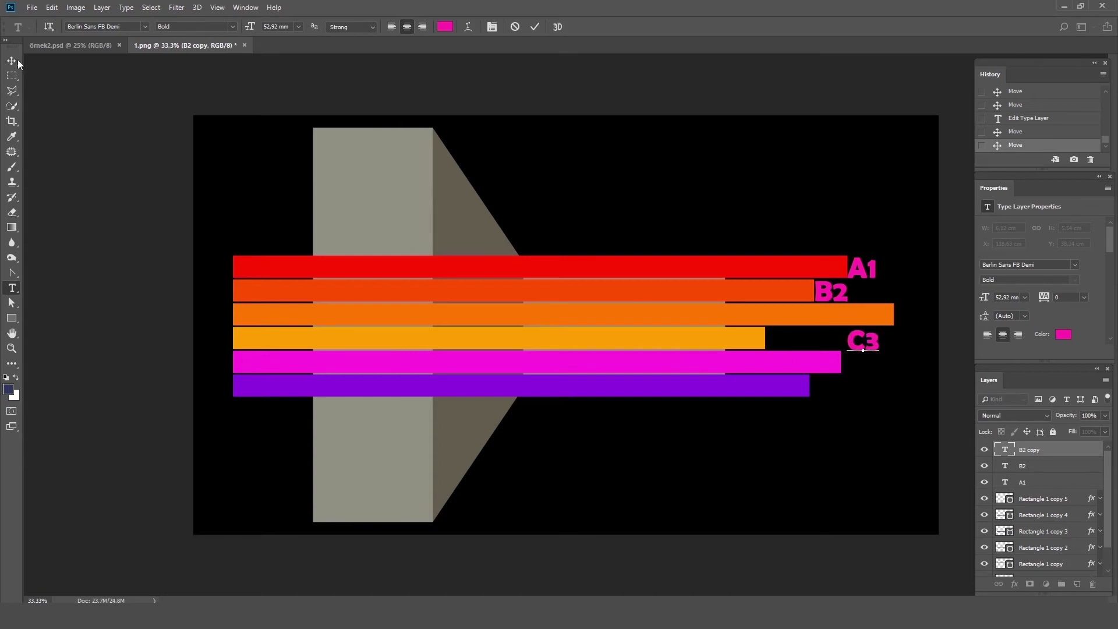
pyautogui.click(12, 61)
pyautogui.moveTo(875, 350)
pyautogui.mouseDown()
pyautogui.moveTo(923, 324)
pyautogui.moveTo(812, 347)
pyautogui.mouseUp()
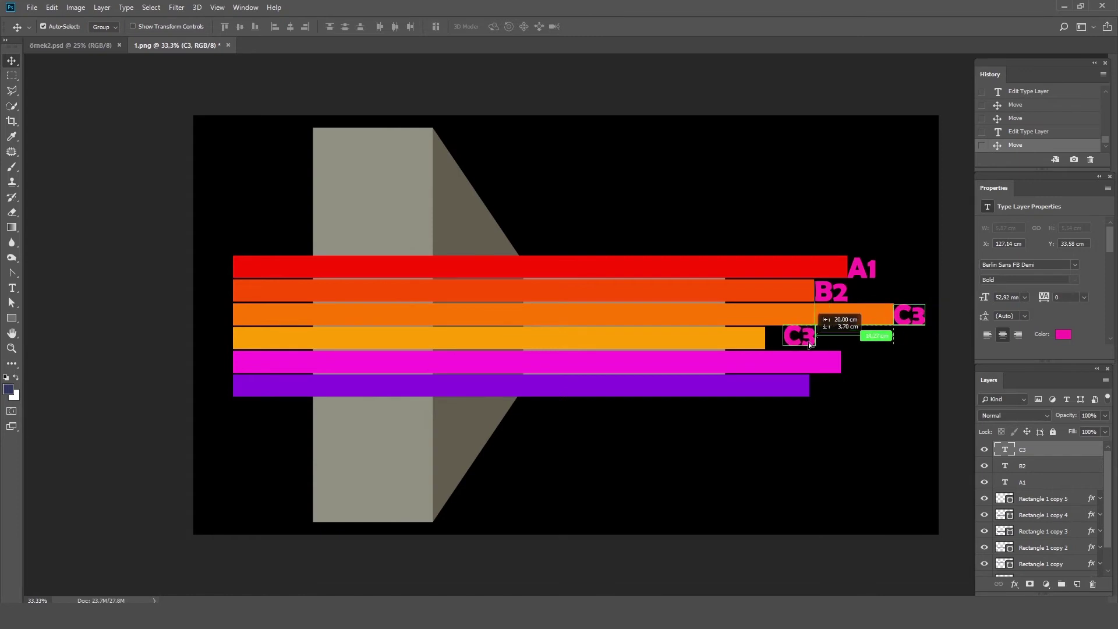
pyautogui.doubleClick(999, 449)
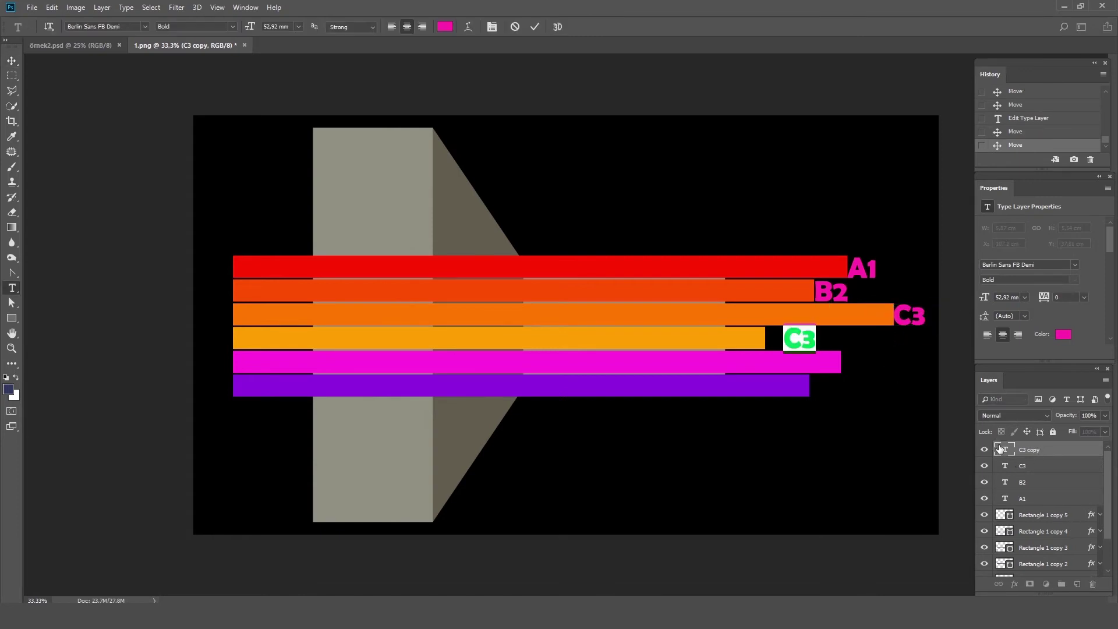
pyautogui.write('D4')
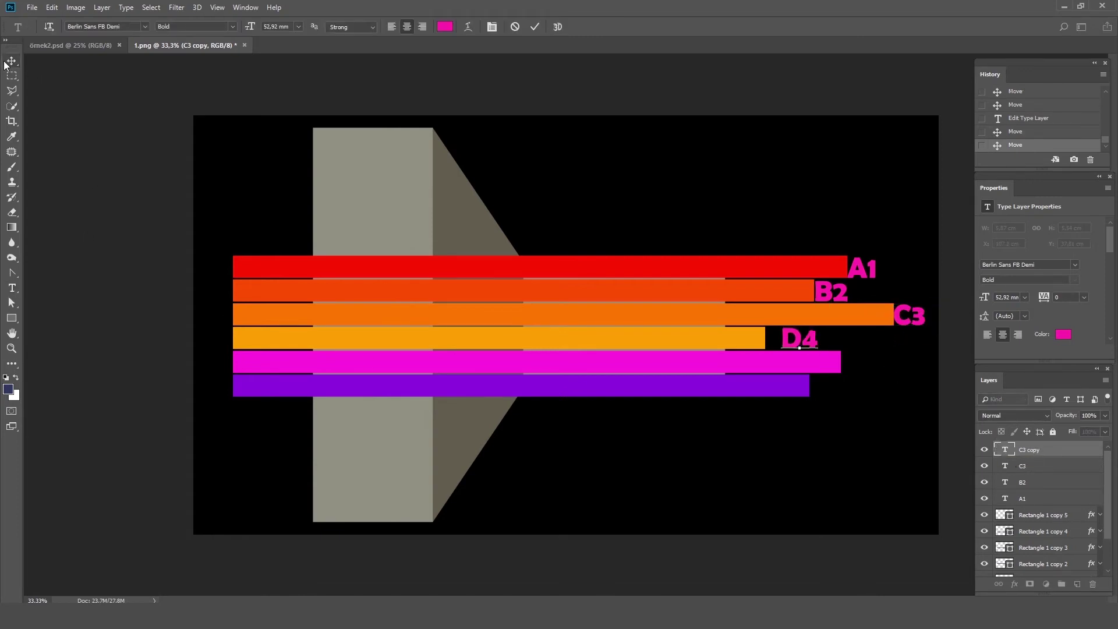
pyautogui.click(11, 61)
pyautogui.moveTo(809, 346); pyautogui.dragTo(797, 347)
# Step: Duplicate the label as E5 and F6 beside the pink and purple bars
pyautogui.moveTo(796, 347); pyautogui.dragTo(882, 371)
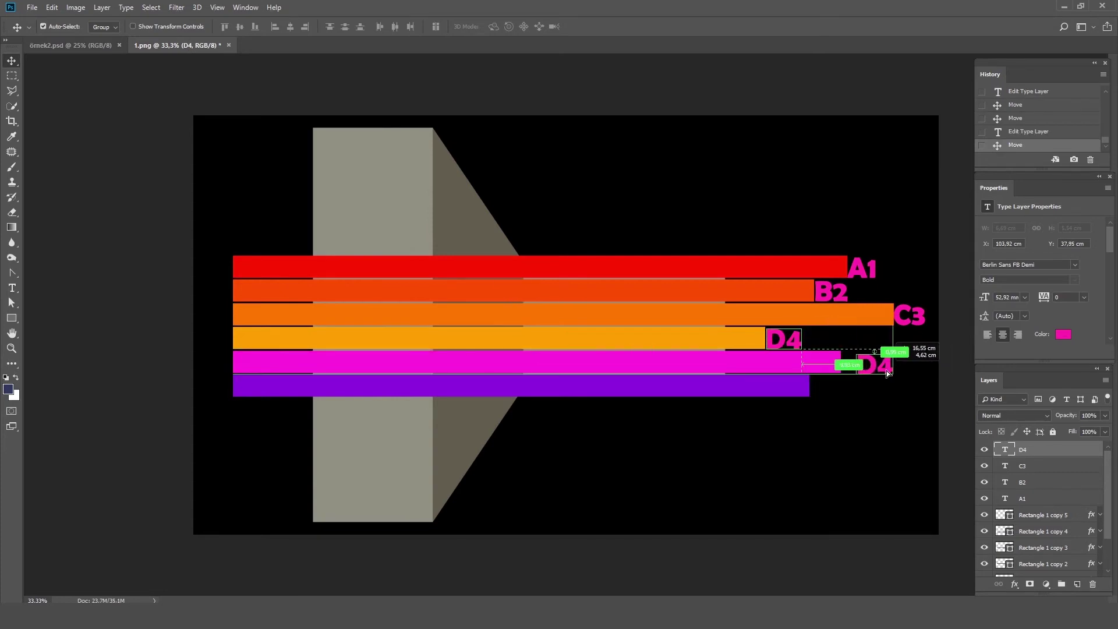
pyautogui.doubleClick(1005, 450)
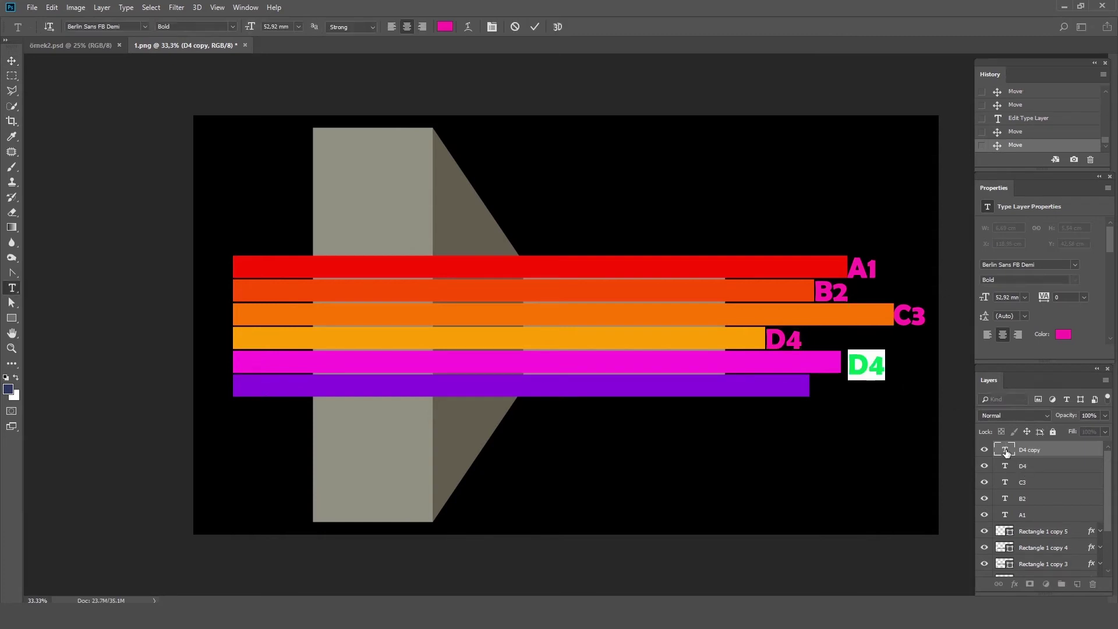
pyautogui.write('E5')
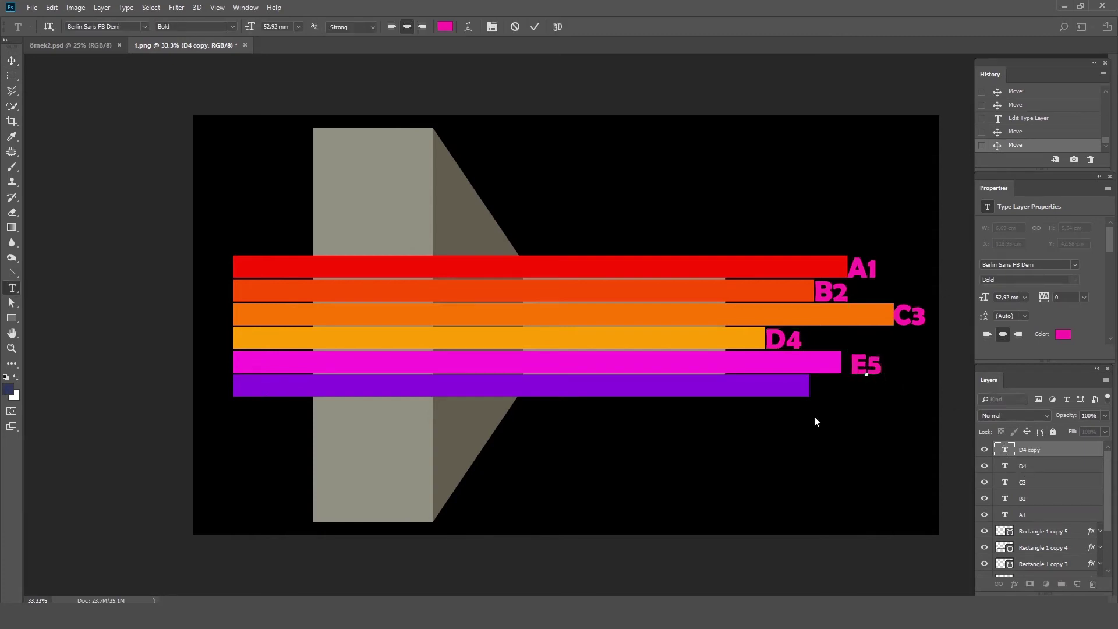
pyautogui.click(10, 62)
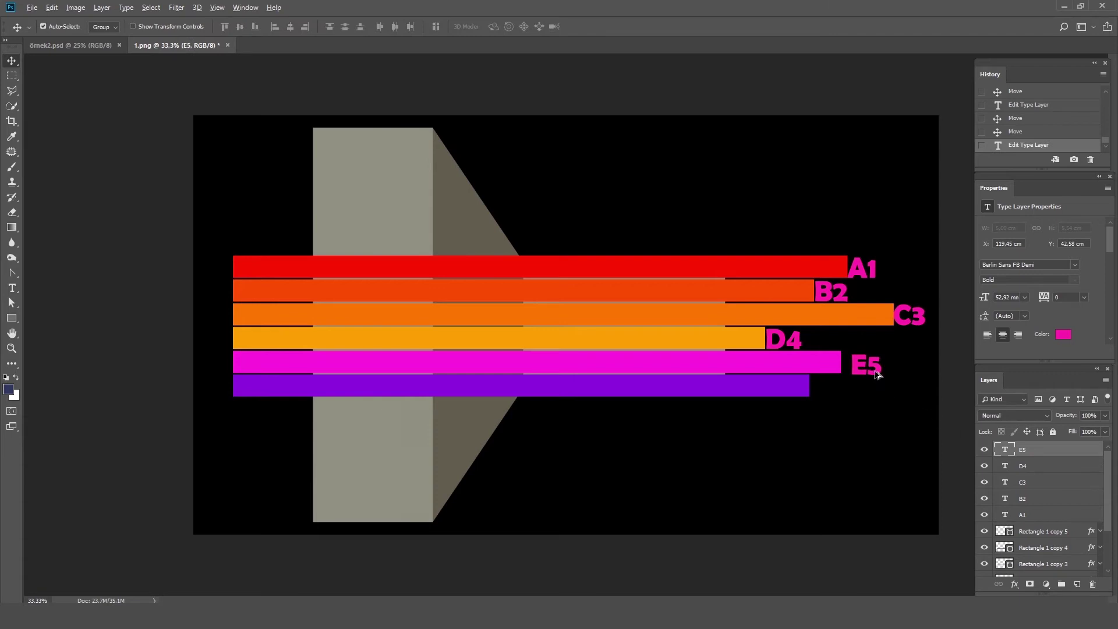
pyautogui.moveTo(872, 369); pyautogui.dragTo(846, 393)
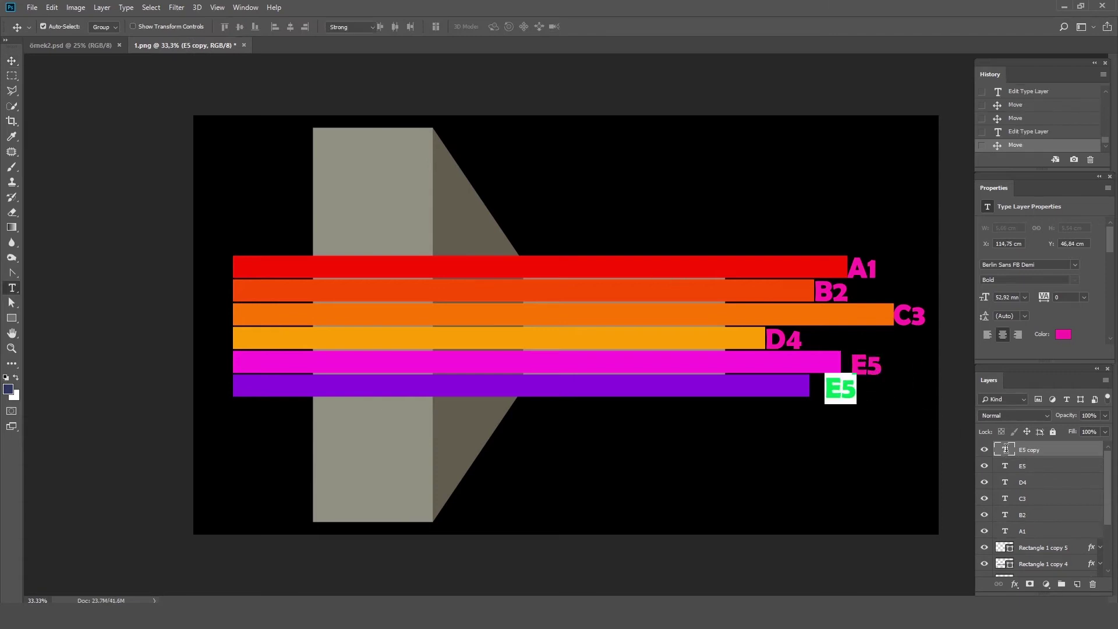
pyautogui.doubleClick(1005, 450)
pyautogui.write('F6')
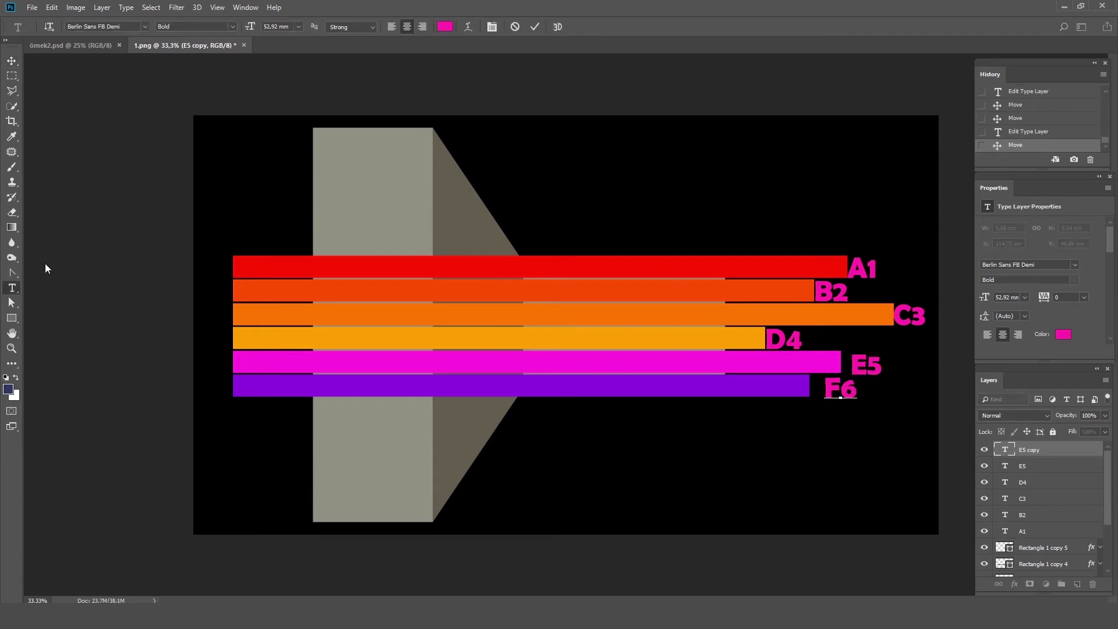
pyautogui.click(12, 62)
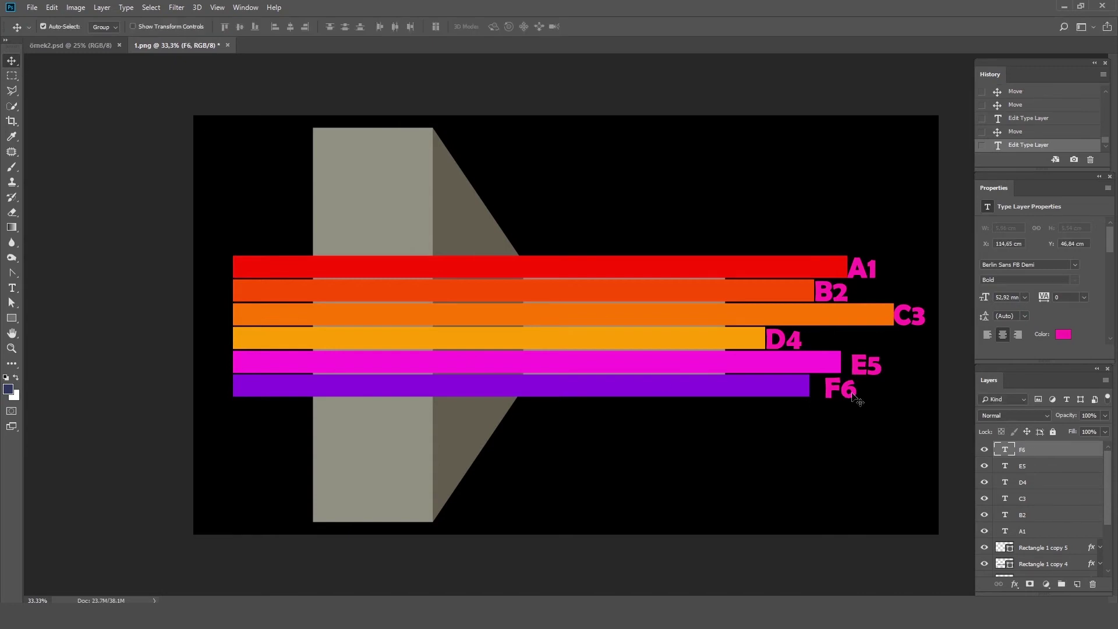
pyautogui.moveTo(852, 394)
pyautogui.mouseDown()
pyautogui.moveTo(837, 396)
pyautogui.moveTo(863, 368)
pyautogui.mouseUp()
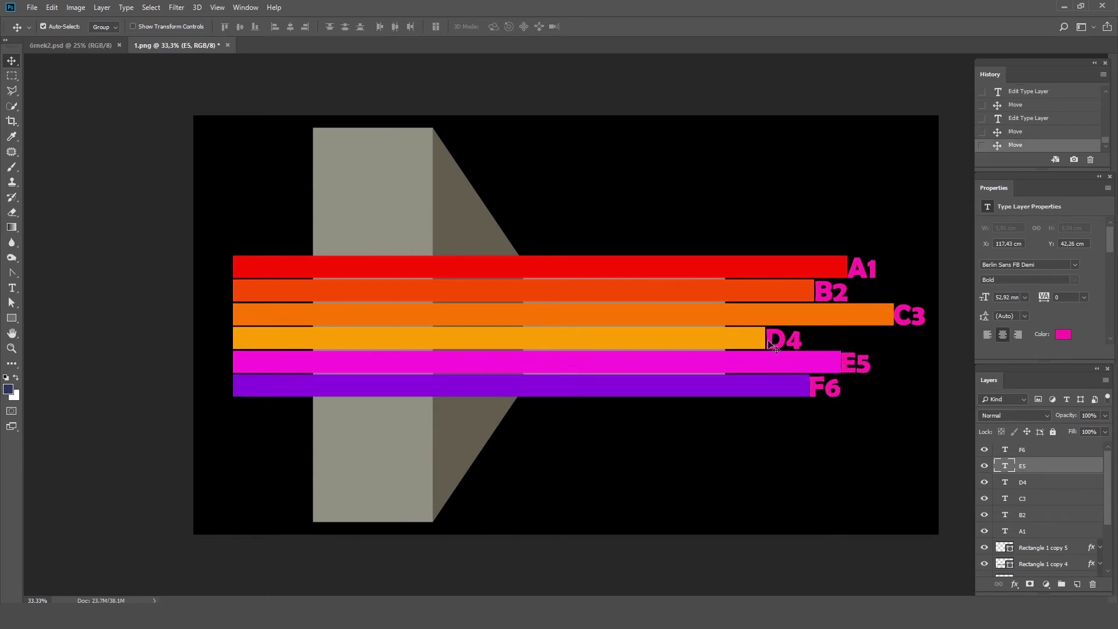
# Step: Nudge the D4, C3 and B2 labels into line with their bars
pyautogui.moveTo(796, 347); pyautogui.dragTo(792, 346)
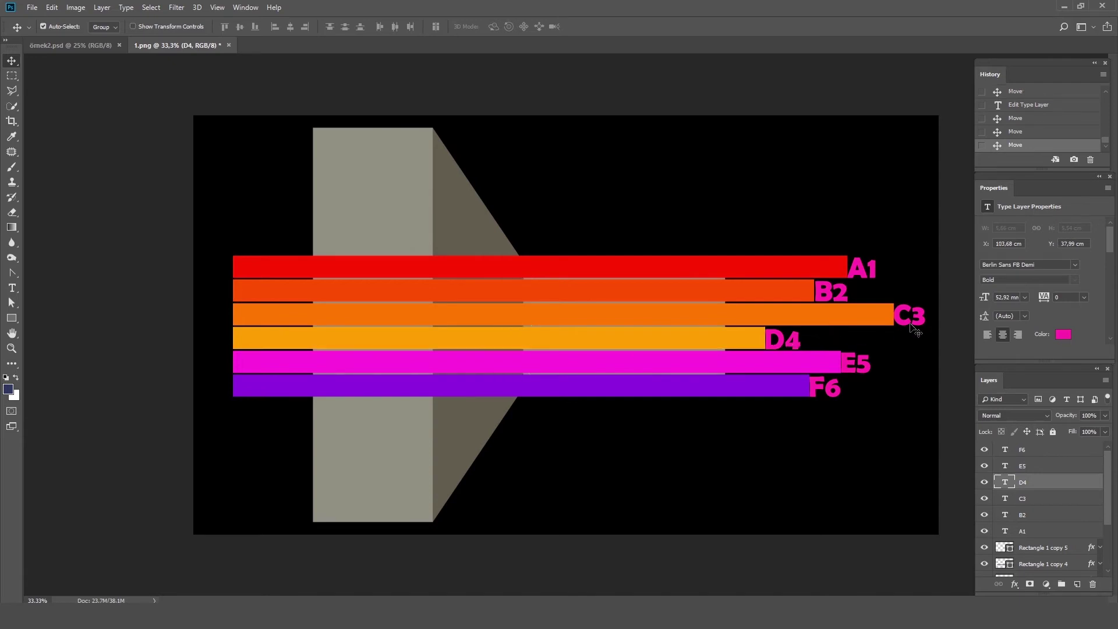
pyautogui.click(916, 322)
pyautogui.moveTo(917, 322); pyautogui.dragTo(920, 325)
pyautogui.moveTo(835, 299); pyautogui.dragTo(837, 299)
pyautogui.click(907, 391)
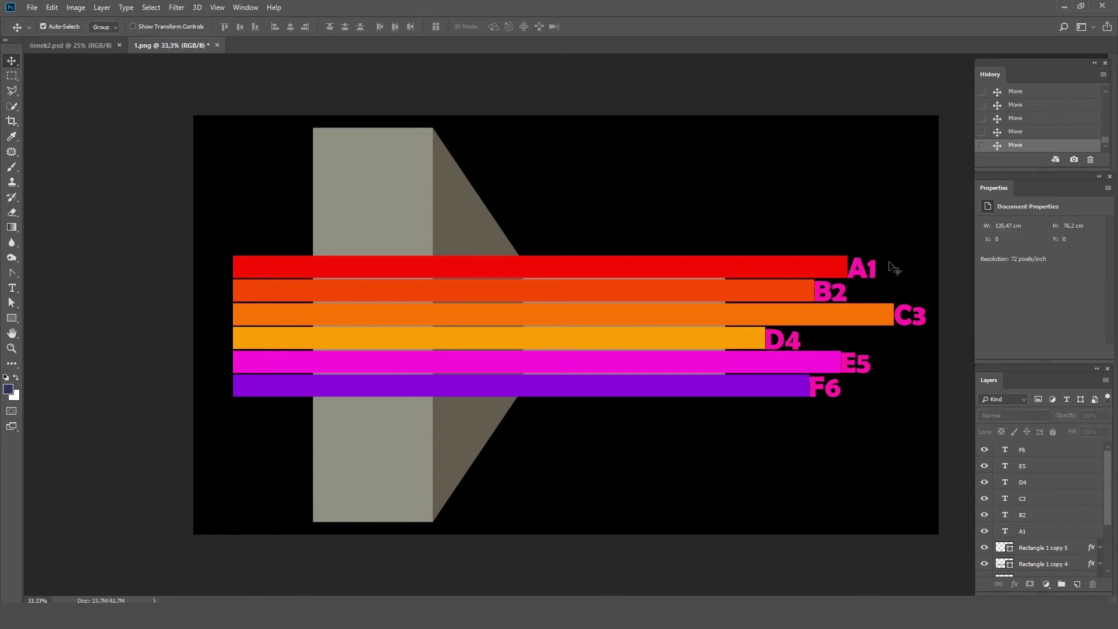
# Step: Give the A1 label a Color Overlay sampled from the red bar
pyautogui.click(872, 279)
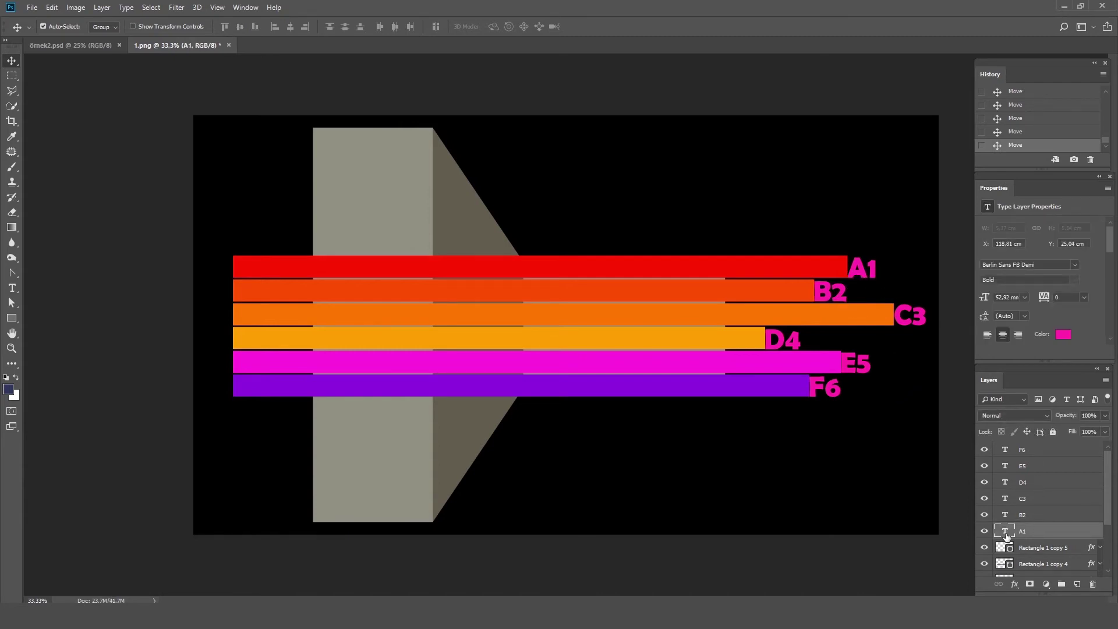
pyautogui.doubleClick(1006, 530)
pyautogui.click(1063, 334)
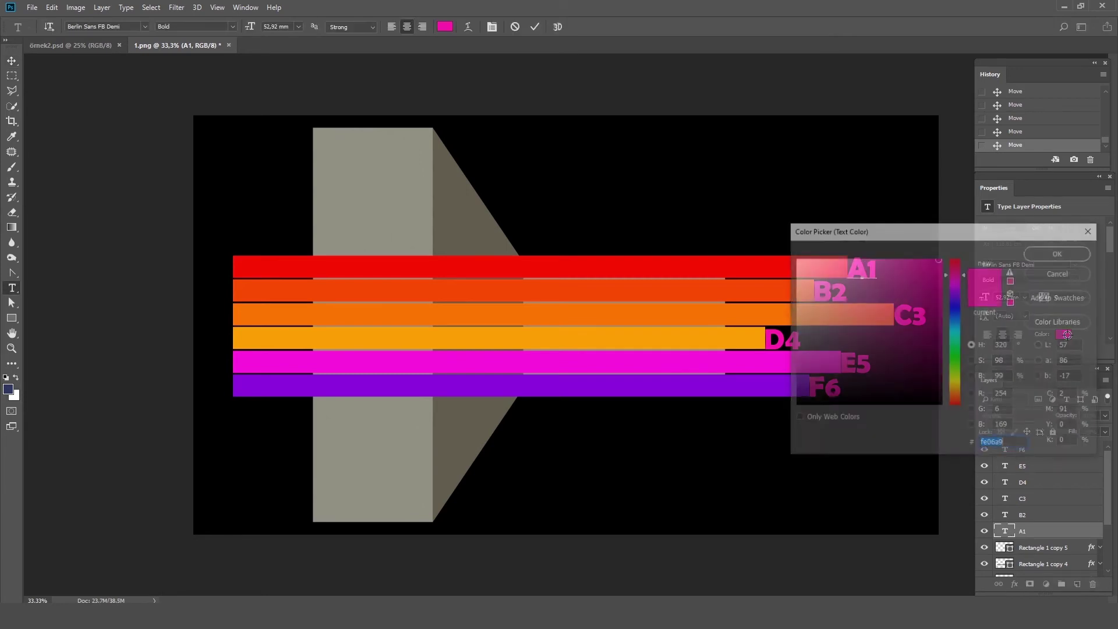
pyautogui.click(1078, 272)
pyautogui.press('Escape')
pyautogui.press('v')
pyautogui.doubleClick(1067, 528)
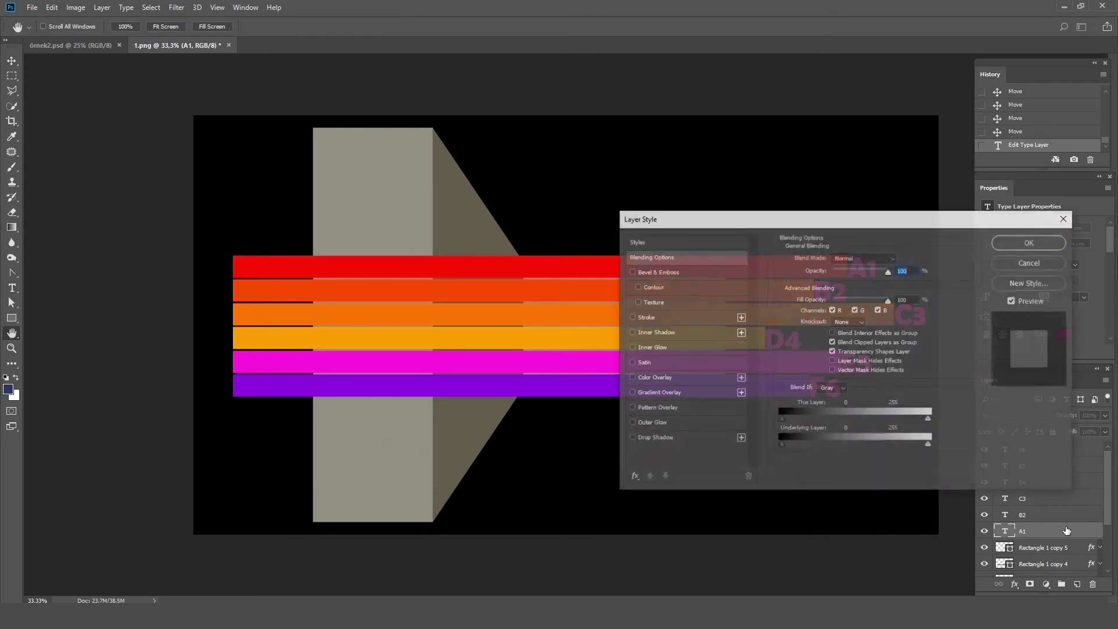
pyautogui.click(651, 378)
pyautogui.click(899, 258)
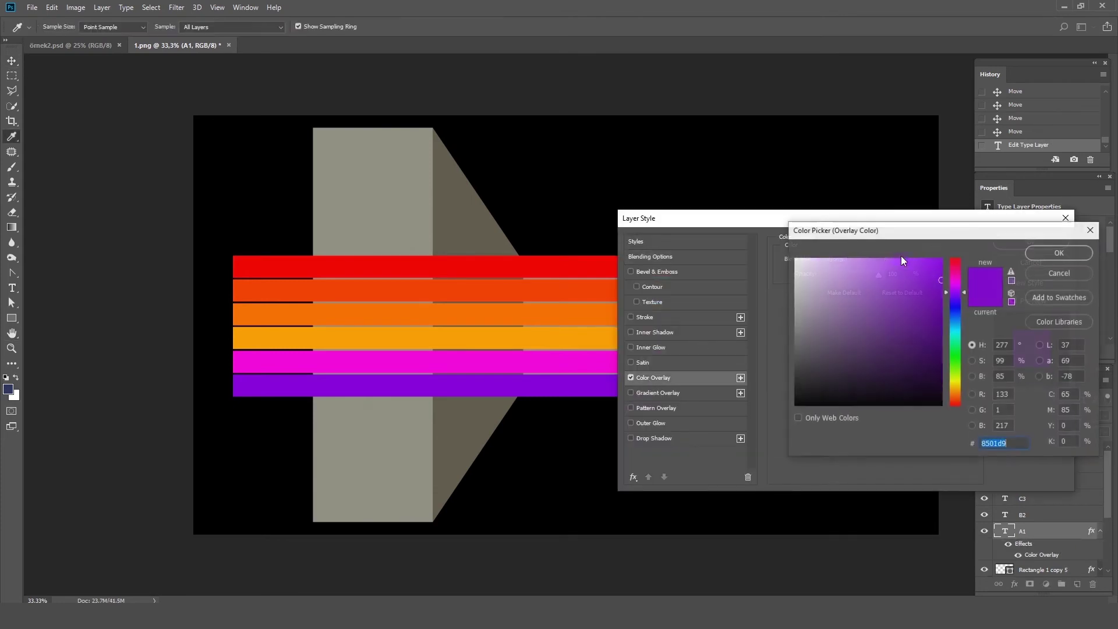
pyautogui.click(588, 268)
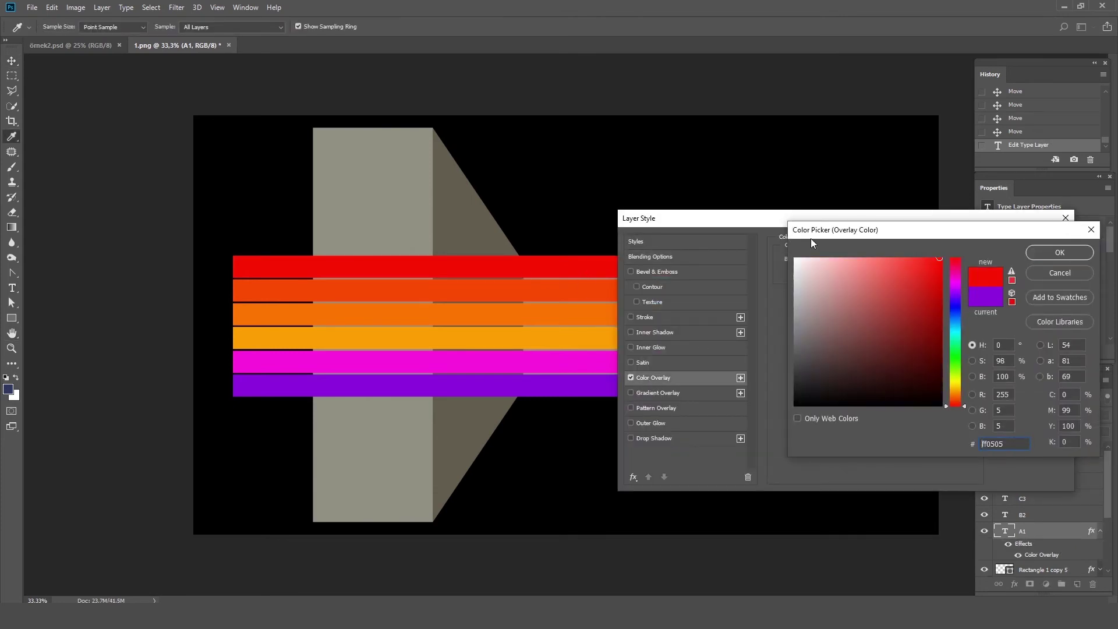
pyautogui.click(1060, 252)
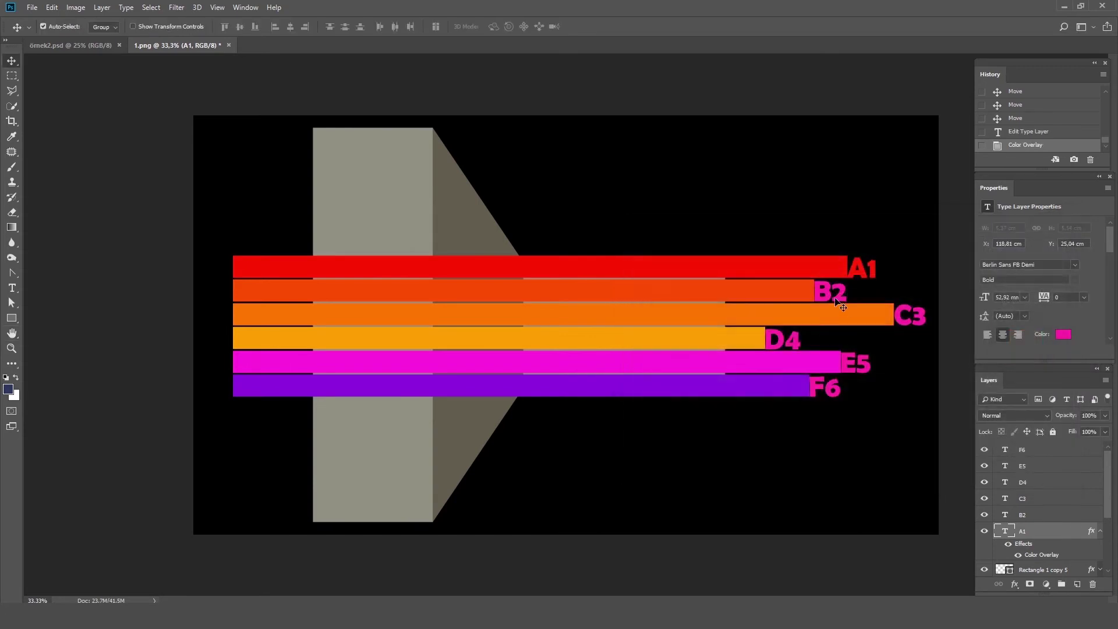
# Step: Give the B2 label an orange-red Color Overlay sampled from its bar
pyautogui.click(1058, 516)
pyautogui.doubleClick(1059, 516)
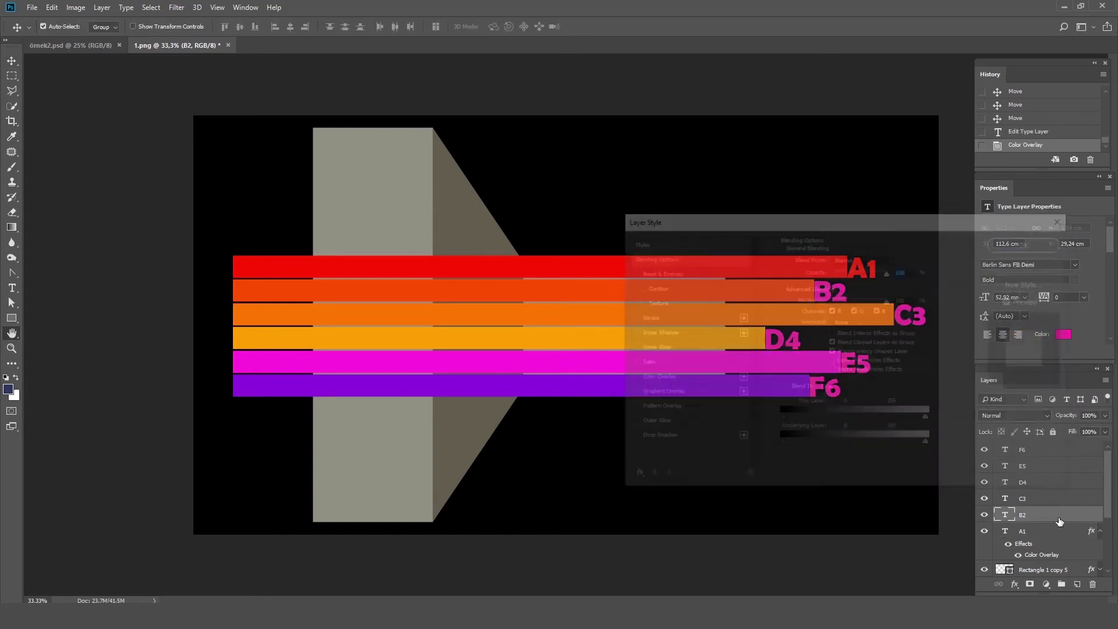
pyautogui.click(647, 392)
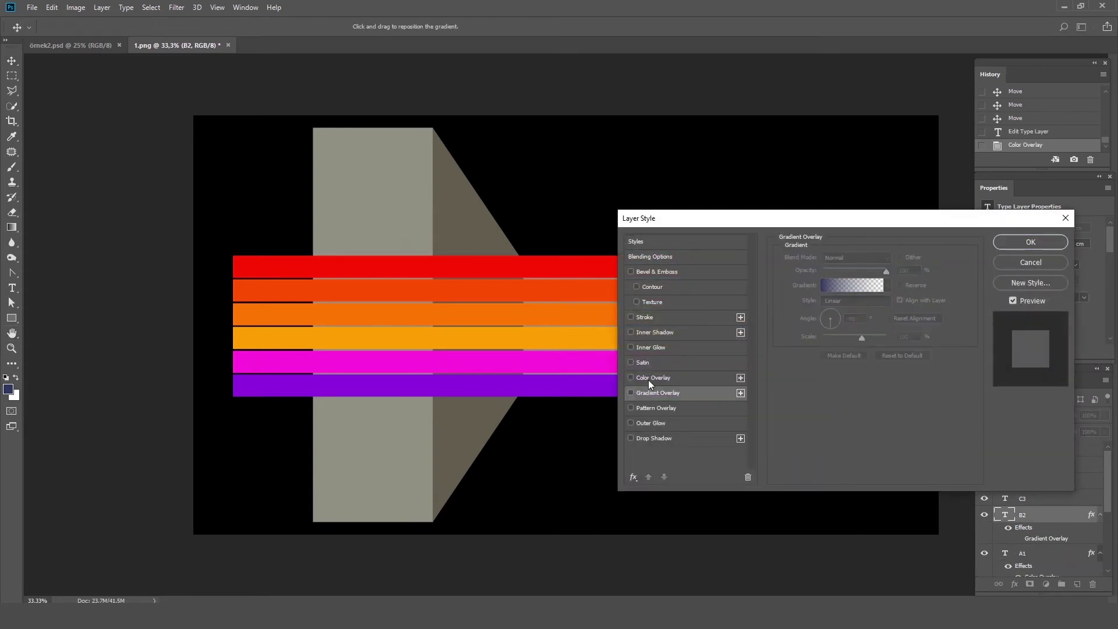
pyautogui.click(651, 378)
pyautogui.click(903, 256)
pyautogui.click(576, 289)
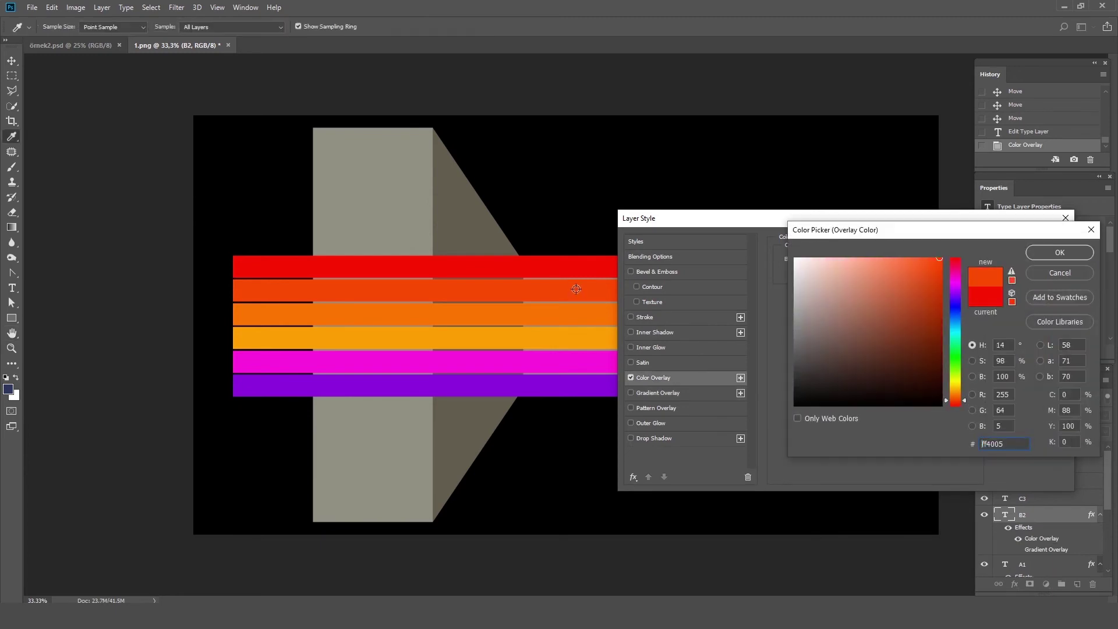
pyautogui.click(1060, 252)
# Step: Add Color Overlays to C3 (orange) and D4 (yellow-orange) matching their bars
pyautogui.click(923, 319)
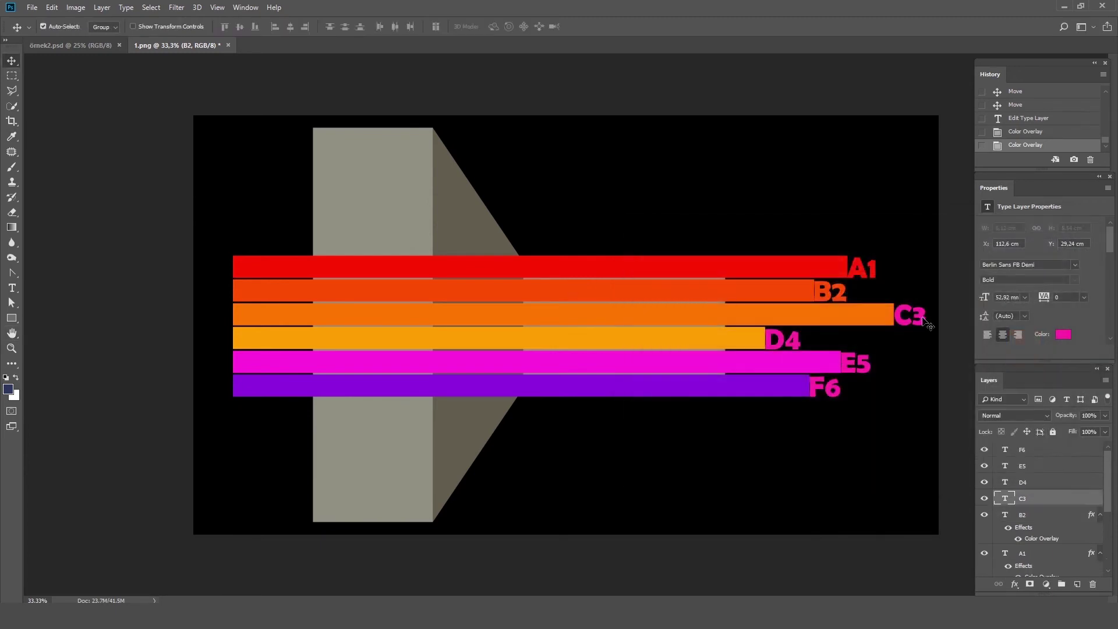
pyautogui.doubleClick(1054, 496)
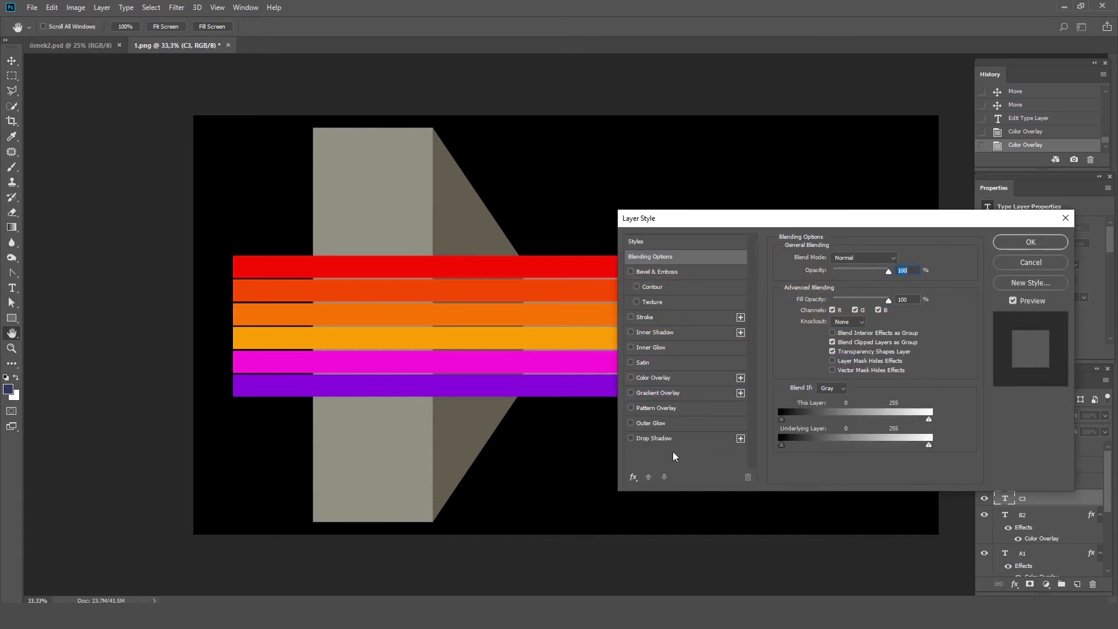
pyautogui.click(650, 378)
pyautogui.click(906, 263)
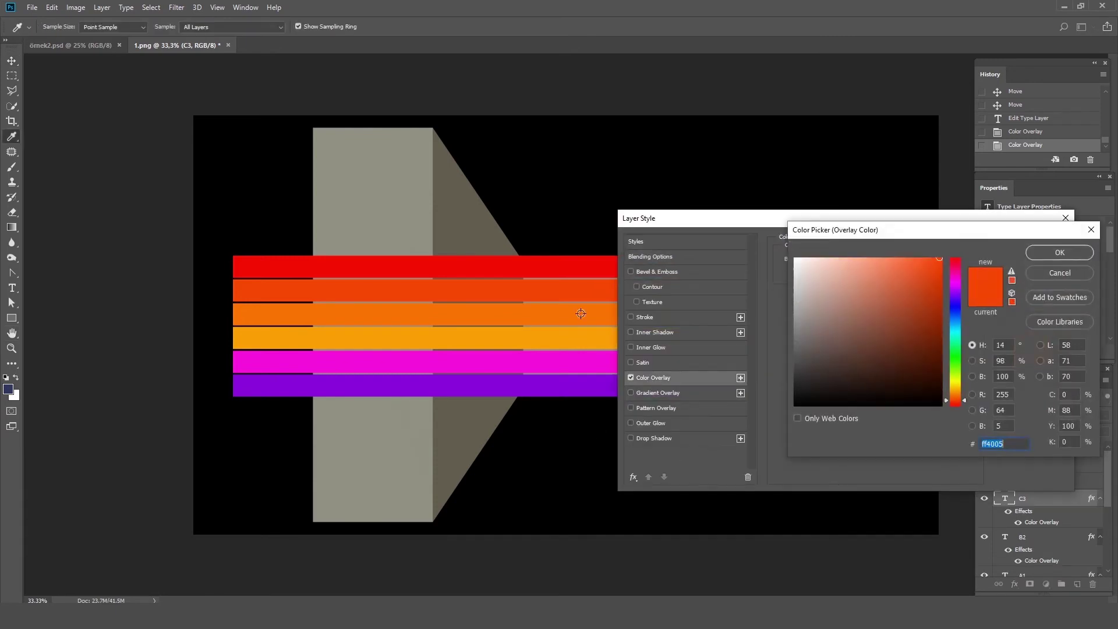
pyautogui.click(1045, 250)
pyautogui.click(1043, 242)
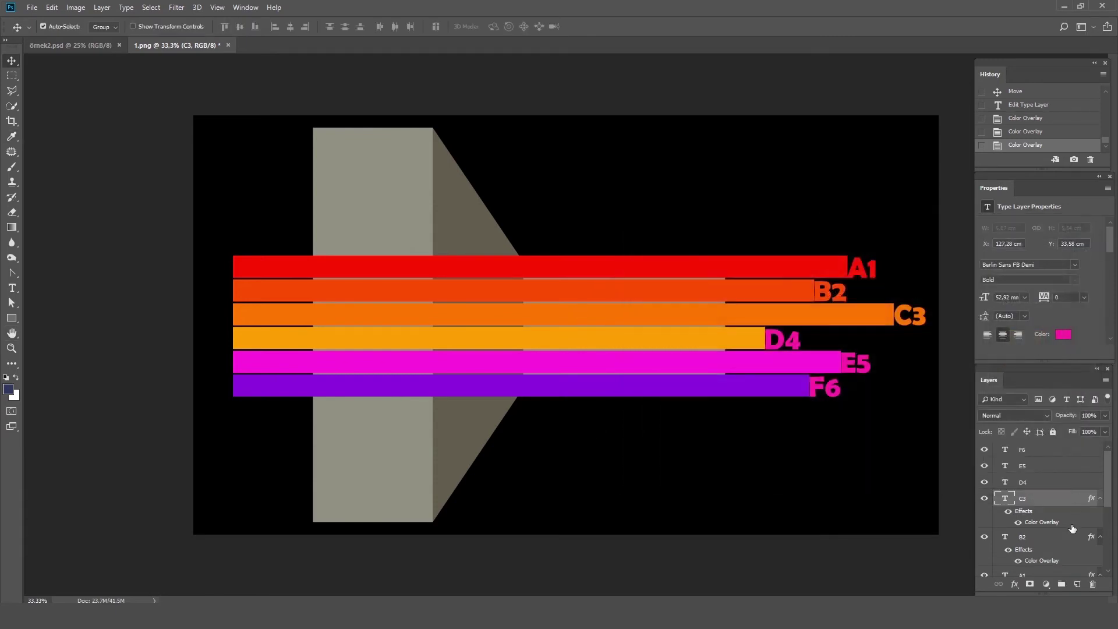
pyautogui.doubleClick(1058, 485)
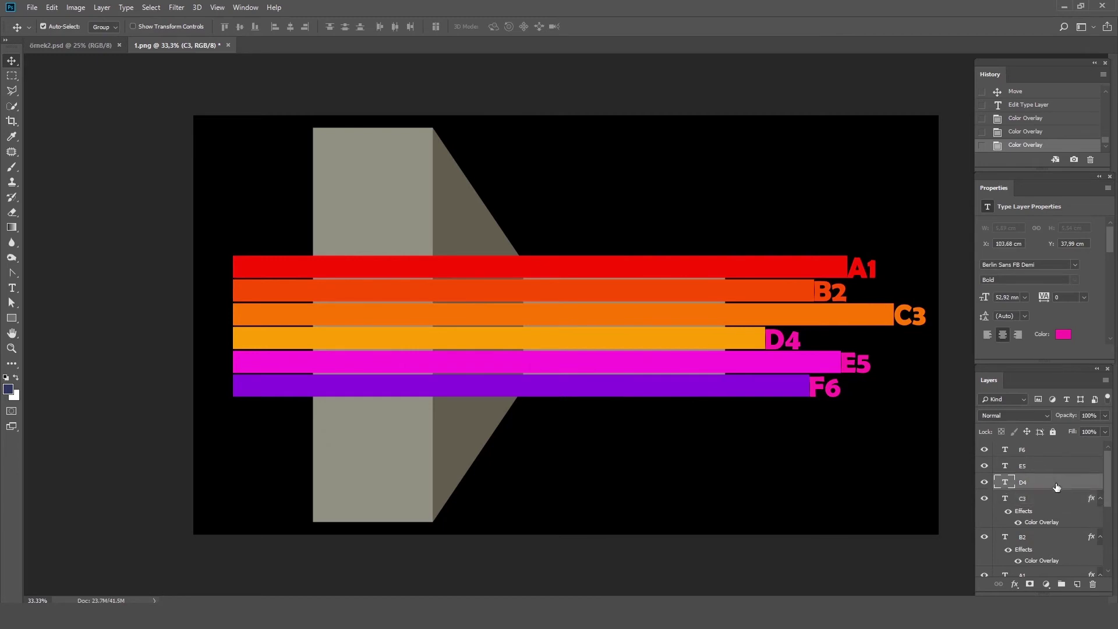
pyautogui.click(650, 377)
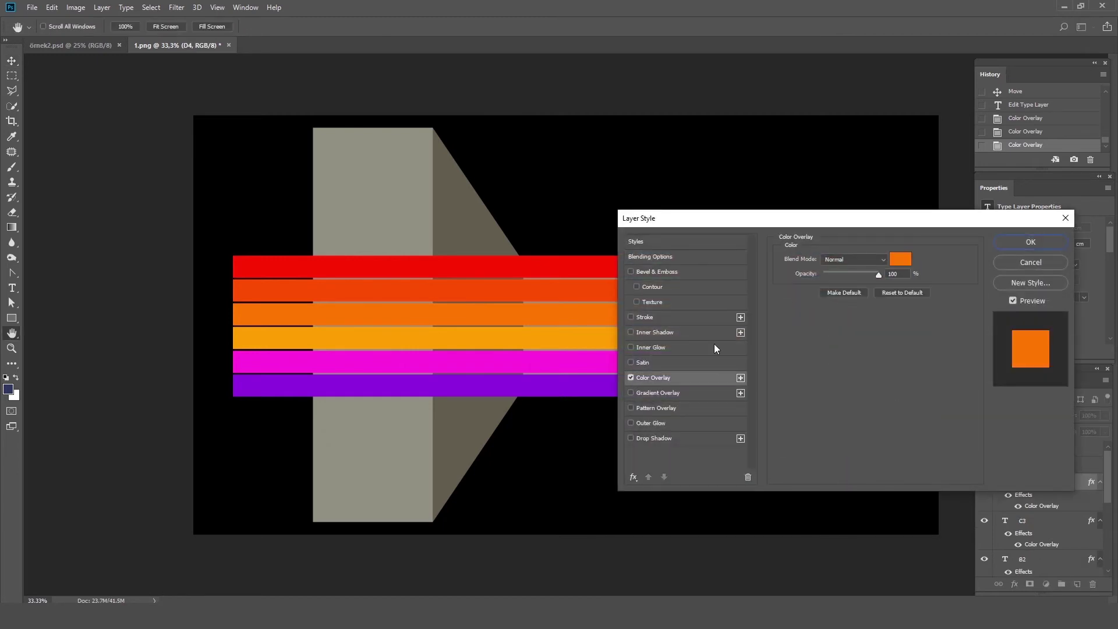
pyautogui.click(902, 256)
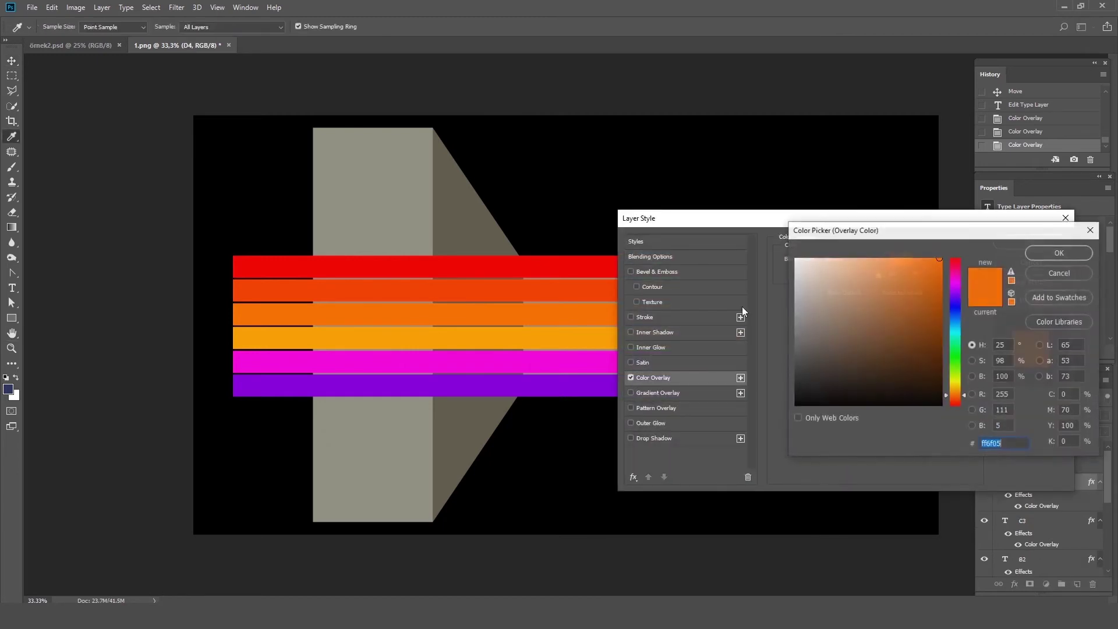
pyautogui.click(1060, 252)
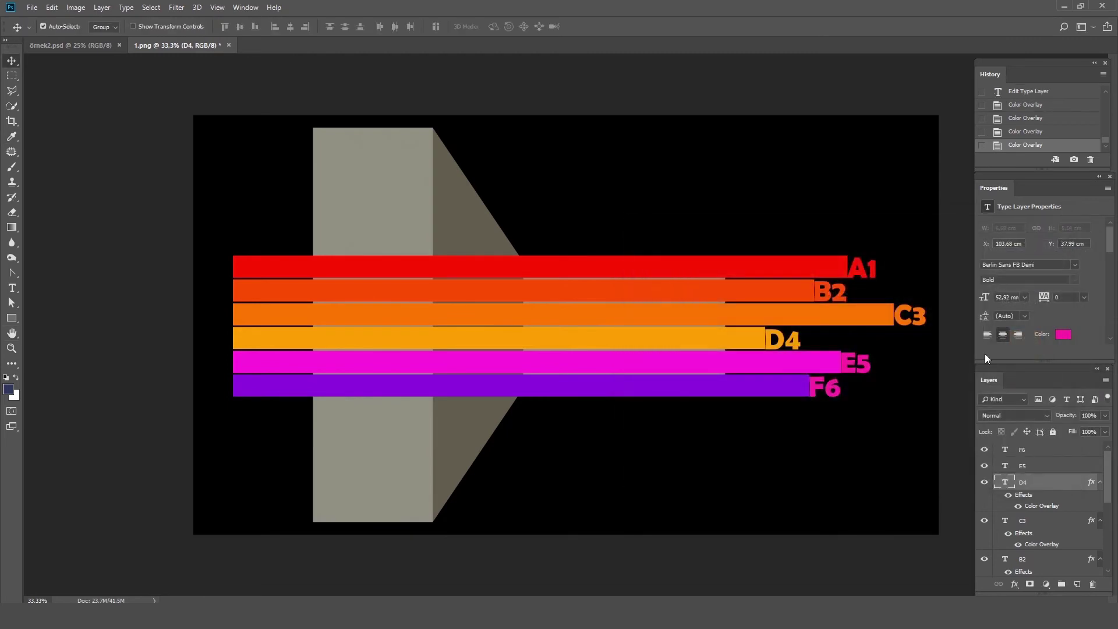
# Step: Add Color Overlays to E5 (magenta) and F6 (purple) matching their bars
pyautogui.click(862, 368)
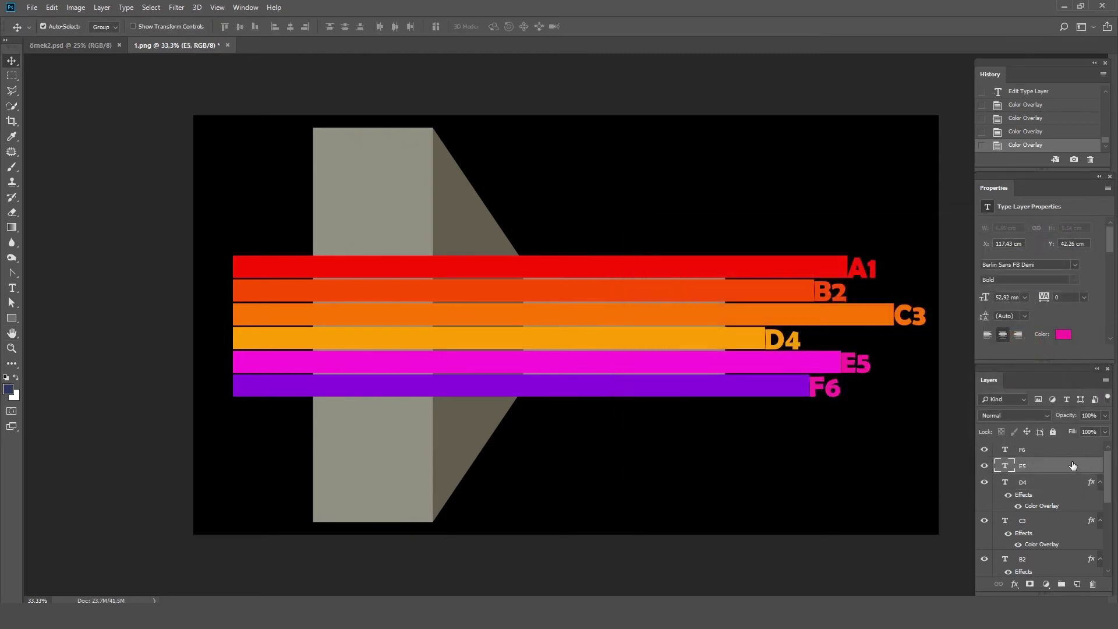
pyautogui.doubleClick(1073, 465)
pyautogui.click(647, 377)
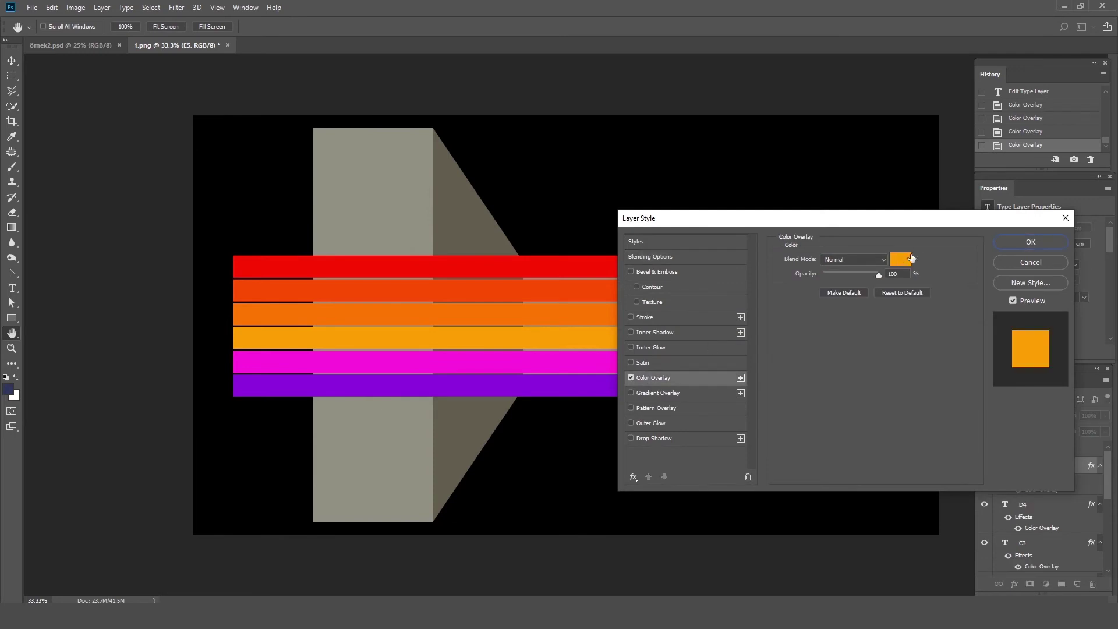
pyautogui.click(911, 258)
pyautogui.click(581, 365)
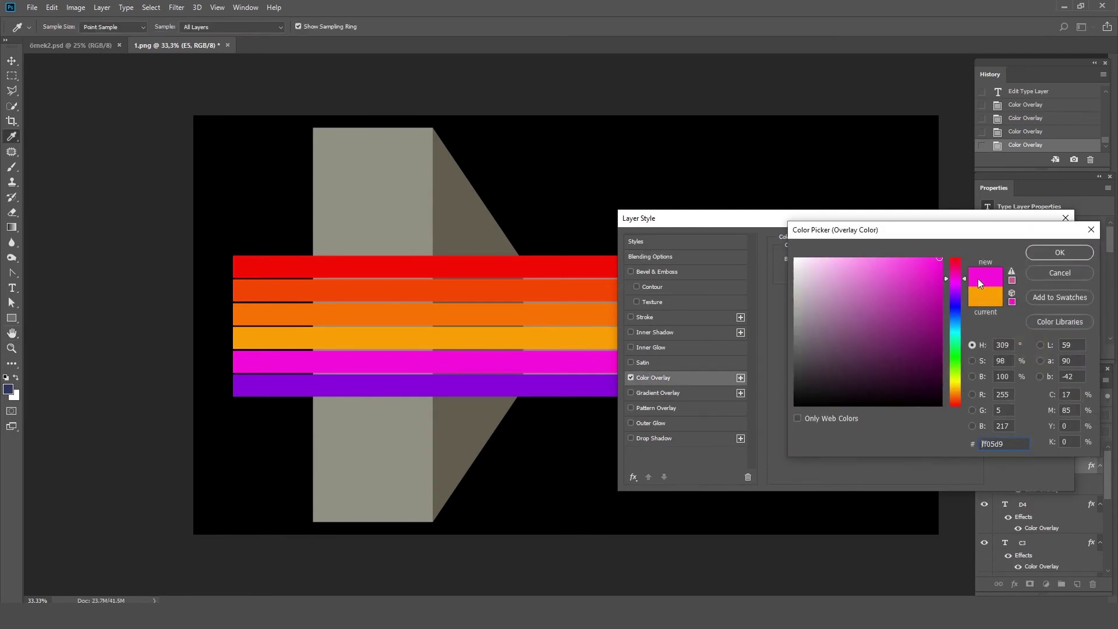
pyautogui.click(1057, 253)
pyautogui.click(841, 400)
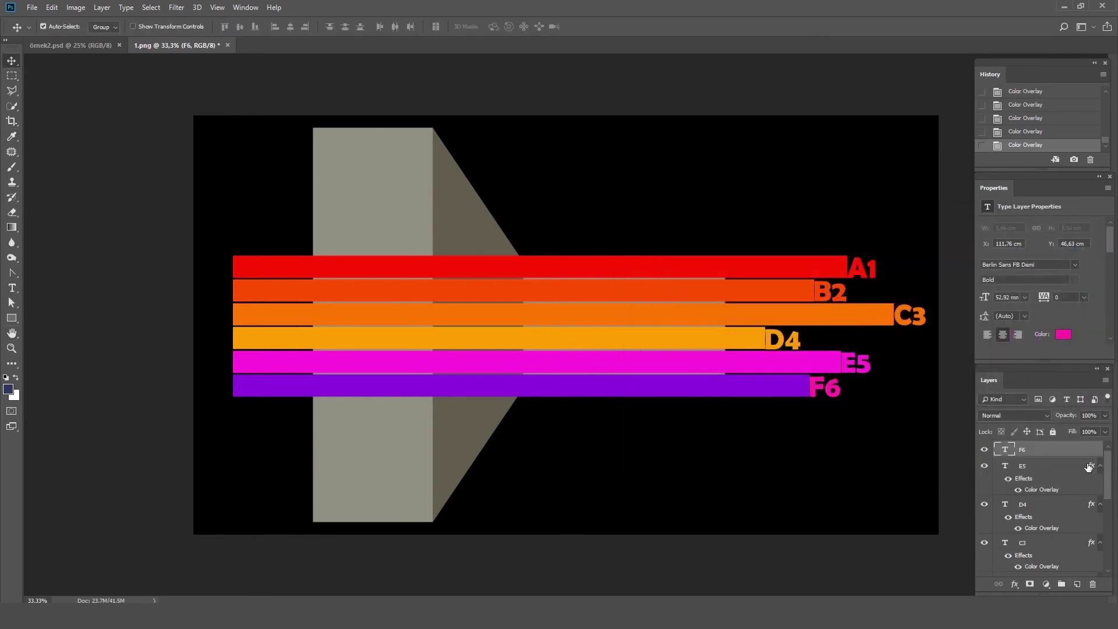
pyautogui.doubleClick(1069, 451)
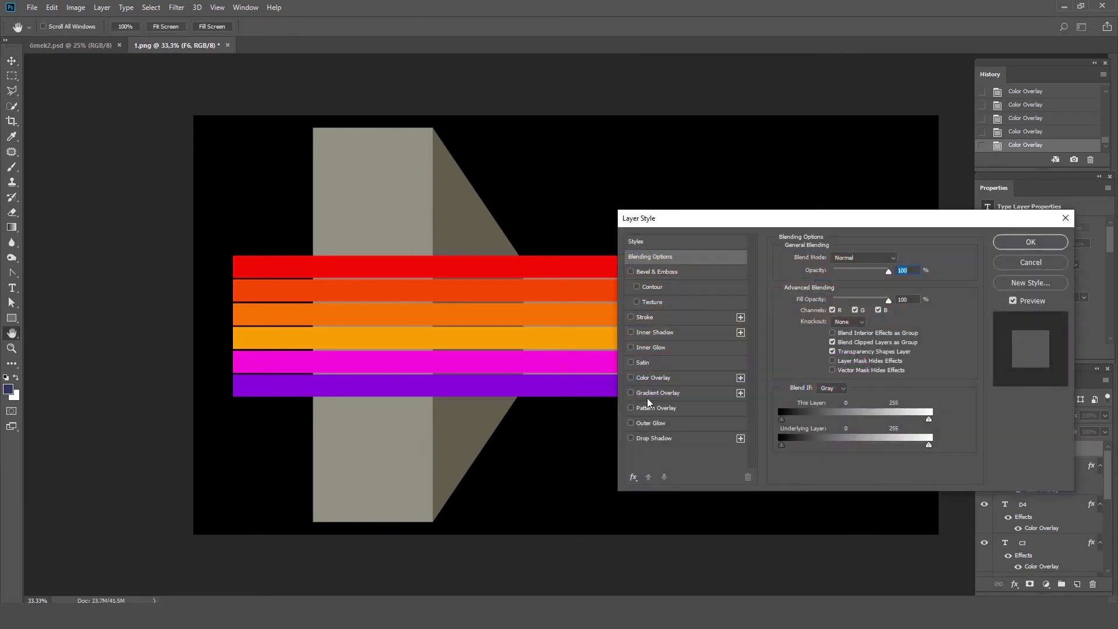
pyautogui.click(644, 376)
pyautogui.click(907, 261)
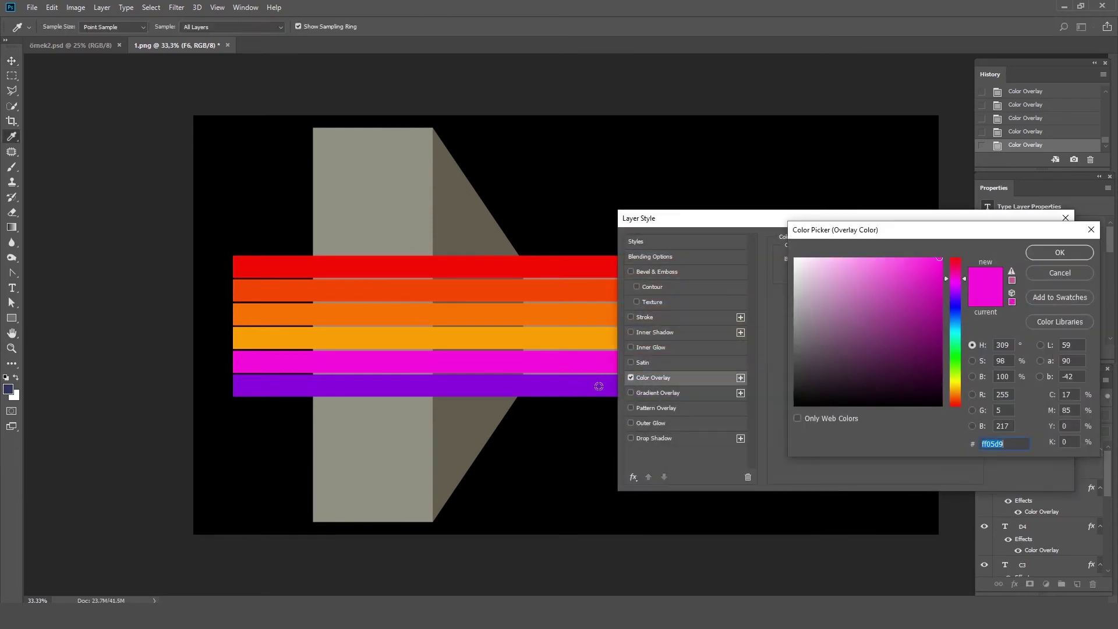
pyautogui.press('Return')
# Step: Apply F6's purple overlay and collapse the layer effect lists
pyautogui.click(1028, 238)
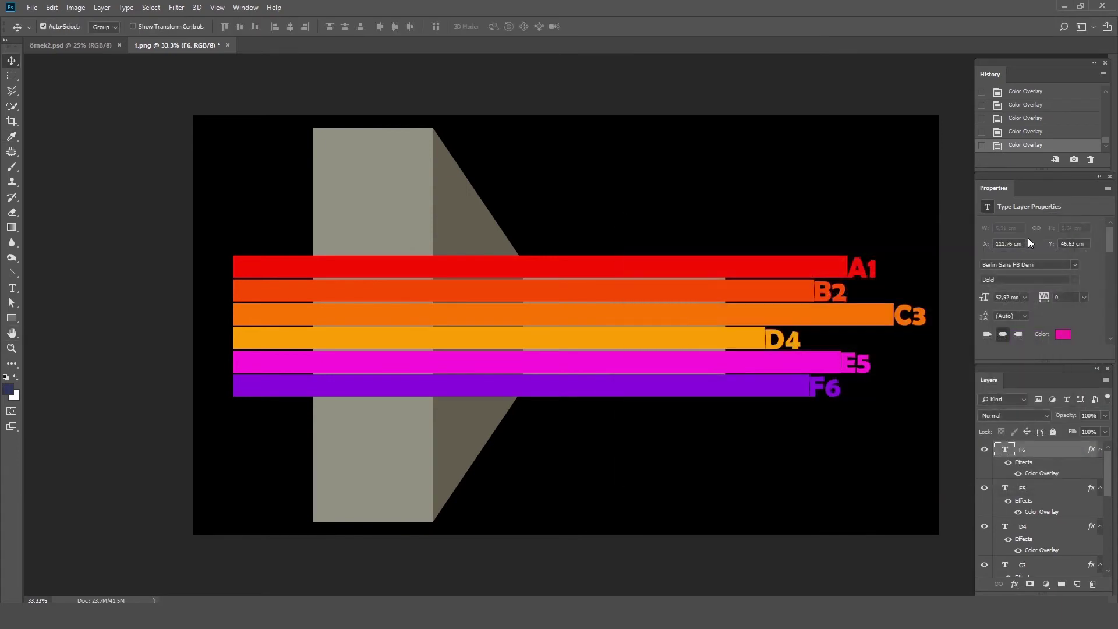
pyautogui.keyDown('alt'); pyautogui.click(1100, 449); pyautogui.keyUp('alt')
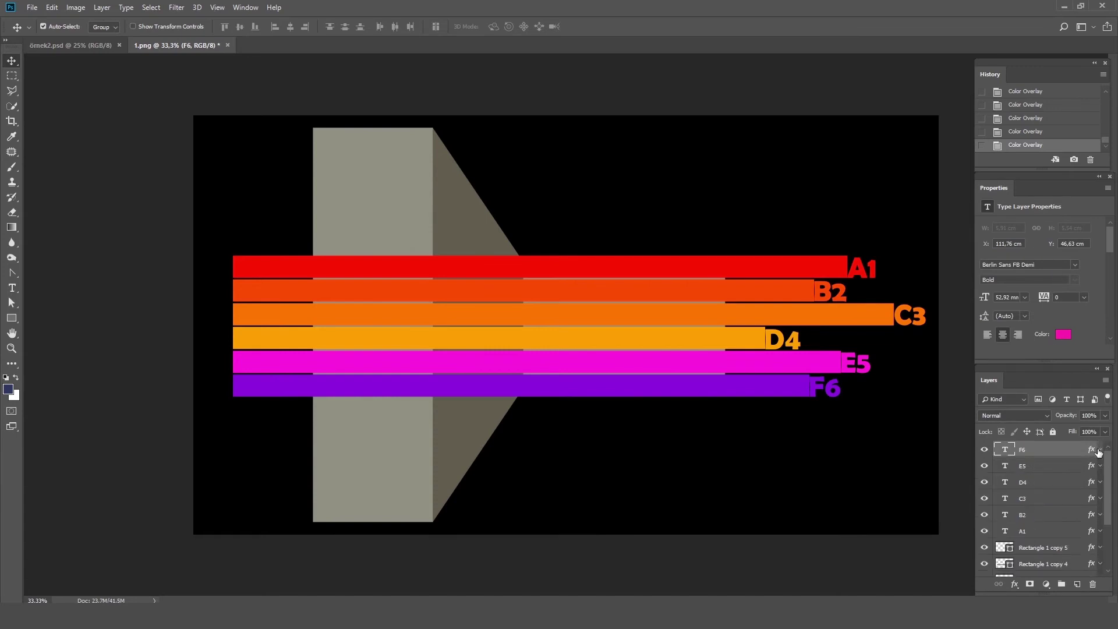
pyautogui.click(852, 422)
# Step: Nudge the F6, E5, D4, C3 and B2 labels right with Shift+Right, then deselect
pyautogui.click(838, 389)
pyautogui.hotkey('shift', 'Right')
pyautogui.hotkey('shift', 'Right')
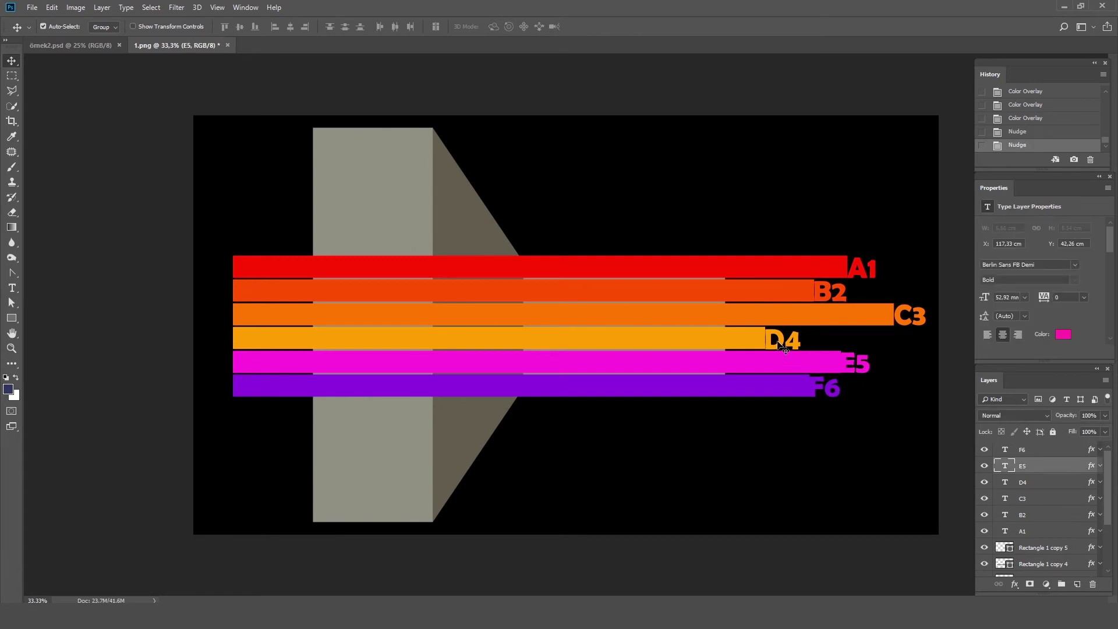
pyautogui.click(780, 343)
pyautogui.hotkey('shift', 'Right')
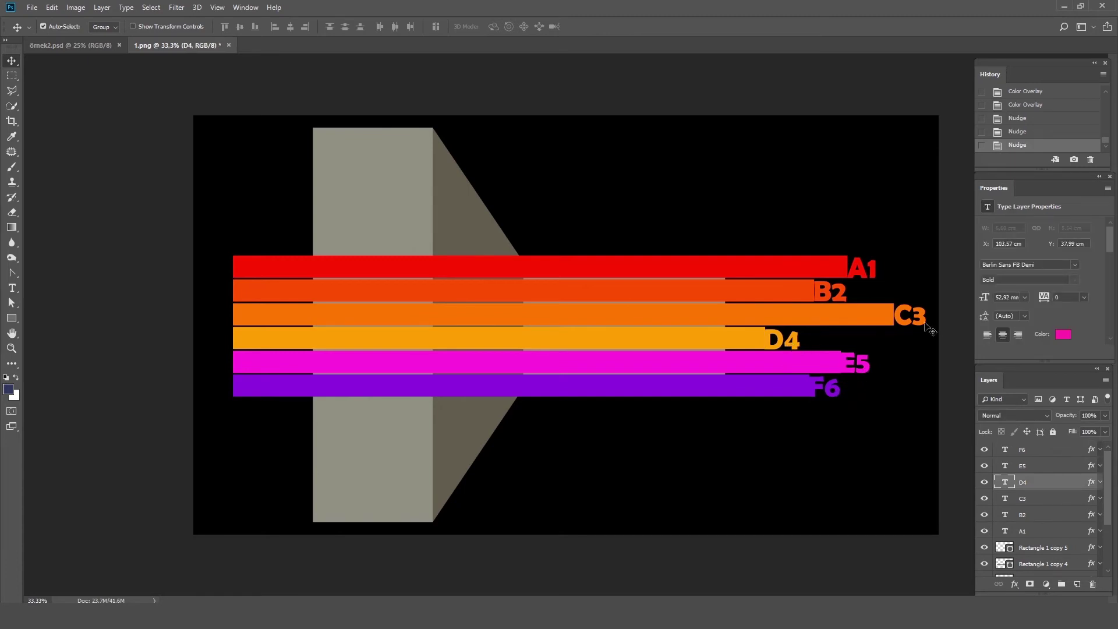
pyautogui.click(924, 324)
pyautogui.hotkey('shift', 'Right')
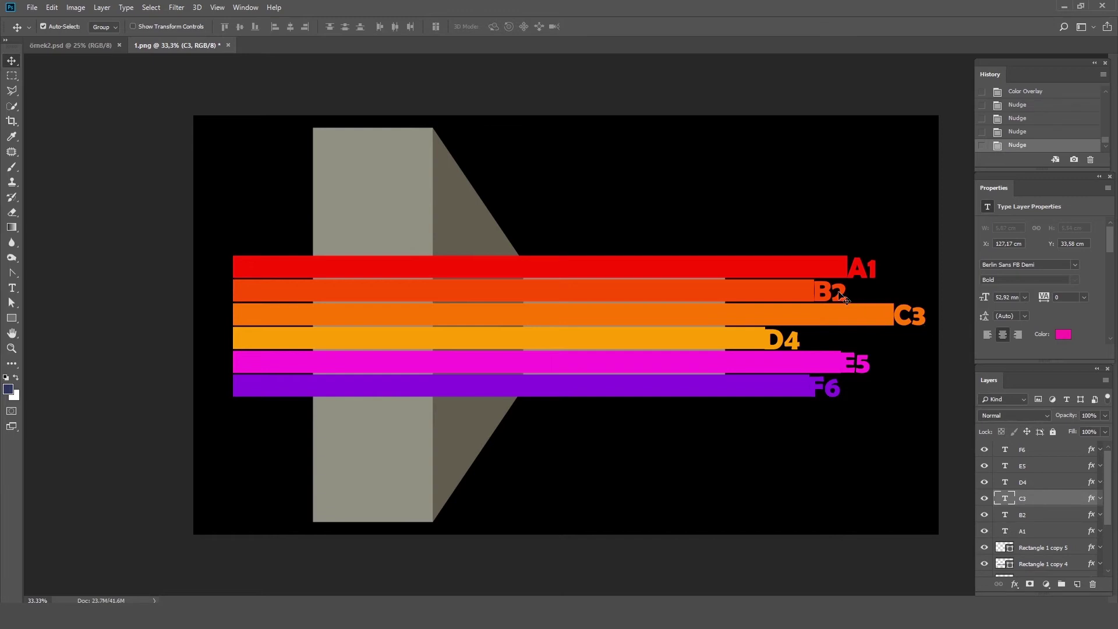
pyautogui.click(844, 295)
pyautogui.hotkey('shift', 'Right')
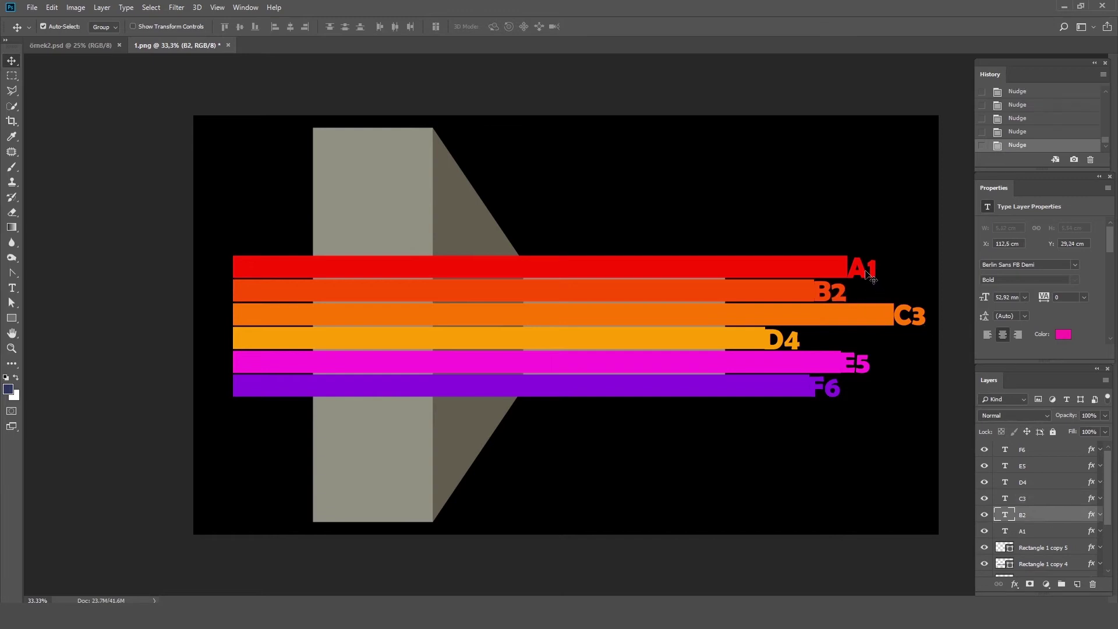
pyautogui.click(868, 274)
pyautogui.click(881, 448)
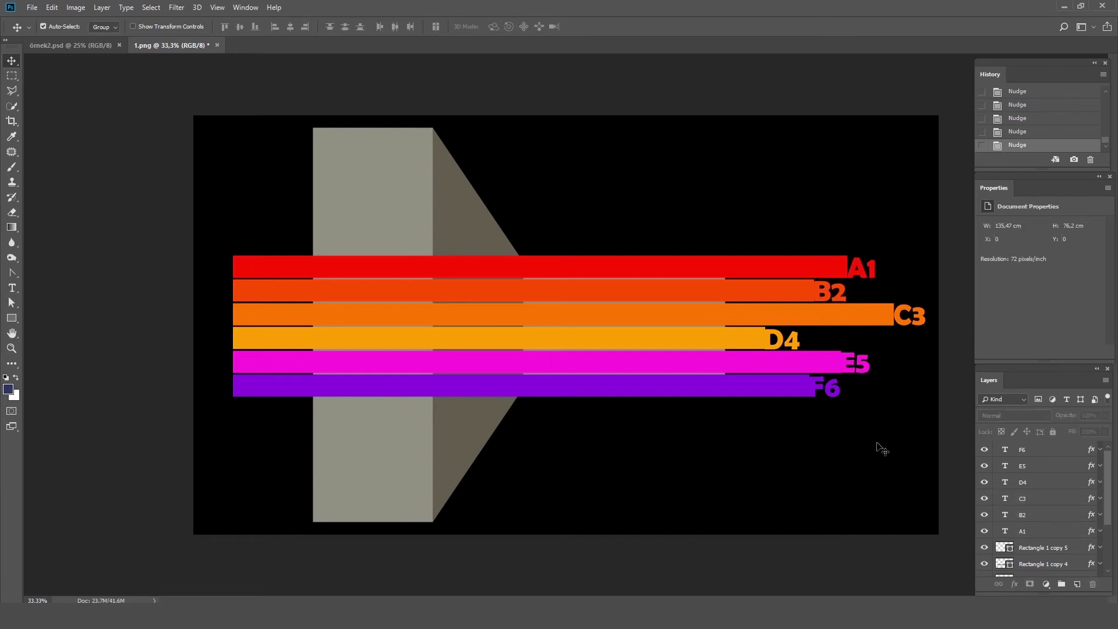
# Step: Group the bars and labels, duplicate the group, hide the original and merge the copy
pyautogui.moveTo(213, 195); pyautogui.dragTo(922, 451)
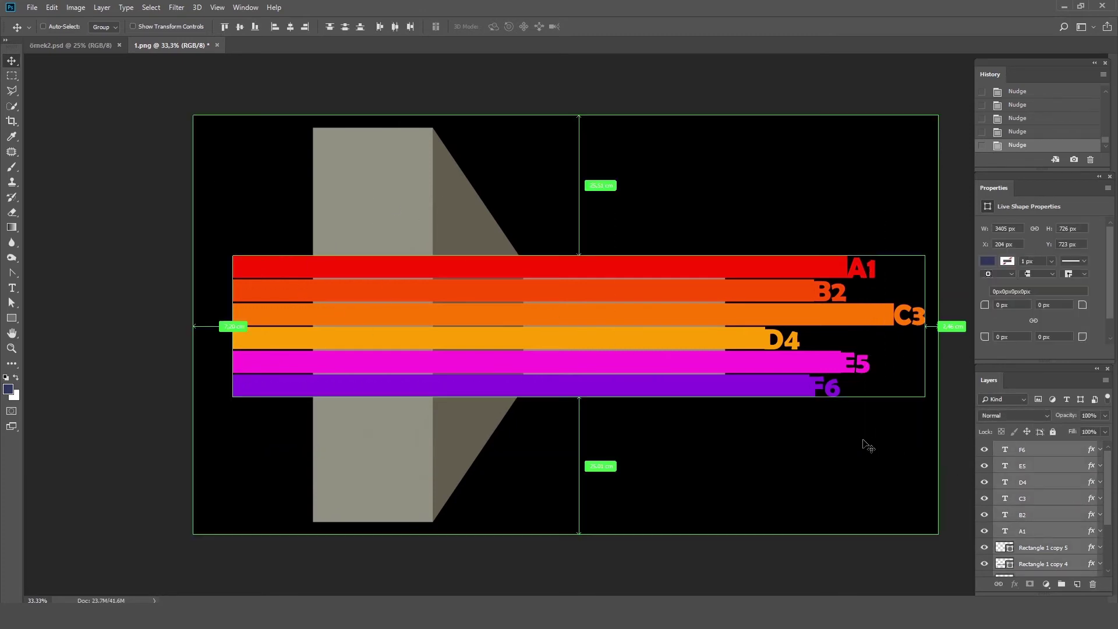
pyautogui.hotkey('ctrl', 'g')
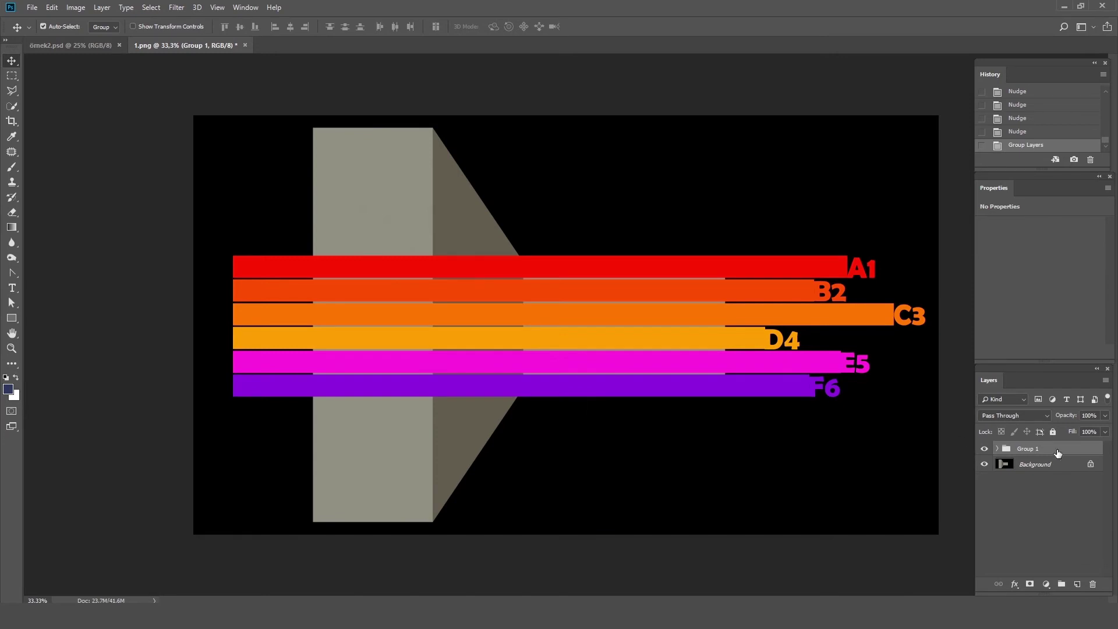
pyautogui.moveTo(1052, 452); pyautogui.dragTo(1075, 580)
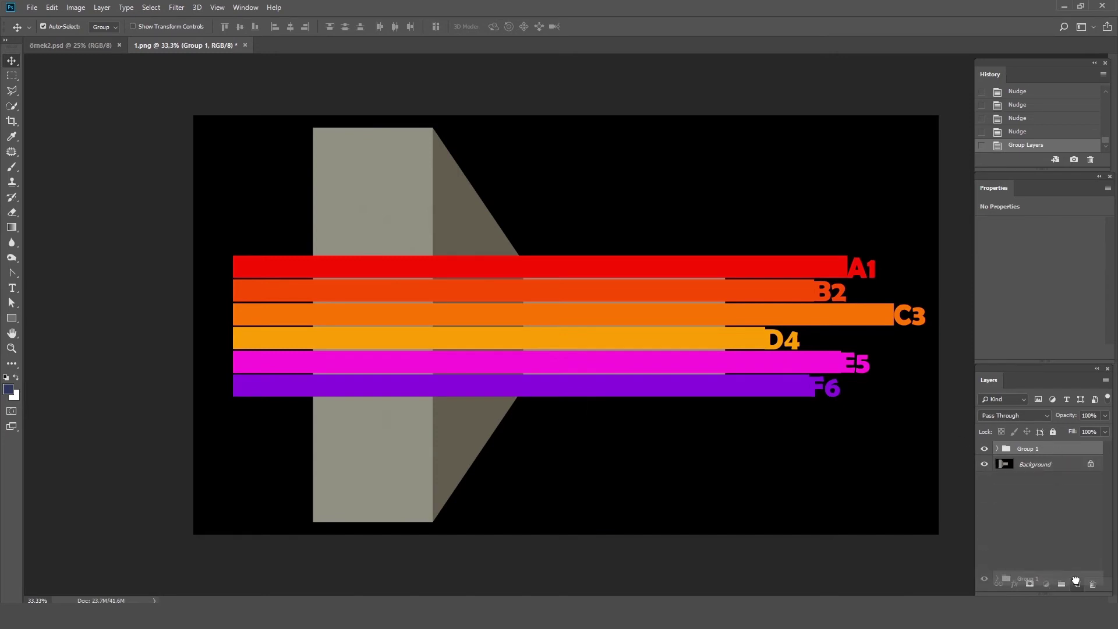
pyautogui.click(984, 462)
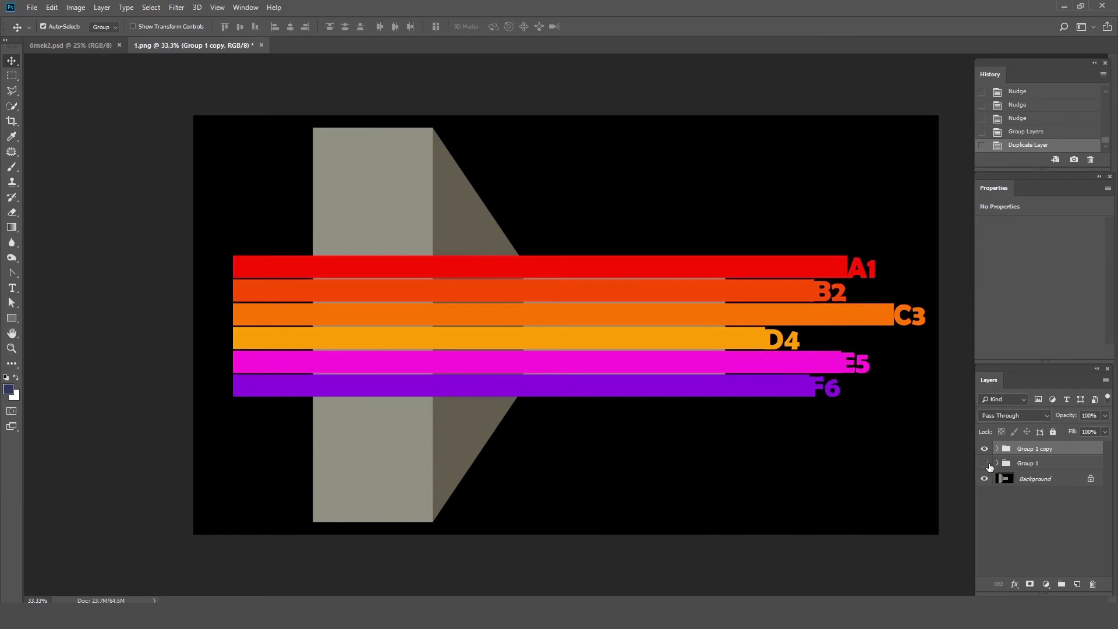
pyautogui.rightClick(1065, 452)
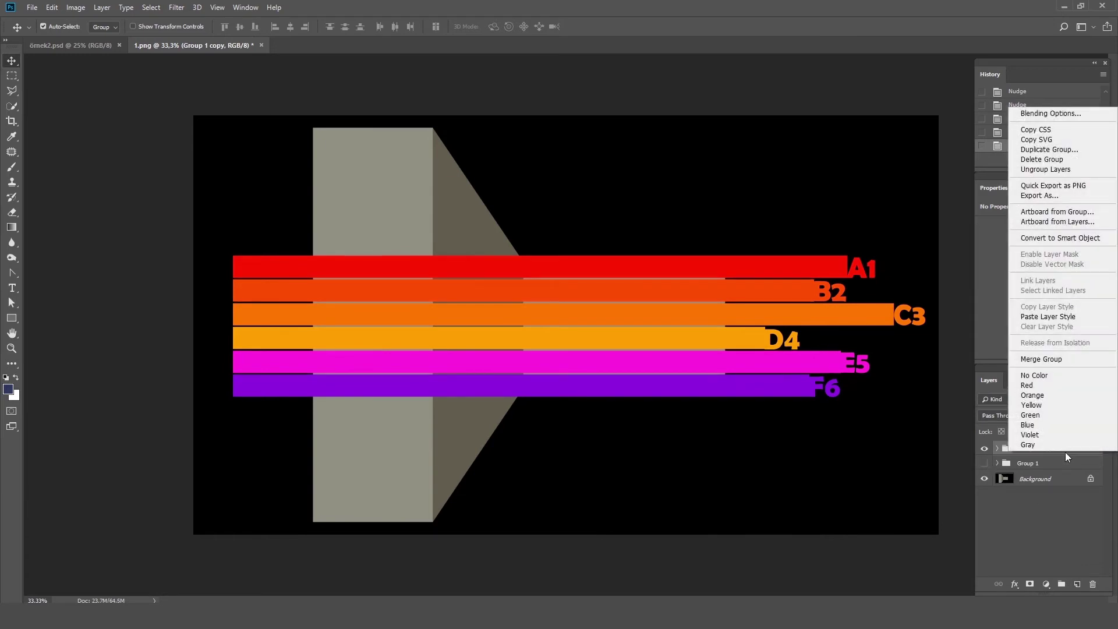
pyautogui.click(1061, 359)
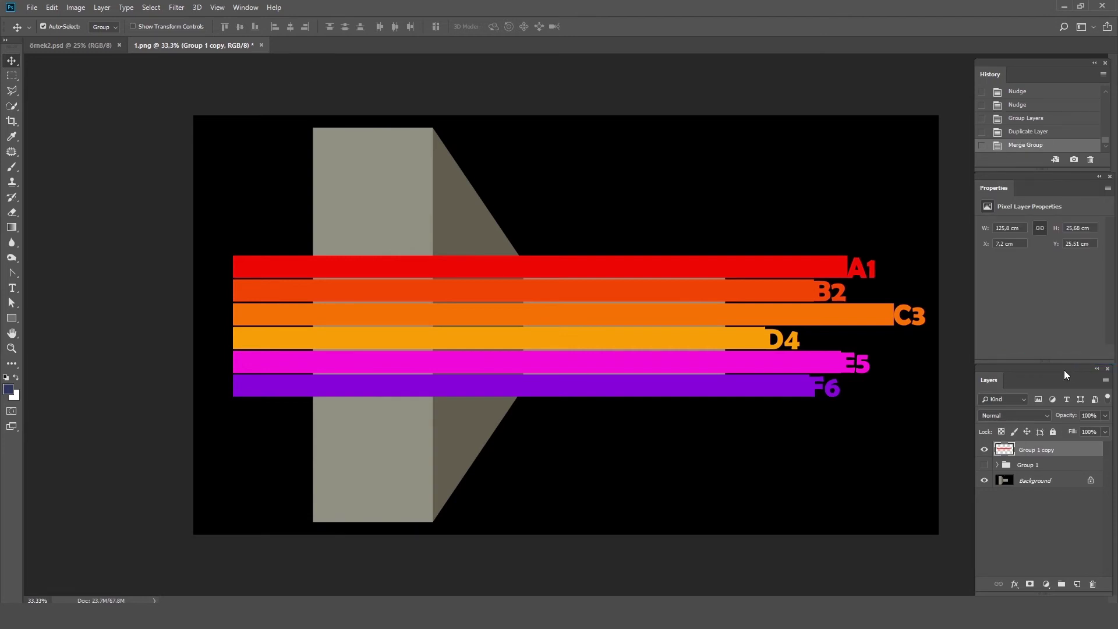
# Step: Load the merged Group 1 copy as a selection and cut it with Ctrl+X
pyautogui.press('ctrl')
pyautogui.keyDown('ctrl'); pyautogui.click(1003, 451); pyautogui.keyUp('ctrl')
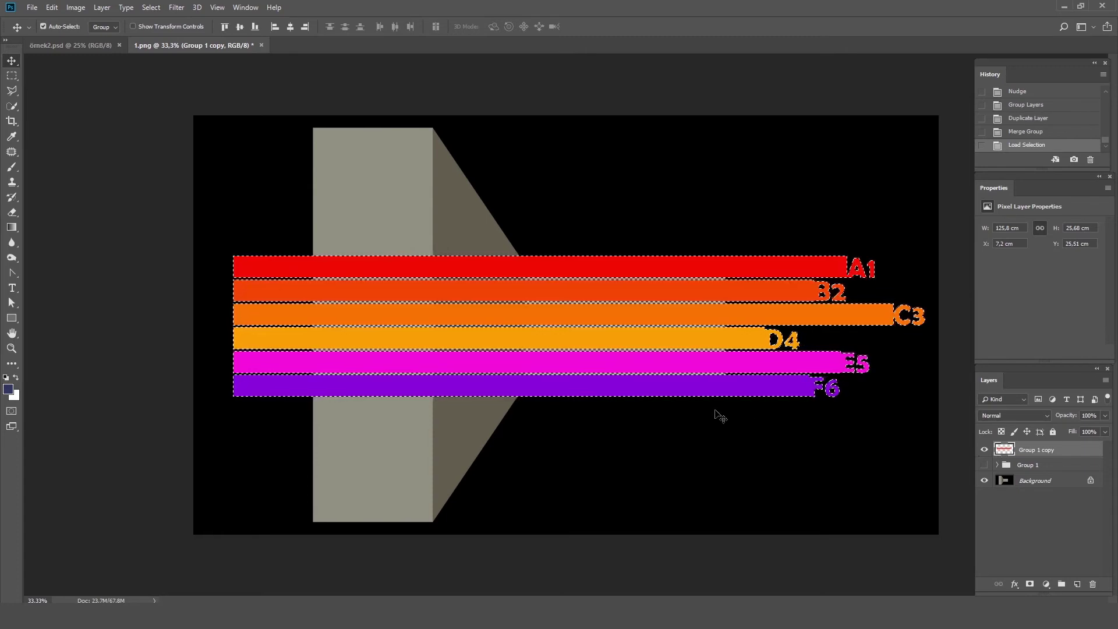
pyautogui.press('ctrl')
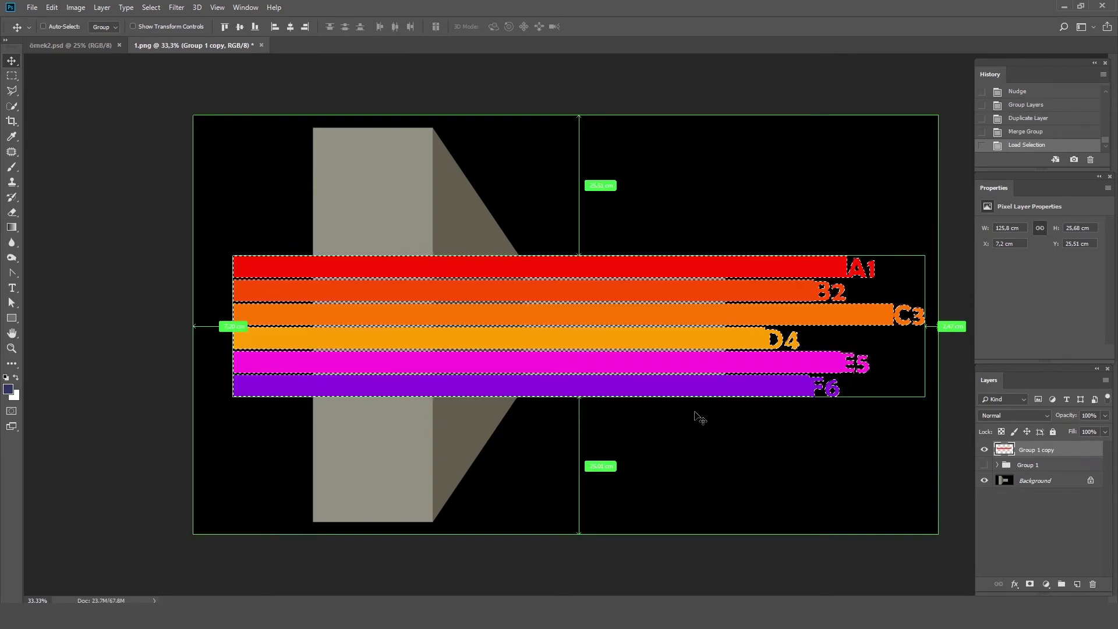
pyautogui.hotkey('ctrl', 'x')
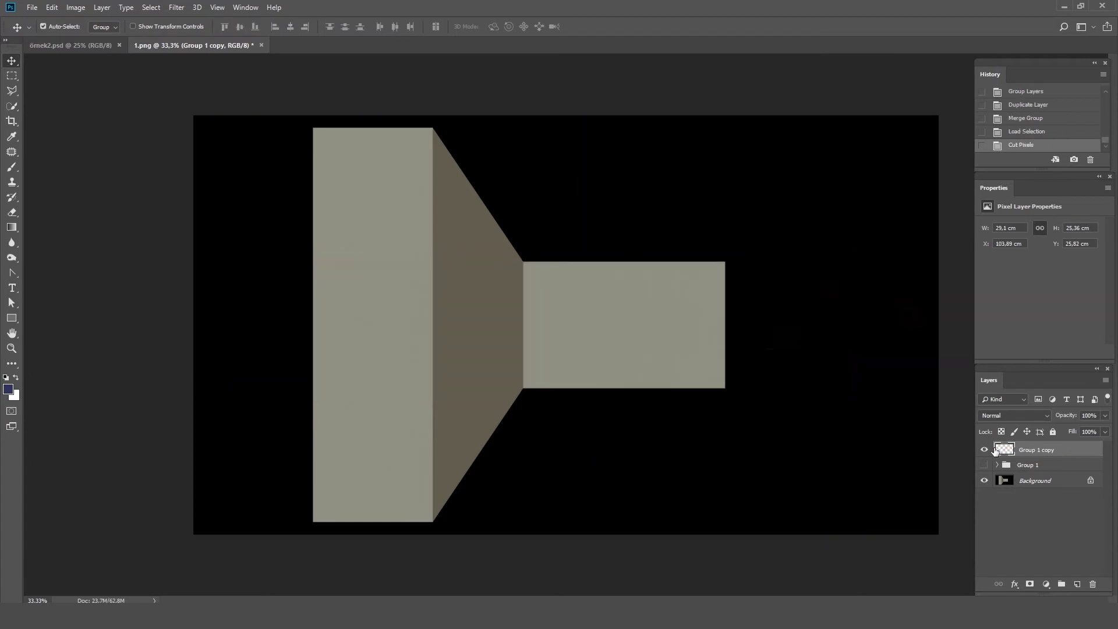
# Step: Hide Group 1 copy and add a new empty Layer 1
pyautogui.click(985, 451)
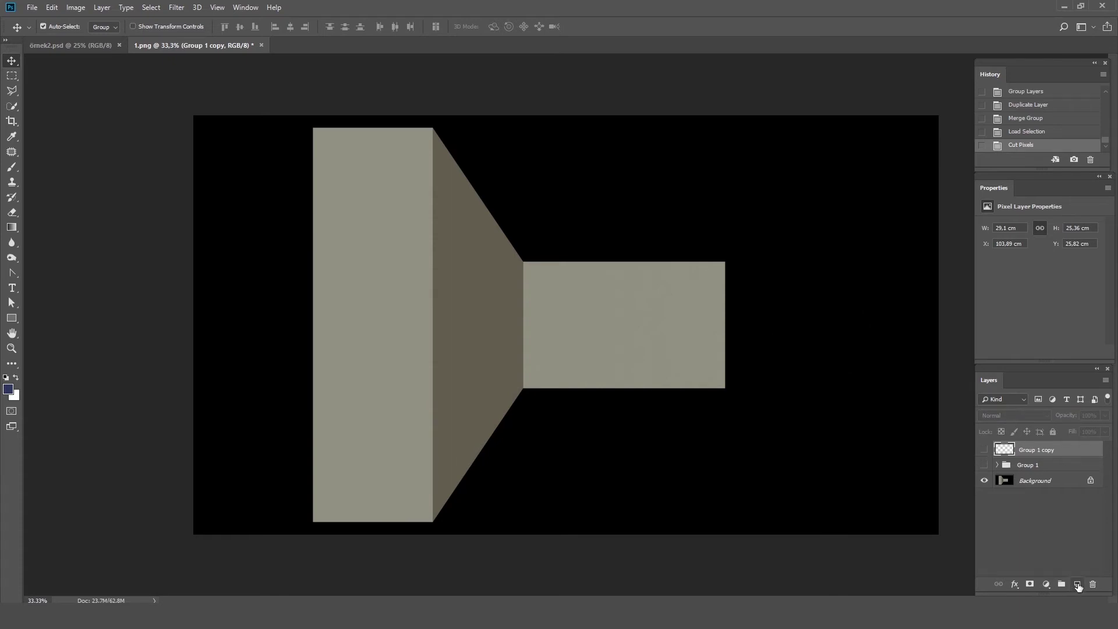
pyautogui.hotkey('ctrl', 'shift', 'alt', 'n')
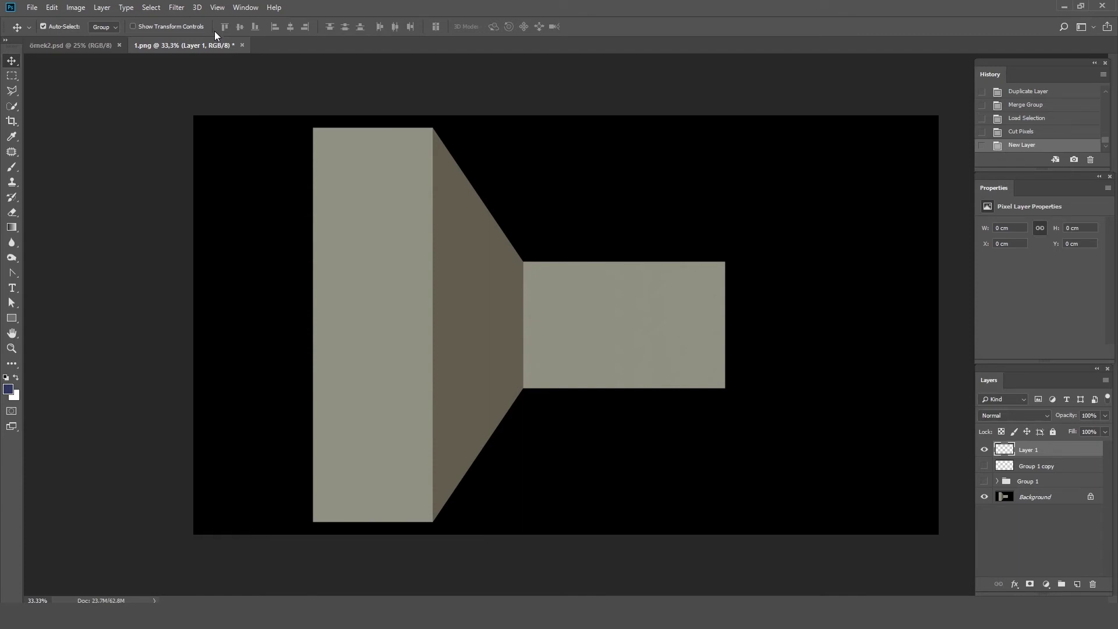
pyautogui.click(178, 8)
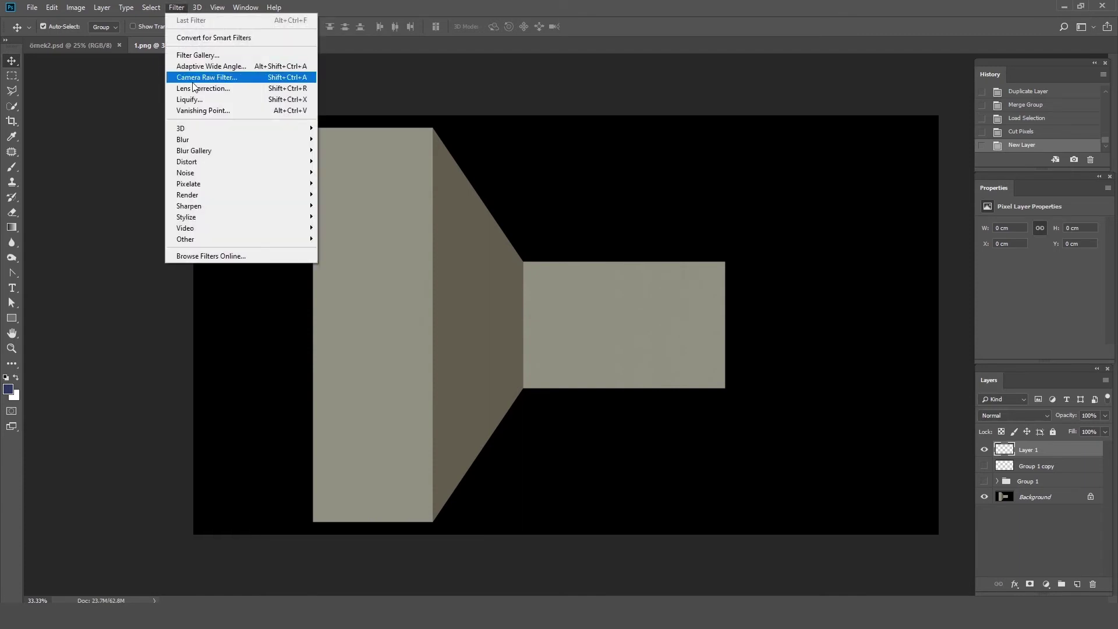
# Step: In Vanishing Point, select the whole perspective plane and paste the coloured bars
pyautogui.click(209, 111)
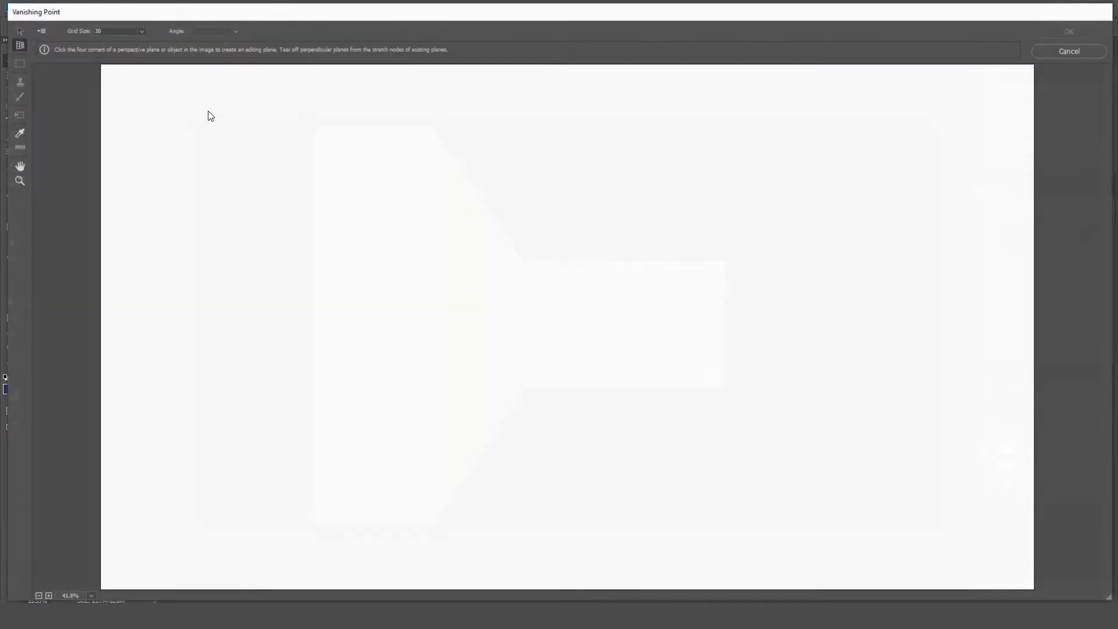
pyautogui.click(17, 67)
pyautogui.doubleClick(461, 249)
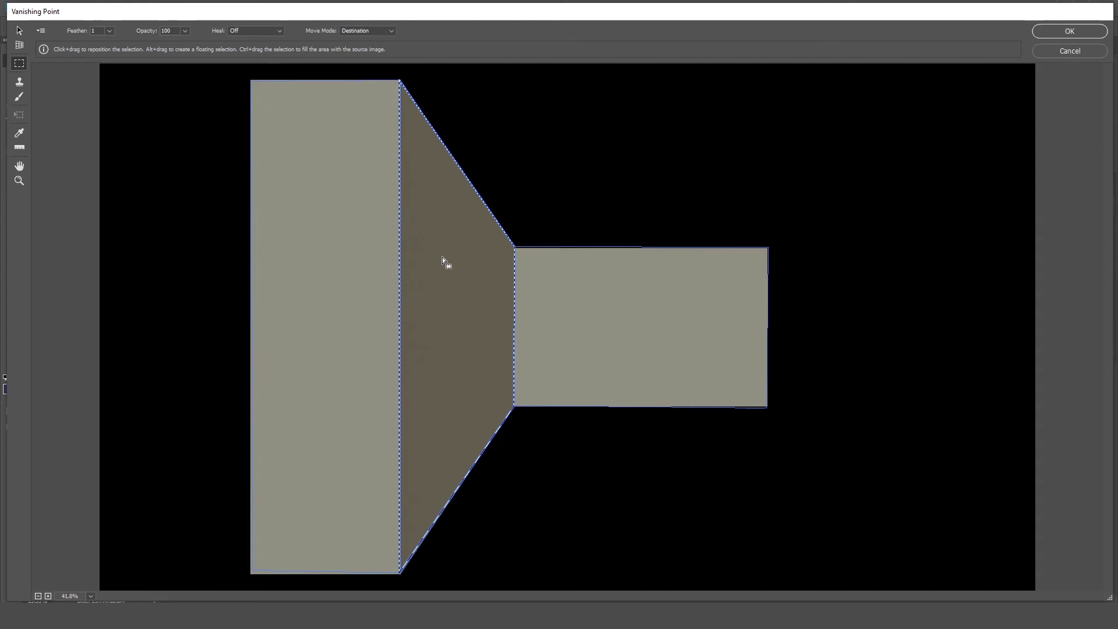
pyautogui.hotkey('ctrl', 'v')
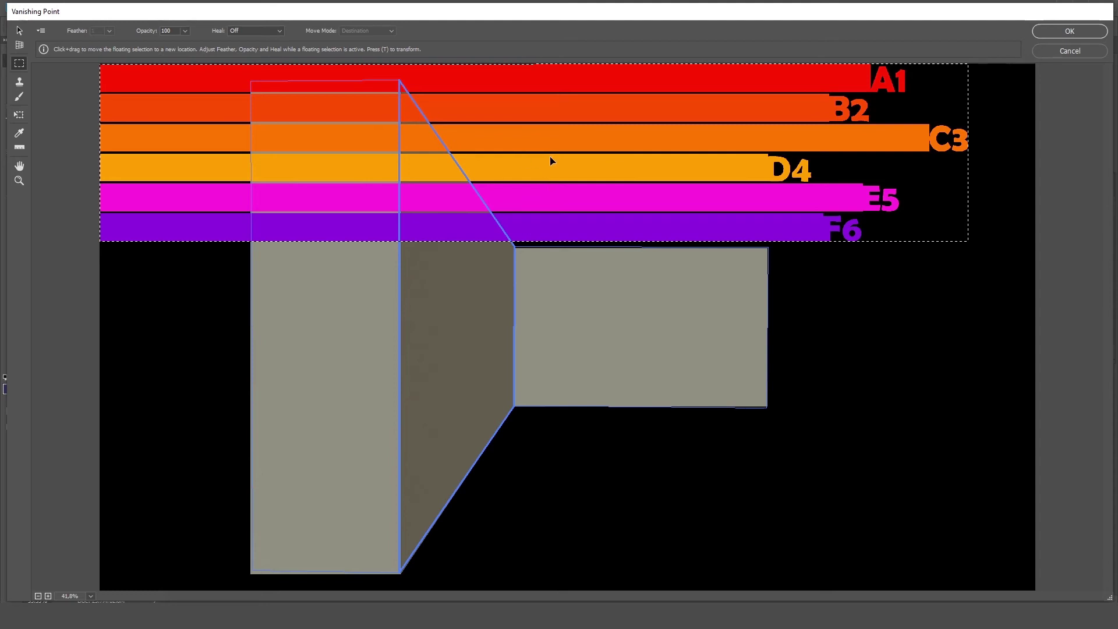
# Step: Drag the pasted bars into perspective across the front, slanted and far planes
pyautogui.moveTo(543, 166); pyautogui.dragTo(476, 280)
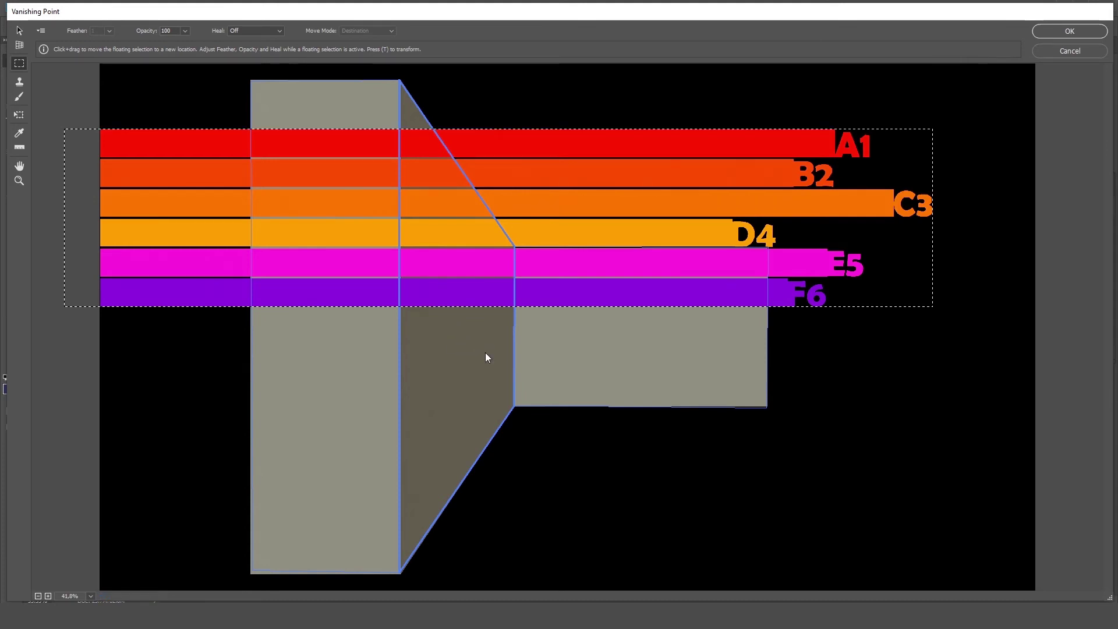
pyautogui.moveTo(537, 198); pyautogui.dragTo(475, 319)
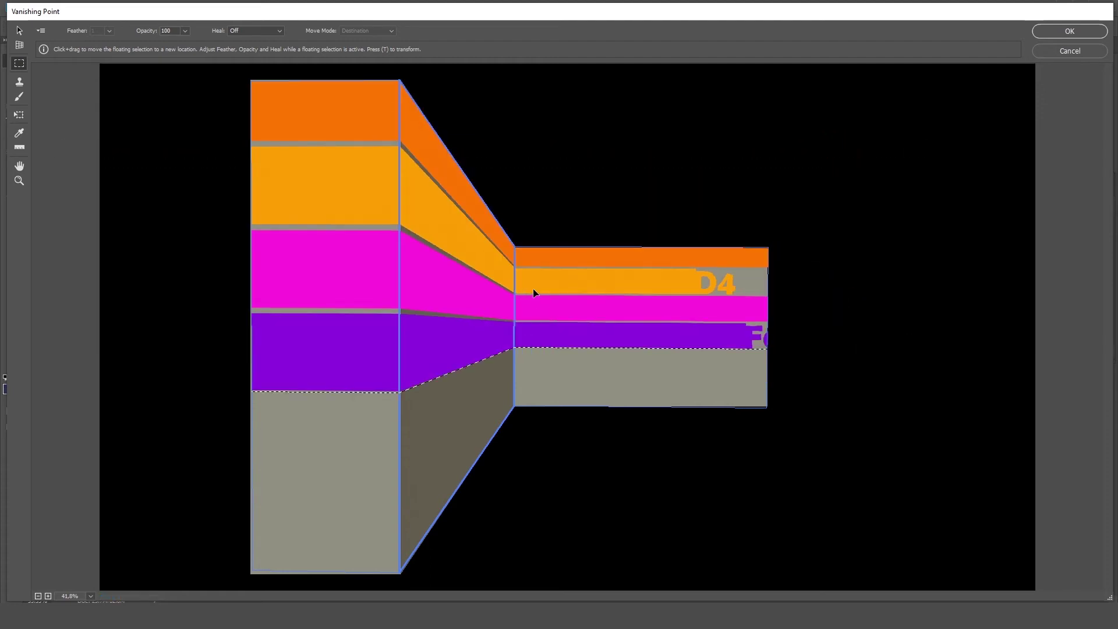
pyautogui.moveTo(370, 132); pyautogui.dragTo(482, 285)
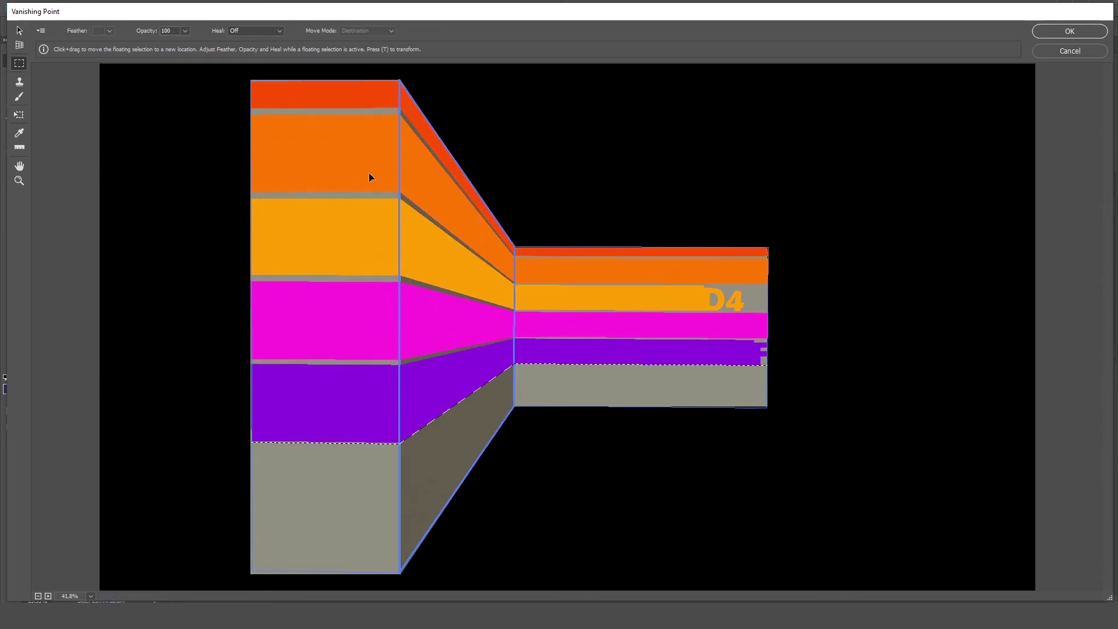
pyautogui.moveTo(369, 174); pyautogui.dragTo(437, 236)
pyautogui.moveTo(494, 319); pyautogui.dragTo(593, 302)
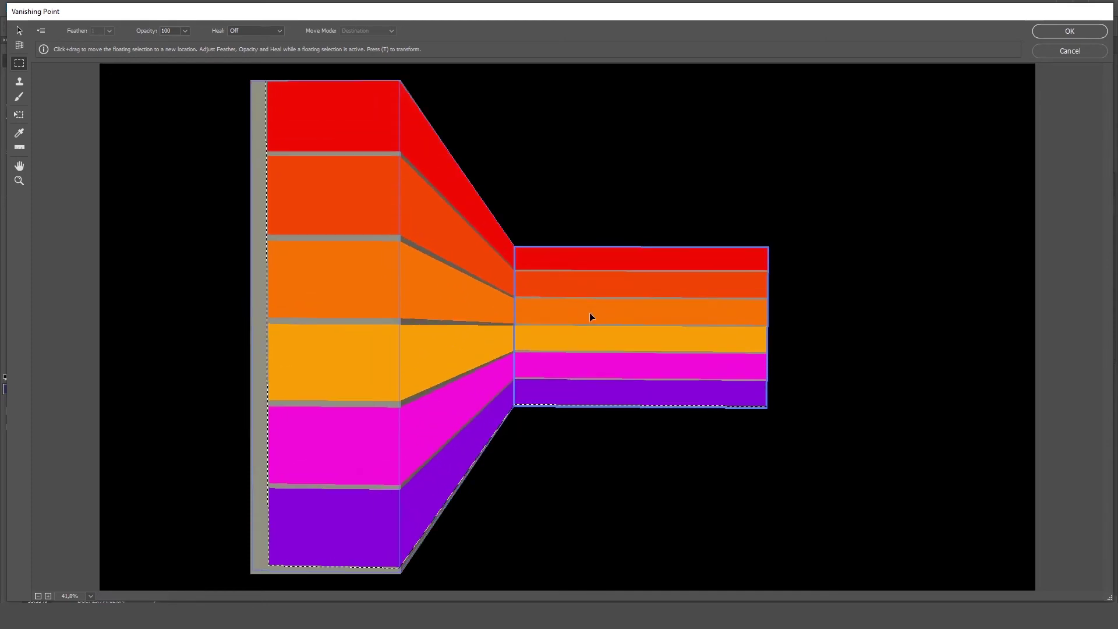
pyautogui.moveTo(592, 301); pyautogui.dragTo(583, 315)
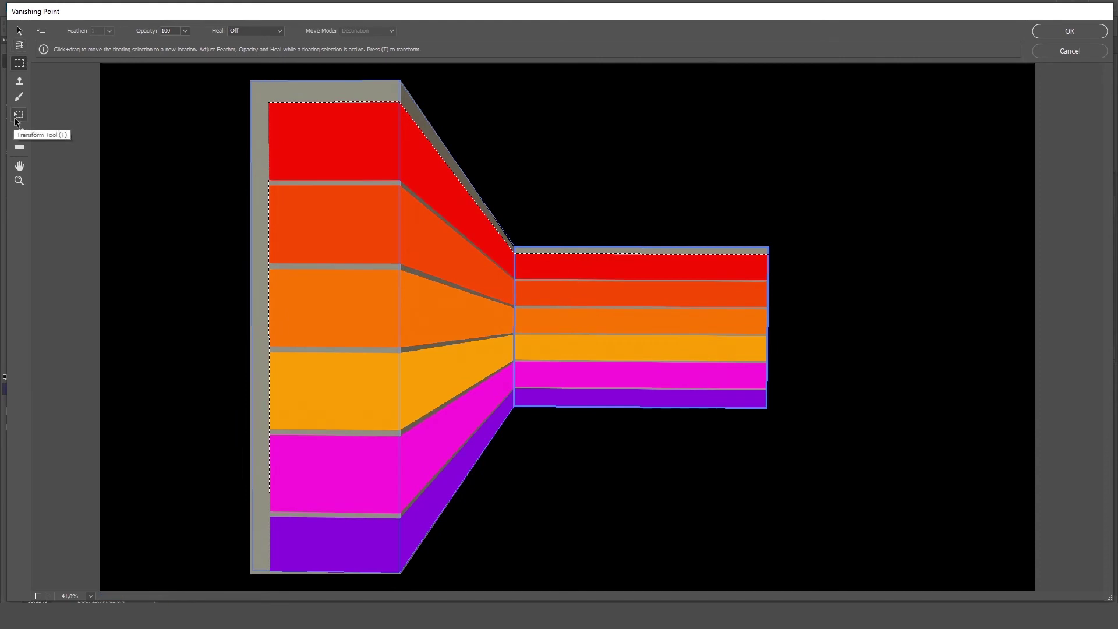
# Step: Scale down the floating bars with the Transform tool and move them onto the front face
pyautogui.click(16, 120)
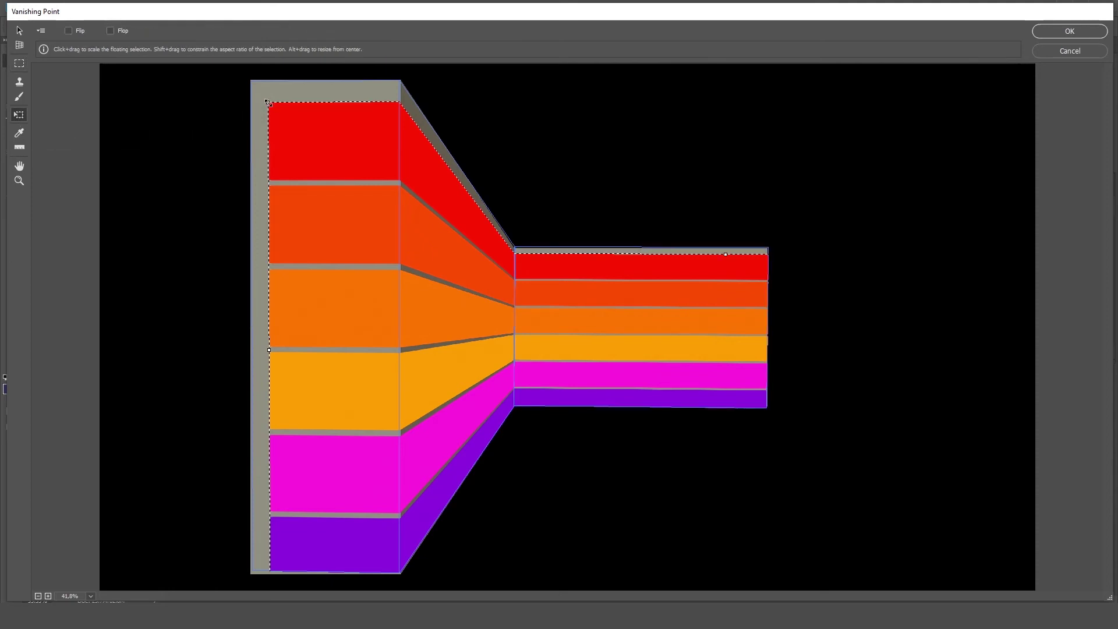
pyautogui.moveTo(267, 103); pyautogui.dragTo(402, 198)
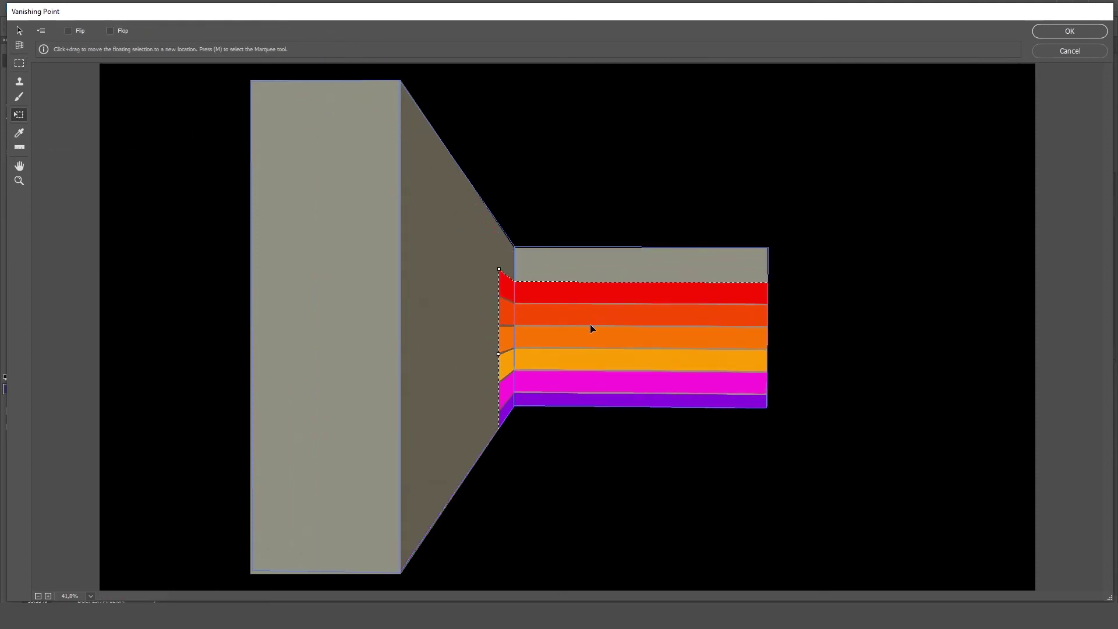
pyautogui.moveTo(589, 324)
pyautogui.mouseDown()
pyautogui.moveTo(469, 284)
pyautogui.moveTo(504, 282)
pyautogui.mouseUp()
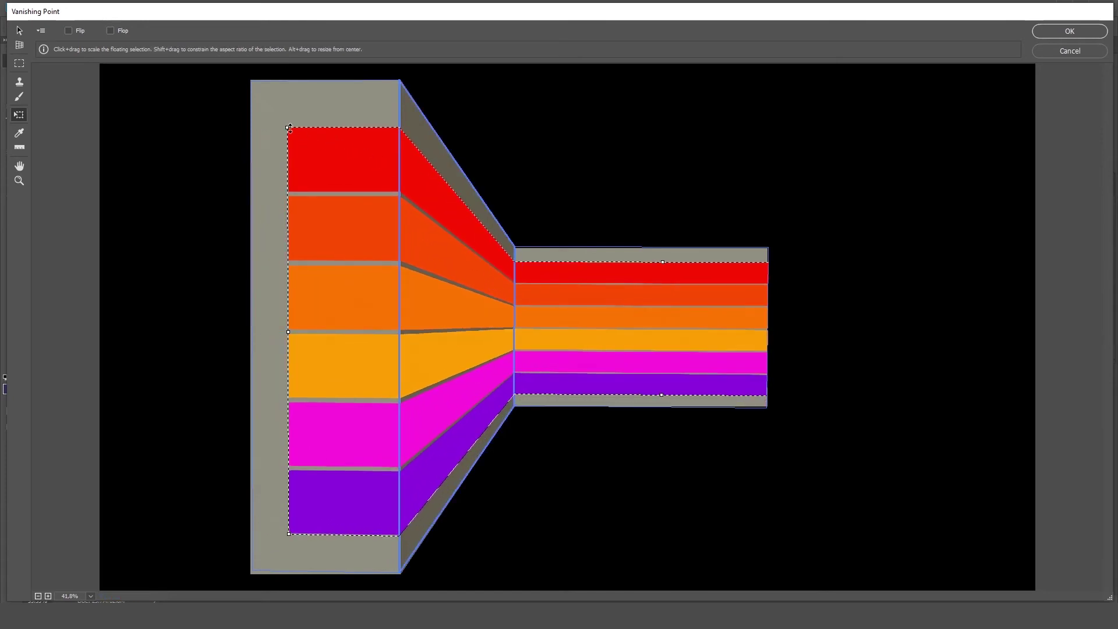
pyautogui.moveTo(290, 128); pyautogui.dragTo(386, 179)
pyautogui.moveTo(441, 203)
pyautogui.mouseDown()
pyautogui.moveTo(421, 278)
pyautogui.moveTo(415, 255)
pyautogui.mouseUp()
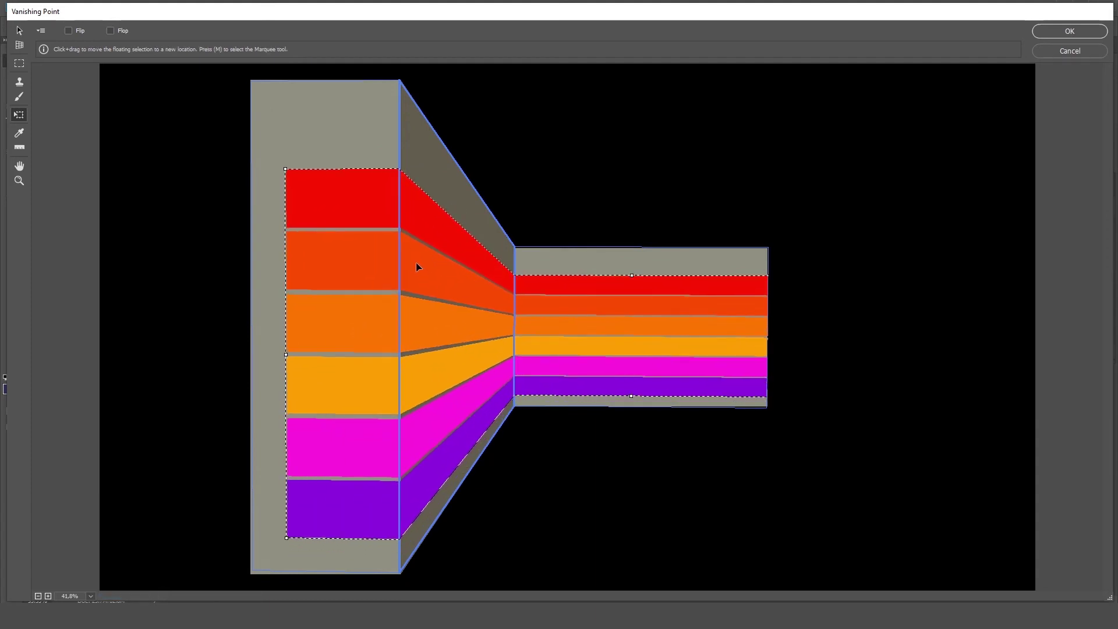
pyautogui.moveTo(286, 159); pyautogui.dragTo(480, 233)
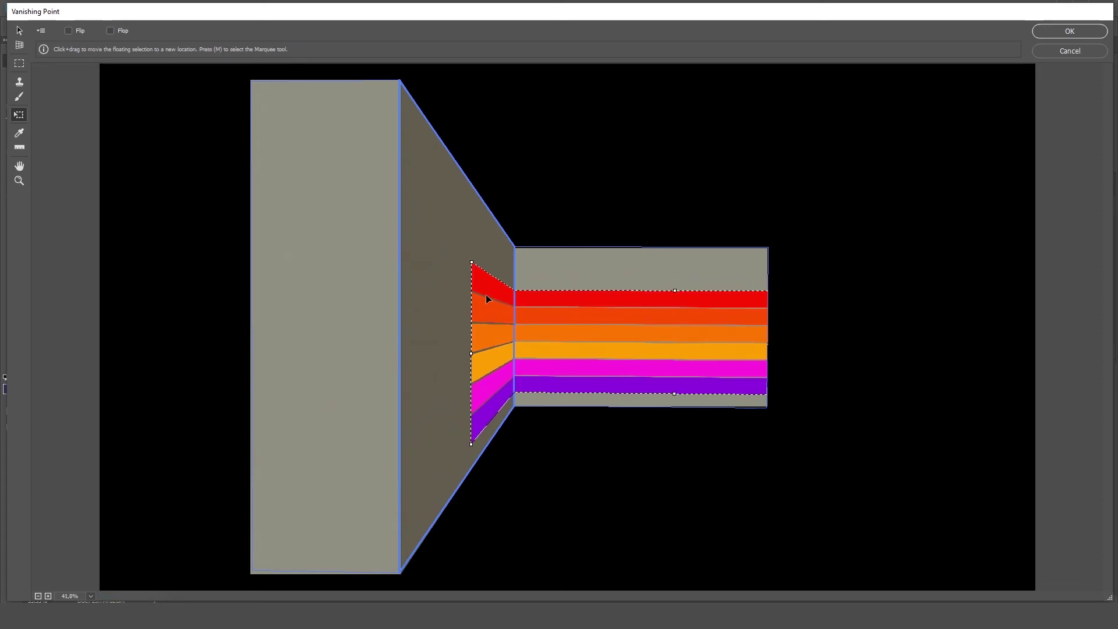
pyautogui.moveTo(489, 298); pyautogui.dragTo(385, 265)
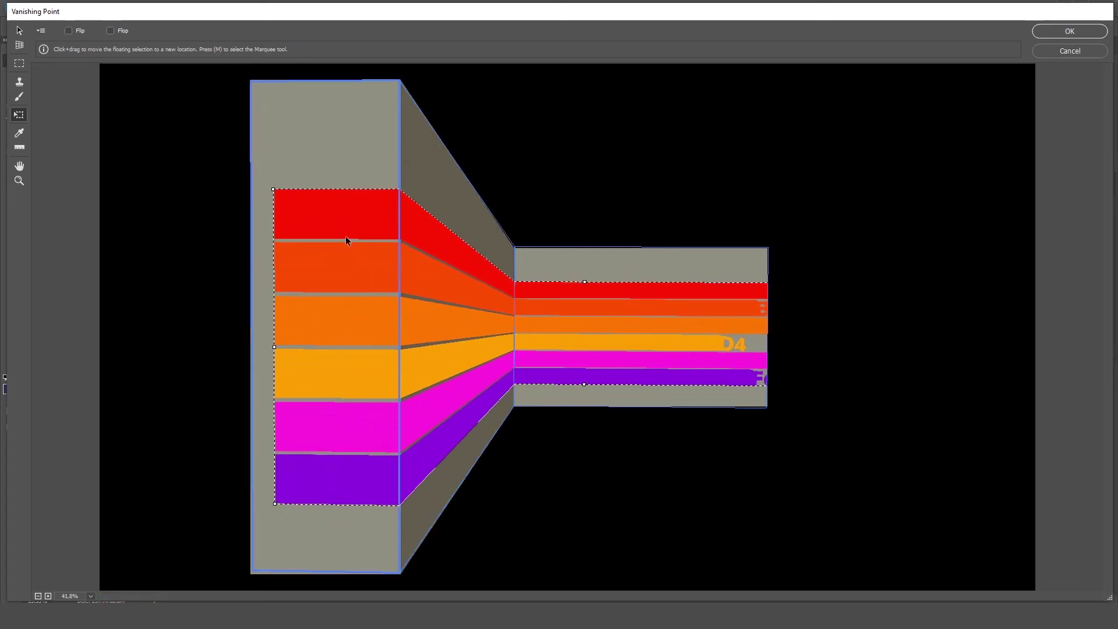
# Step: Fine-tune the bars' size and position, then commit the perspective paste to Layer 1
pyautogui.moveTo(274, 189); pyautogui.dragTo(363, 208)
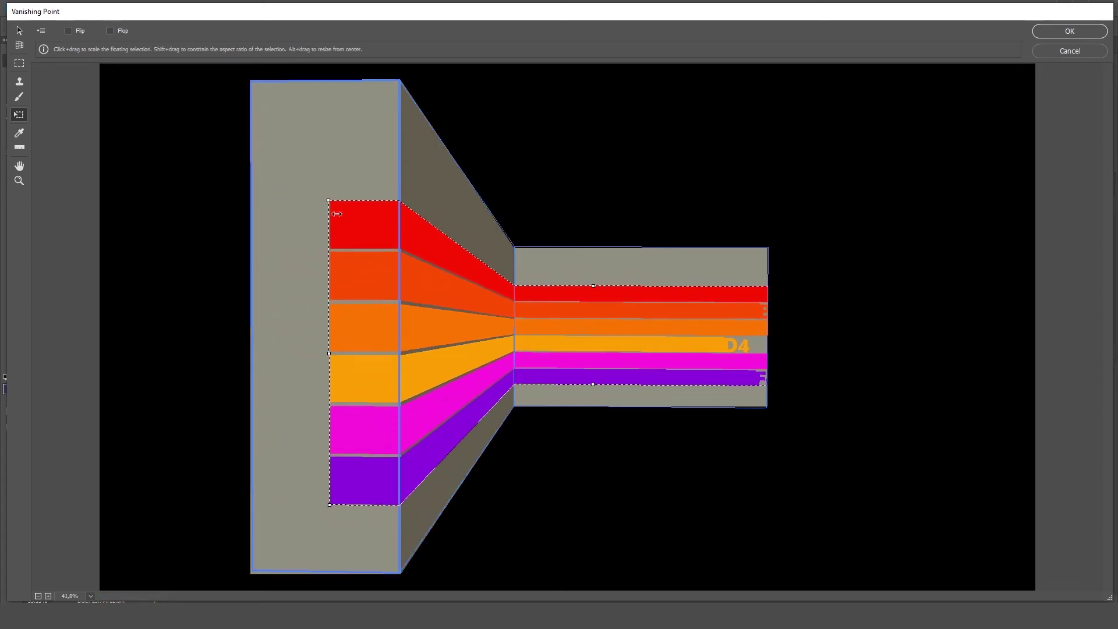
pyautogui.moveTo(445, 257); pyautogui.dragTo(361, 230)
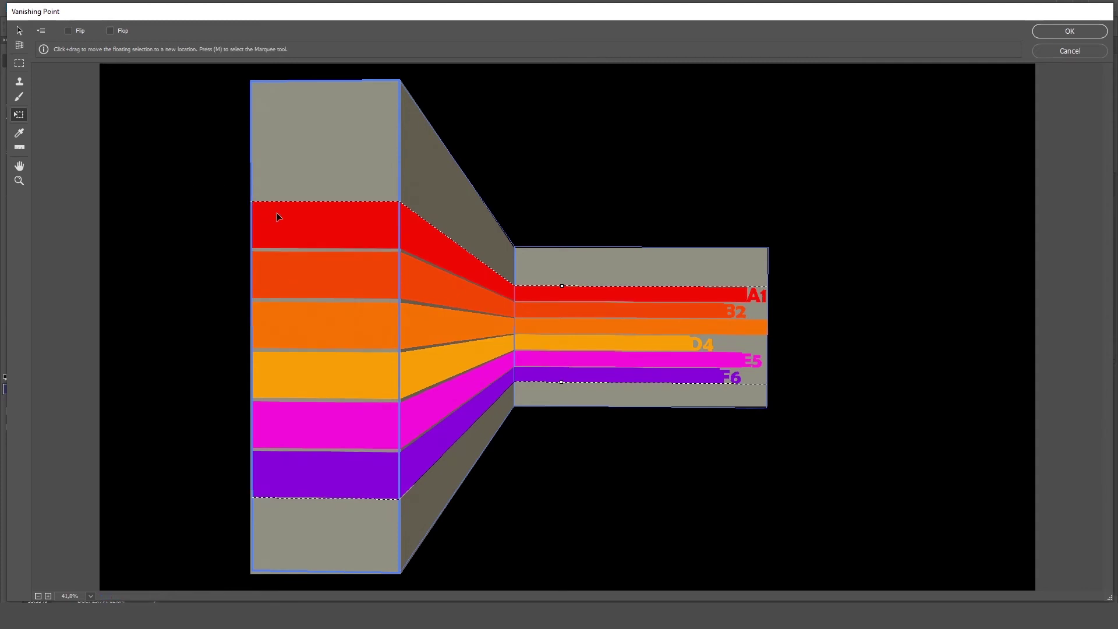
pyautogui.moveTo(278, 216); pyautogui.dragTo(288, 214)
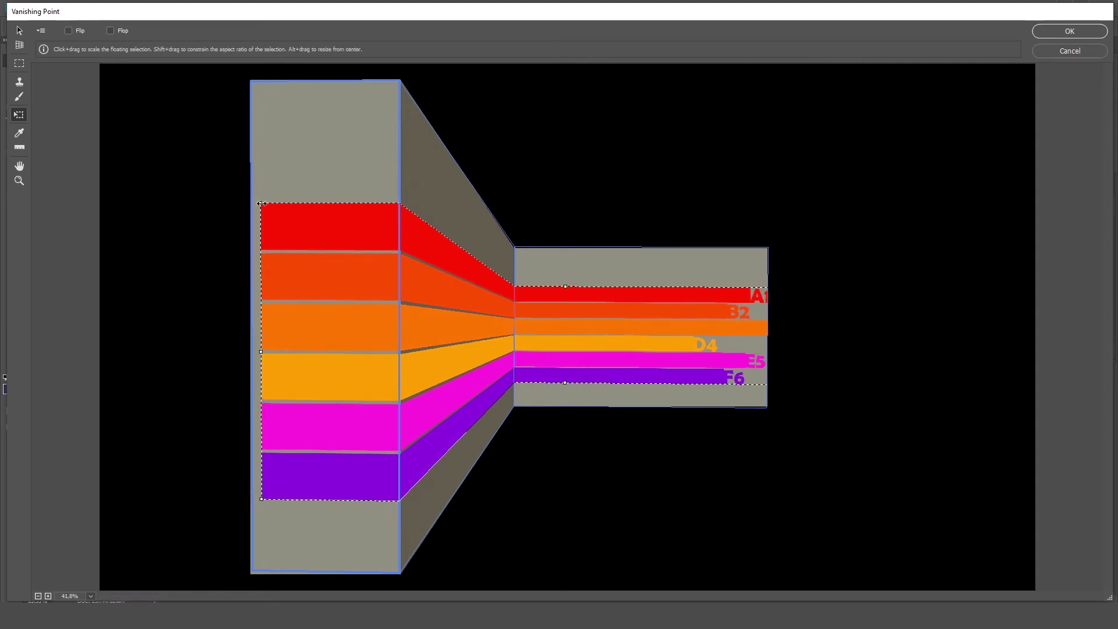
pyautogui.moveTo(261, 203)
pyautogui.mouseDown()
pyautogui.moveTo(313, 214)
pyautogui.moveTo(288, 226)
pyautogui.moveTo(350, 221)
pyautogui.moveTo(271, 239)
pyautogui.mouseUp()
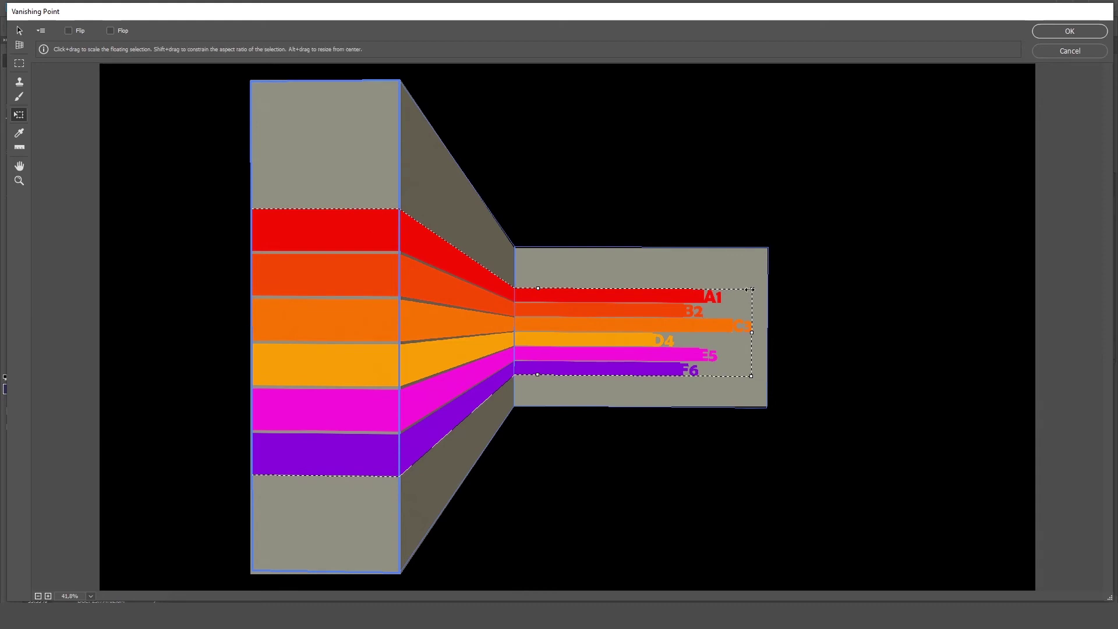
pyautogui.moveTo(752, 290); pyautogui.dragTo(777, 282)
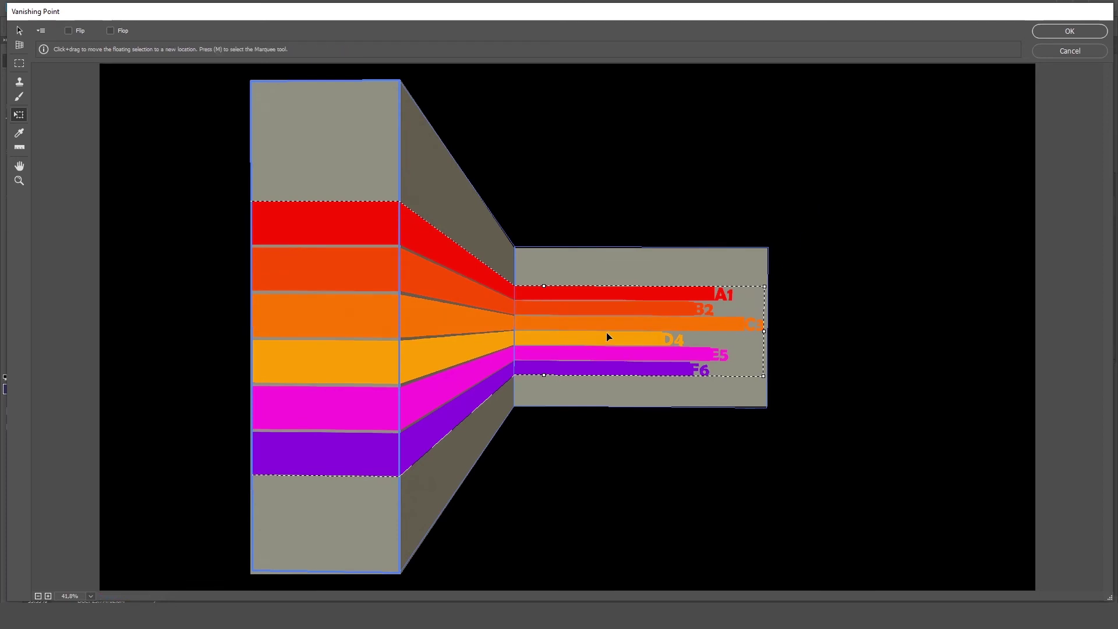
pyautogui.click(1055, 33)
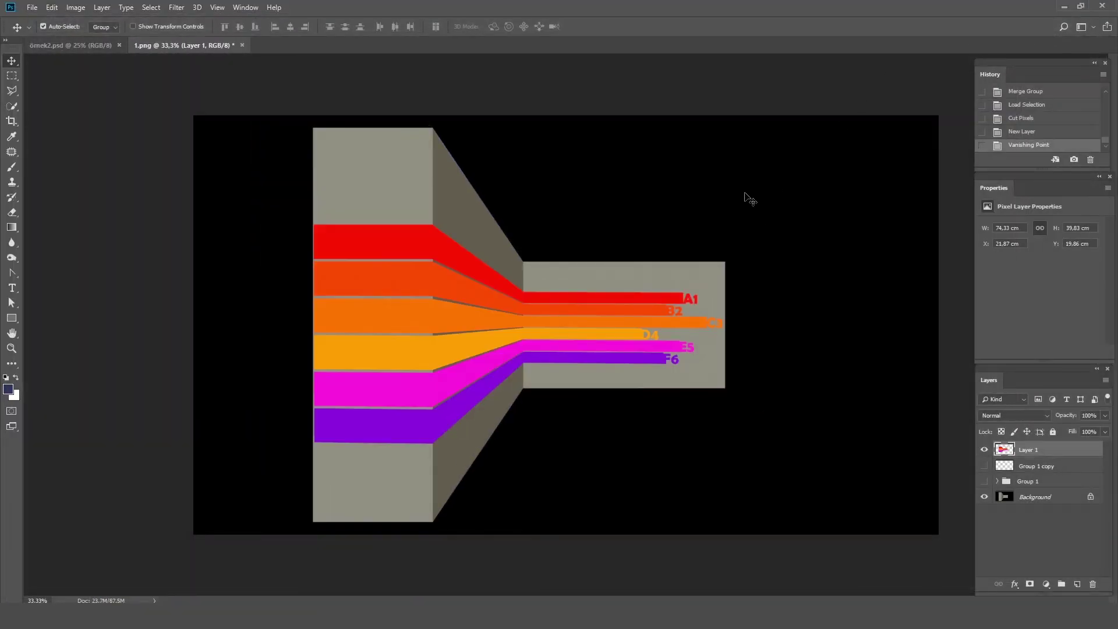
# Step: Cut the front-face strip of the stripes onto its own layer, Layer 2
pyautogui.click(984, 498)
pyautogui.click(985, 497)
pyautogui.click(12, 76)
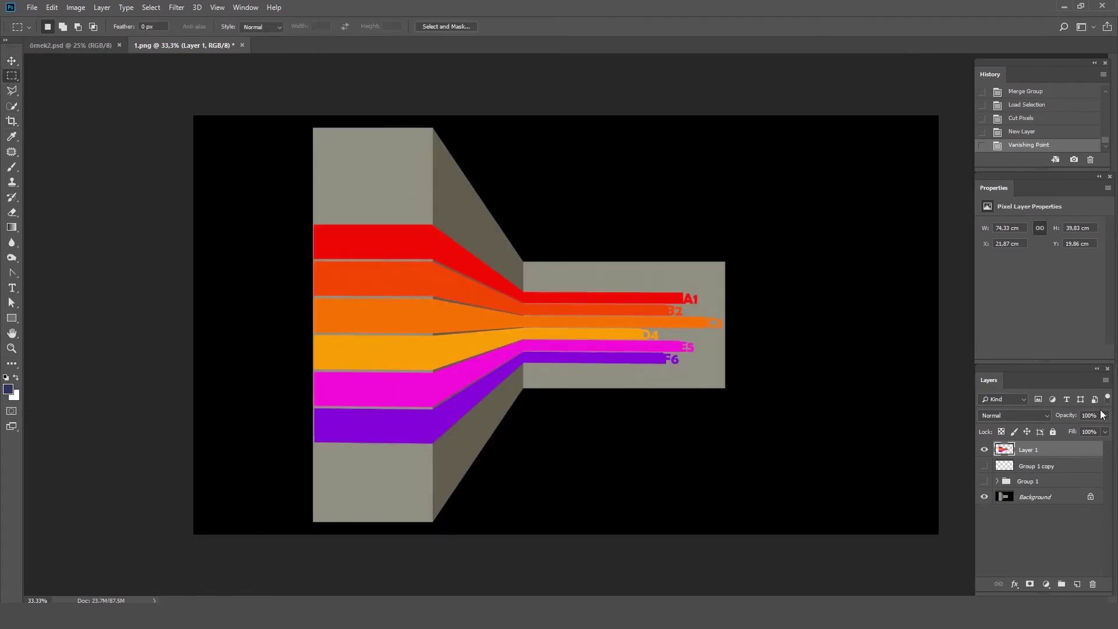
pyautogui.moveTo(313, 142); pyautogui.dragTo(432, 520)
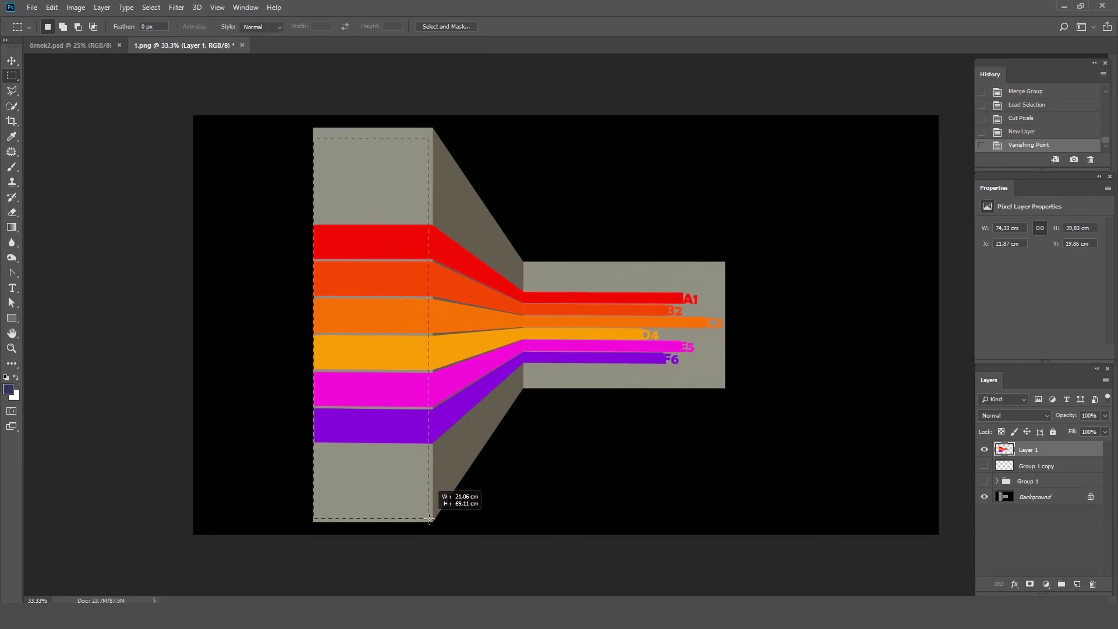
pyautogui.rightClick(406, 348)
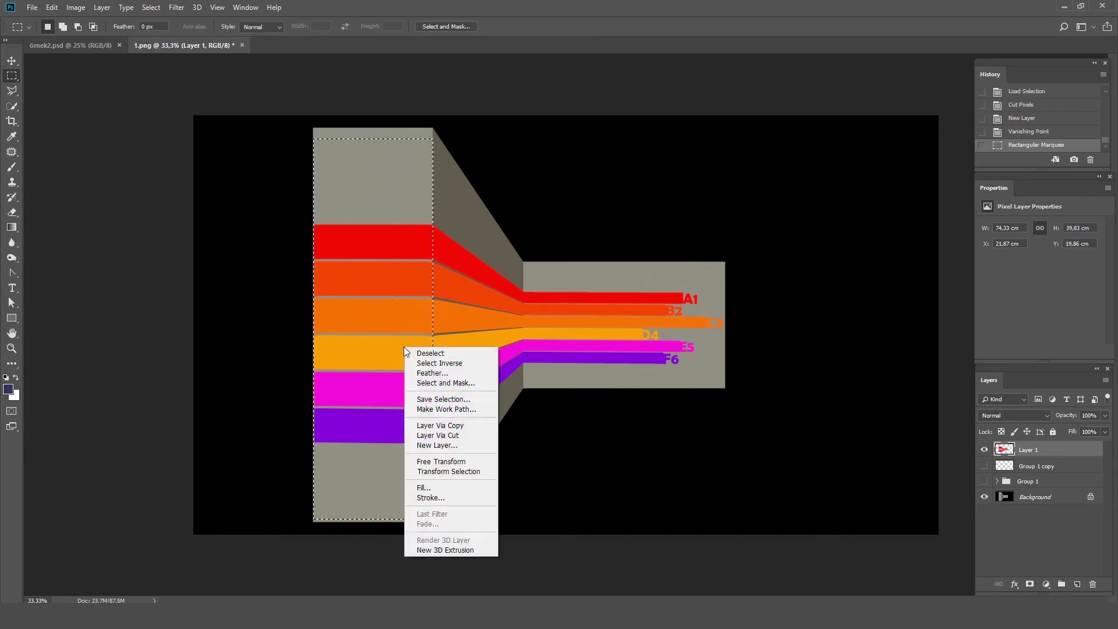
pyautogui.click(447, 435)
# Step: Cut the slanted section onto Layer 3 and give it a Satin effect at 21% opacity
pyautogui.moveTo(422, 197); pyautogui.dragTo(523, 486)
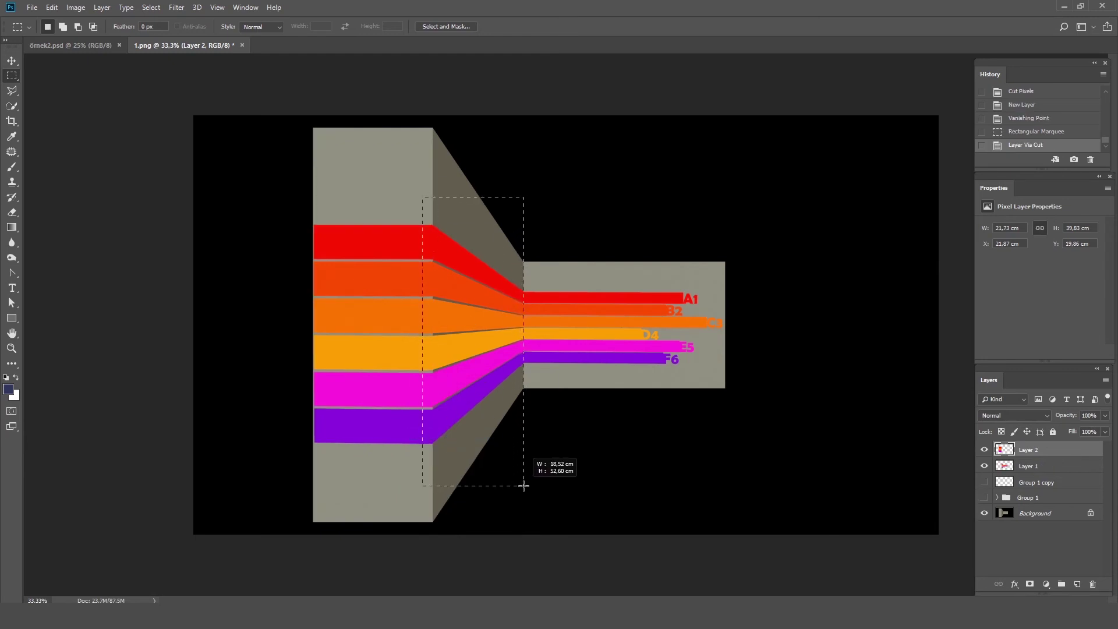
pyautogui.rightClick(495, 372)
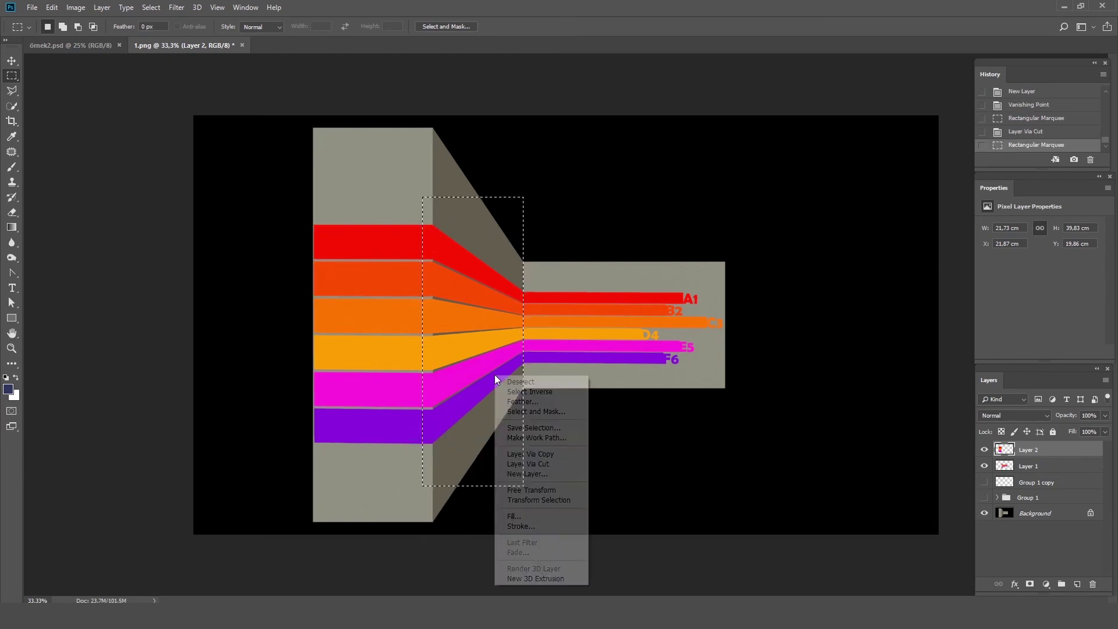
pyautogui.click(554, 463)
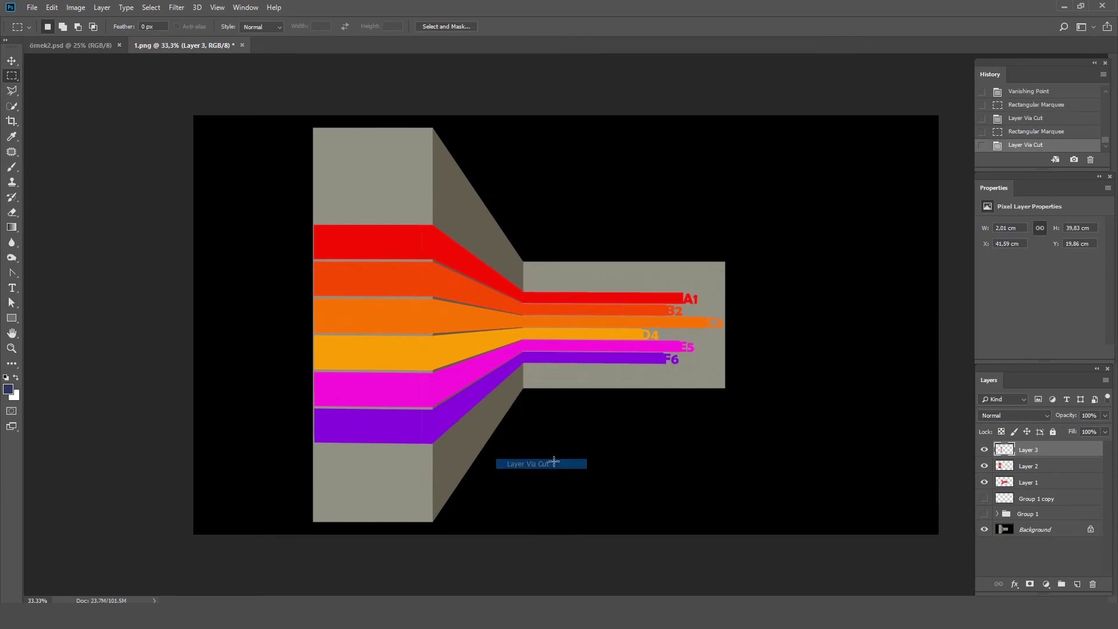
pyautogui.doubleClick(1061, 454)
pyautogui.click(641, 363)
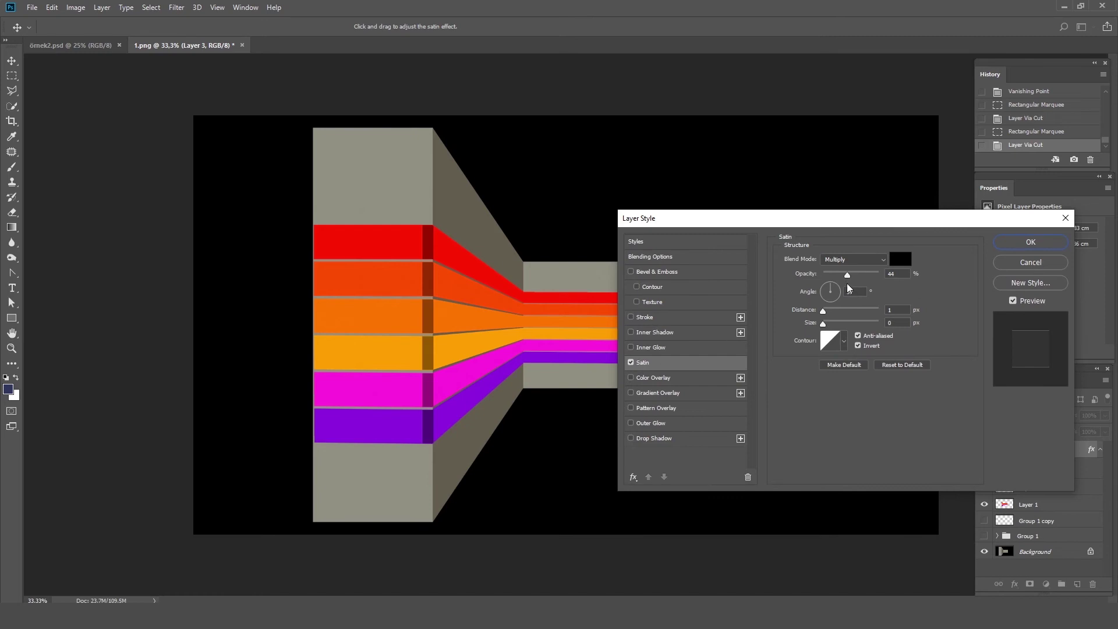
pyautogui.moveTo(847, 275); pyautogui.dragTo(844, 277)
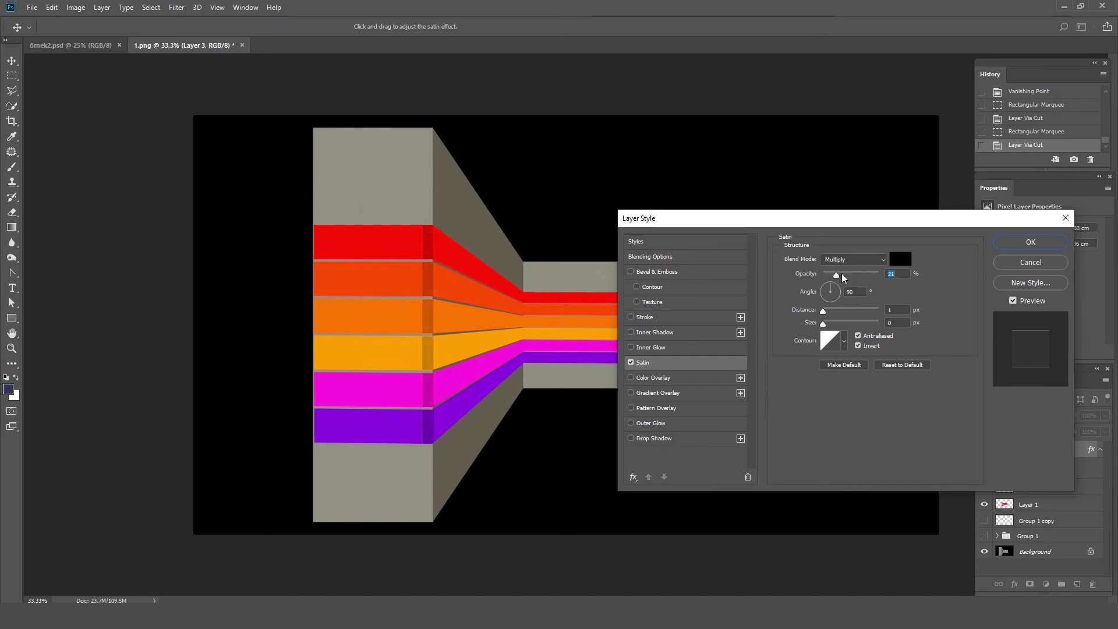
# Step: Cancel the satin style and revert History to the Vanishing Point state, discarding the earlier cut layers
pyautogui.click(1030, 262)
pyautogui.press('m')
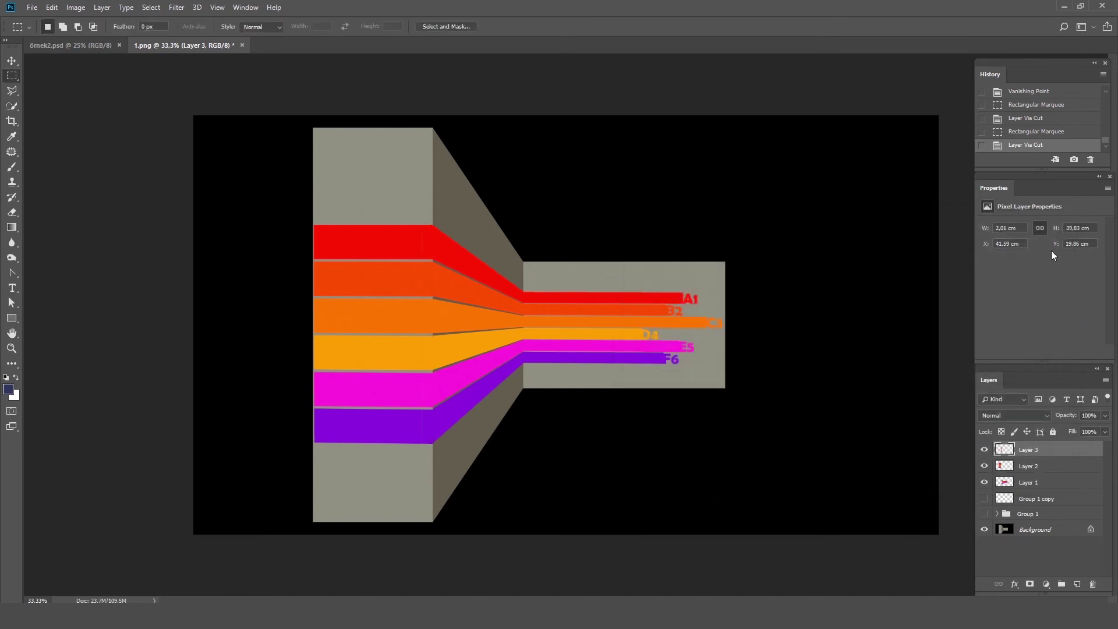
pyautogui.click(1025, 119)
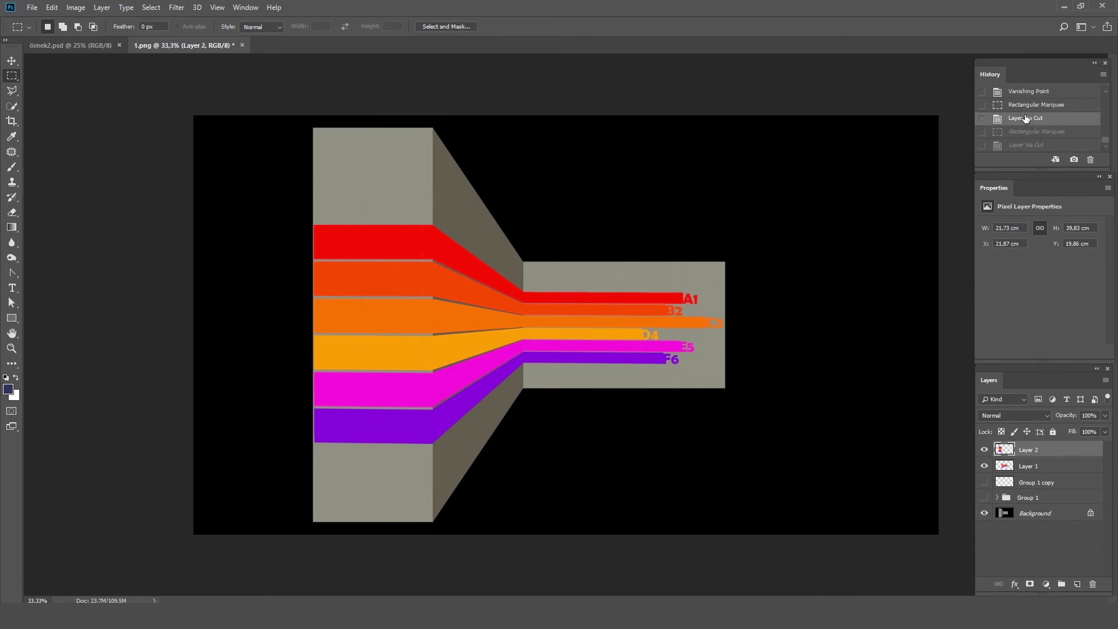
pyautogui.click(1049, 93)
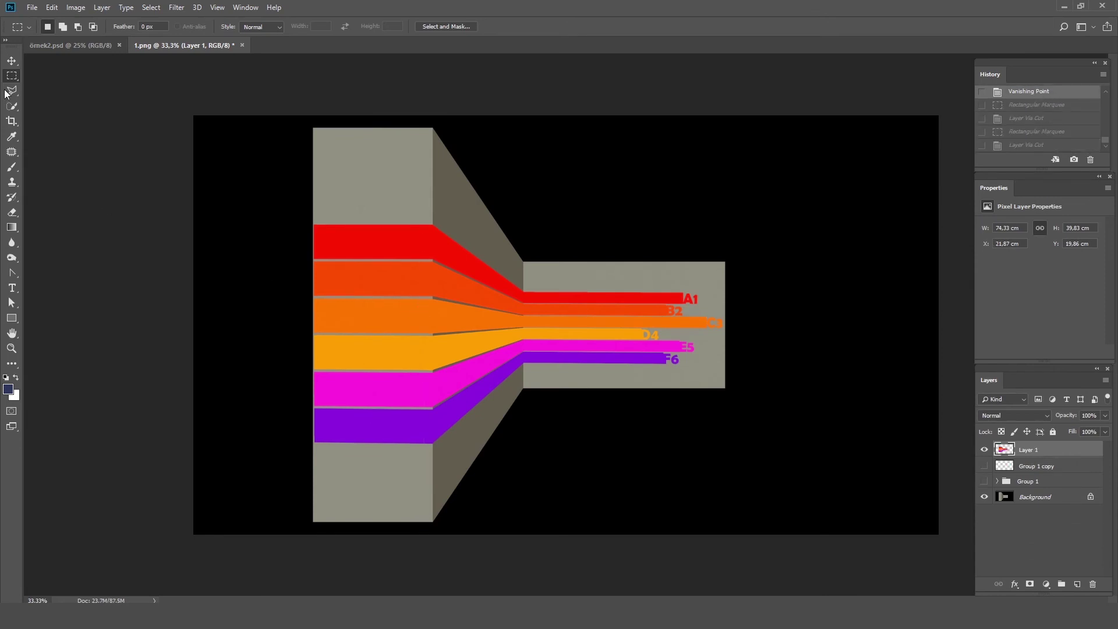
pyautogui.click(10, 68)
pyautogui.hotkey('ctrl', 'z')
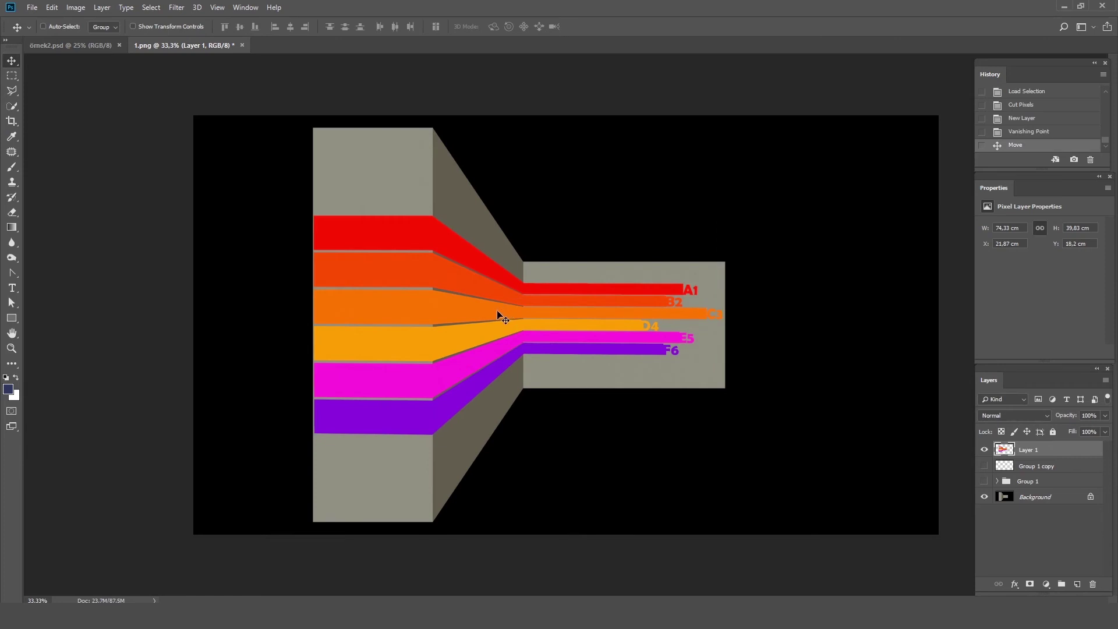
pyautogui.hotkey('ctrl', 'z')
pyautogui.click(12, 75)
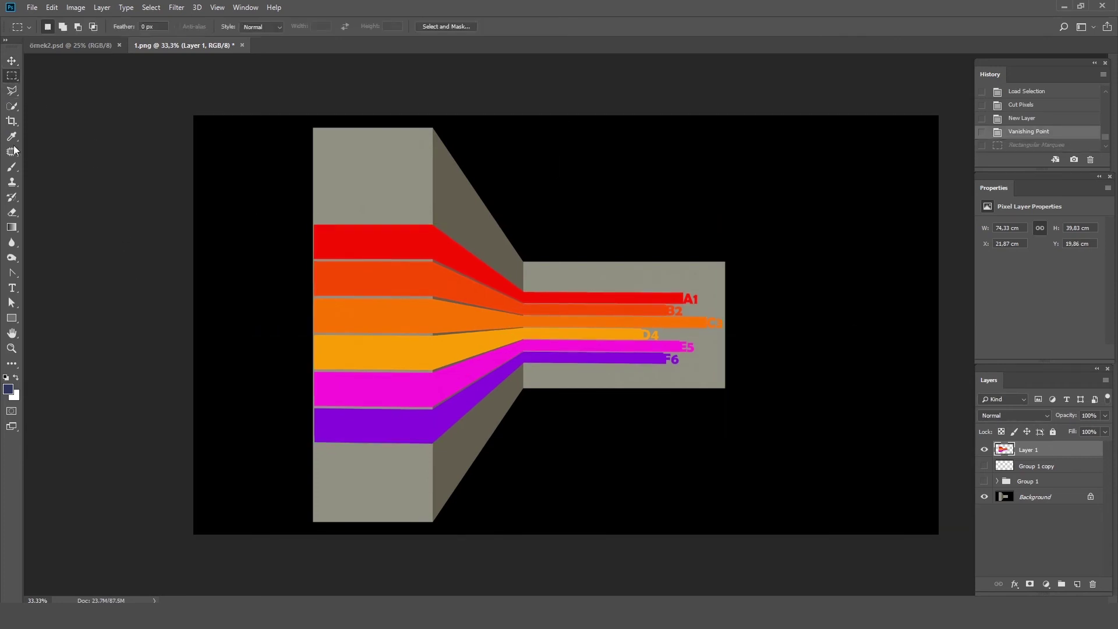
# Step: Trace the angled, tapering stripe section with the Polygonal Lasso and cut it onto Layer 2
pyautogui.click(11, 90)
pyautogui.click(430, 128)
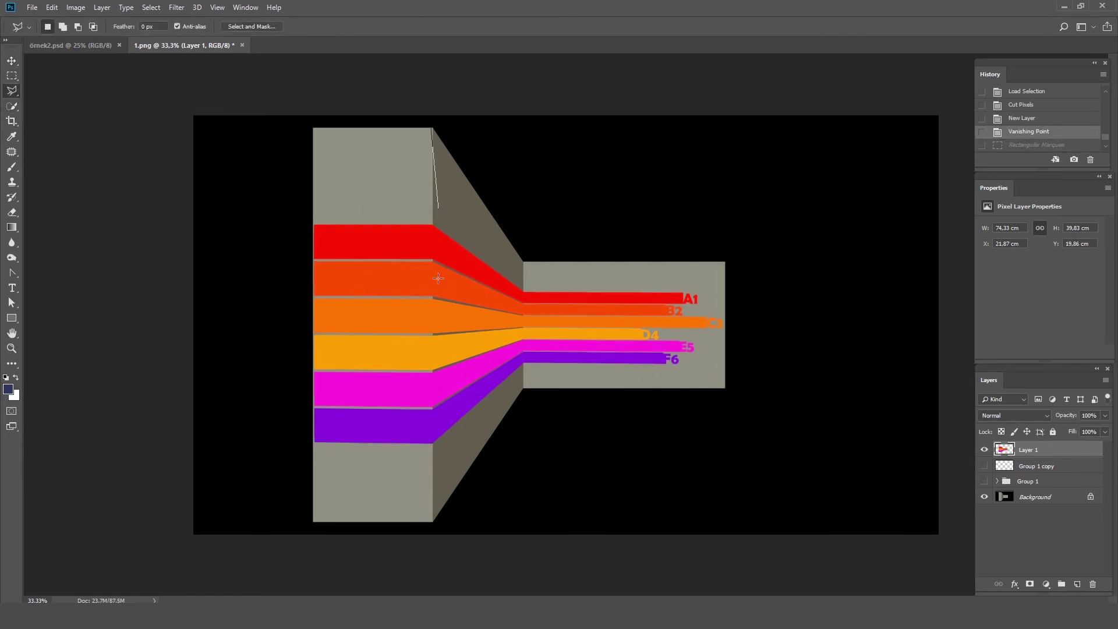
pyautogui.click(433, 518)
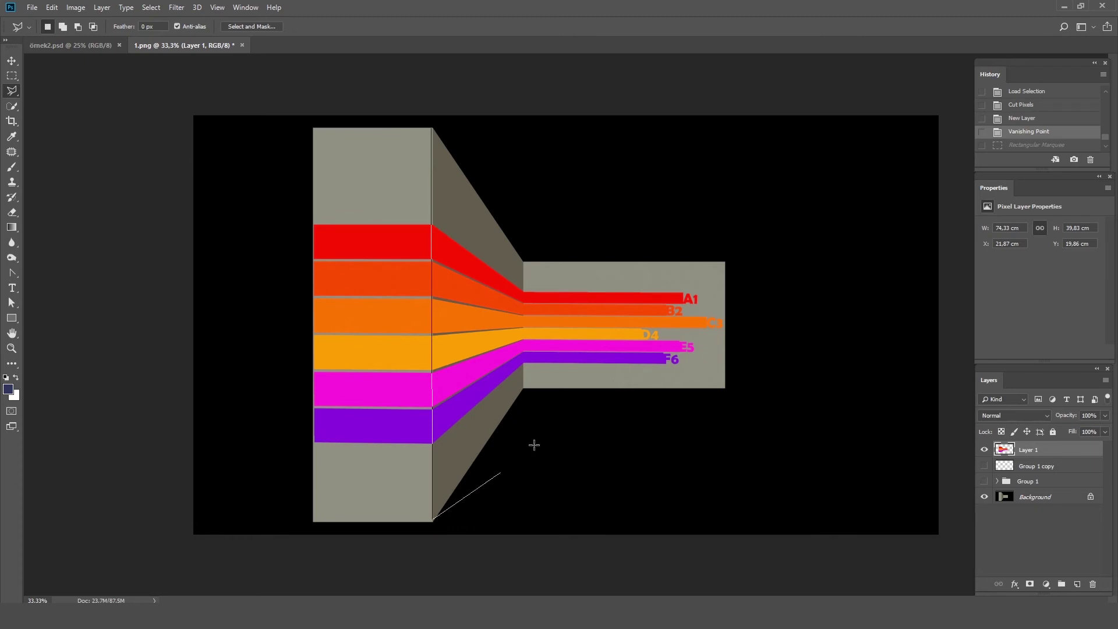
pyautogui.click(522, 387)
pyautogui.click(523, 184)
pyautogui.doubleClick(504, 177)
pyautogui.rightClick(467, 330)
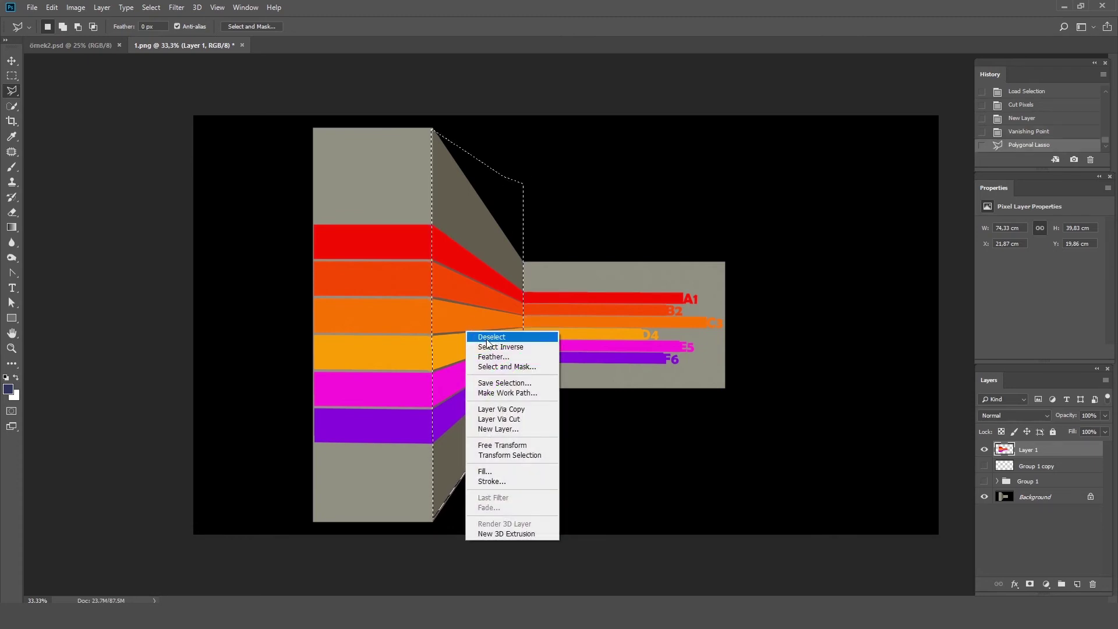
pyautogui.click(524, 419)
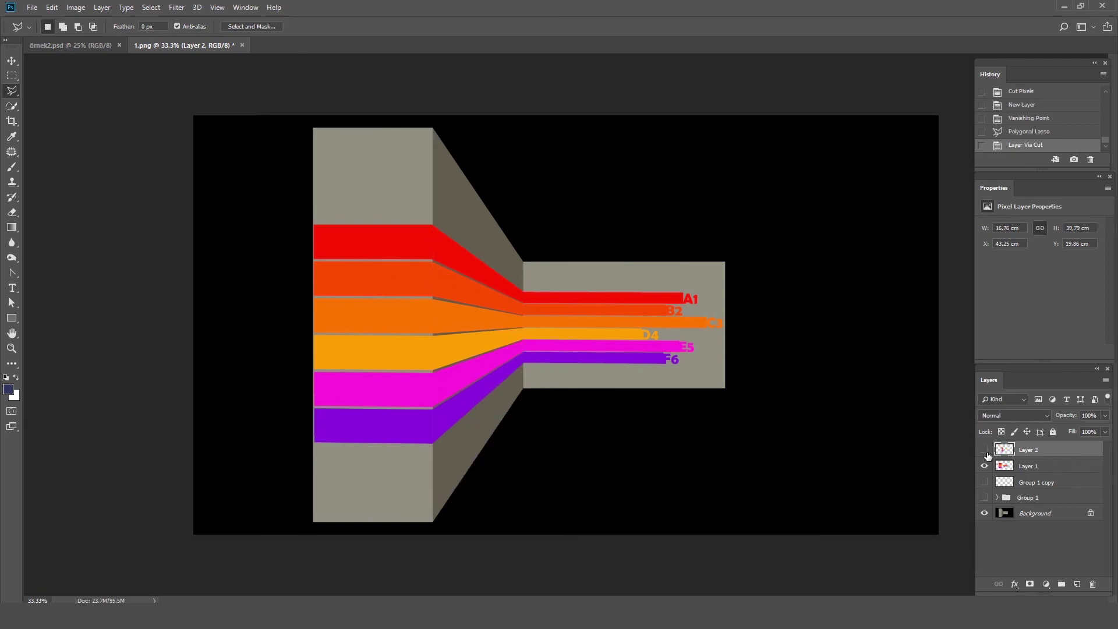
pyautogui.click(985, 450)
pyautogui.click(985, 450)
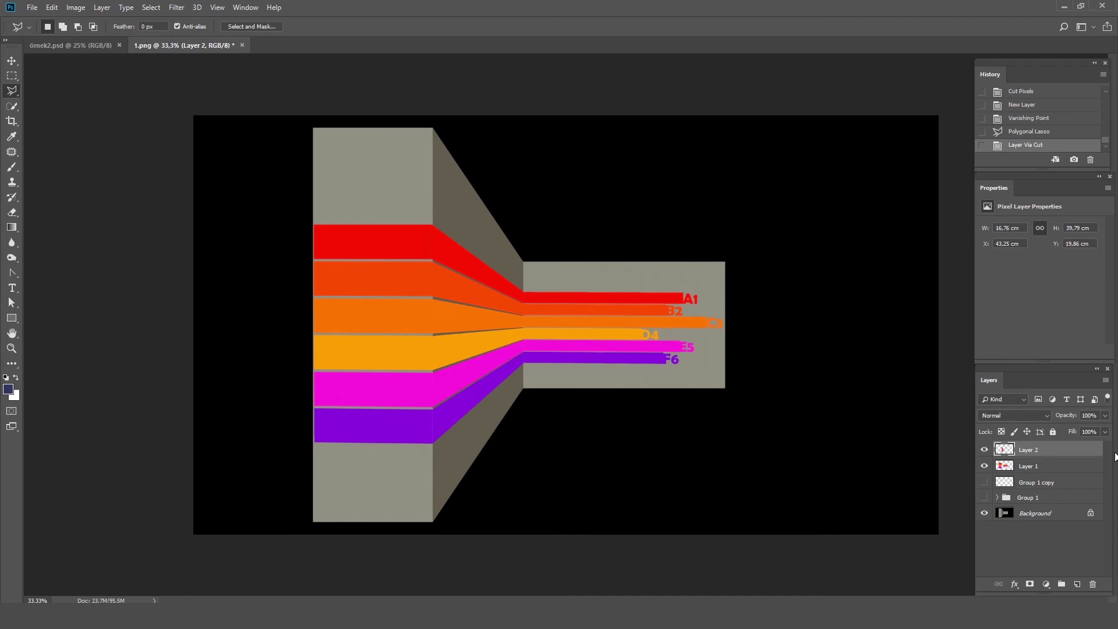
# Step: Enable a Multiply Satin effect on Layer 2 at 68% opacity
pyautogui.doubleClick(1072, 456)
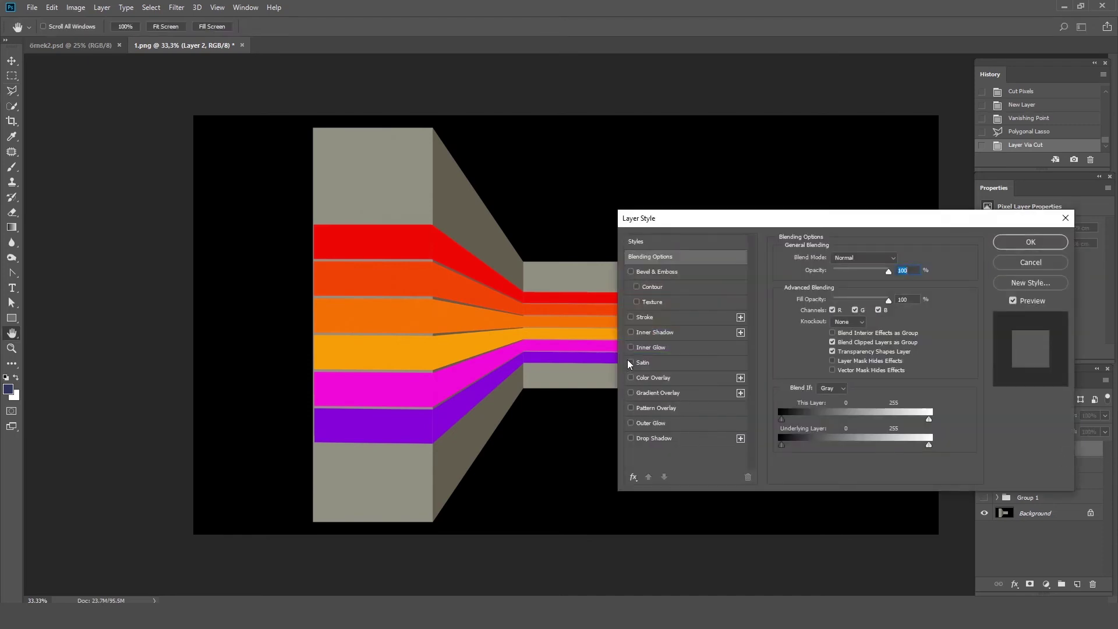
pyautogui.click(630, 362)
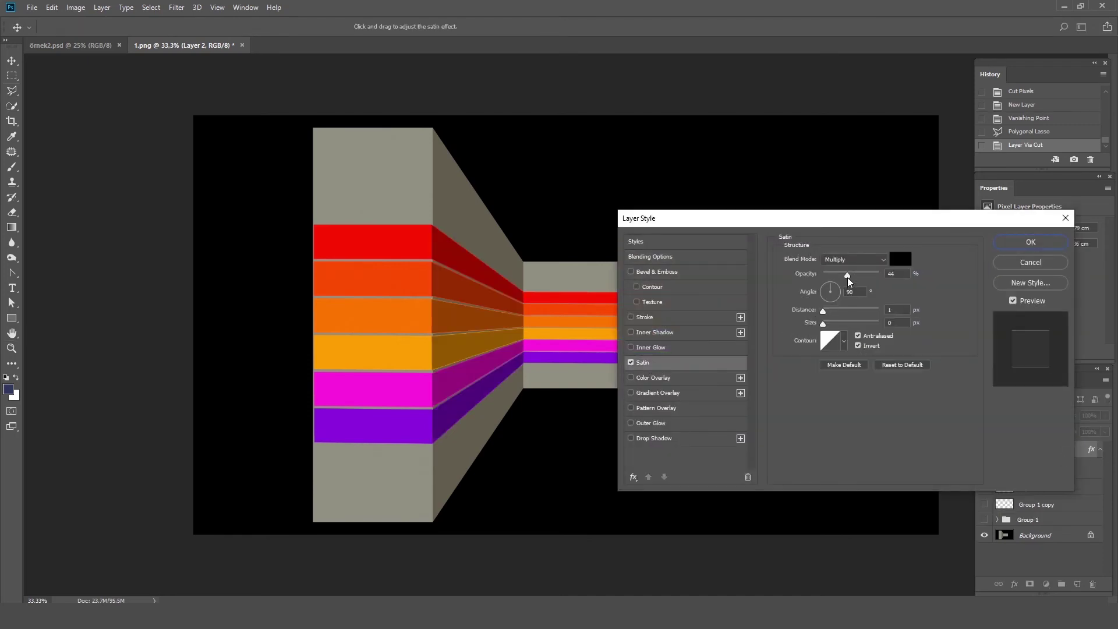
pyautogui.moveTo(823, 324); pyautogui.dragTo(832, 324)
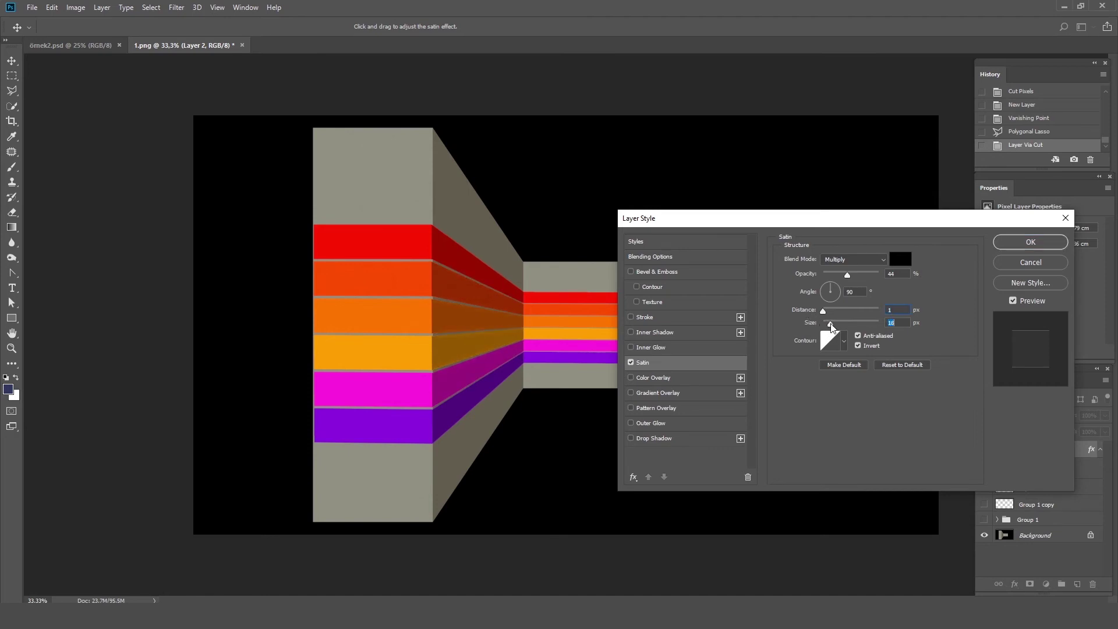
pyautogui.moveTo(848, 275); pyautogui.dragTo(858, 278)
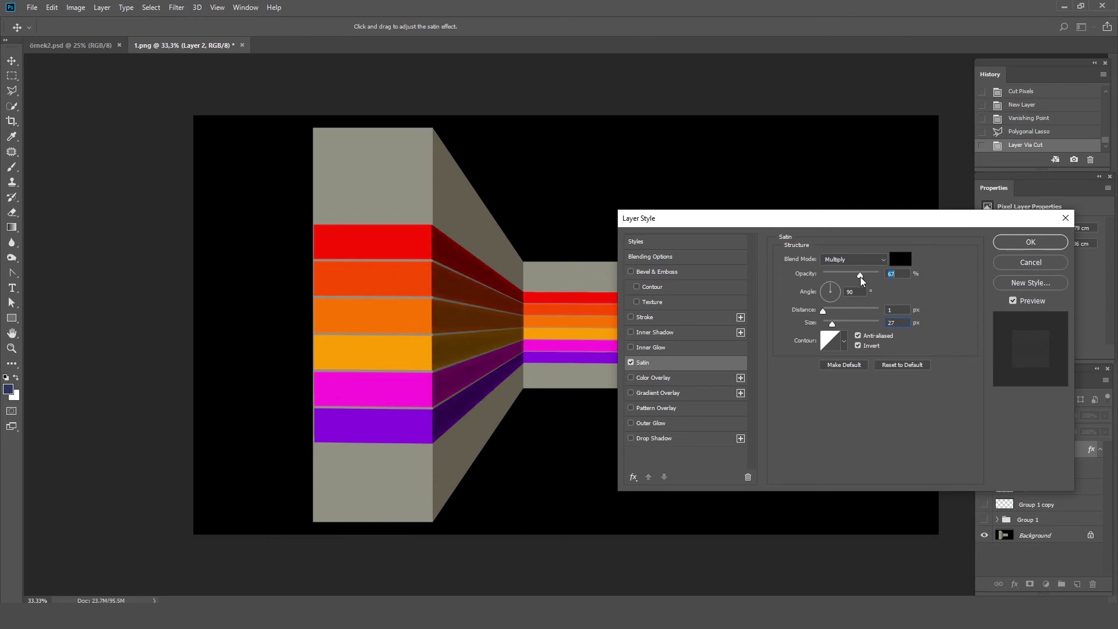
pyautogui.moveTo(831, 324); pyautogui.dragTo(833, 323)
pyautogui.click(821, 312)
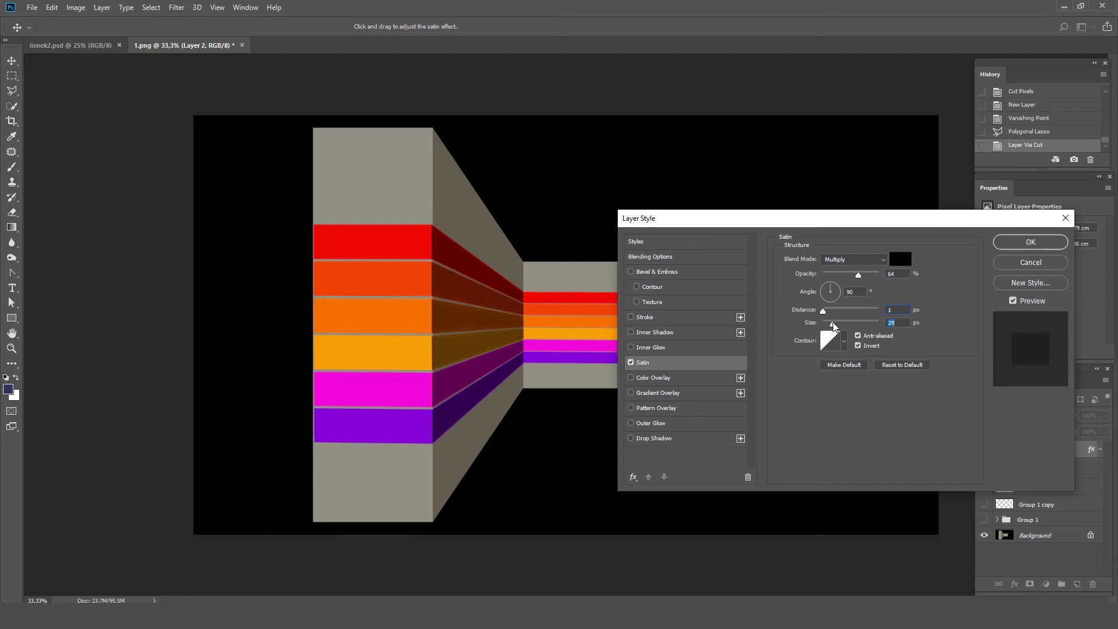
pyautogui.moveTo(862, 275)
pyautogui.mouseDown()
pyautogui.moveTo(871, 275)
pyautogui.moveTo(860, 277)
pyautogui.mouseUp()
pyautogui.click(861, 277)
pyautogui.moveTo(834, 324); pyautogui.dragTo(831, 324)
# Step: Give the satin a linear contour and 0 px size, then apply it
pyautogui.click(843, 344)
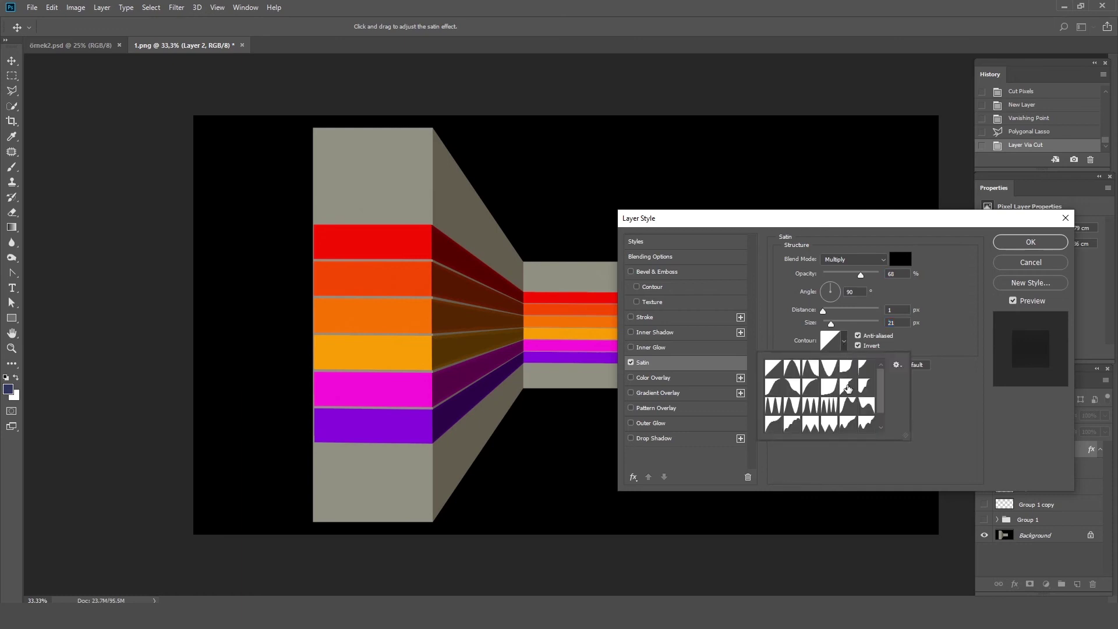
pyautogui.click(848, 388)
pyautogui.click(806, 390)
pyautogui.click(770, 393)
pyautogui.click(779, 426)
pyautogui.click(781, 371)
pyautogui.click(829, 326)
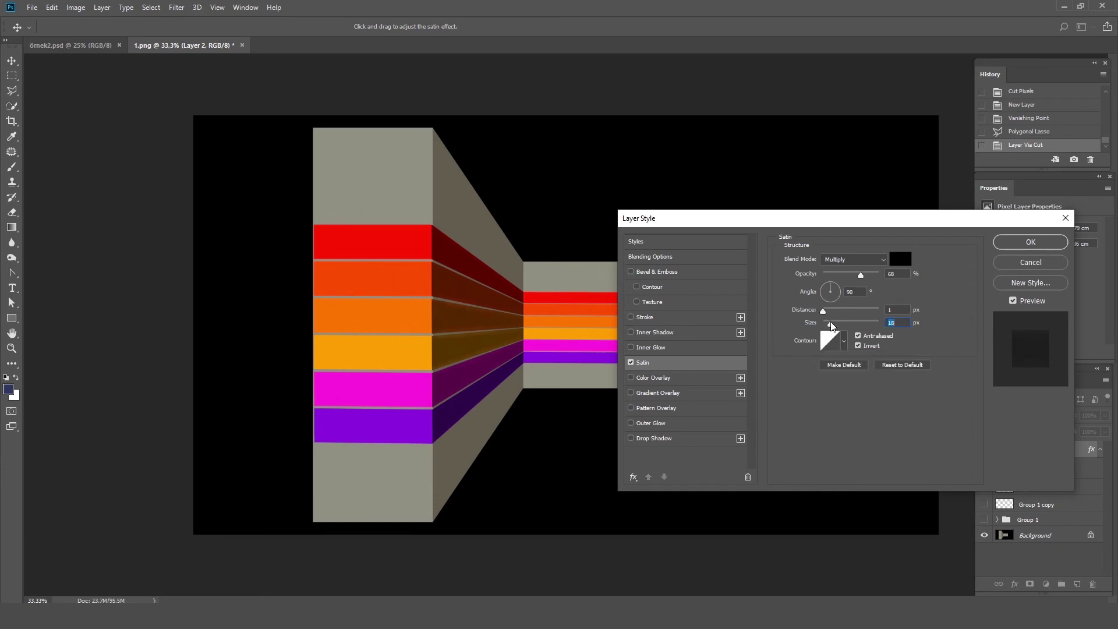
pyautogui.moveTo(829, 325)
pyautogui.mouseDown()
pyautogui.moveTo(816, 332)
pyautogui.moveTo(829, 331)
pyautogui.mouseUp()
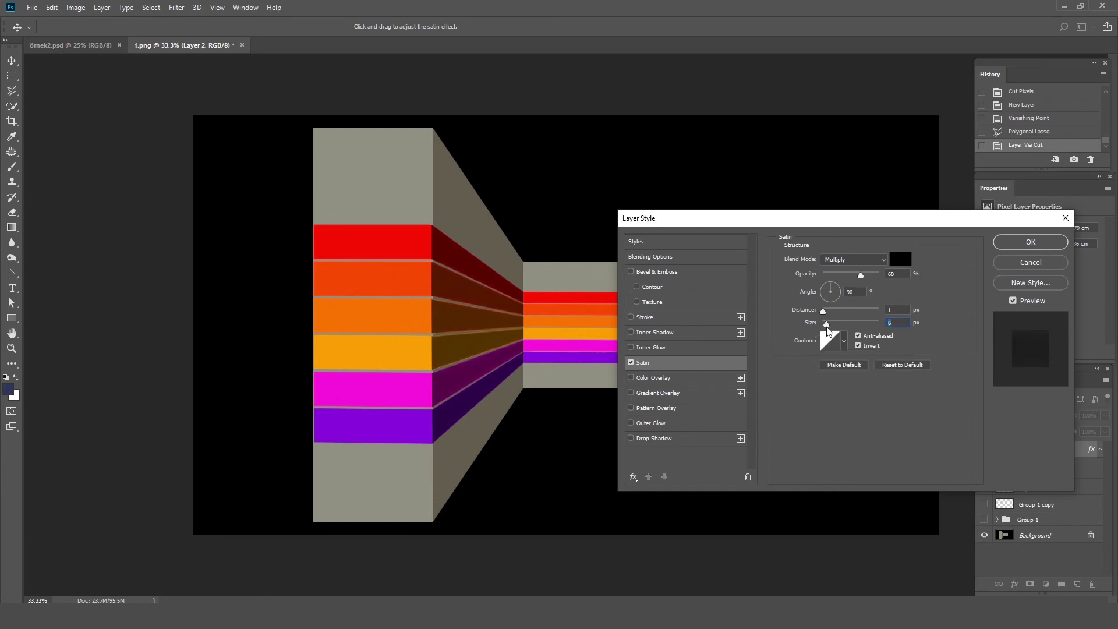
pyautogui.click(1031, 243)
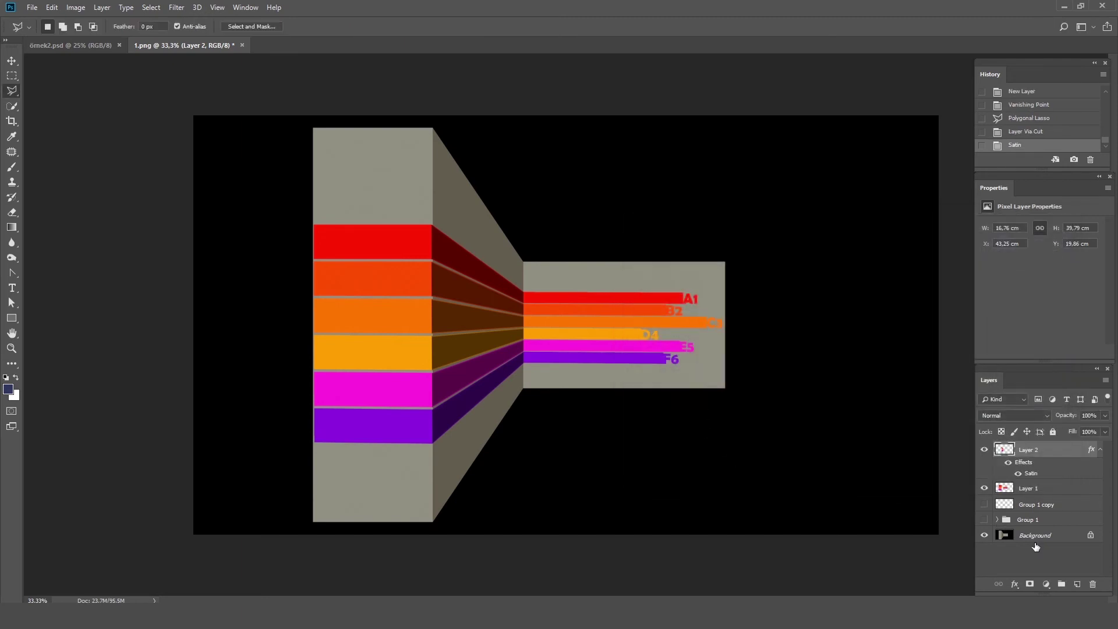
# Step: Hide the Background and Free Transform Layer 1's stripes to about 167%, nudged slightly up
pyautogui.click(985, 536)
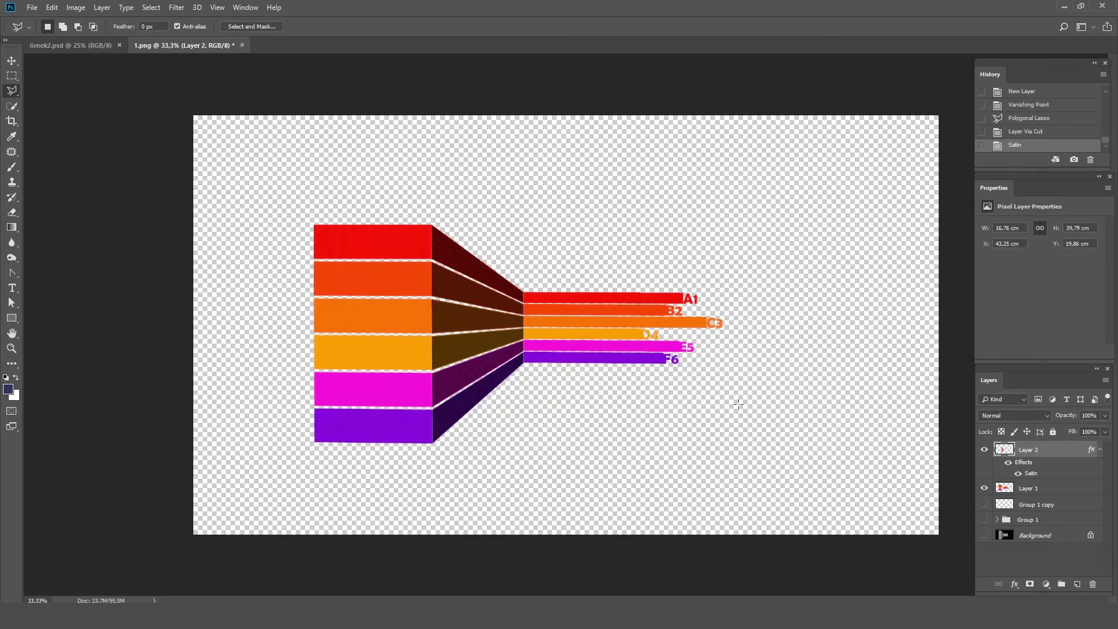
pyautogui.click(12, 61)
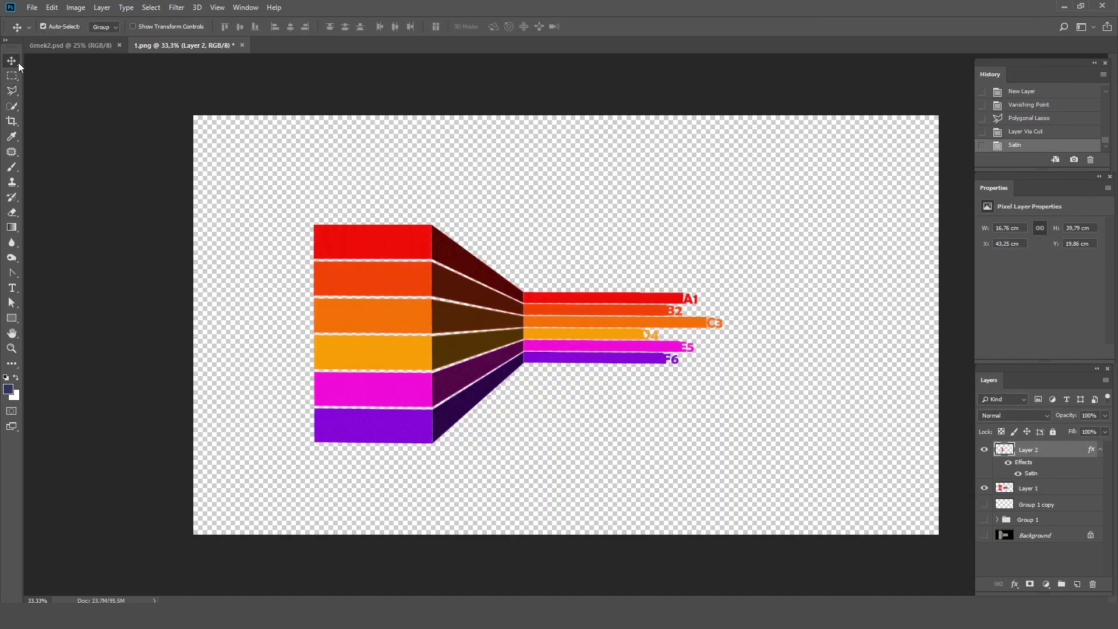
pyautogui.click(663, 417)
pyautogui.hotkey('ctrl', 't')
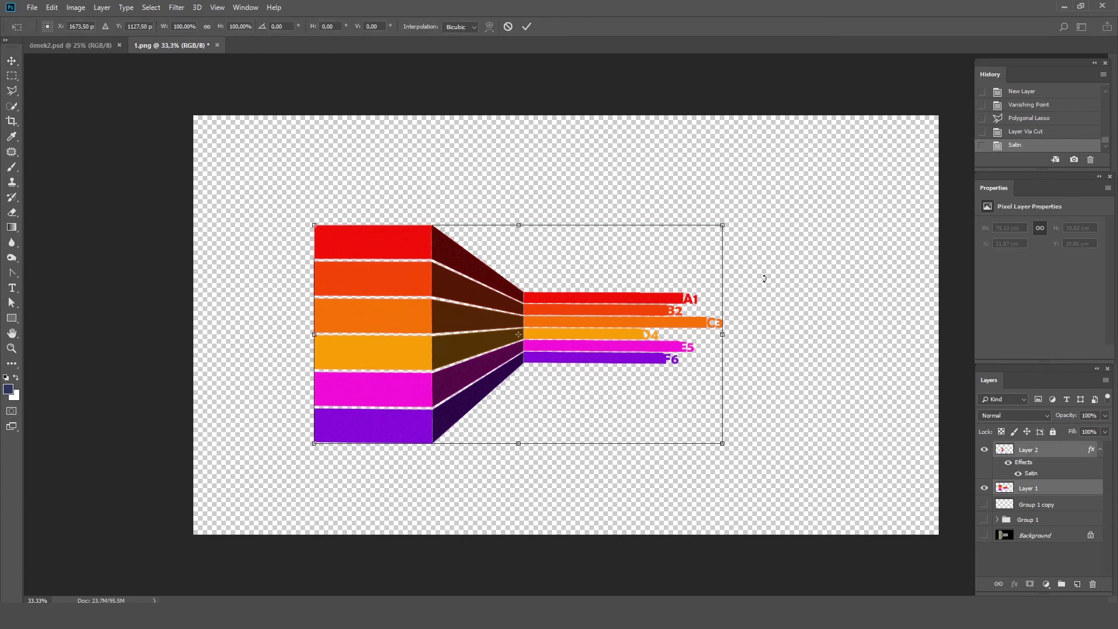
pyautogui.moveTo(737, 227); pyautogui.dragTo(859, 162)
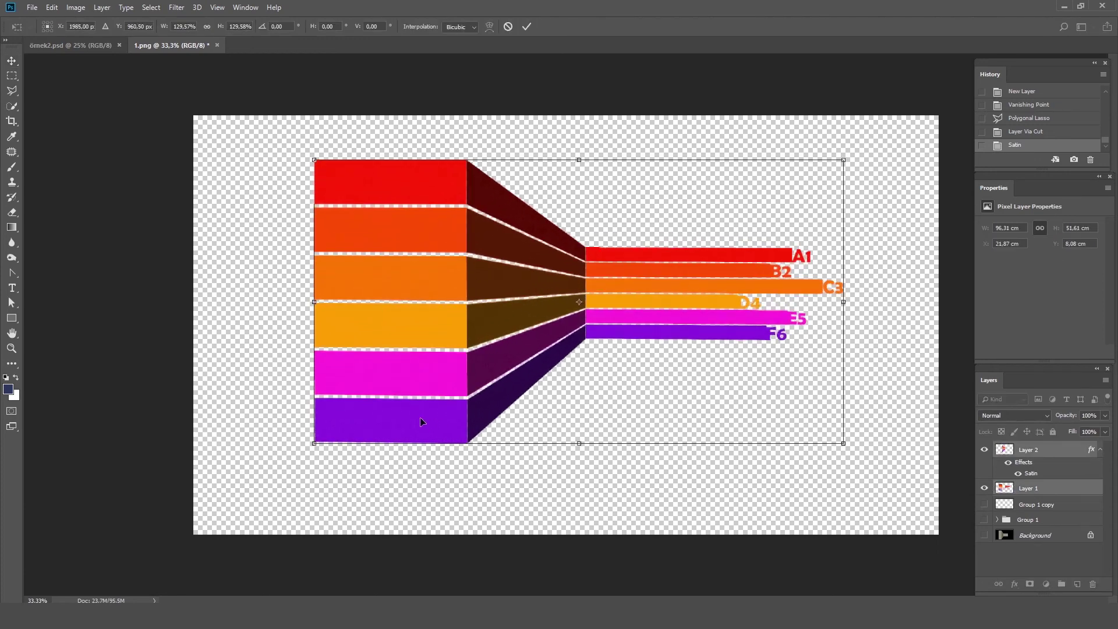
pyautogui.moveTo(312, 442); pyautogui.dragTo(195, 507)
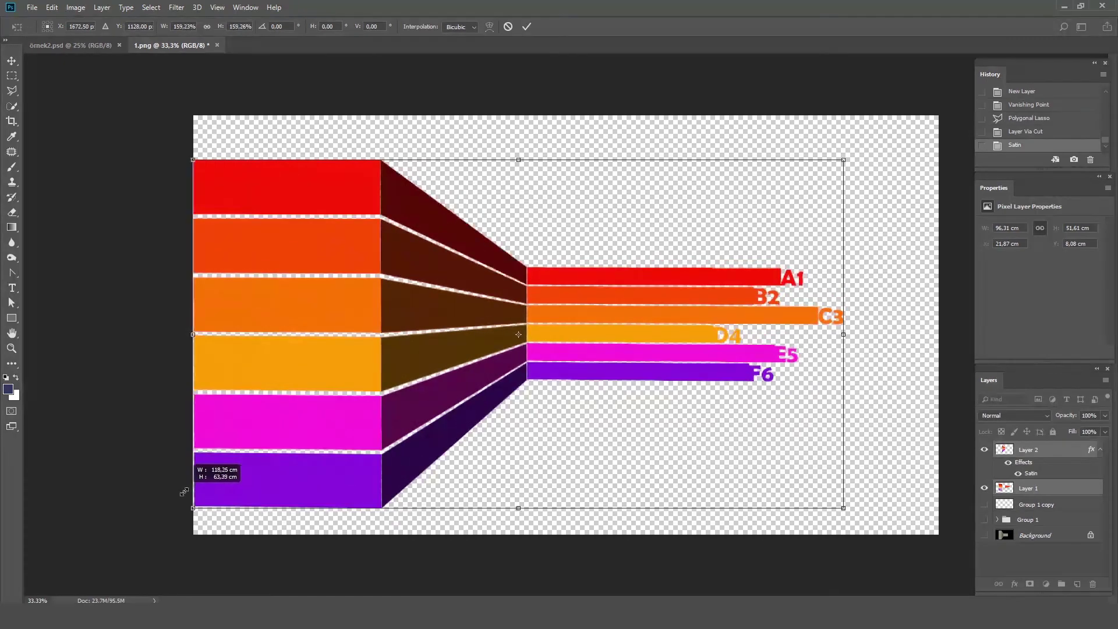
pyautogui.moveTo(843, 508); pyautogui.dragTo(877, 526)
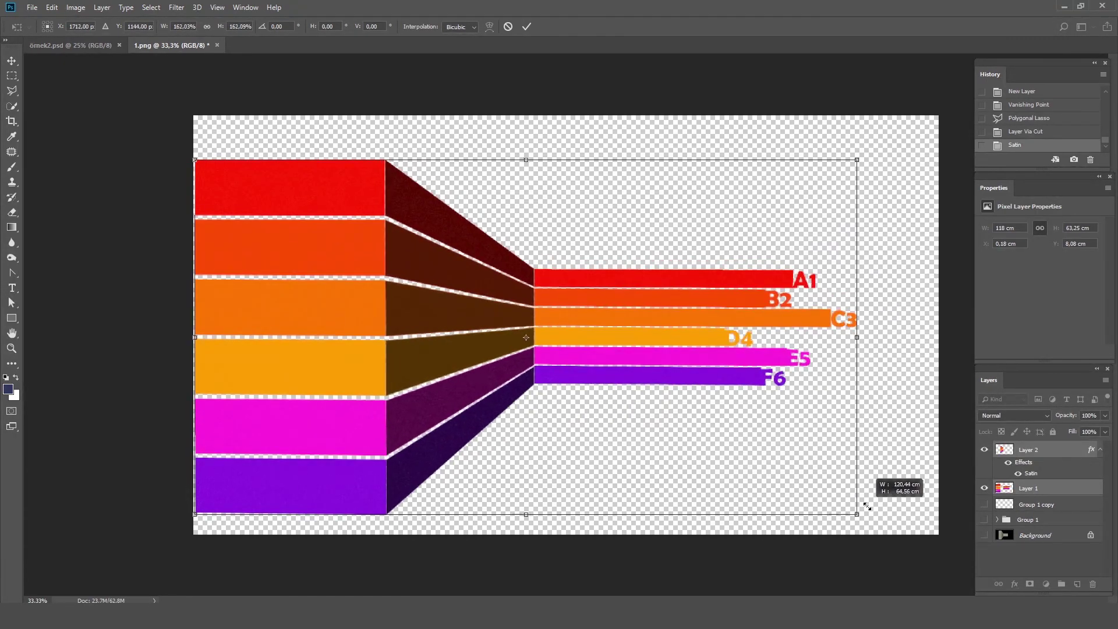
pyautogui.moveTo(402, 385); pyautogui.dragTo(394, 375)
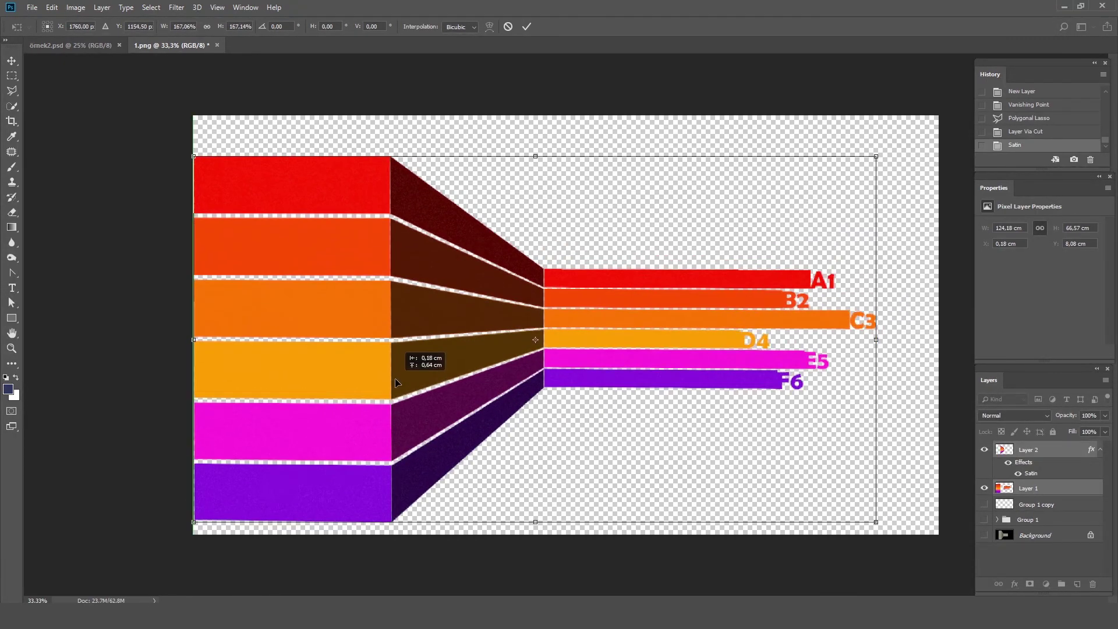
pyautogui.press('Return')
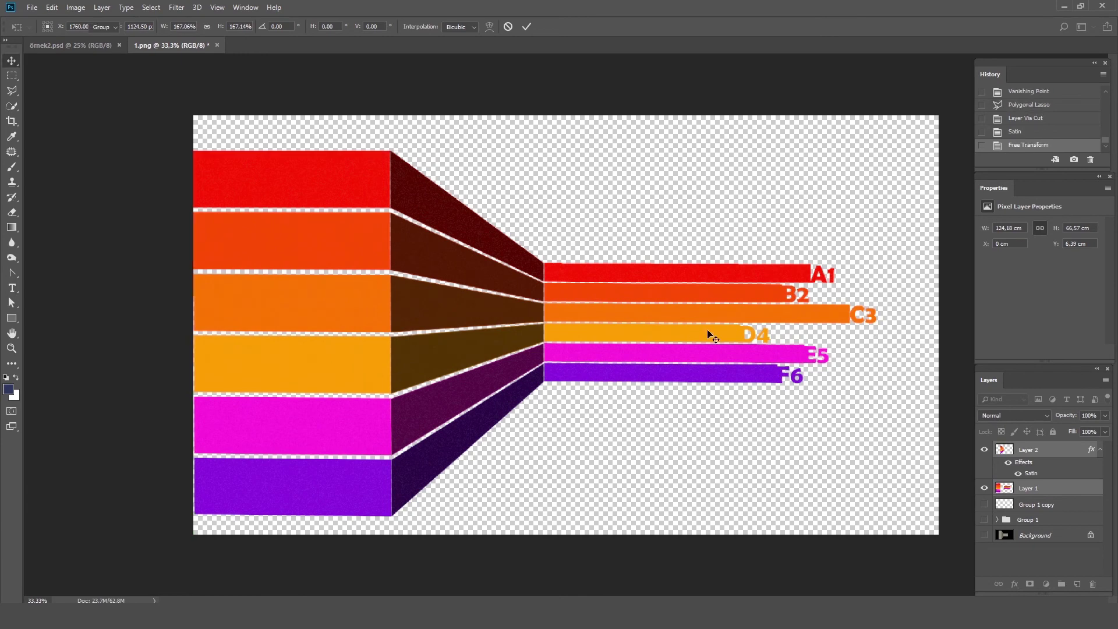
# Step: Merge the layers and nudge the labelled A1–F6 bars to the right
pyautogui.rightClick(1063, 490)
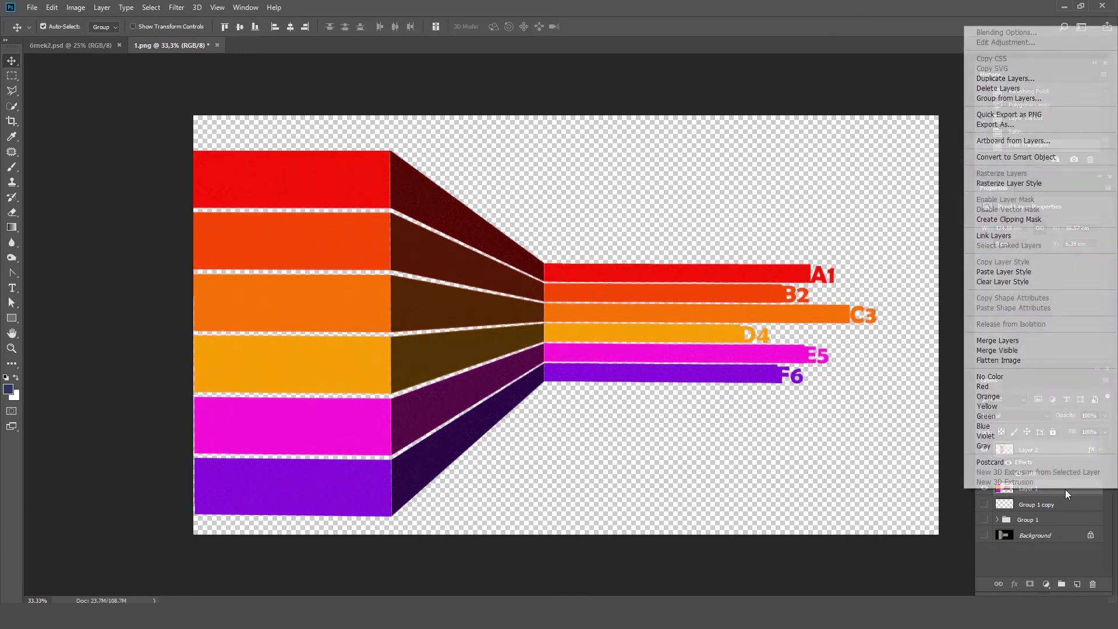
pyautogui.click(1008, 341)
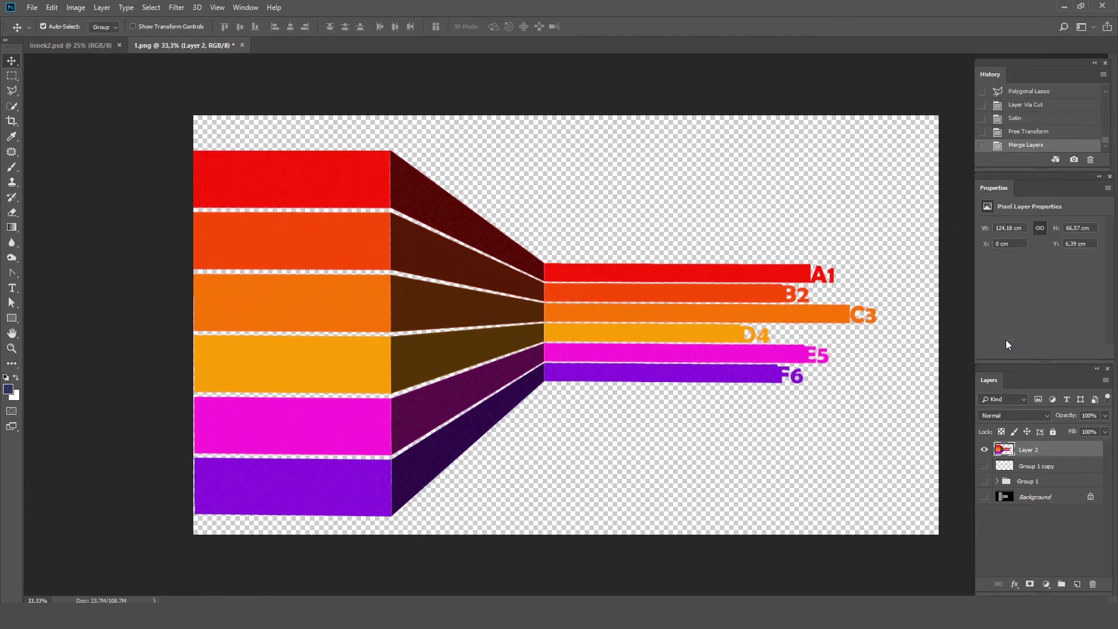
pyautogui.click(10, 77)
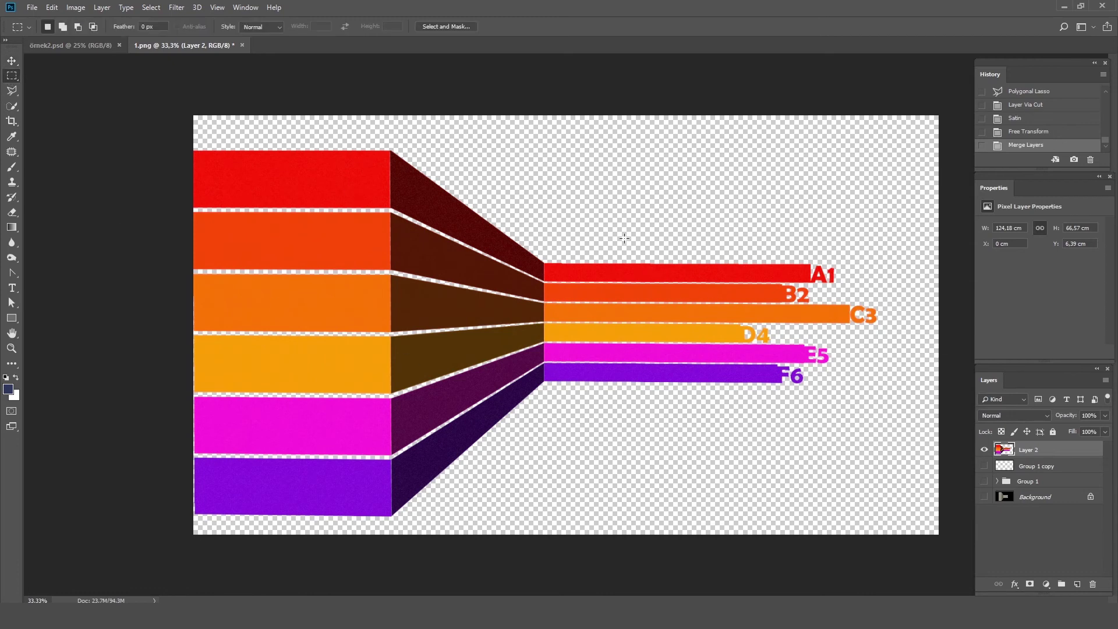
pyautogui.moveTo(646, 232); pyautogui.dragTo(891, 422)
pyautogui.click(12, 61)
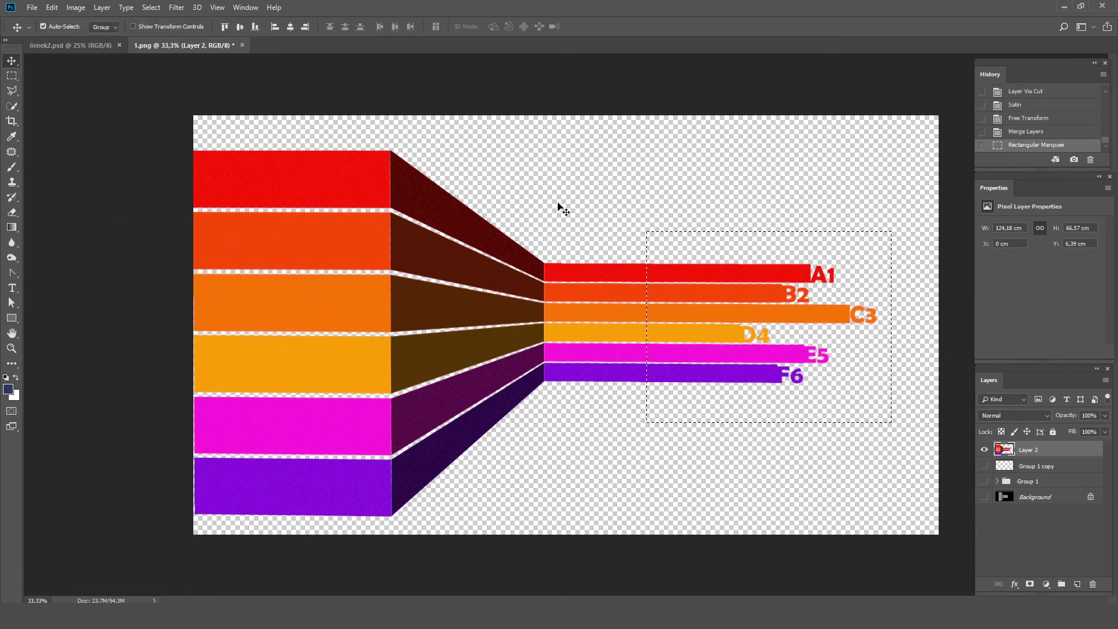
pyautogui.hotkey('shift', 'Right')
pyautogui.hotkey('shift', 'Right')
pyautogui.hotkey('shift', 'Right')
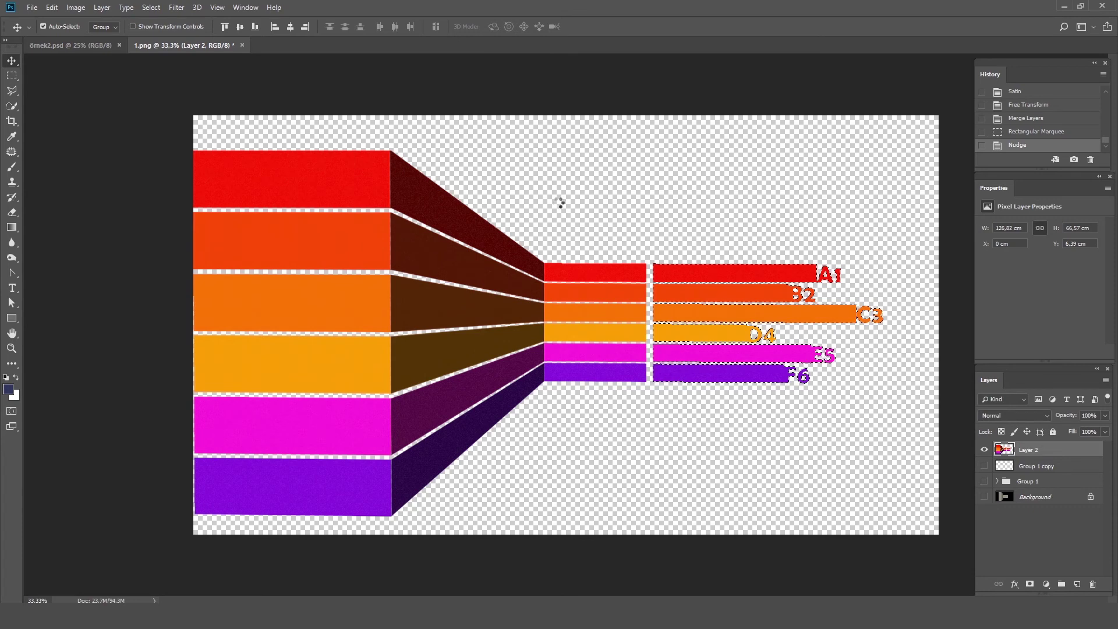
pyautogui.hotkey('shift', 'Right')
pyautogui.hotkey('shift', 'Right')
pyautogui.hotkey('shift', 'Right')
pyautogui.hotkey('shift', 'Right')
pyautogui.hotkey('shift', 'Right')
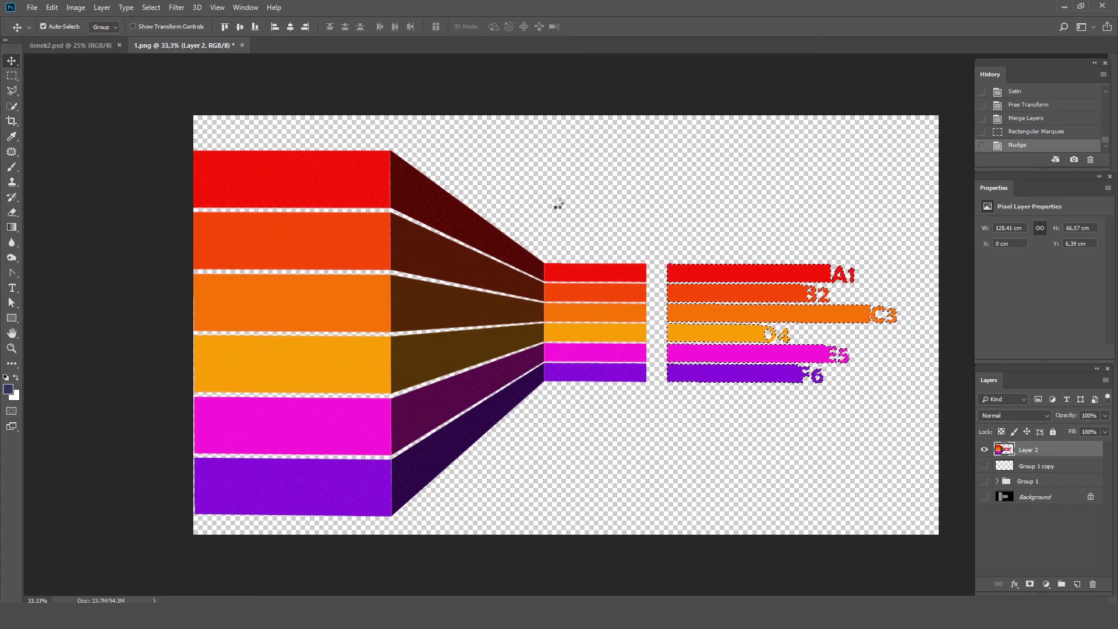
pyautogui.hotkey('shift', 'Right')
pyautogui.hotkey('shift', 'Right')
pyautogui.hotkey('shift', 'Right')
pyautogui.hotkey('shift', 'Right')
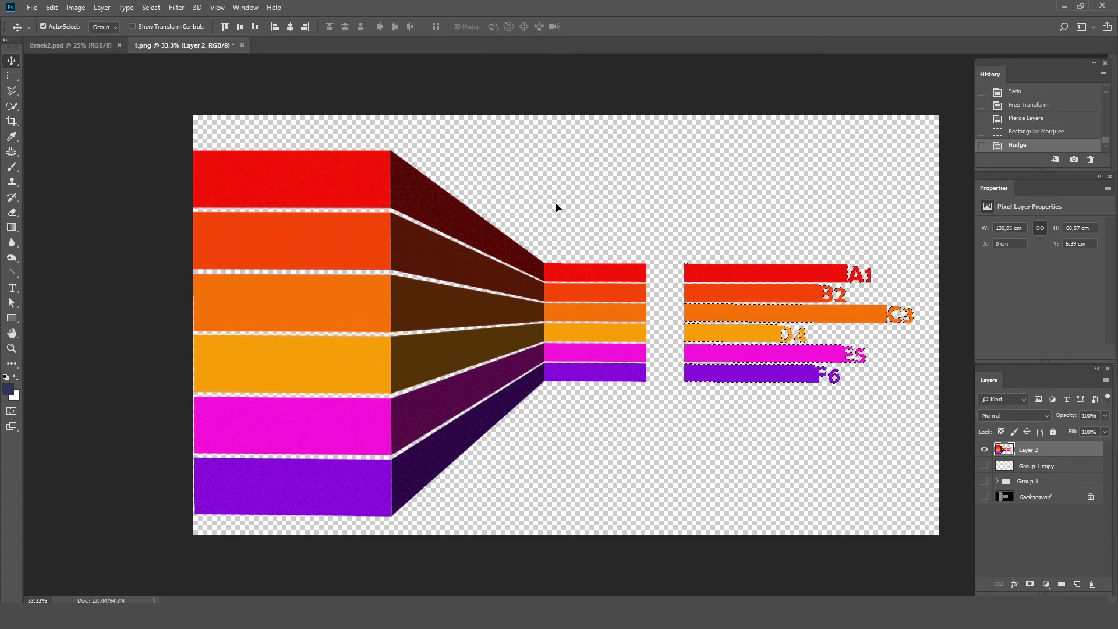
pyautogui.hotkey('shift', 'Right')
pyautogui.hotkey('shift', 'Right')
pyautogui.hotkey('shift', 'Right')
pyautogui.hotkey('shift', 'Right')
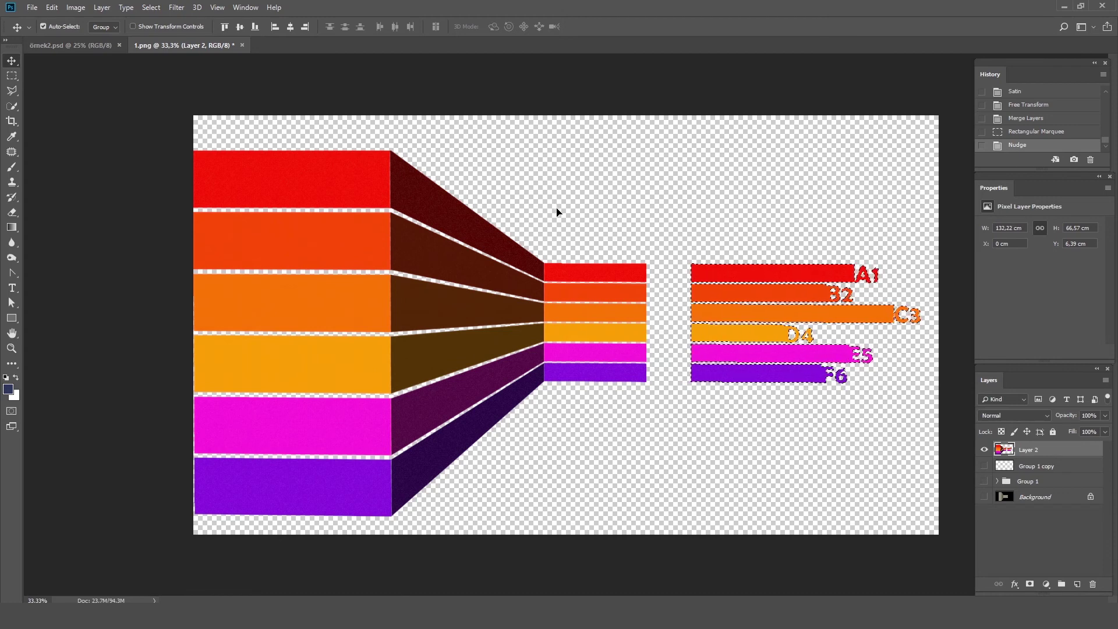
pyautogui.hotkey('ctrl', 'd')
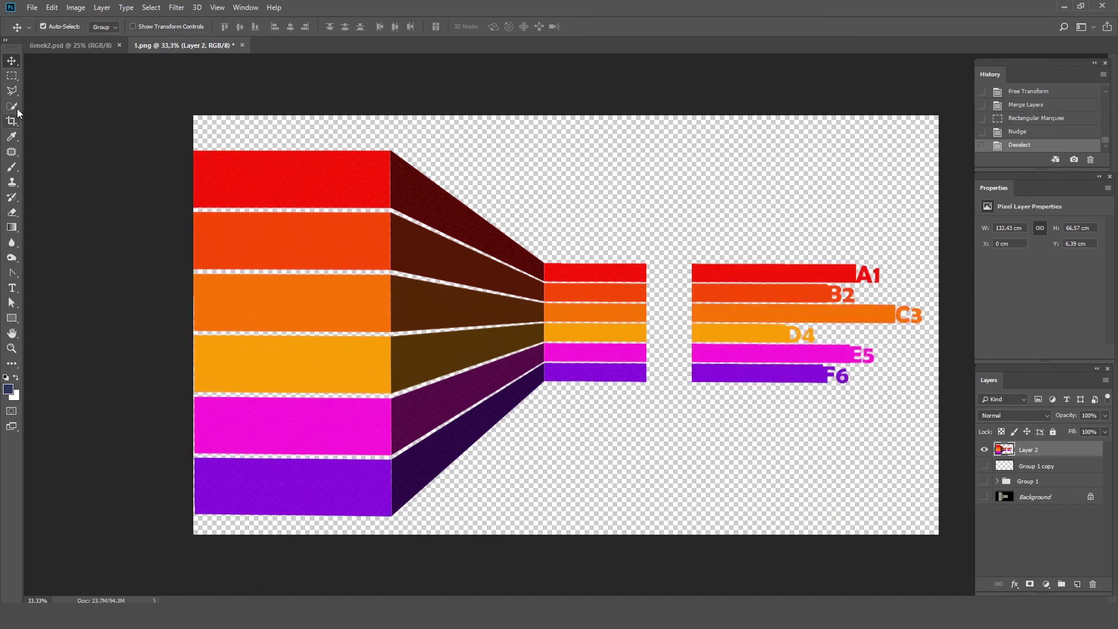
# Step: Stretch the short bar section left of the gap to about 143% width, closing the gap
pyautogui.click(12, 76)
pyautogui.moveTo(552, 243); pyautogui.dragTo(651, 426)
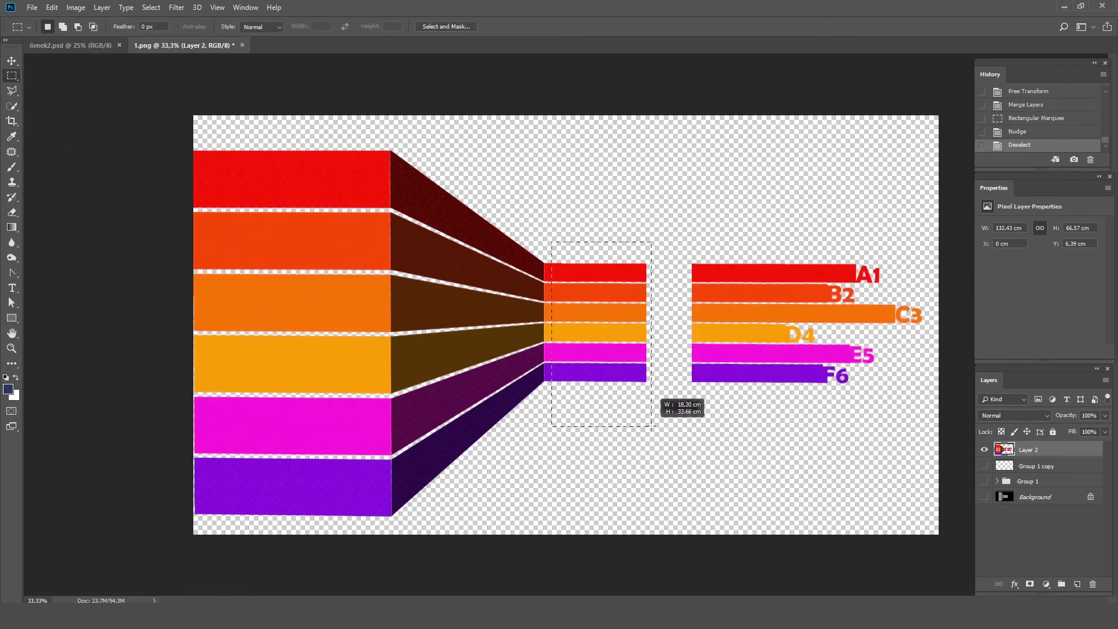
pyautogui.hotkey('ctrl', 't')
pyautogui.moveTo(651, 334); pyautogui.dragTo(703, 338)
pyautogui.press('Return')
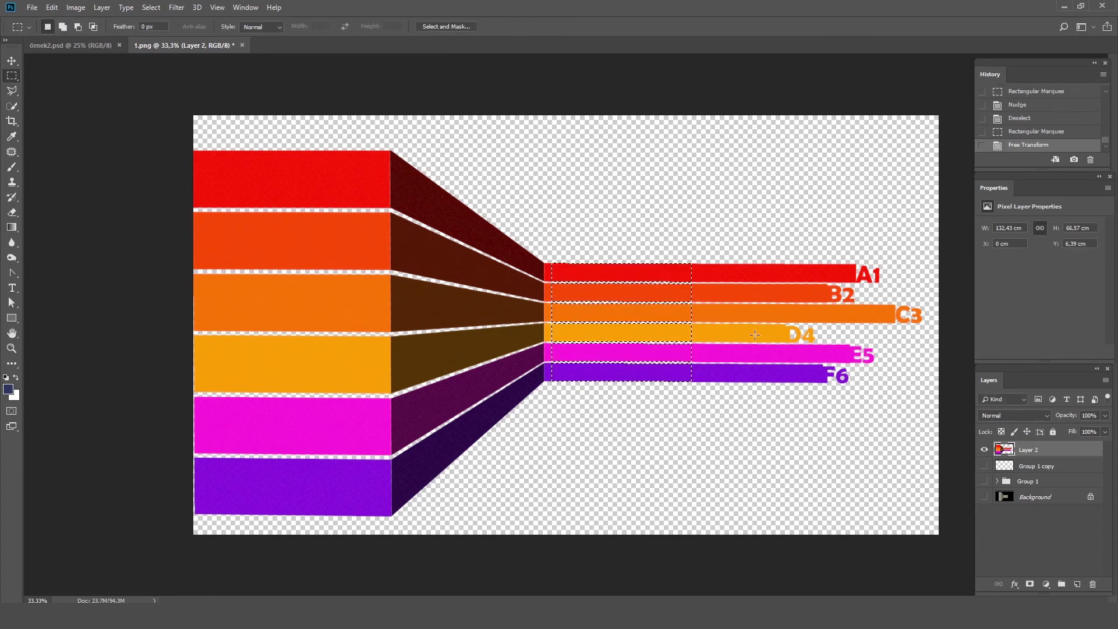
pyautogui.hotkey('ctrl', 'd')
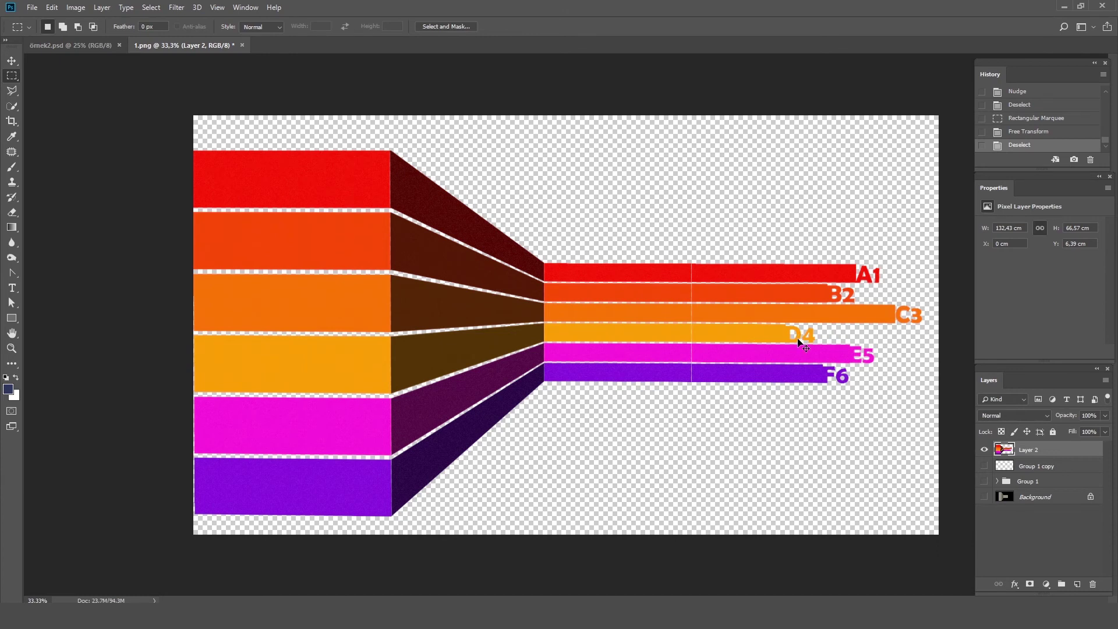
pyautogui.hotkey('ctrl', 'z')
pyautogui.hotkey('ctrl', 't')
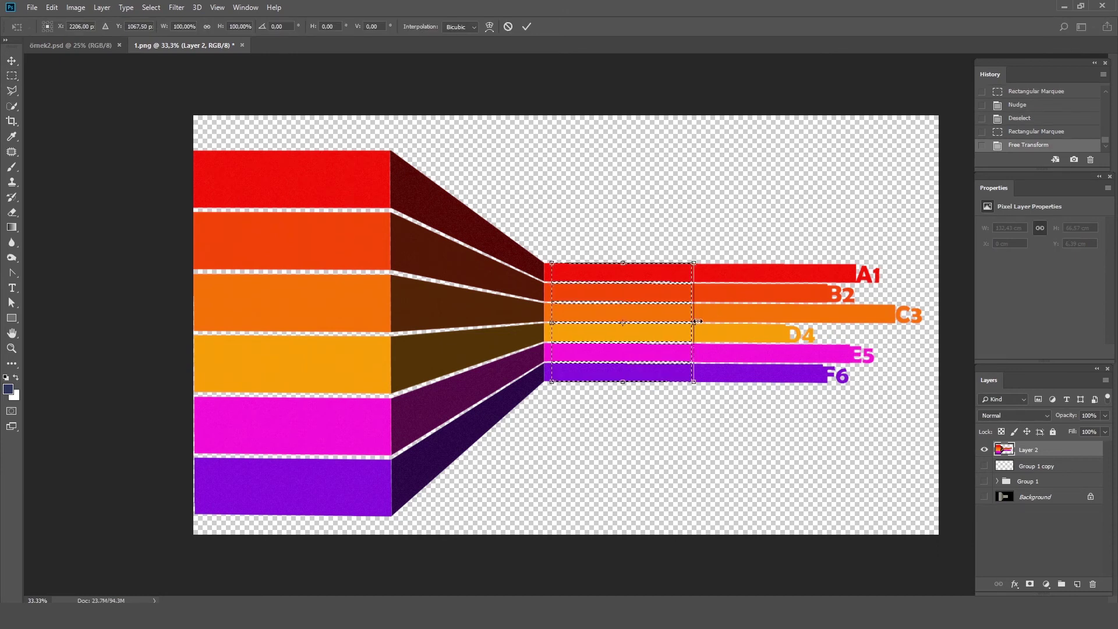
pyautogui.moveTo(697, 321); pyautogui.dragTo(701, 324)
pyautogui.press('Return')
pyautogui.hotkey('ctrl', 'd')
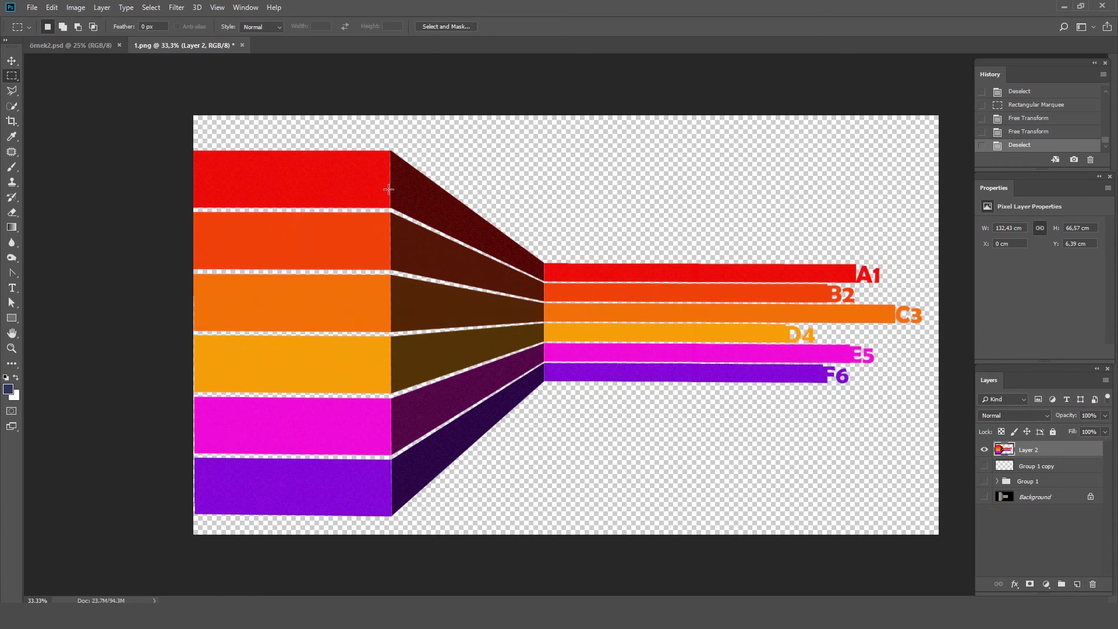
# Step: Save the artwork as the PSD file örnek3 with Maximize Compatibility
pyautogui.click(12, 61)
pyautogui.click(32, 7)
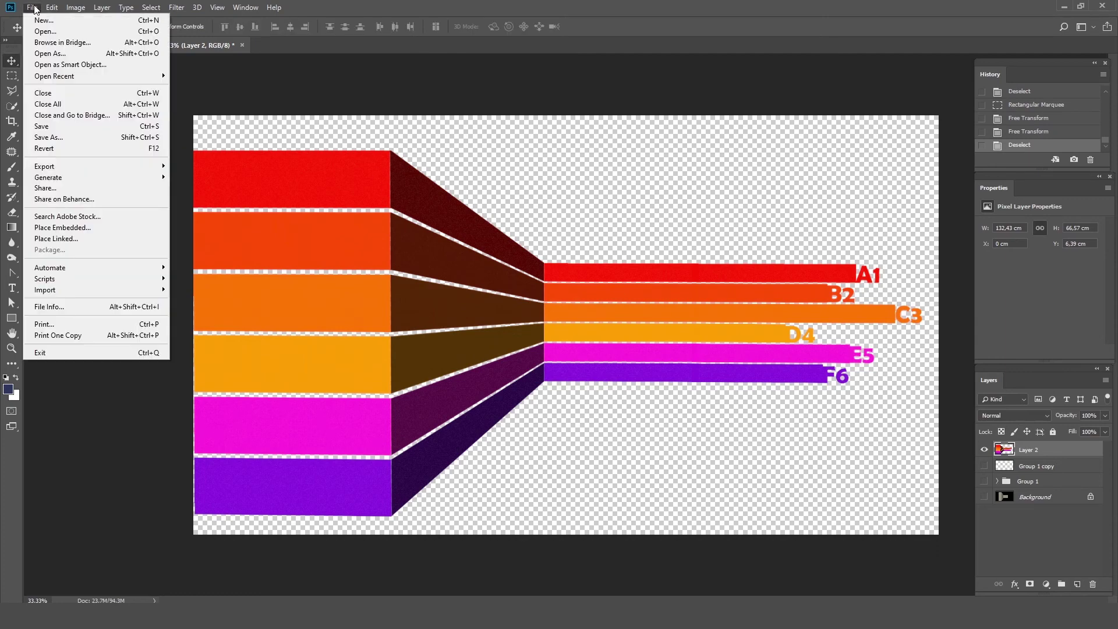
pyautogui.click(72, 140)
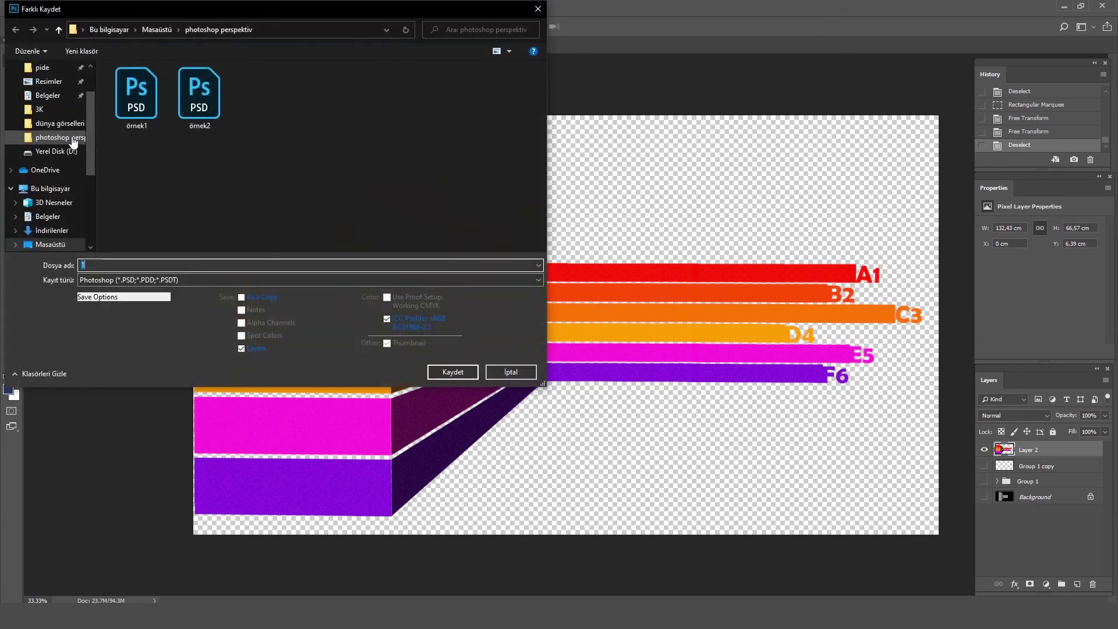
pyautogui.write('Ö')
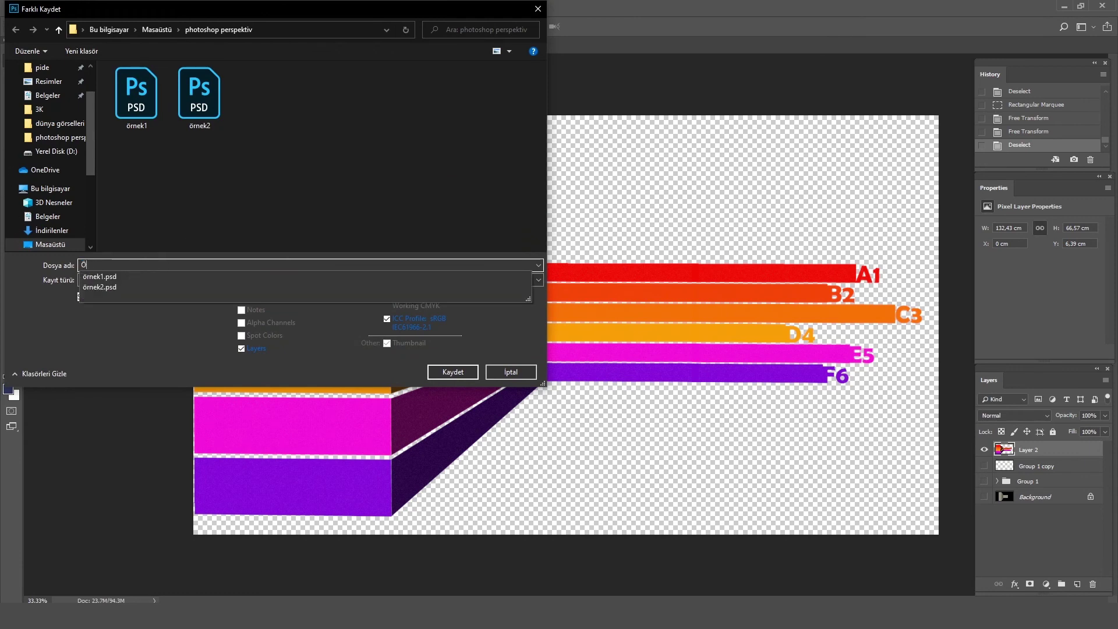
pyautogui.press('BackSpace')
pyautogui.write('örnek')
pyautogui.write('3')
pyautogui.press('Return')
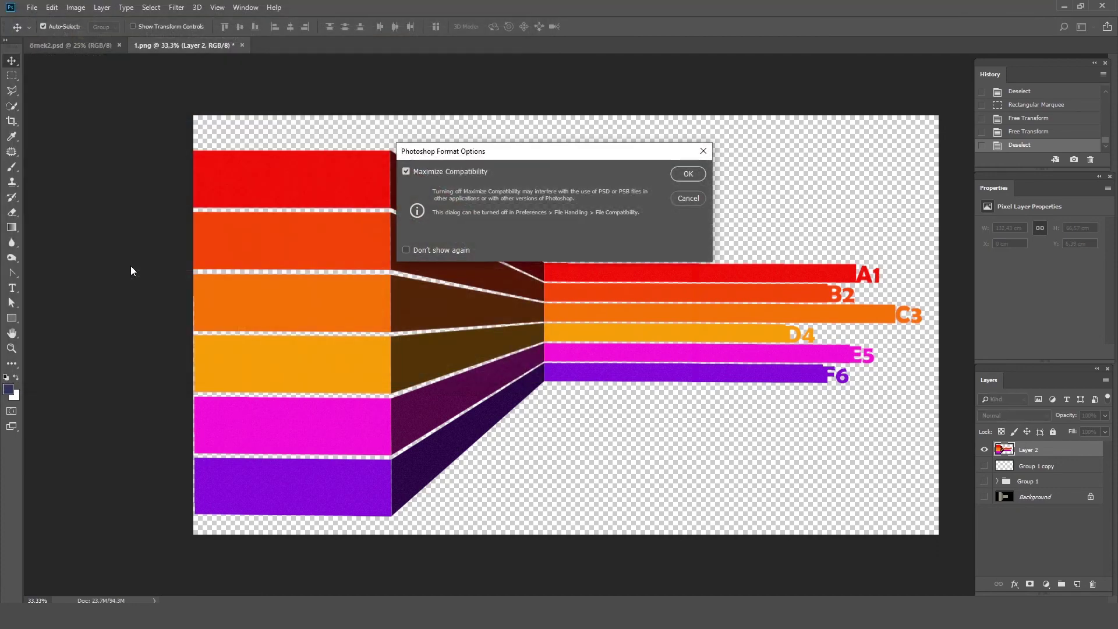
pyautogui.press('Return')
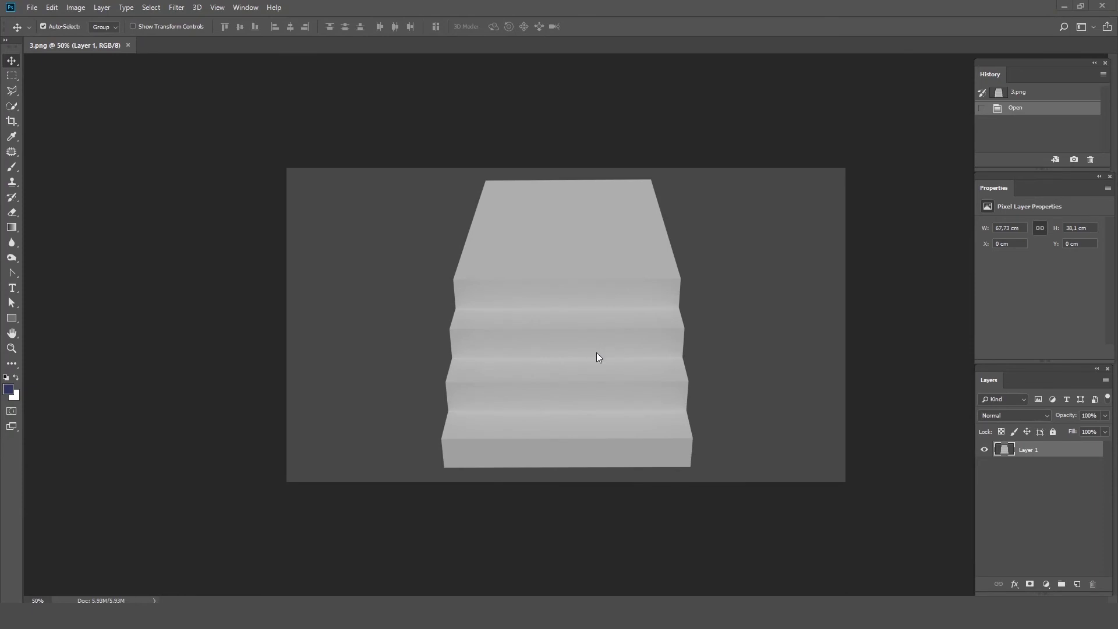
# Step: In Vanishing Point, draw a four-corner perspective plane on the staircase's top landing
pyautogui.click(172, 7)
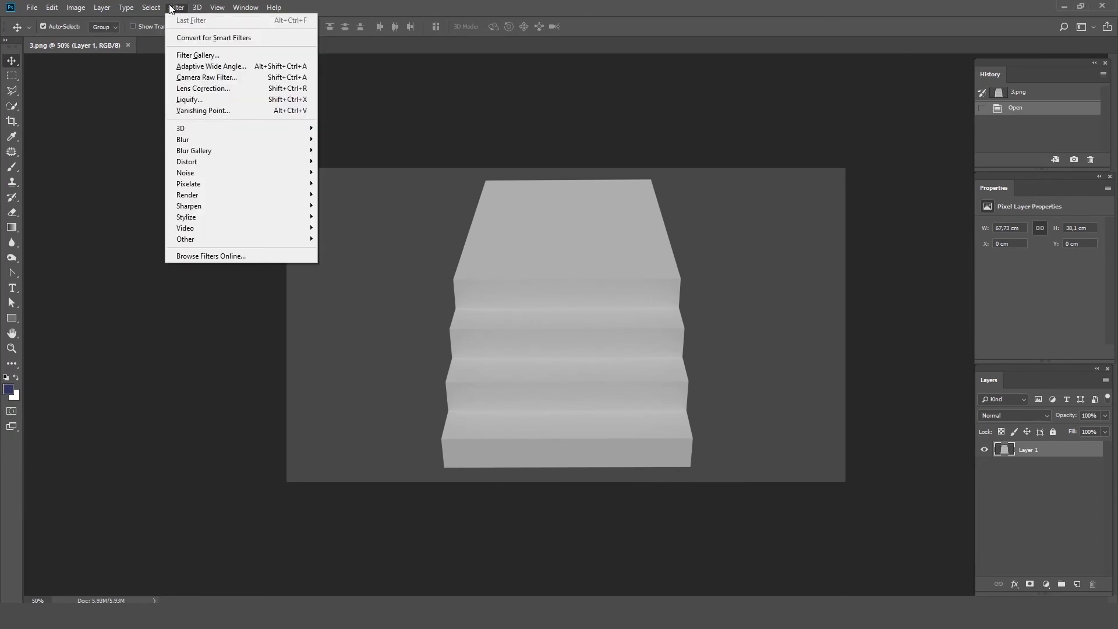
pyautogui.click(228, 115)
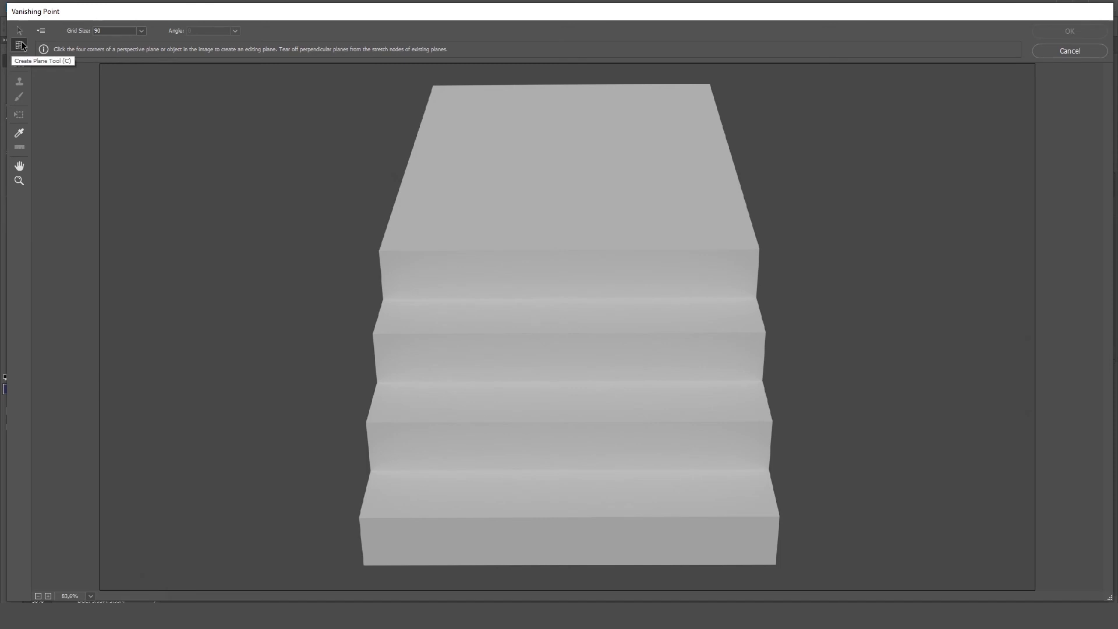
pyautogui.click(433, 86)
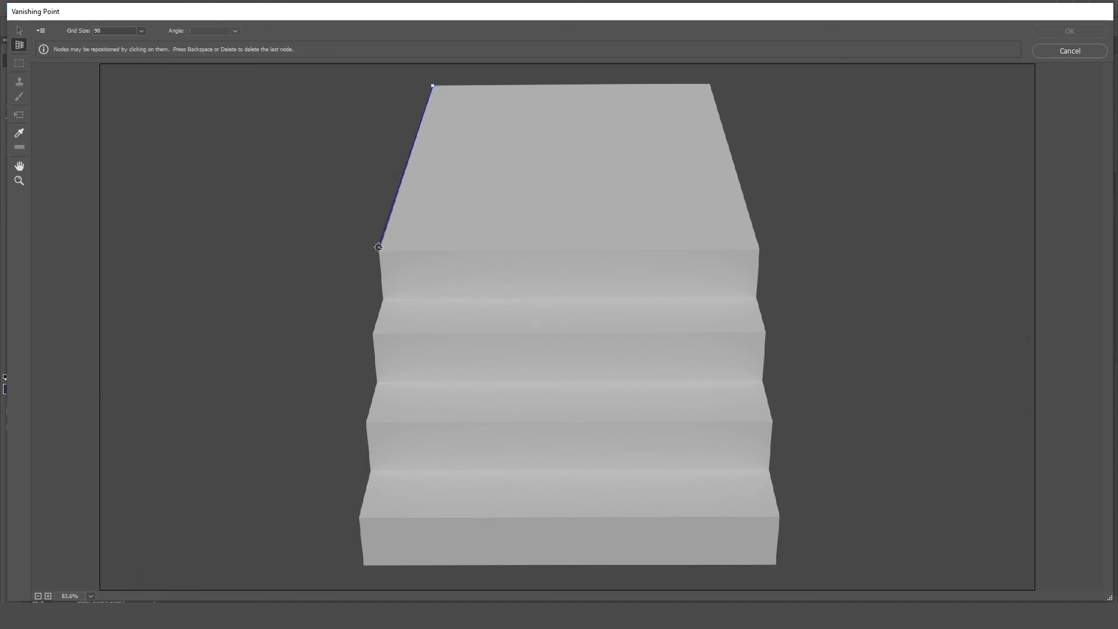
pyautogui.click(380, 249)
pyautogui.click(758, 248)
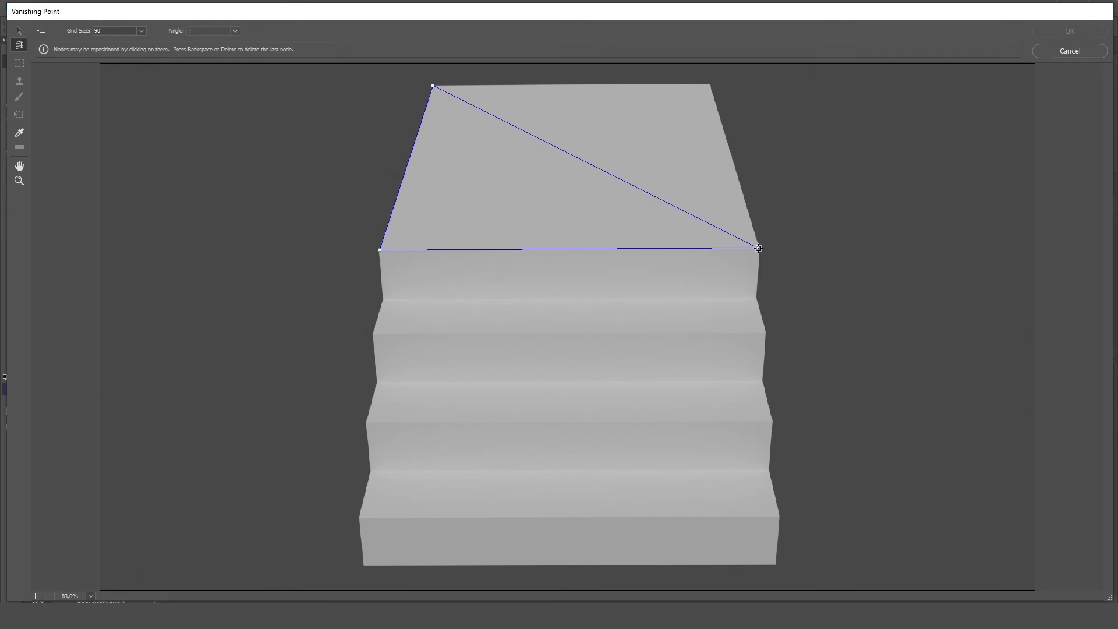
pyautogui.click(713, 85)
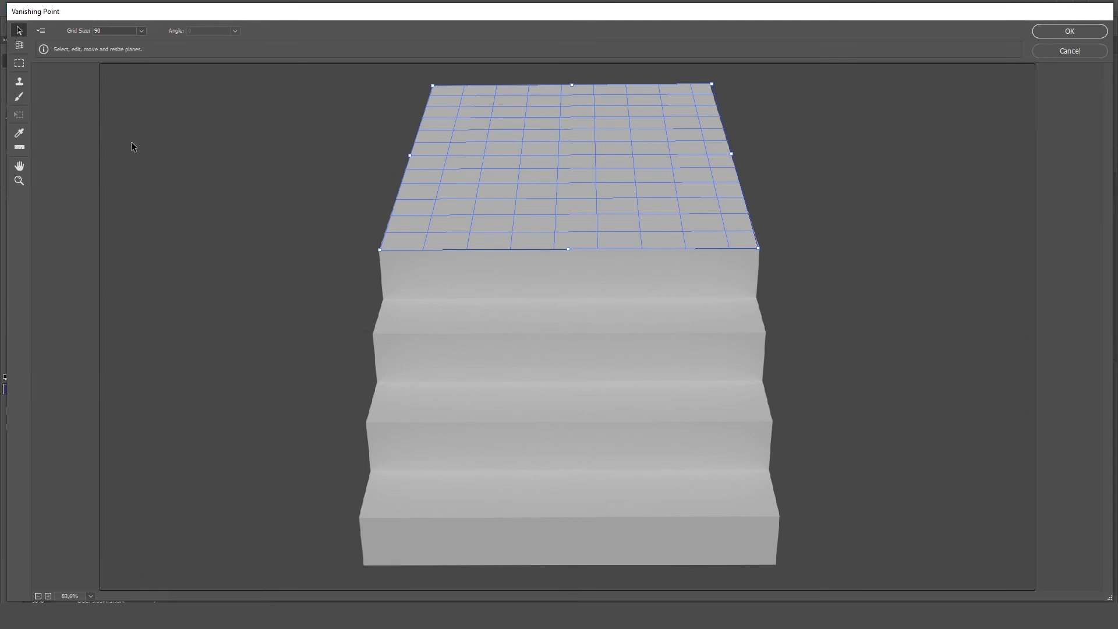
# Step: Pull perpendicular planes down each step to the last one and apply the filter
pyautogui.press('ctrl')
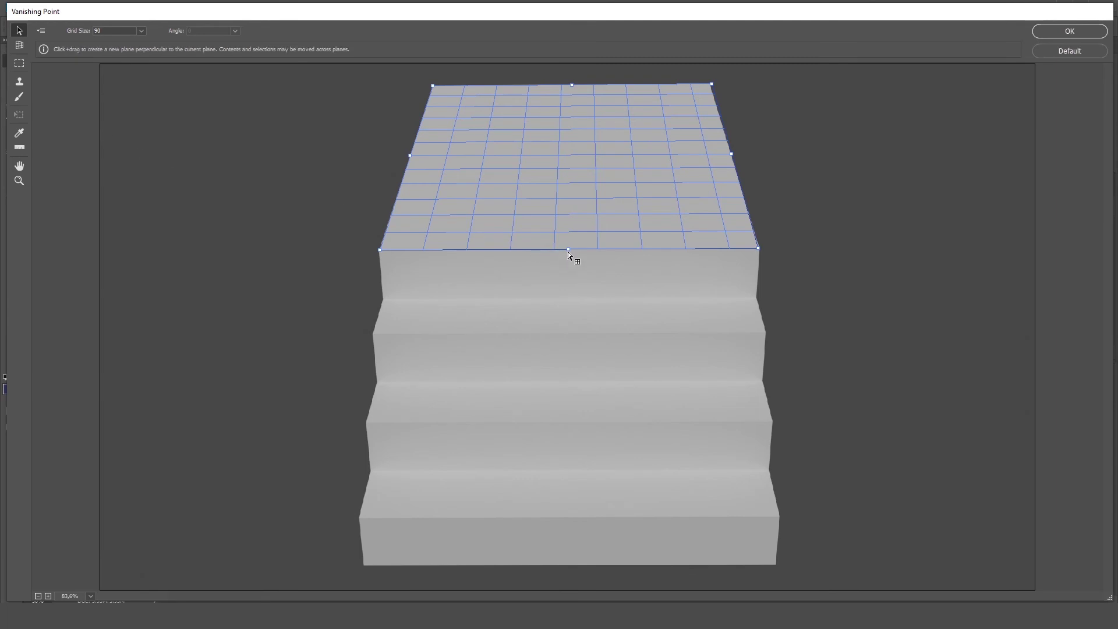
pyautogui.moveTo(568, 250); pyautogui.dragTo(568, 297)
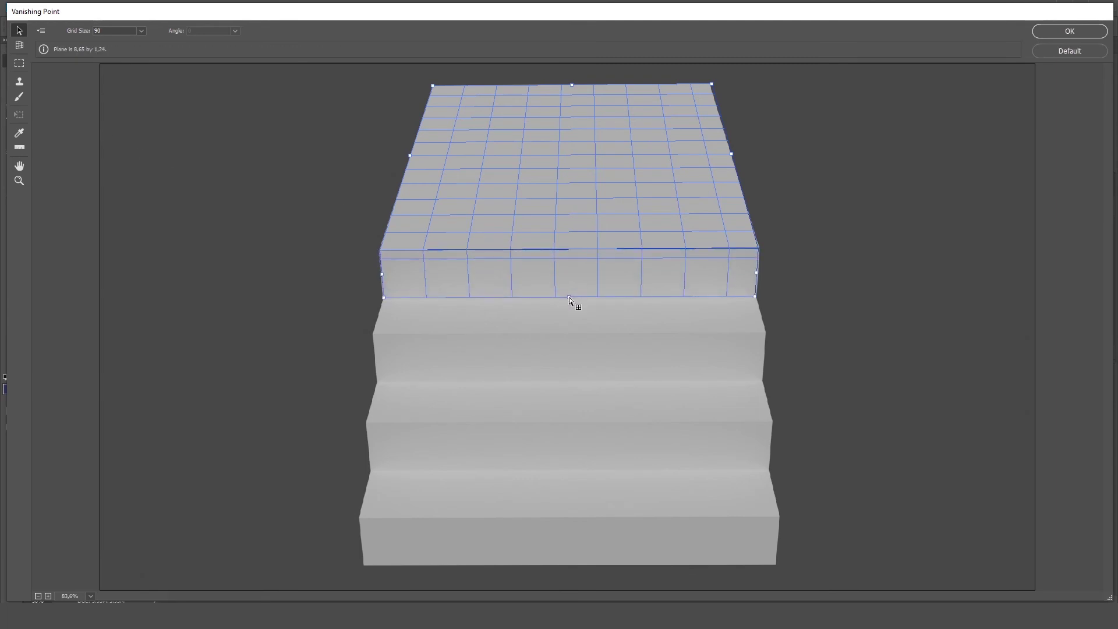
pyautogui.moveTo(569, 297); pyautogui.dragTo(571, 565)
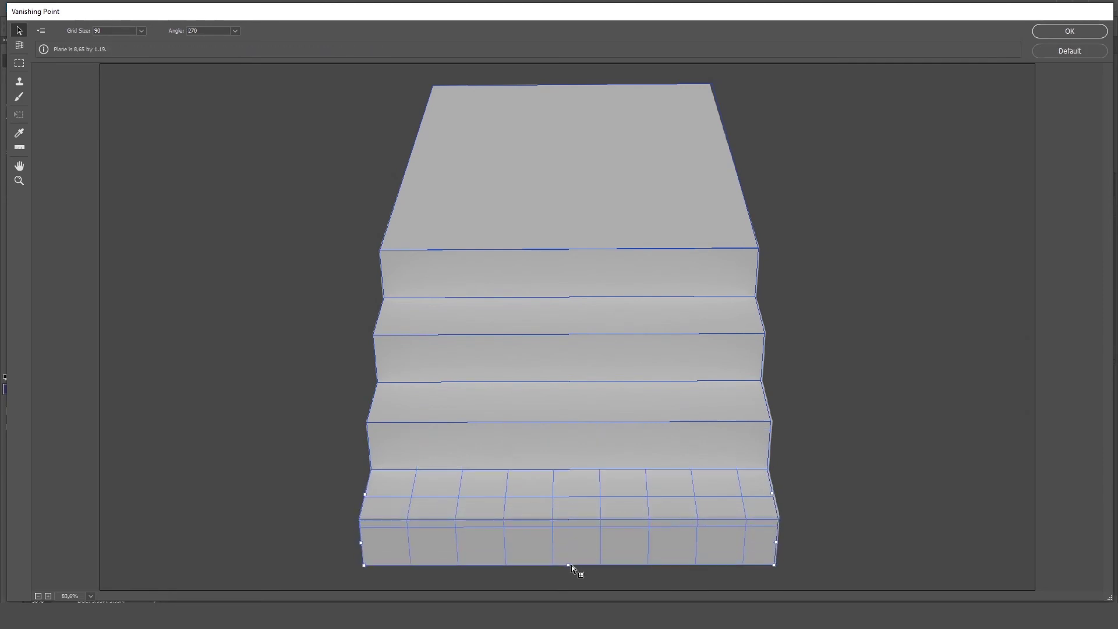
pyautogui.moveTo(571, 565); pyautogui.dragTo(573, 563)
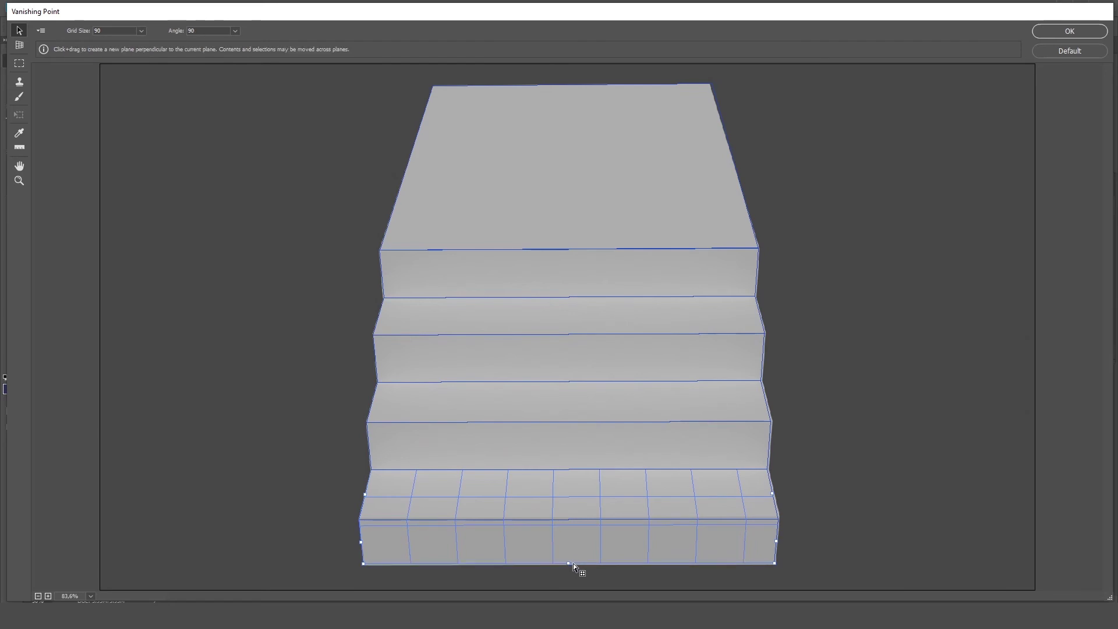
pyautogui.click(15, 70)
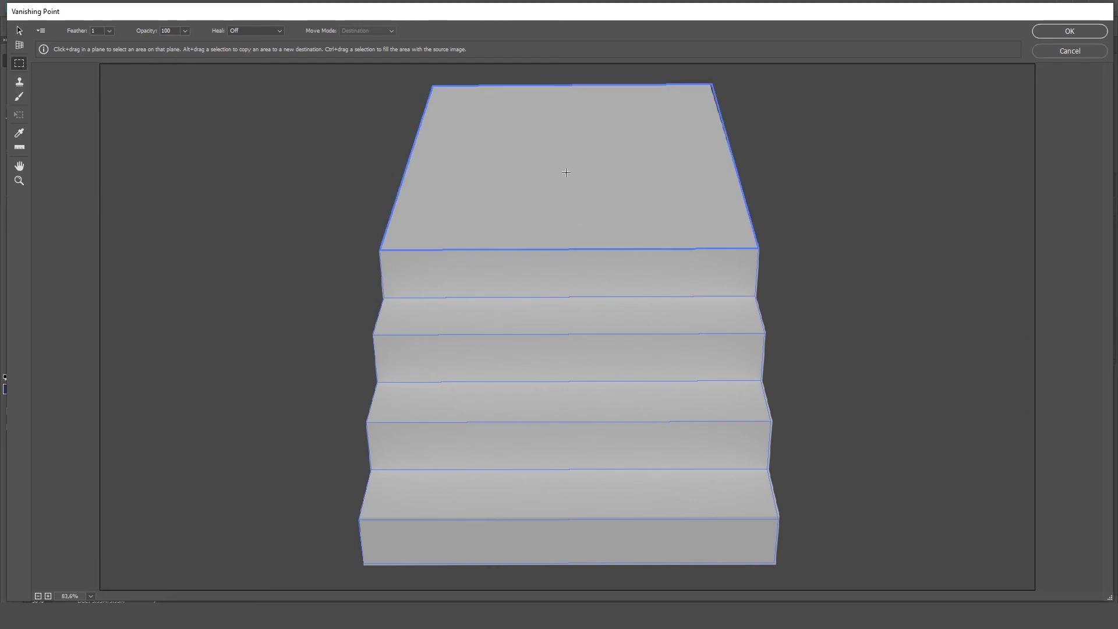
pyautogui.click(1070, 31)
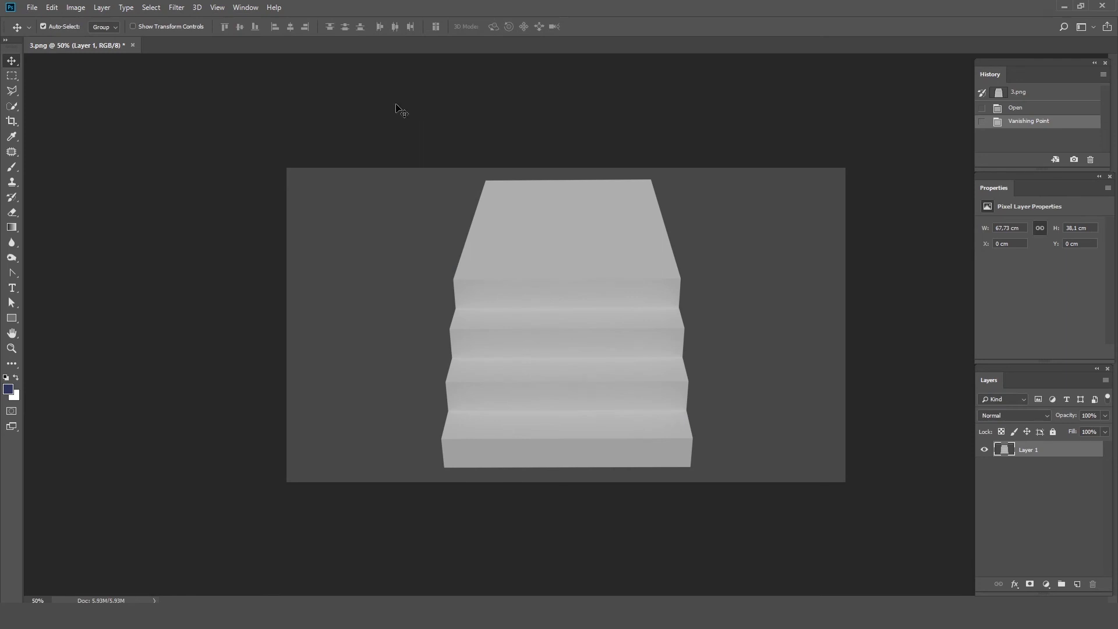
# Step: Draw a tall rectangle left of the stairs and give it a #fa8700 orange Color Overlay
pyautogui.click(12, 318)
pyautogui.moveTo(347, 303); pyautogui.dragTo(404, 455)
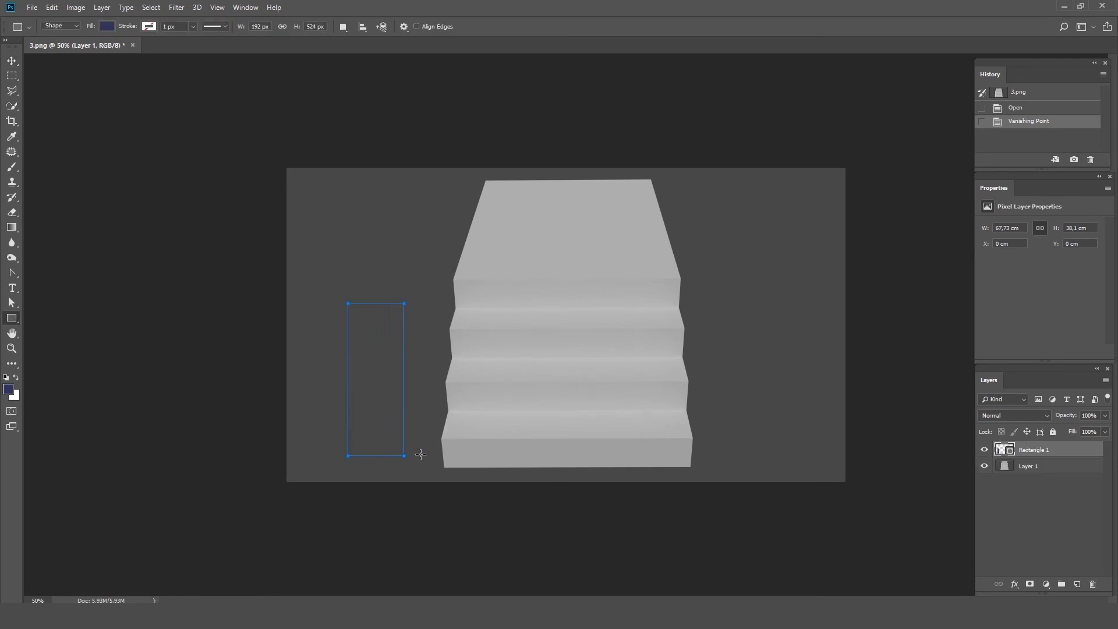
pyautogui.doubleClick(1080, 451)
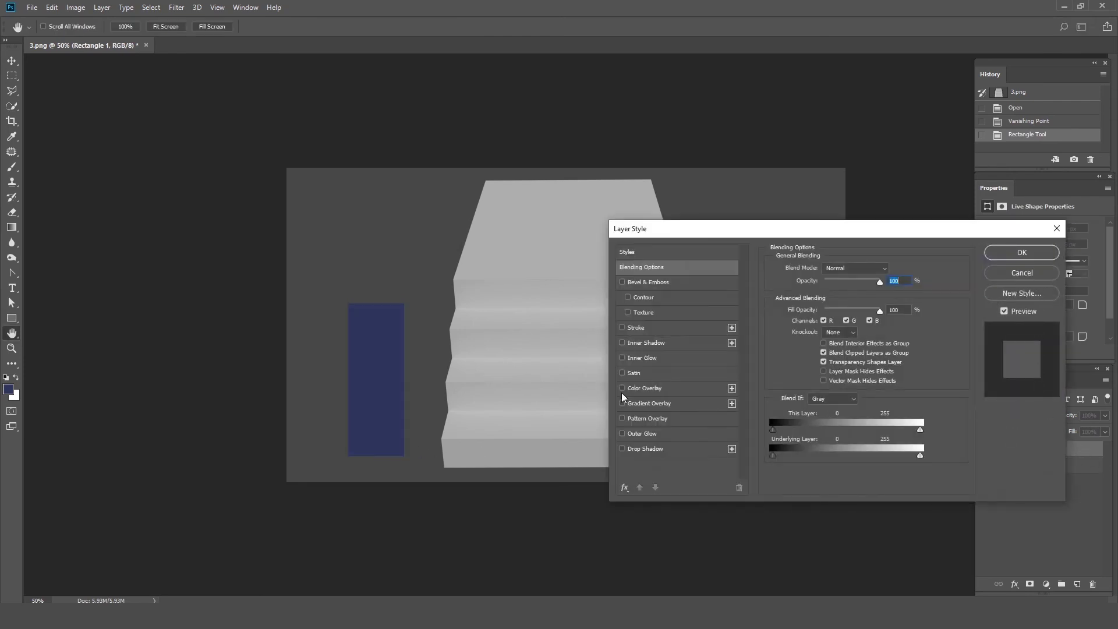
pyautogui.click(622, 388)
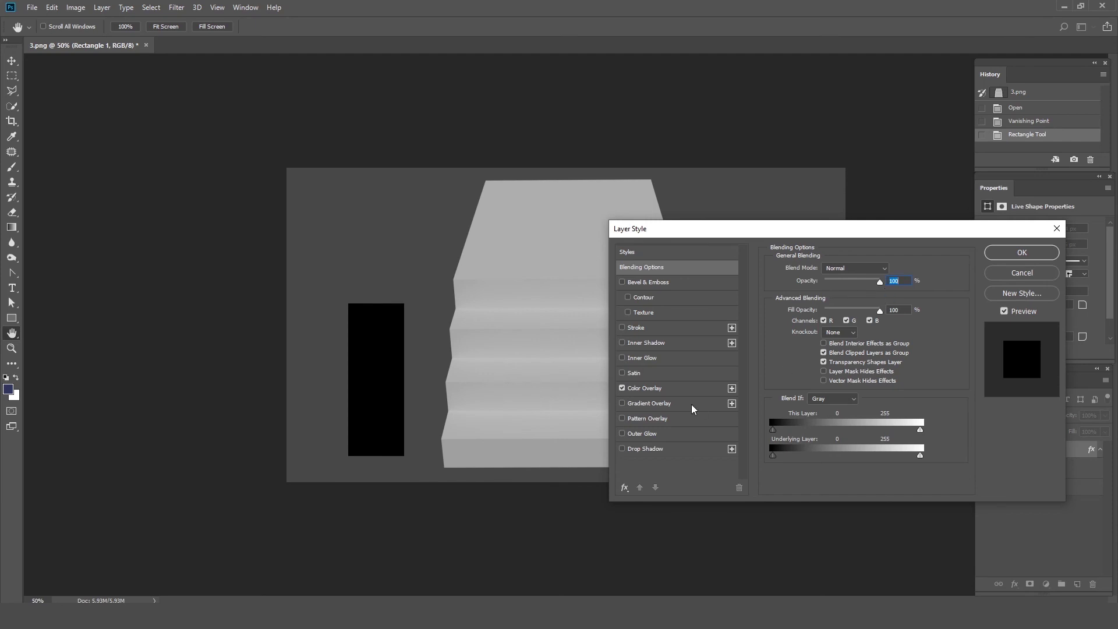
pyautogui.click(665, 390)
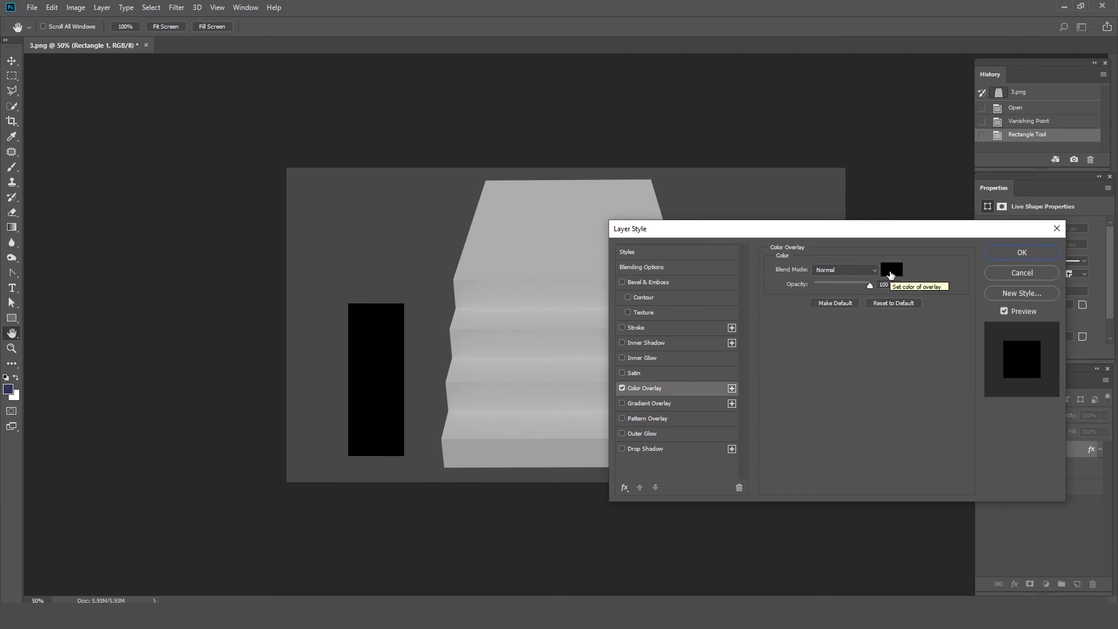
pyautogui.click(890, 272)
pyautogui.click(957, 394)
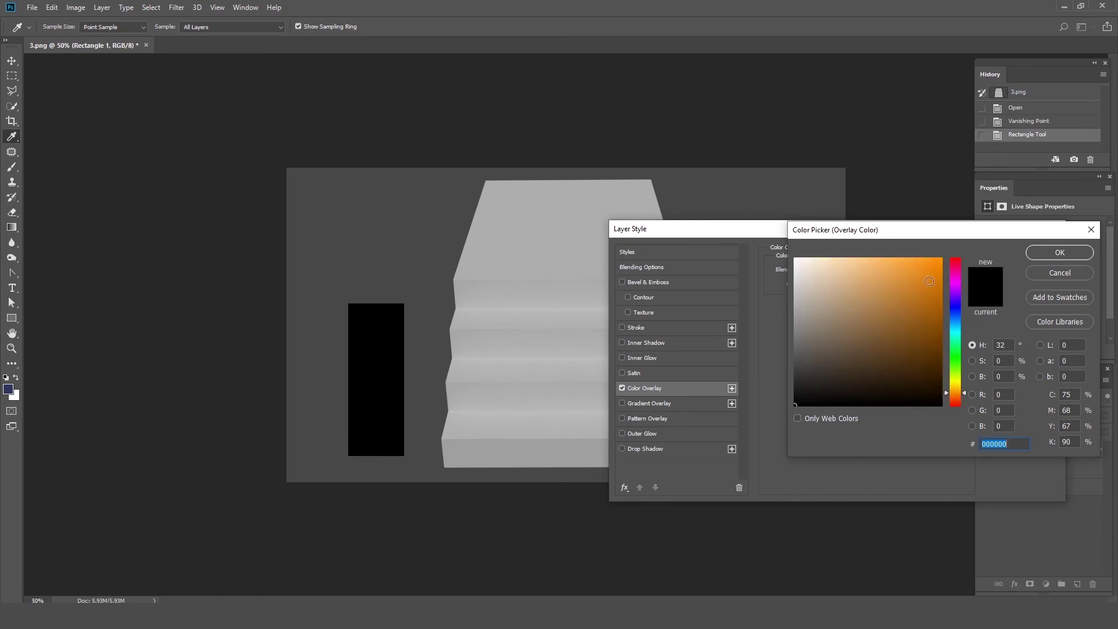
pyautogui.write('fa8700')
pyautogui.click(1042, 254)
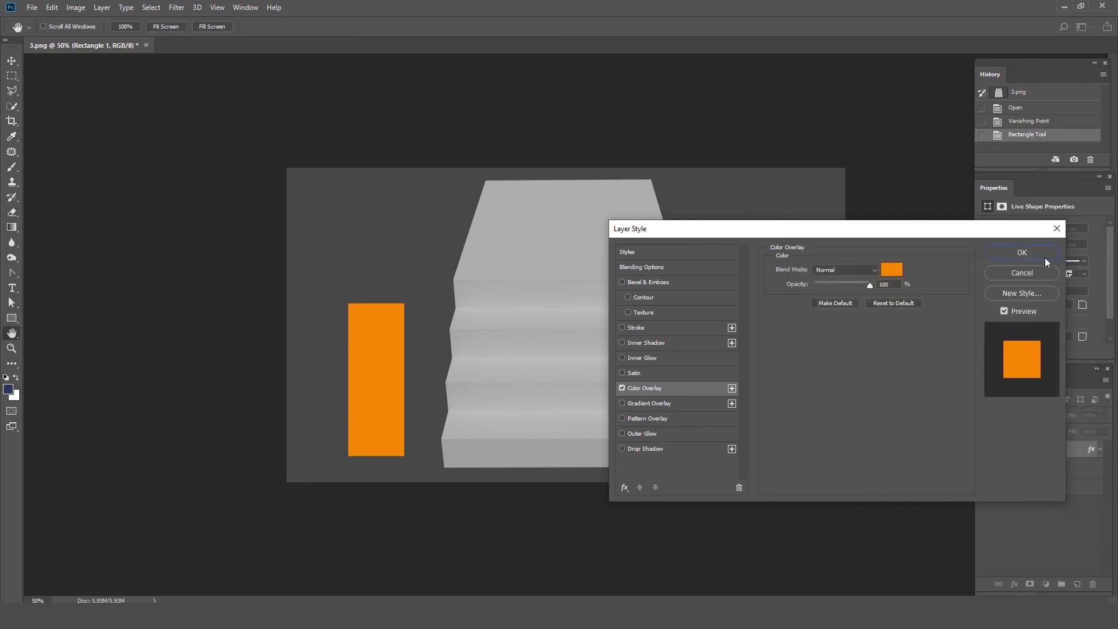
pyautogui.press('Return')
# Step: Duplicate the orange rectangle and resize the copy into a wide block atop the shaft
pyautogui.click(12, 60)
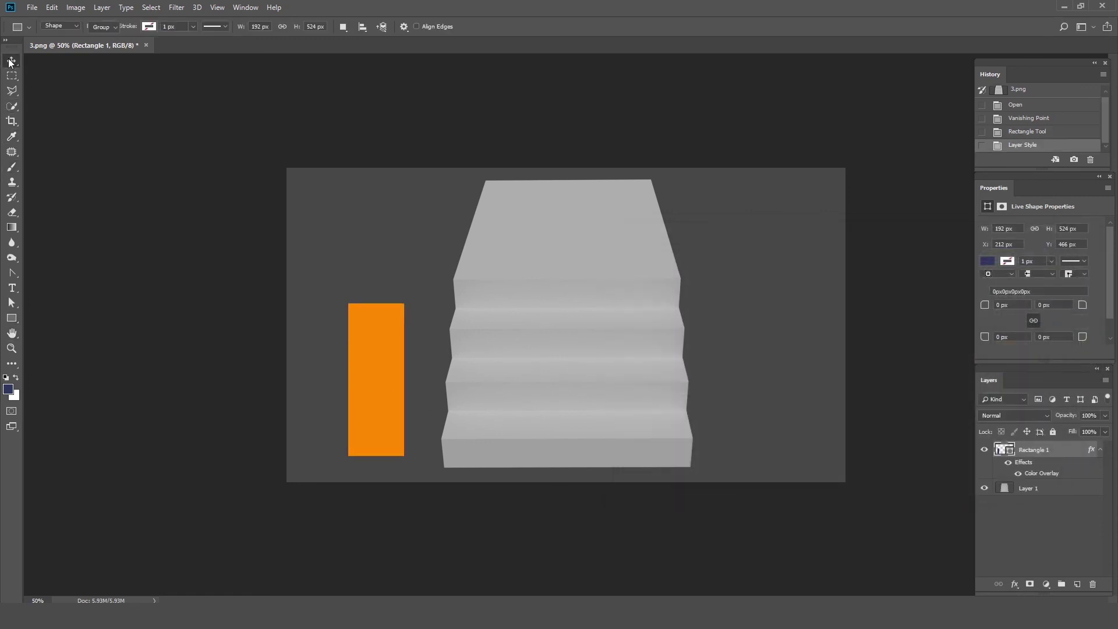
pyautogui.moveTo(383, 414); pyautogui.dragTo(562, 338)
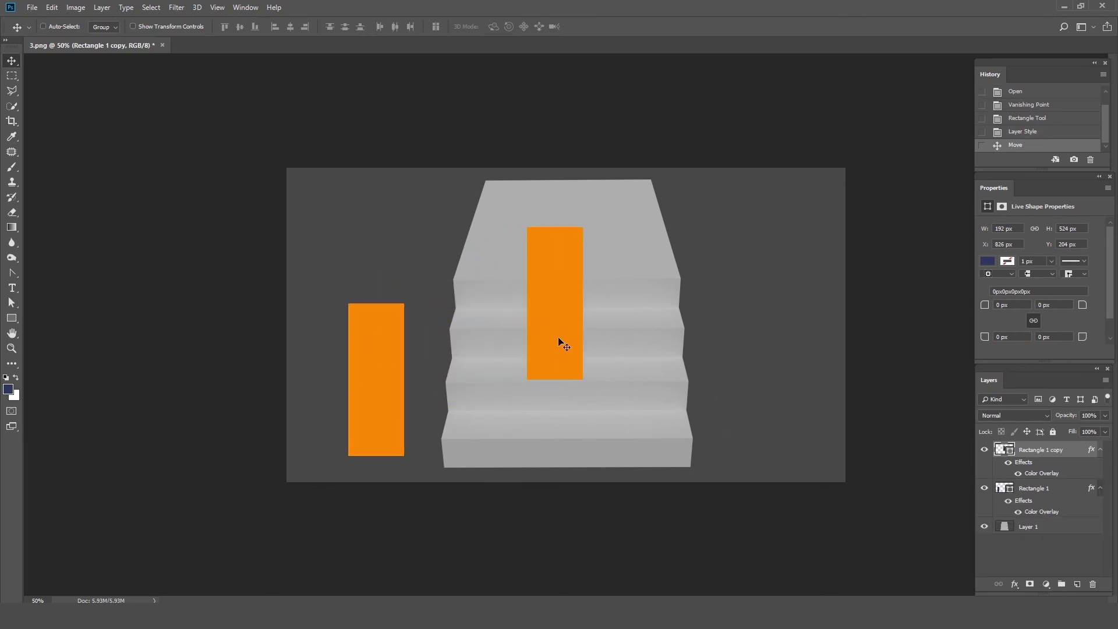
pyautogui.hotkey('ctrl', 't')
pyautogui.moveTo(556, 228)
pyautogui.mouseDown()
pyautogui.moveTo(563, 303)
pyautogui.moveTo(383, 255)
pyautogui.moveTo(443, 271)
pyautogui.mouseUp()
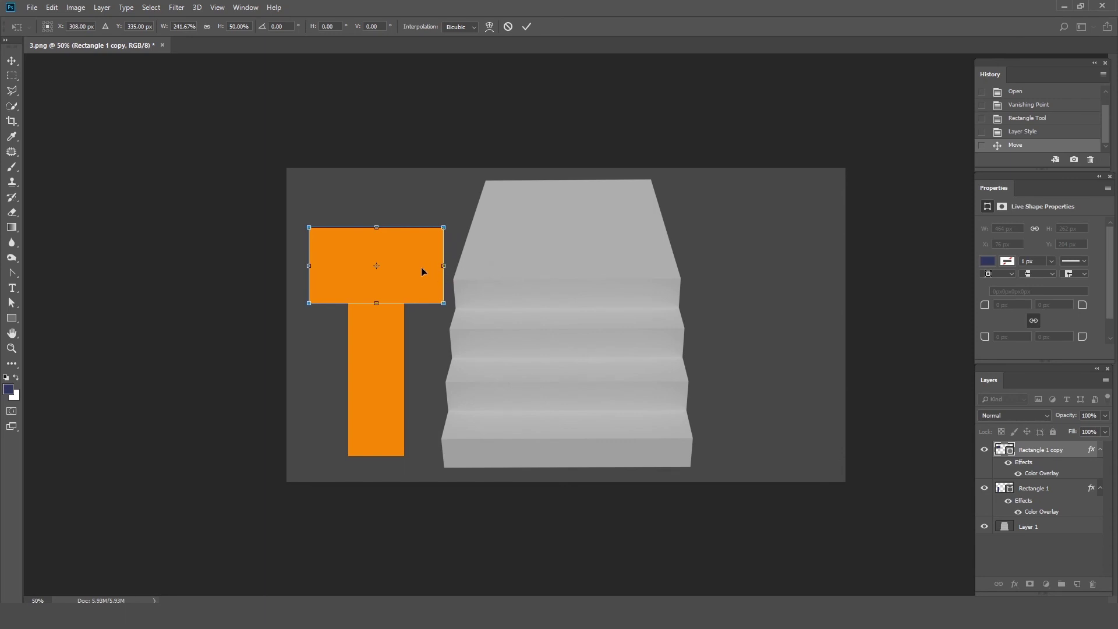
pyautogui.moveTo(383, 227); pyautogui.dragTo(387, 202)
pyautogui.press('Return')
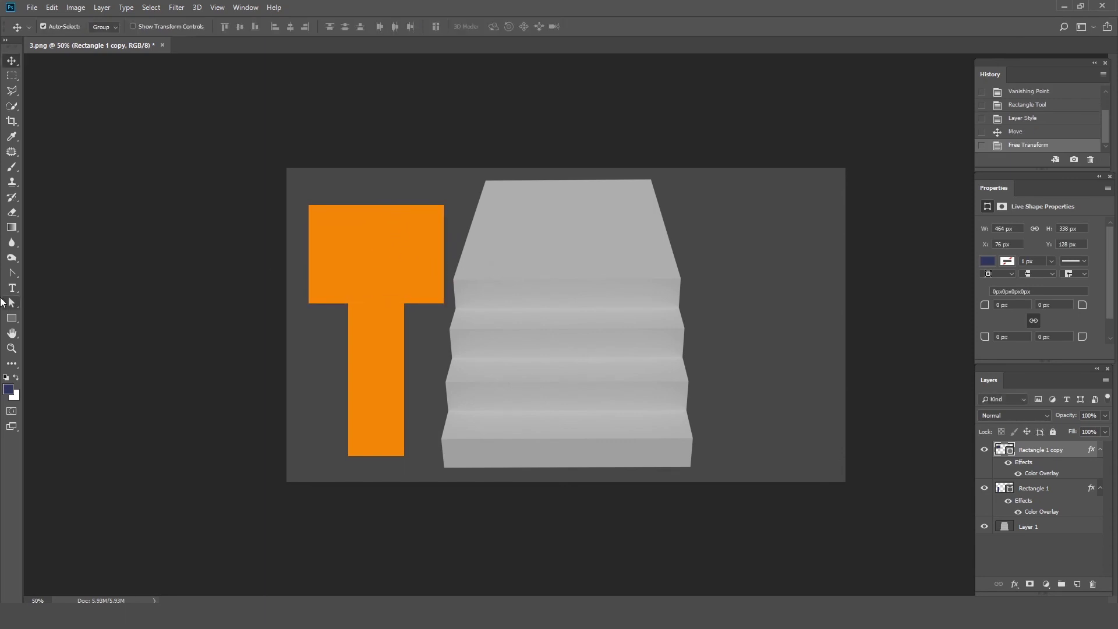
# Step: Scale the block's top anchor points together into a triangular arrowhead
pyautogui.click(12, 303)
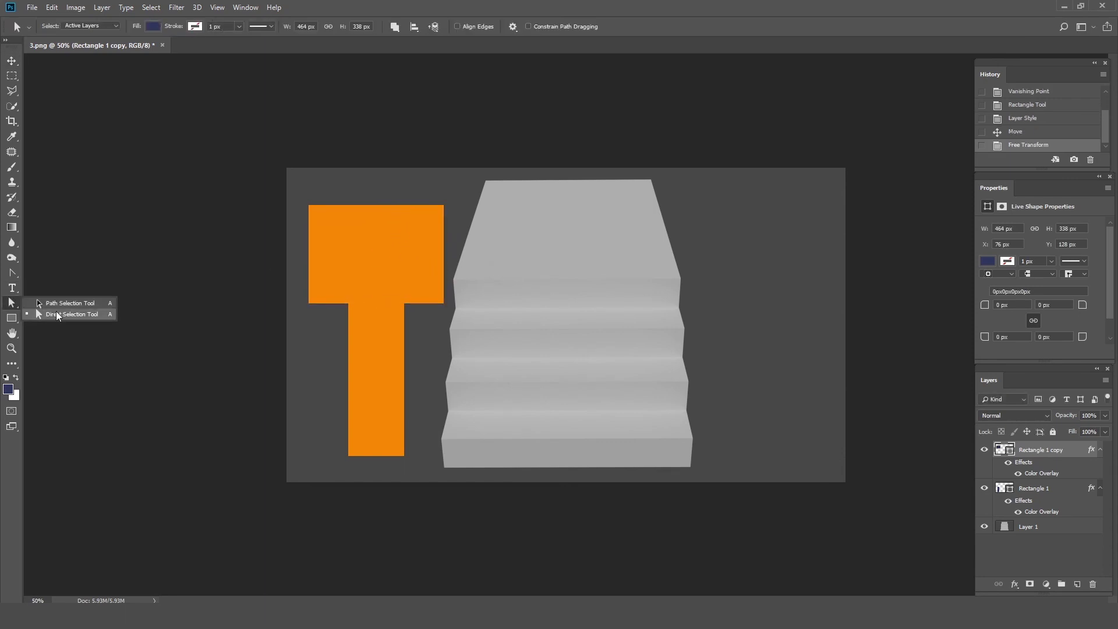
pyautogui.click(78, 316)
pyautogui.moveTo(295, 197); pyautogui.dragTo(456, 235)
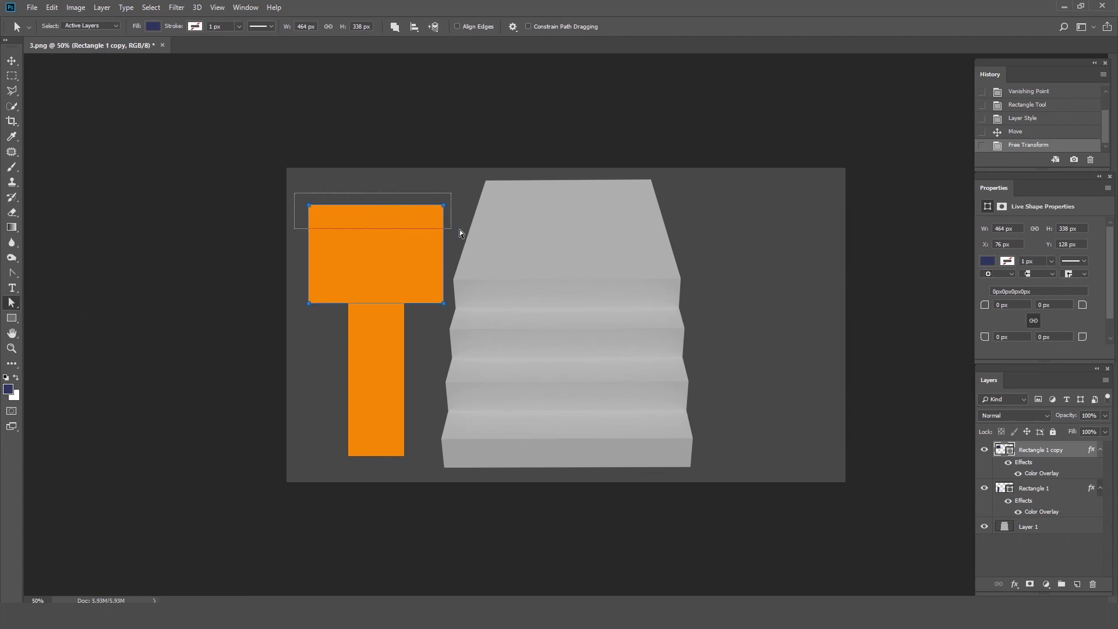
pyautogui.hotkey('ctrl', 't')
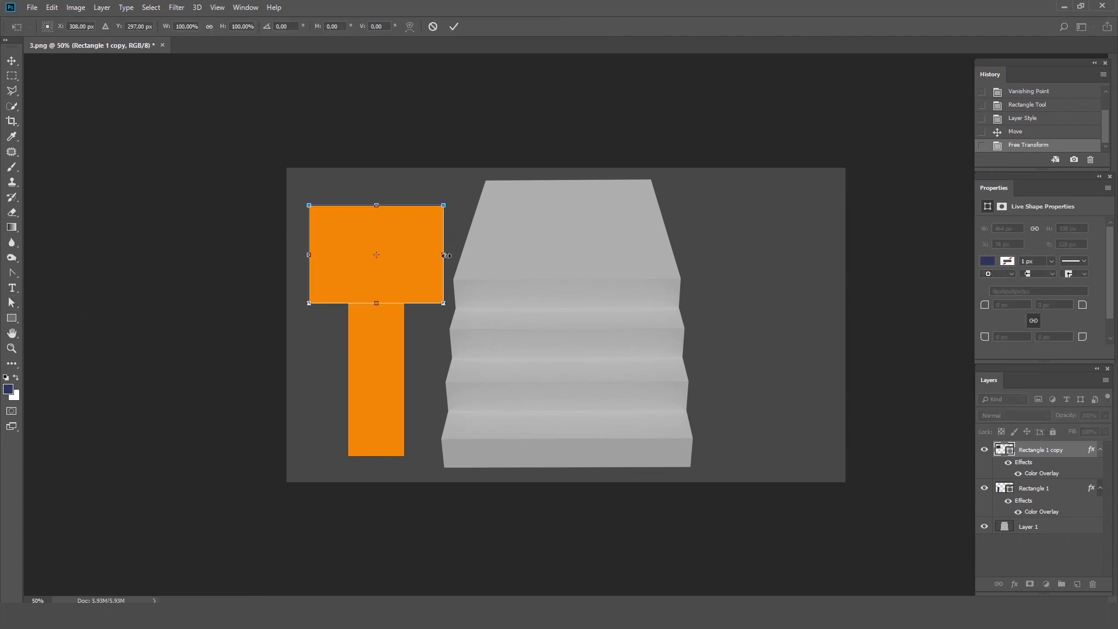
pyautogui.moveTo(444, 256); pyautogui.dragTo(380, 257)
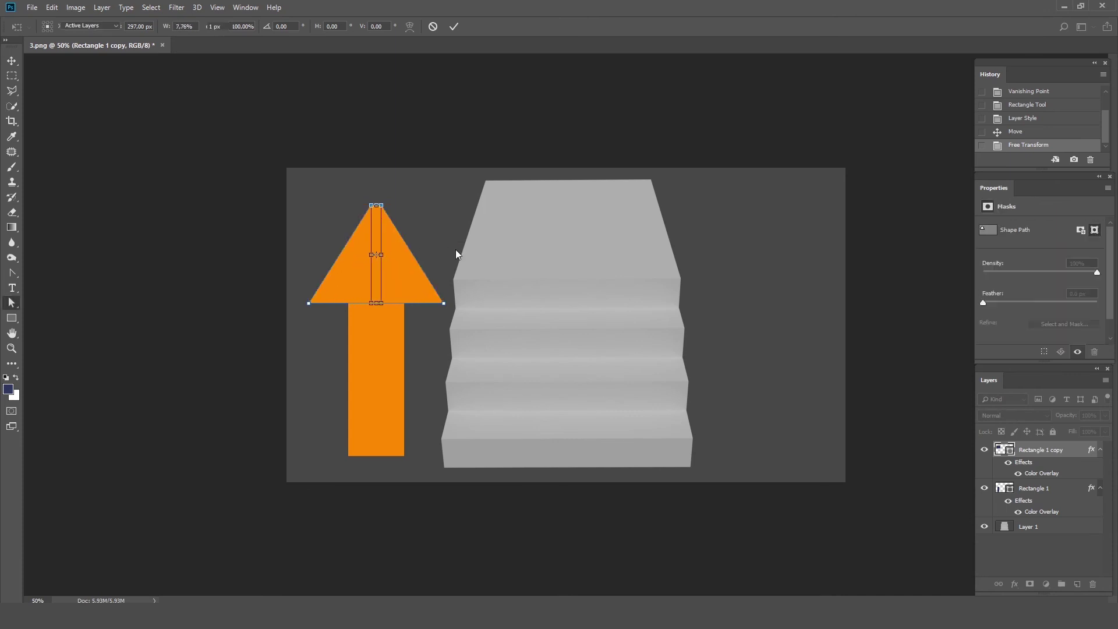
pyautogui.press('Return')
pyautogui.click(531, 232)
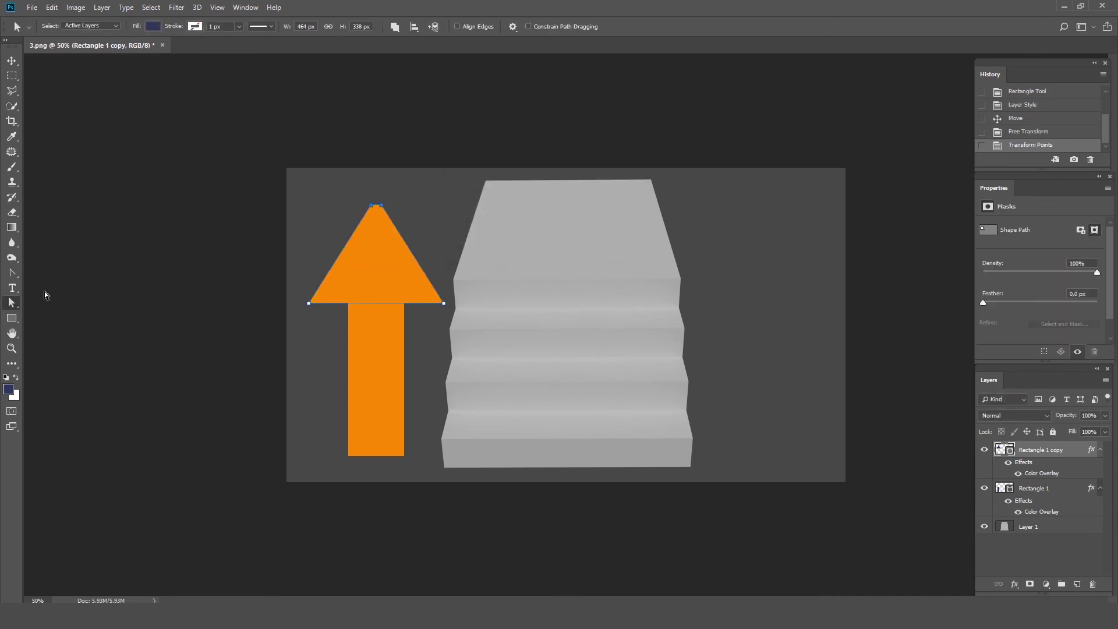
# Step: Zoom in and narrow the arrowhead's flat tip into a sharp point
pyautogui.click(11, 348)
pyautogui.moveTo(376, 184); pyautogui.dragTo(446, 184)
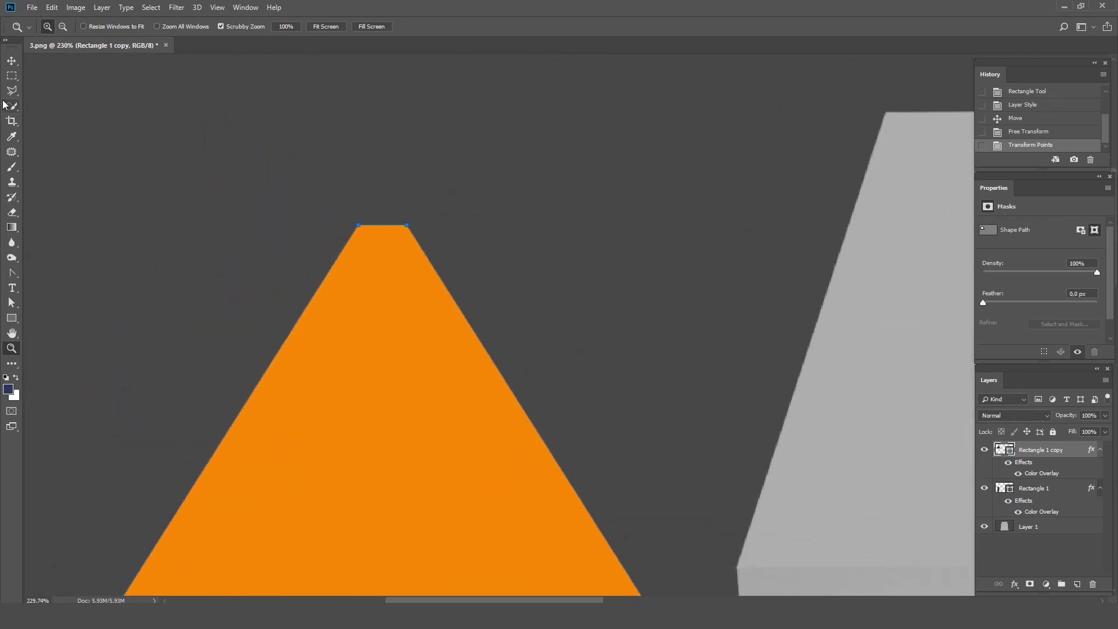
pyautogui.press('v')
pyautogui.hotkey('ctrl', 't')
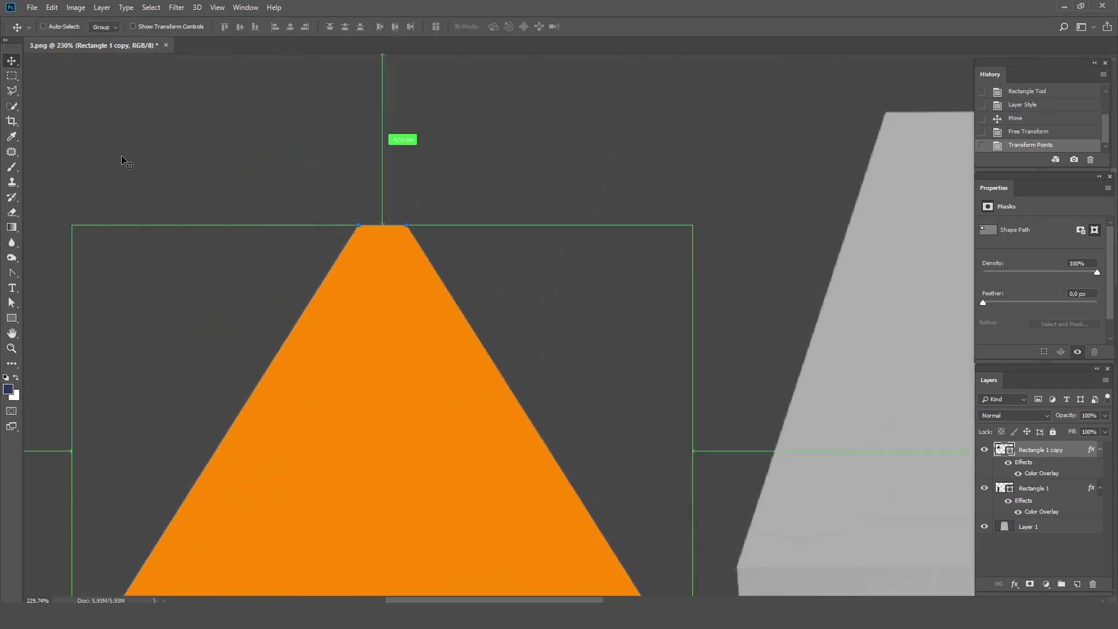
pyautogui.press('Return')
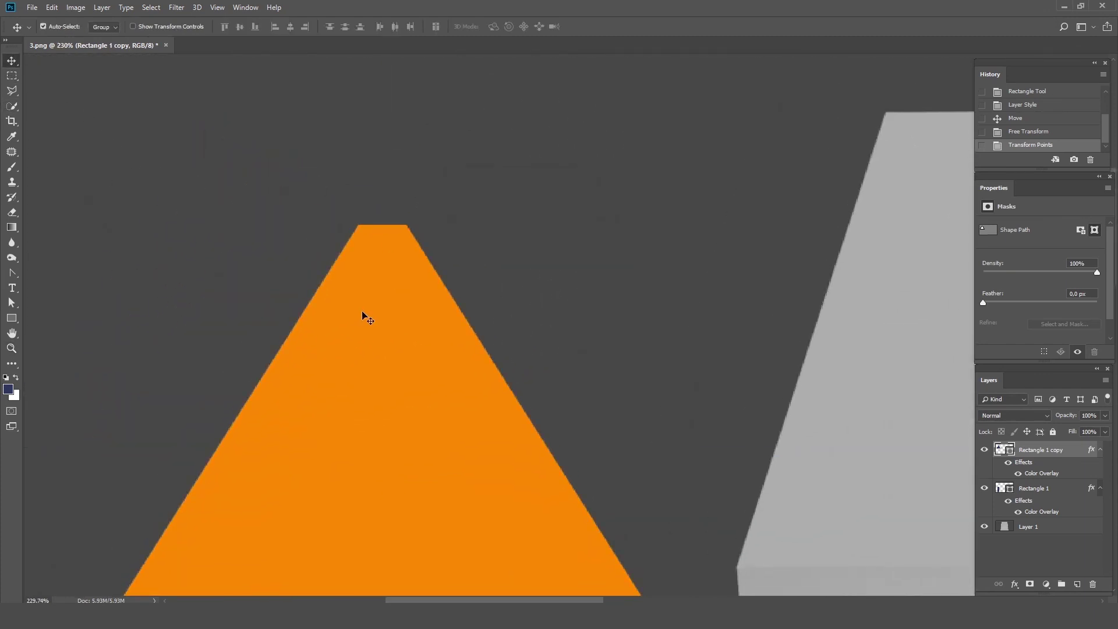
pyautogui.click(12, 304)
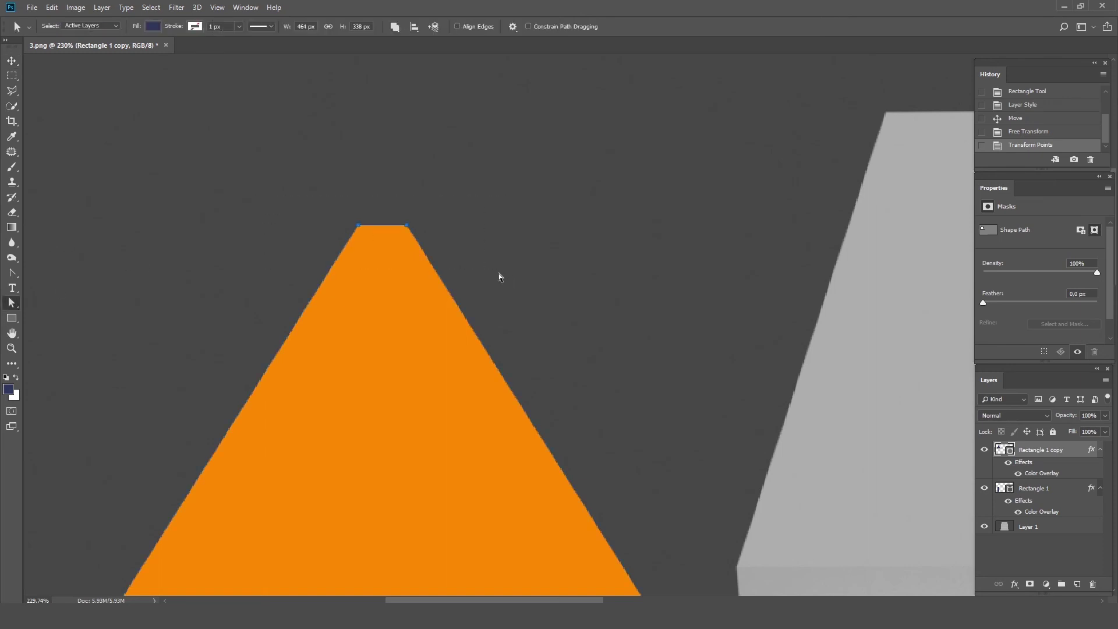
pyautogui.hotkey('ctrl', 't')
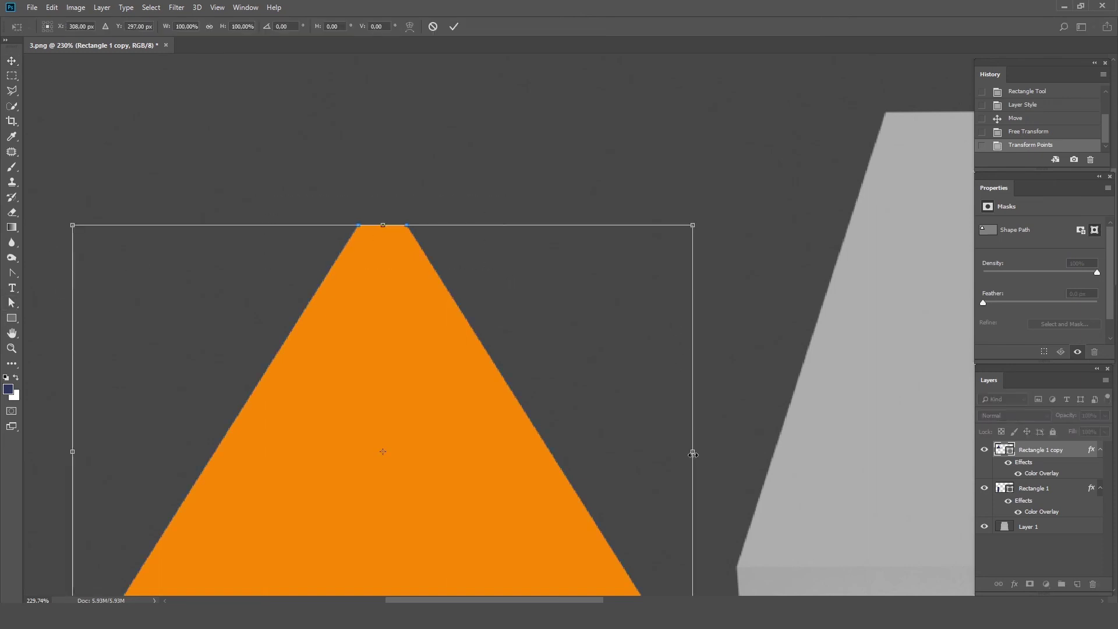
pyautogui.moveTo(692, 451); pyautogui.dragTo(391, 454)
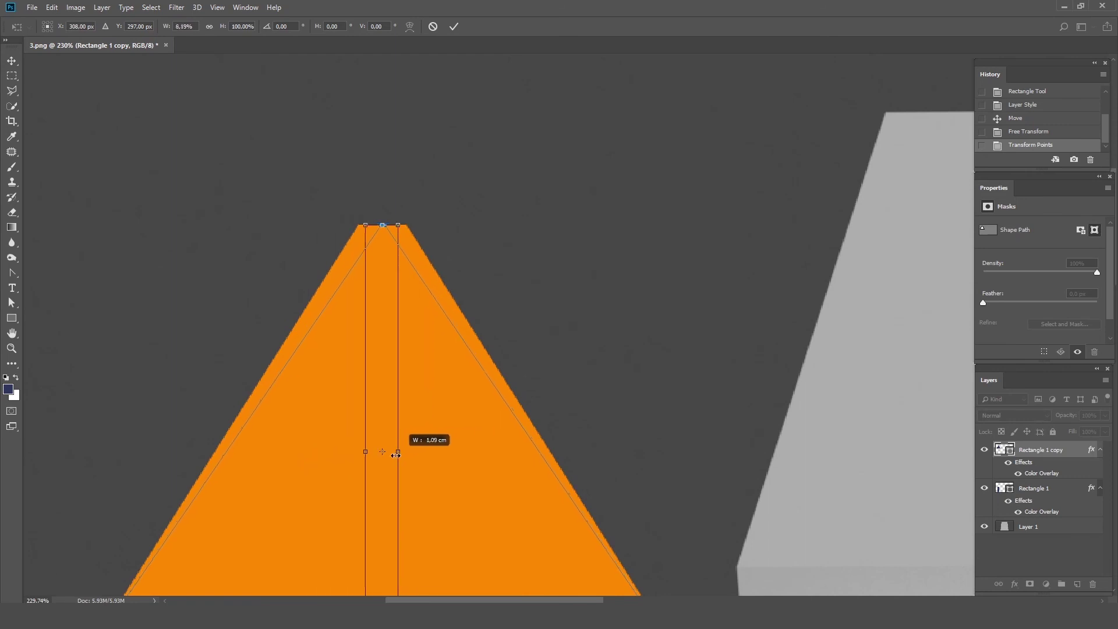
pyautogui.press('Return')
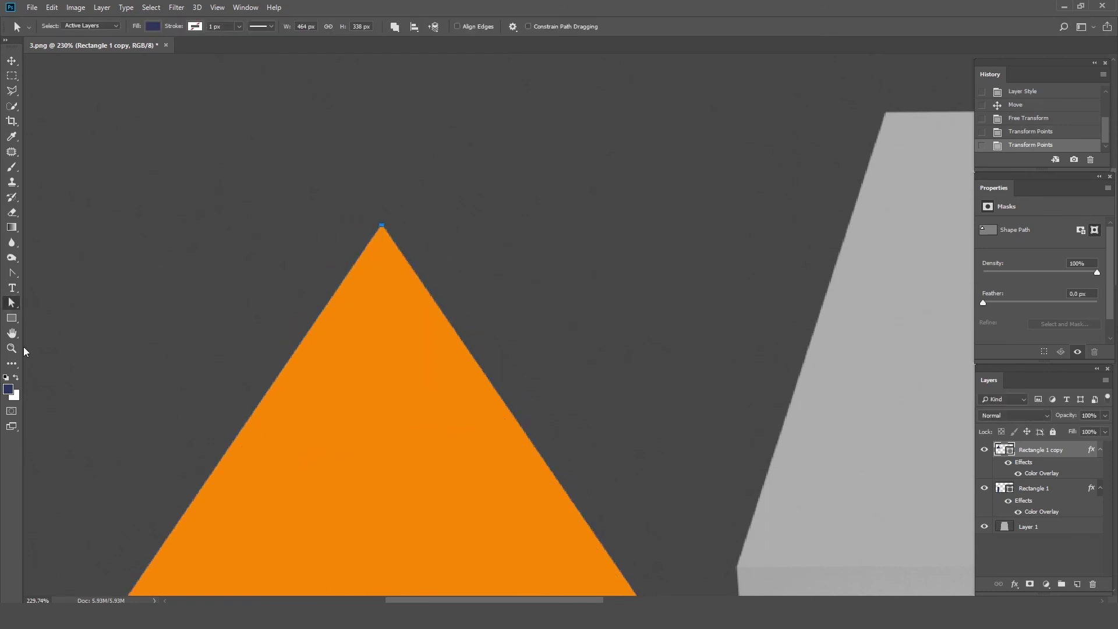
pyautogui.click(22, 350)
pyautogui.moveTo(499, 212); pyautogui.dragTo(454, 370)
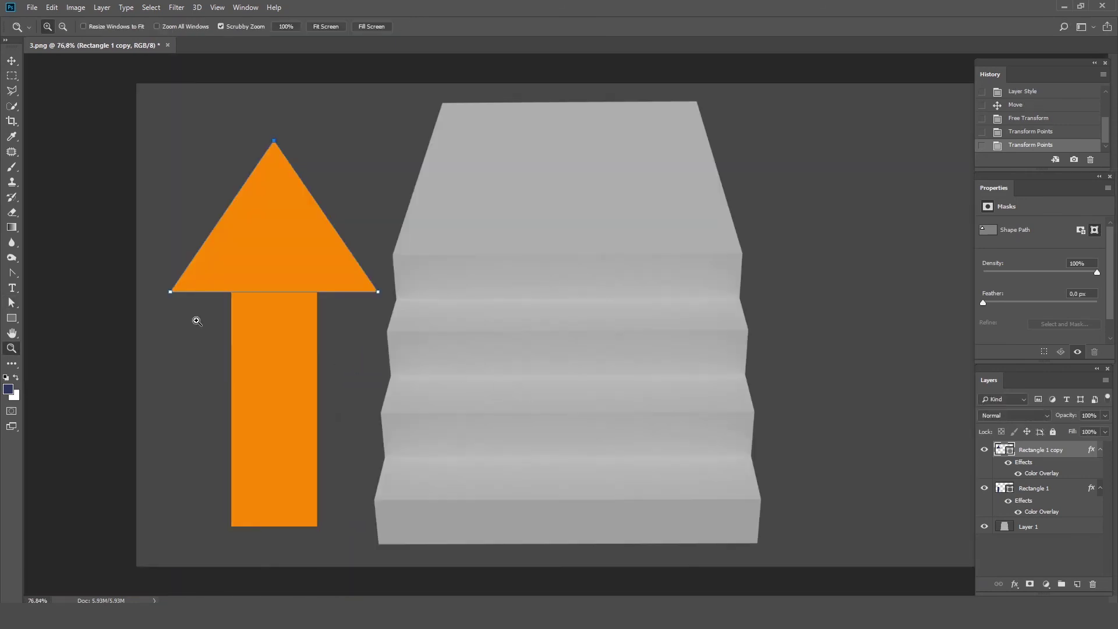
pyautogui.click(15, 65)
pyautogui.click(414, 137)
# Step: Set the arrow shaft width to 190 px and centre it under the arrowhead
pyautogui.click(301, 473)
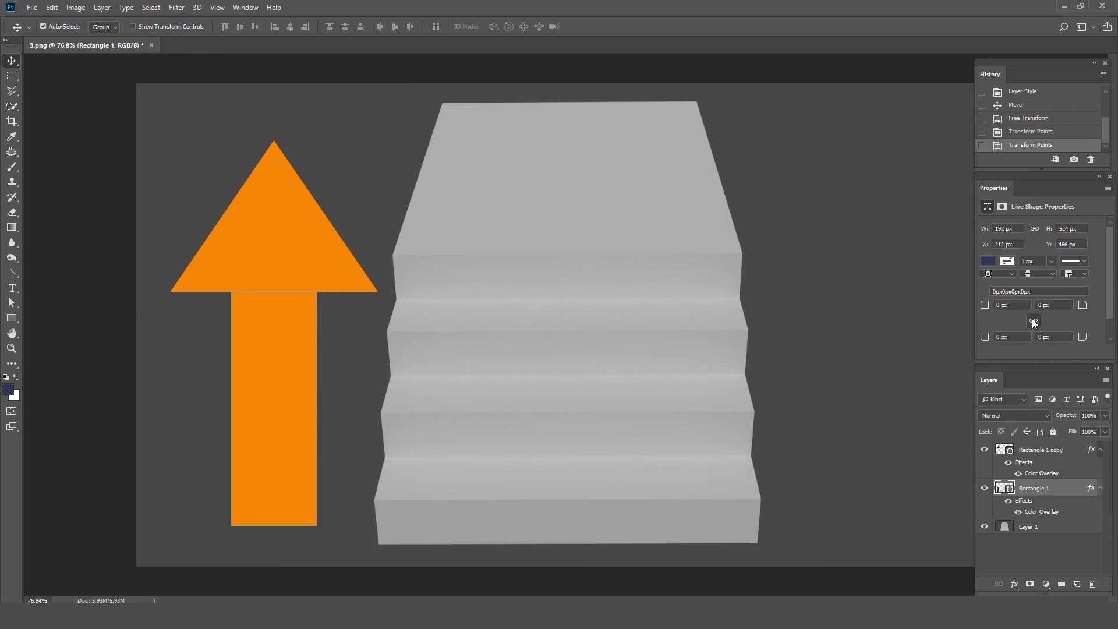
pyautogui.click(308, 470)
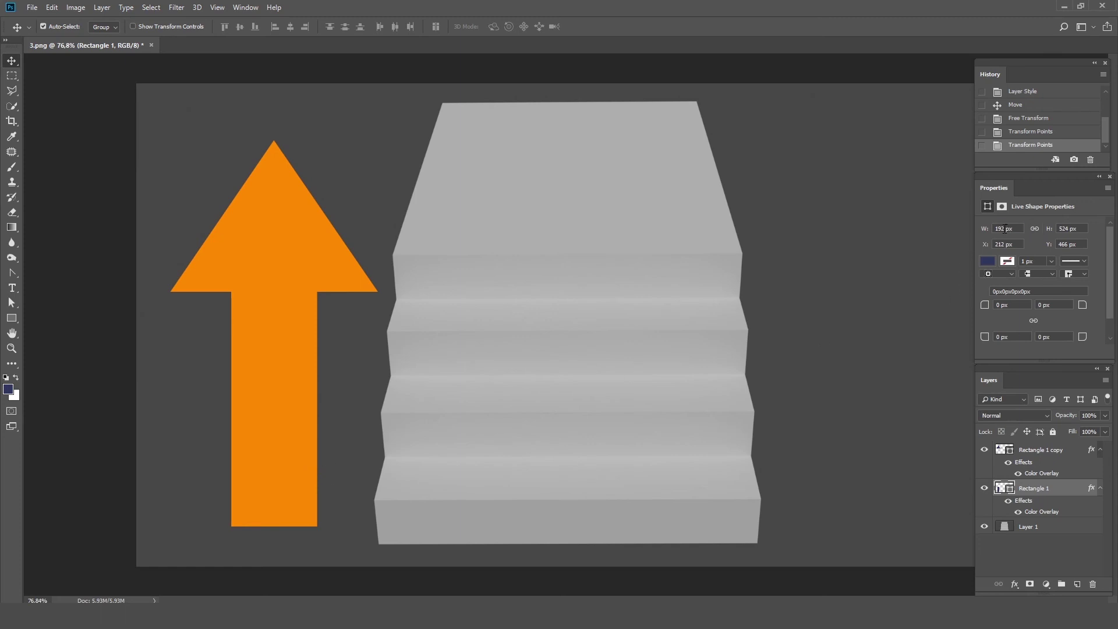
pyautogui.write('1')
pyautogui.press('Return')
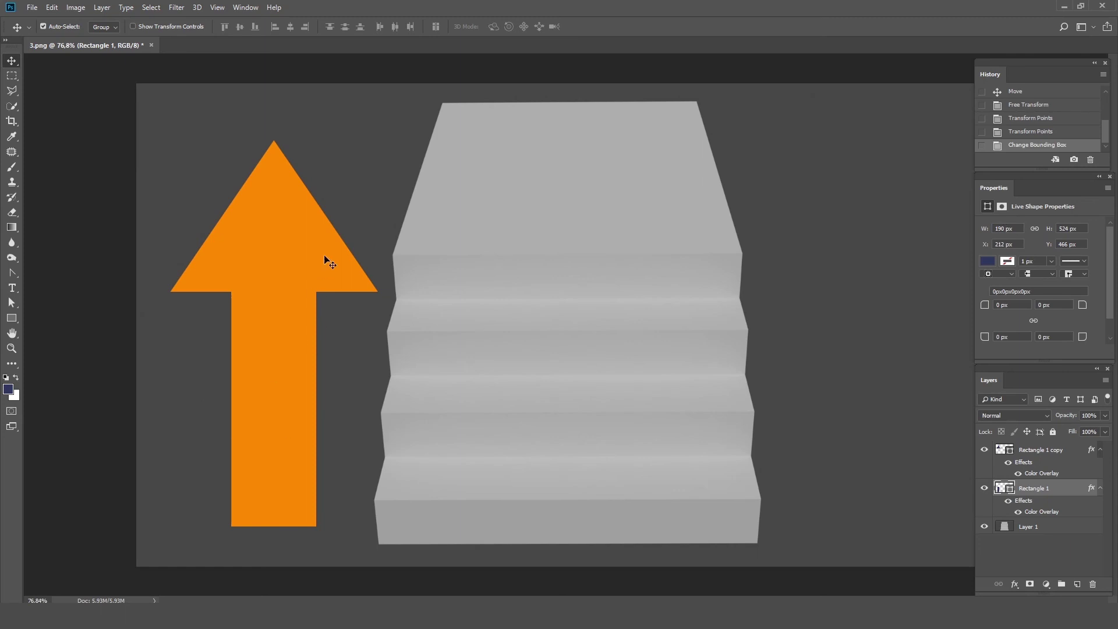
pyautogui.keyDown('shift'); pyautogui.click(327, 257); pyautogui.keyUp('shift')
pyautogui.click(290, 26)
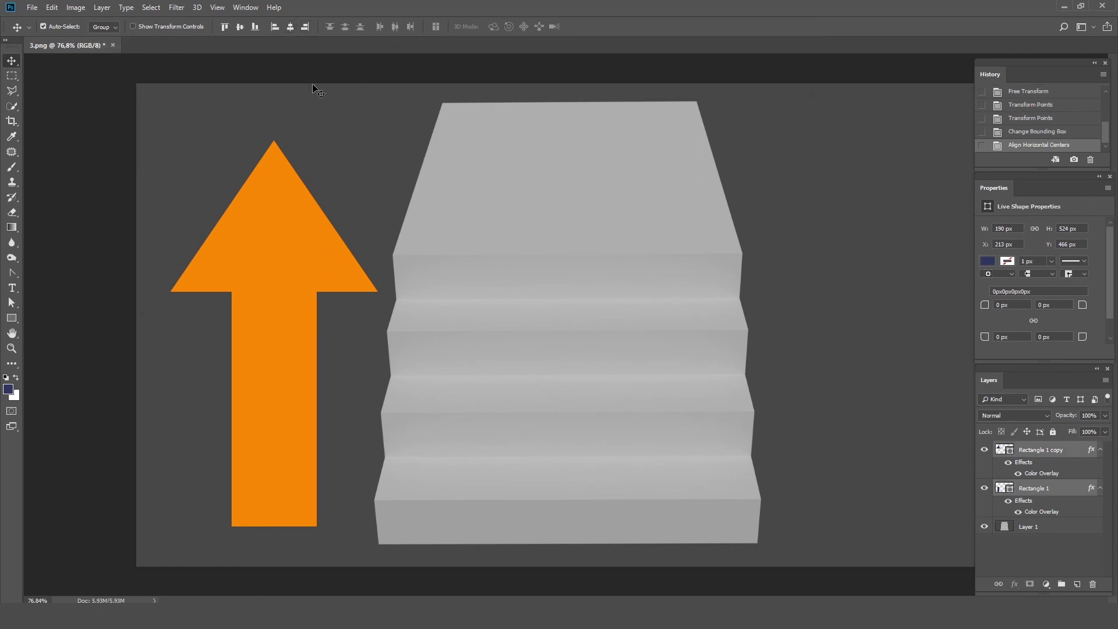
pyautogui.click(249, 436)
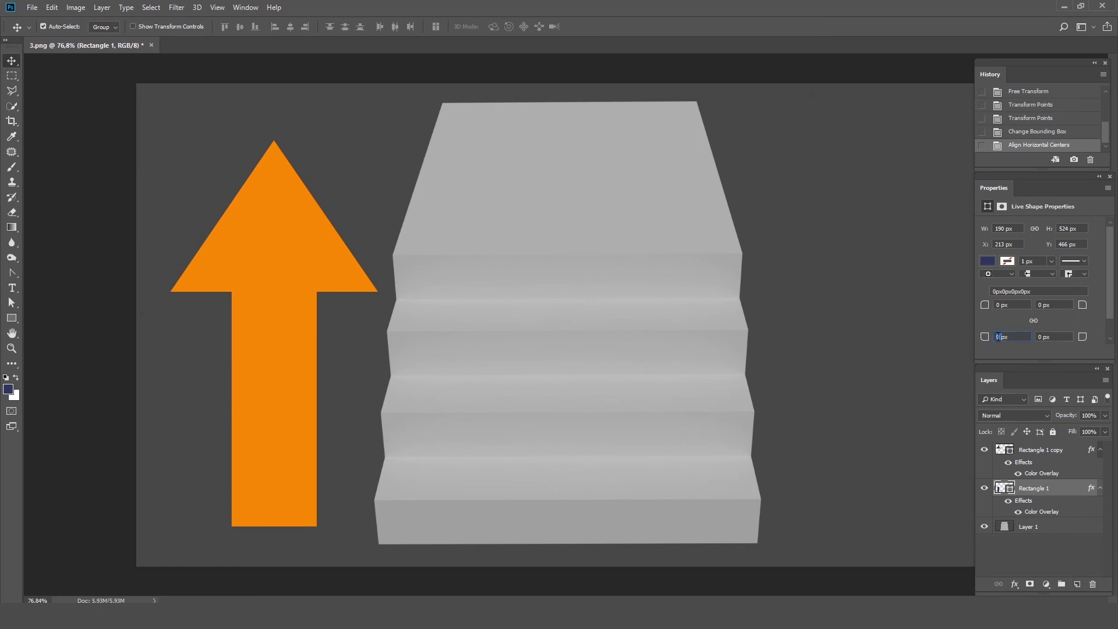
pyautogui.write('48')
# Step: Give the shaft 95 px bottom corner radii, then select both rectangle layers
pyautogui.press('Return')
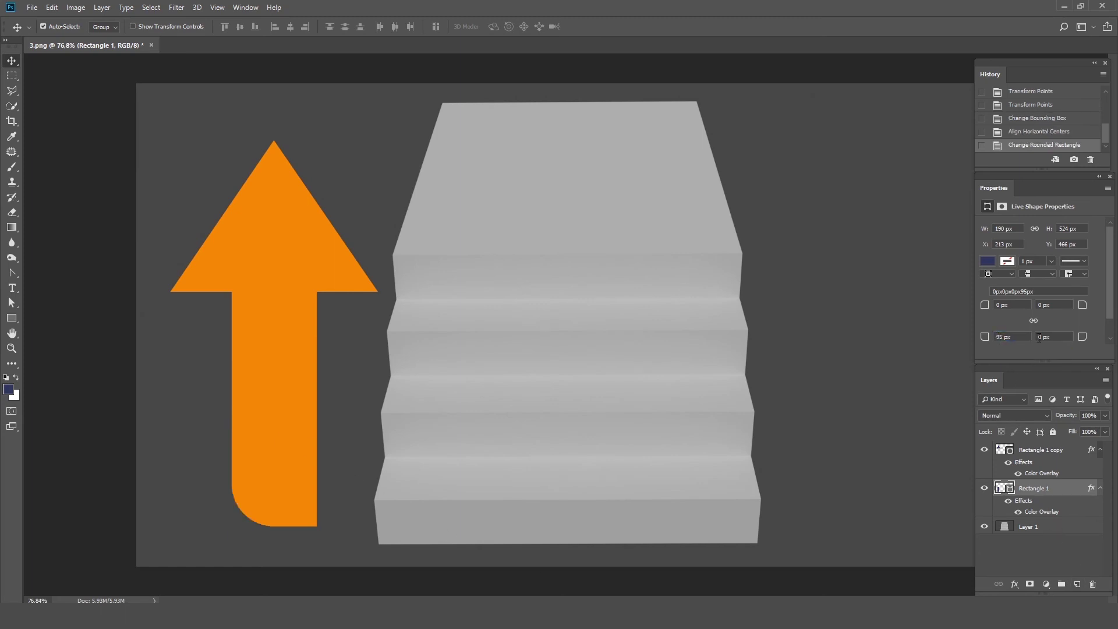
pyautogui.write('95')
pyautogui.press('Return')
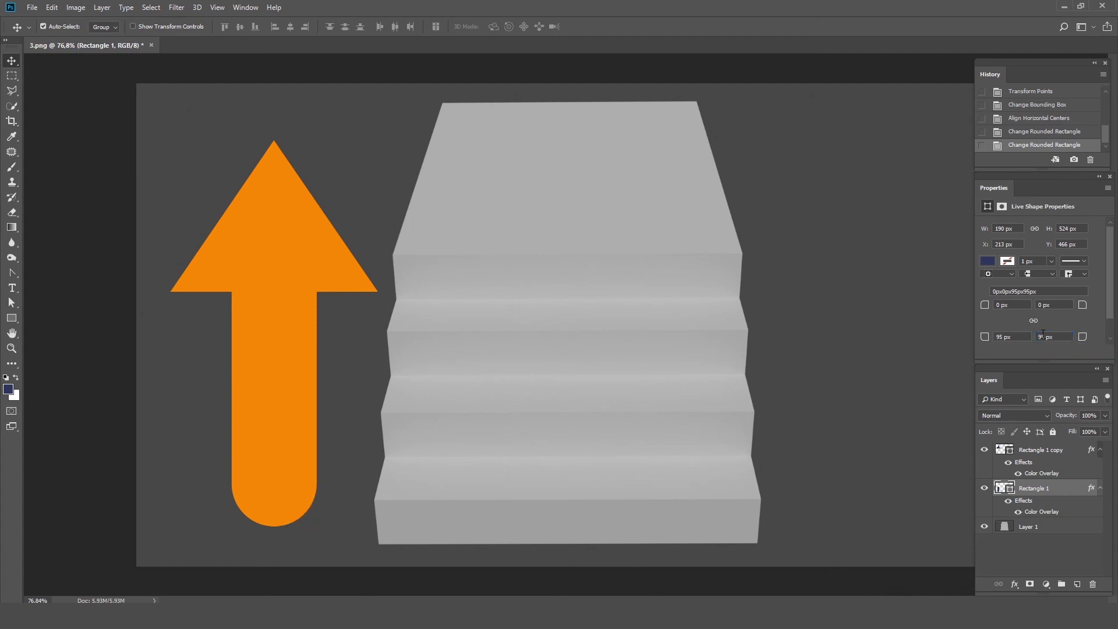
pyautogui.keyDown('ctrl'); pyautogui.click(1100, 488); pyautogui.keyUp('ctrl')
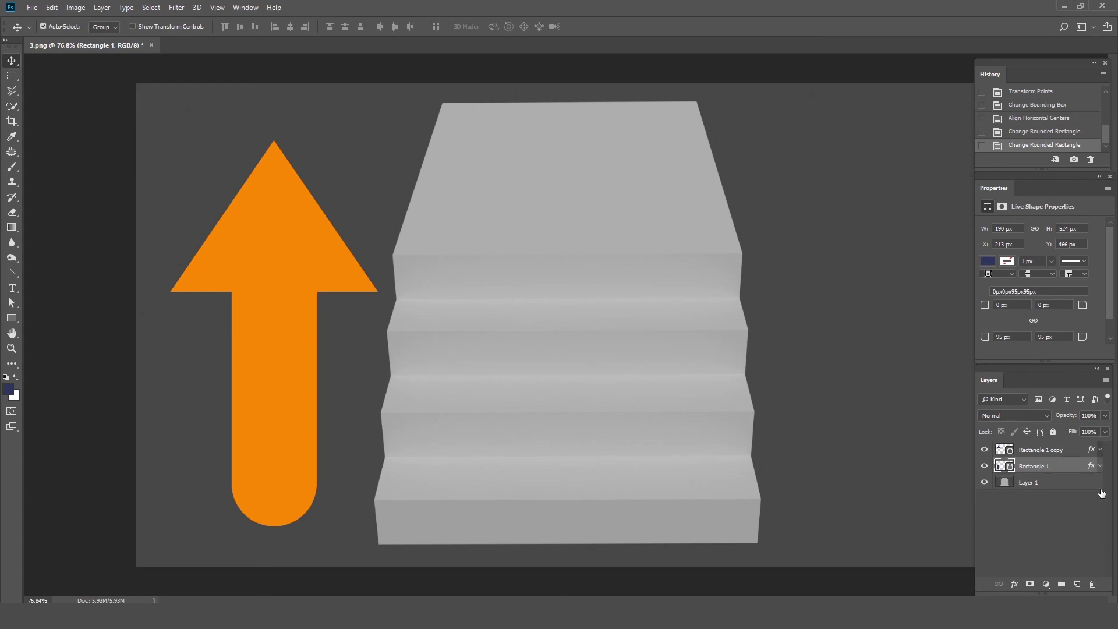
pyautogui.keyDown('ctrl'); pyautogui.click(1052, 453); pyautogui.keyUp('ctrl')
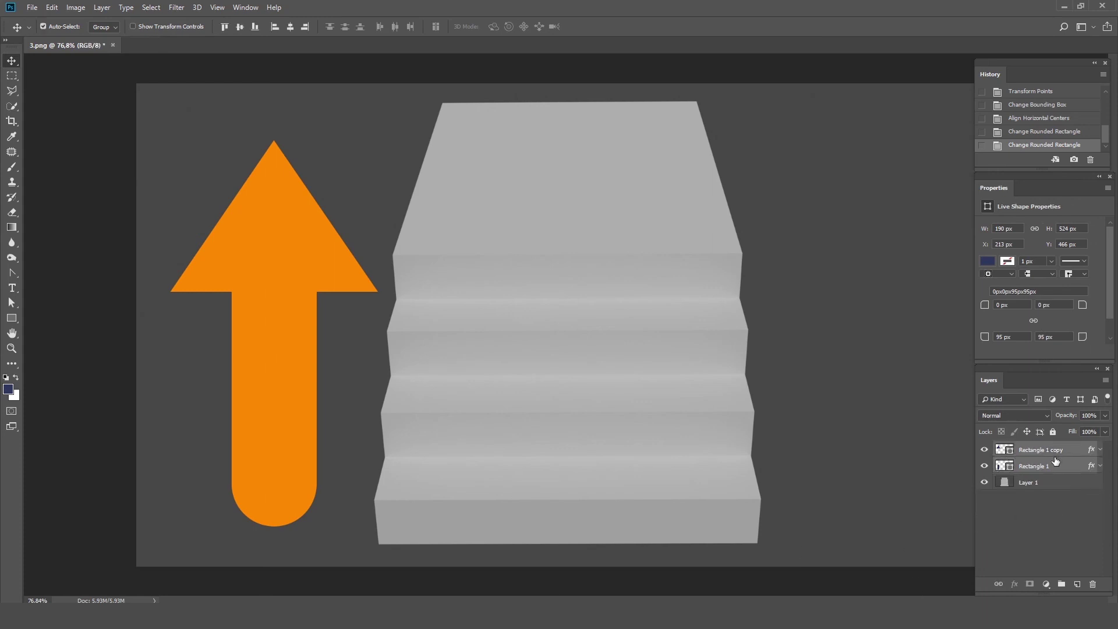
# Step: Group the two arrow rectangle layers into Group 1 and give it an orange label
pyautogui.hotkey('ctrl', 'g')
pyautogui.rightClick(1043, 450)
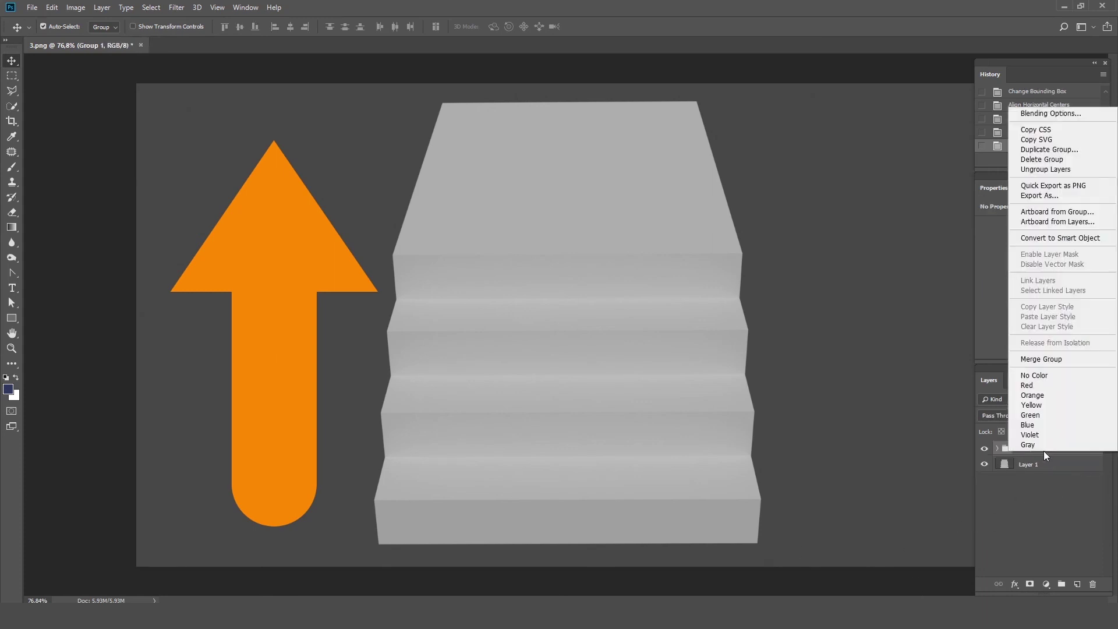
pyautogui.click(1035, 395)
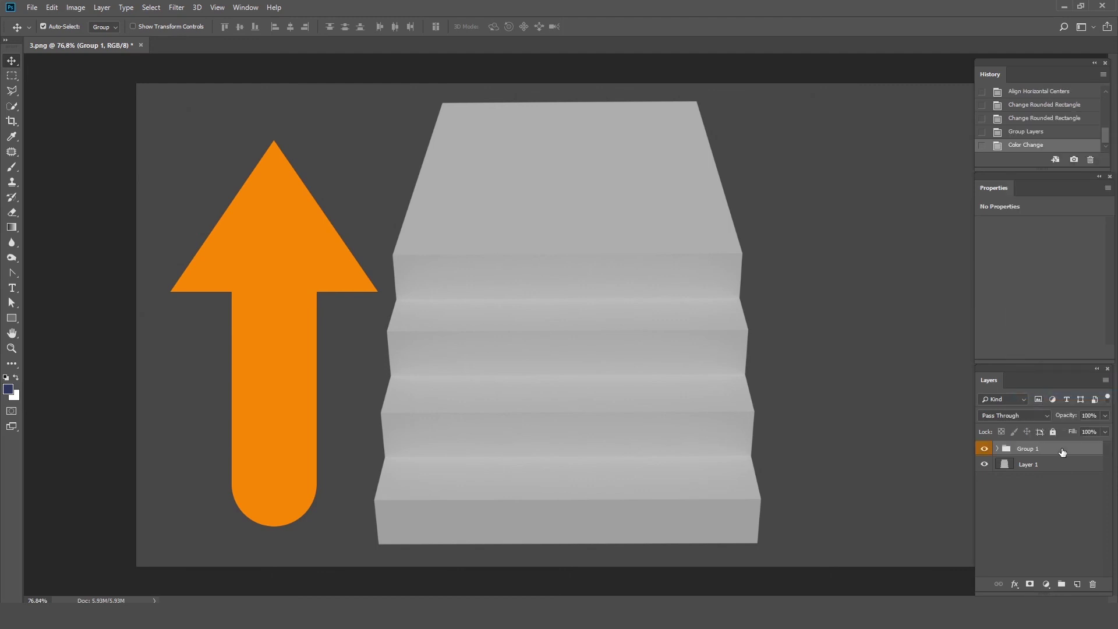
# Step: Duplicate Group 1, hide the original, merge Group 1 copy into one pixel layer and load its outline
pyautogui.moveTo(1063, 451); pyautogui.dragTo(1080, 585)
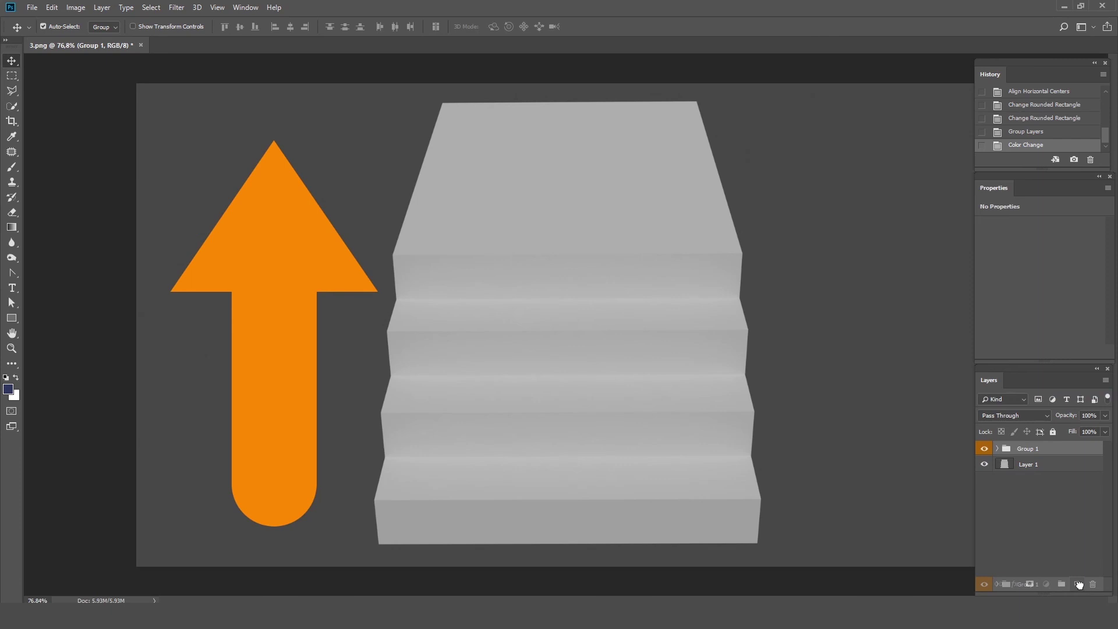
pyautogui.click(984, 463)
pyautogui.rightClick(1042, 453)
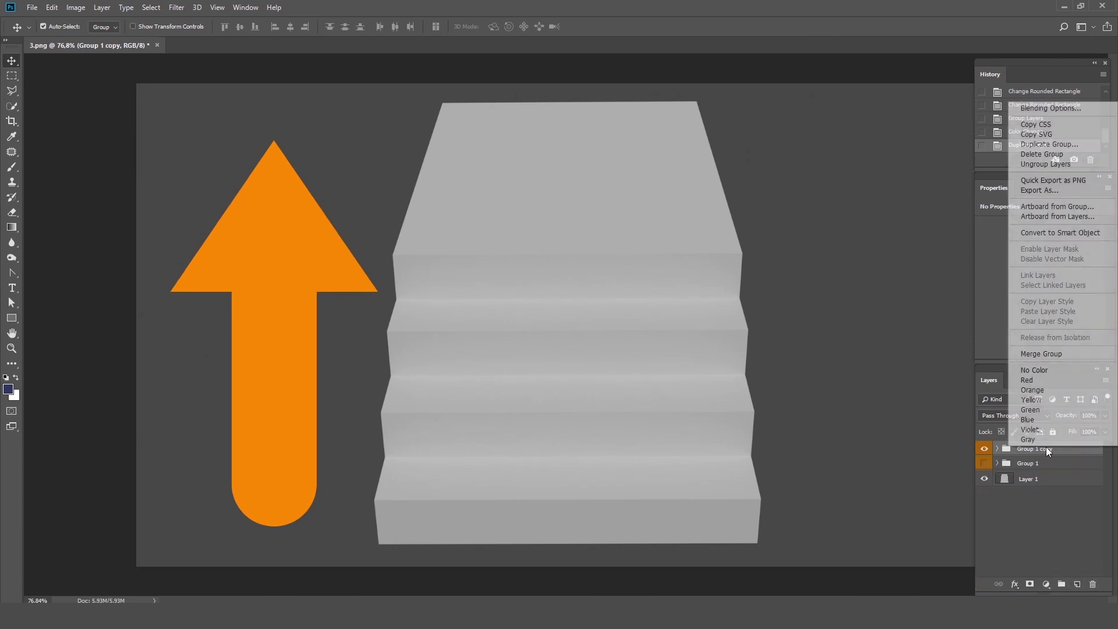
pyautogui.click(1052, 353)
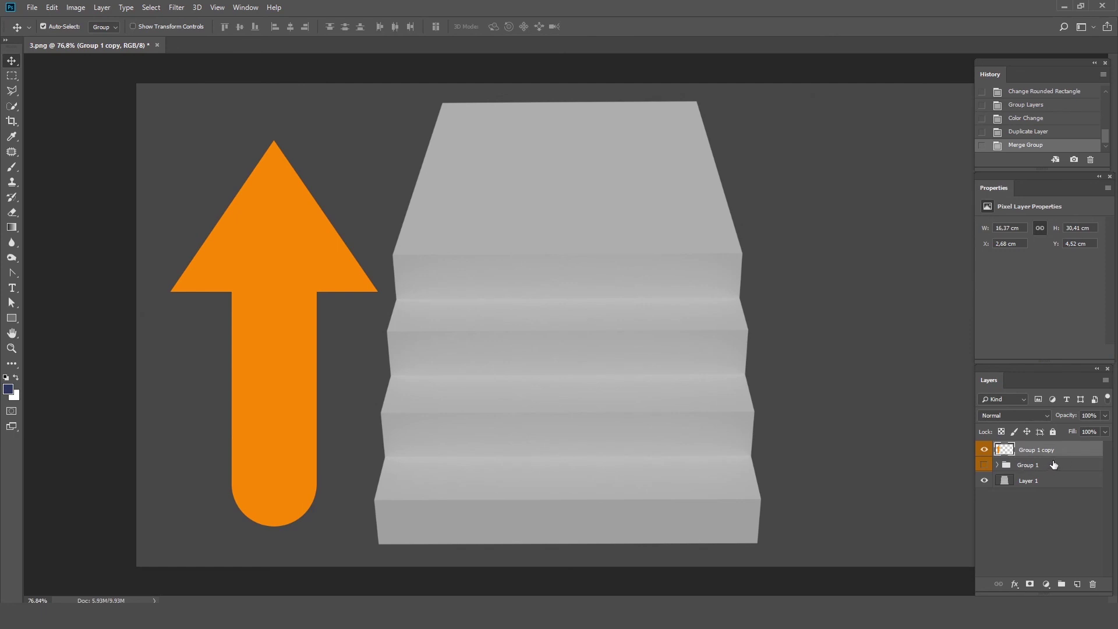
pyautogui.keyDown('ctrl'); pyautogui.click(1002, 451); pyautogui.keyUp('ctrl')
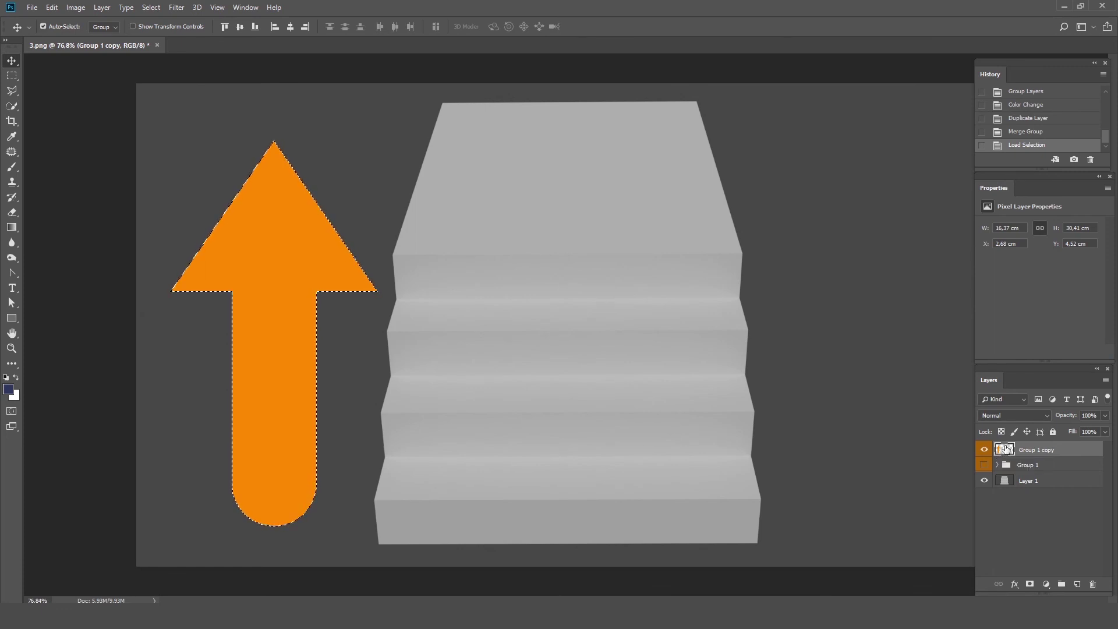
# Step: Cut the arrow from hidden Group 1 copy, add empty Layer 2, and launch Filter > Vanishing Point
pyautogui.hotkey('ctrl', 'x')
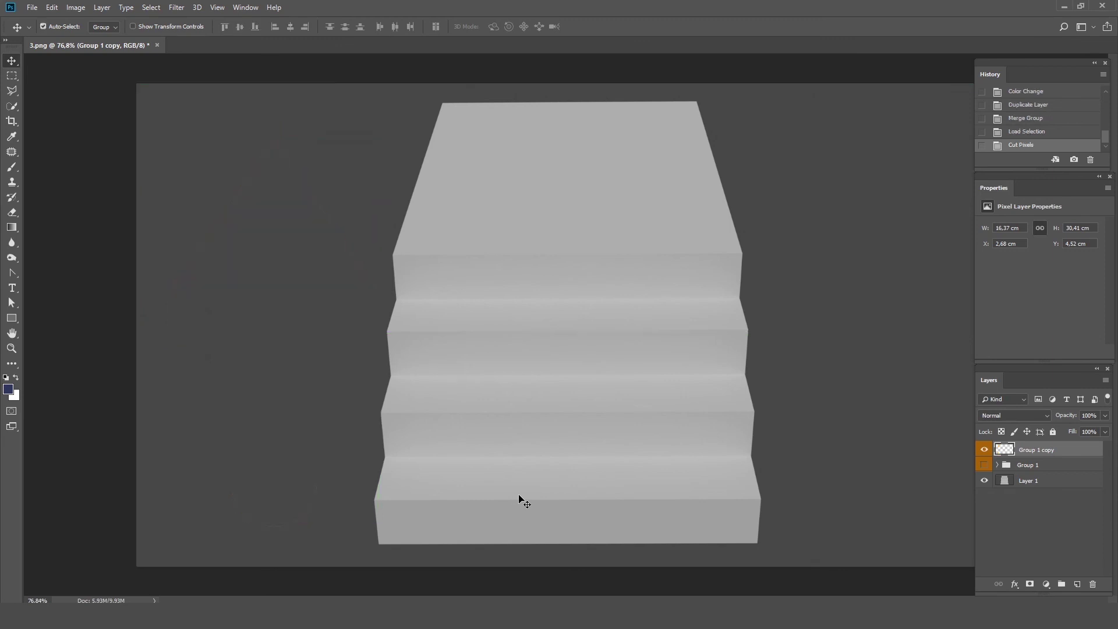
pyautogui.click(984, 450)
pyautogui.click(1078, 585)
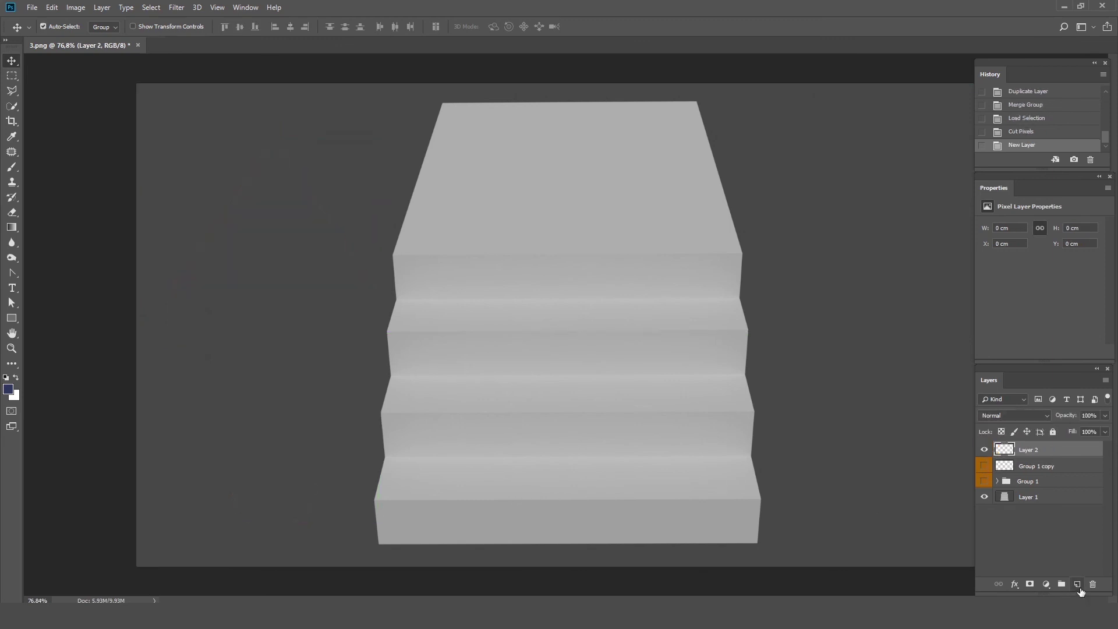
pyautogui.click(180, 8)
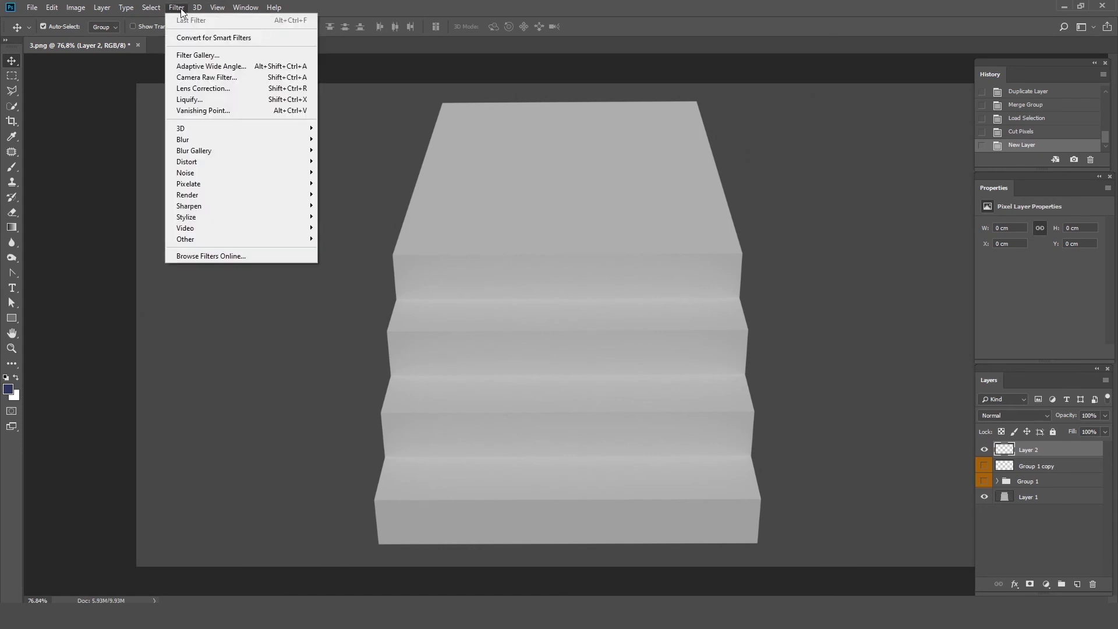
pyautogui.click(209, 110)
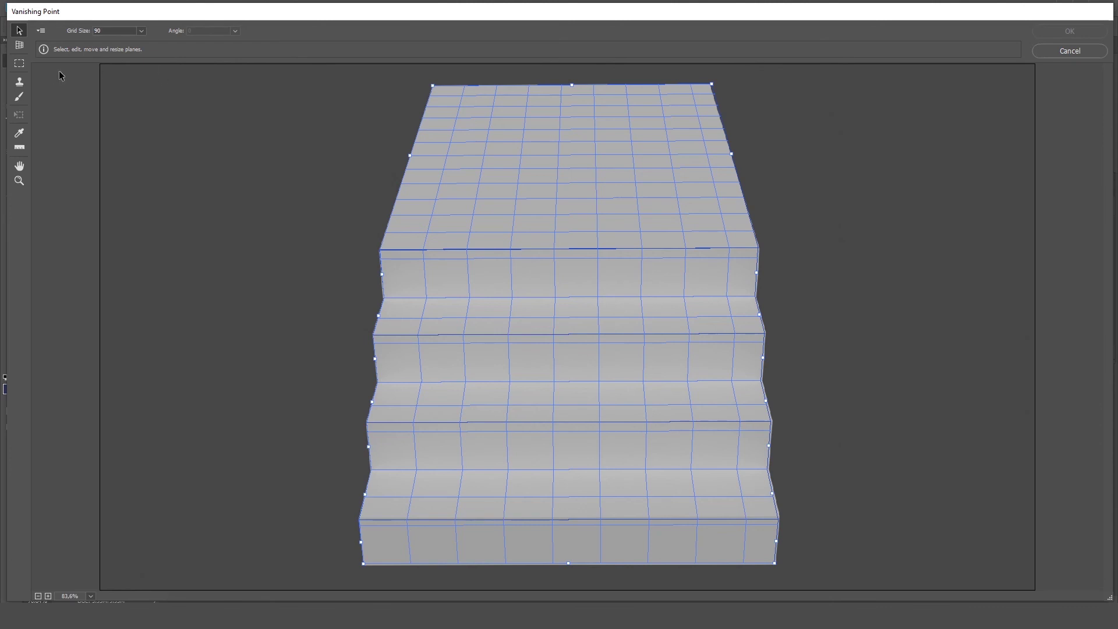
# Step: Select the whole perspective plane, paste the arrow and drag it onto the stairs
pyautogui.click(19, 63)
pyautogui.doubleClick(573, 203)
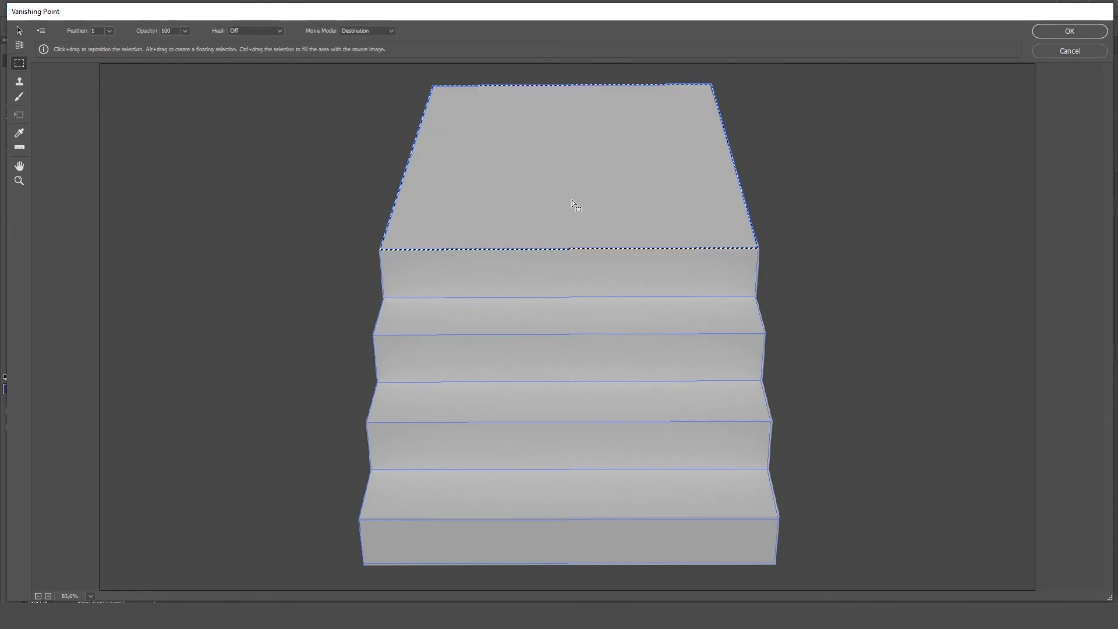
pyautogui.hotkey('ctrl', 'v')
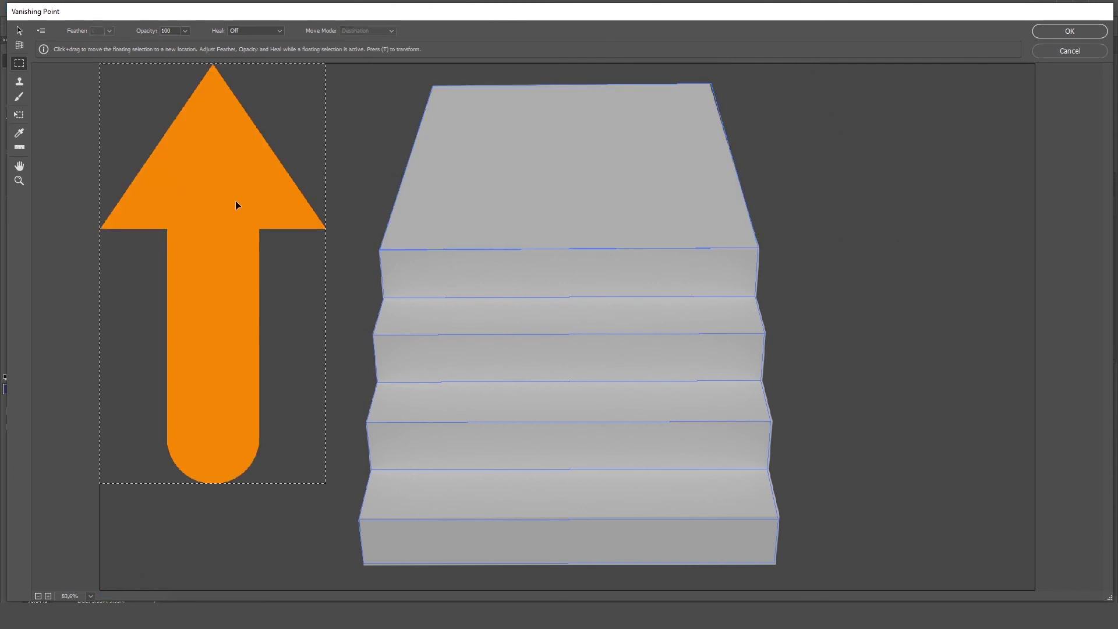
pyautogui.moveTo(229, 203)
pyautogui.mouseDown()
pyautogui.moveTo(549, 222)
pyautogui.moveTo(651, 241)
pyautogui.mouseUp()
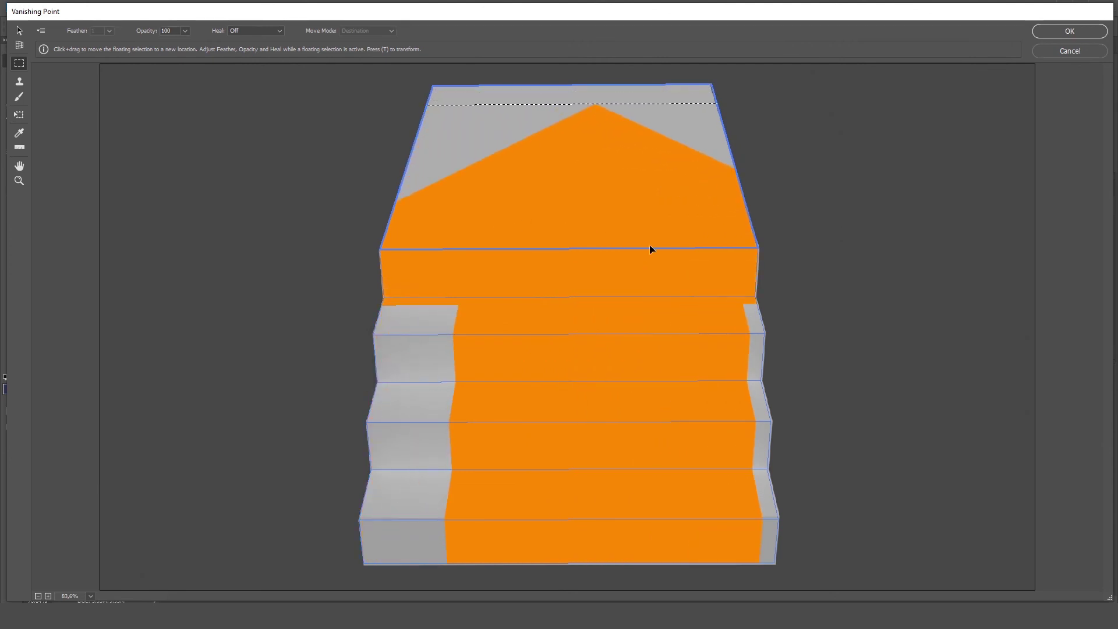
pyautogui.moveTo(505, 188)
pyautogui.mouseDown()
pyautogui.moveTo(657, 209)
pyautogui.moveTo(641, 198)
pyautogui.mouseUp()
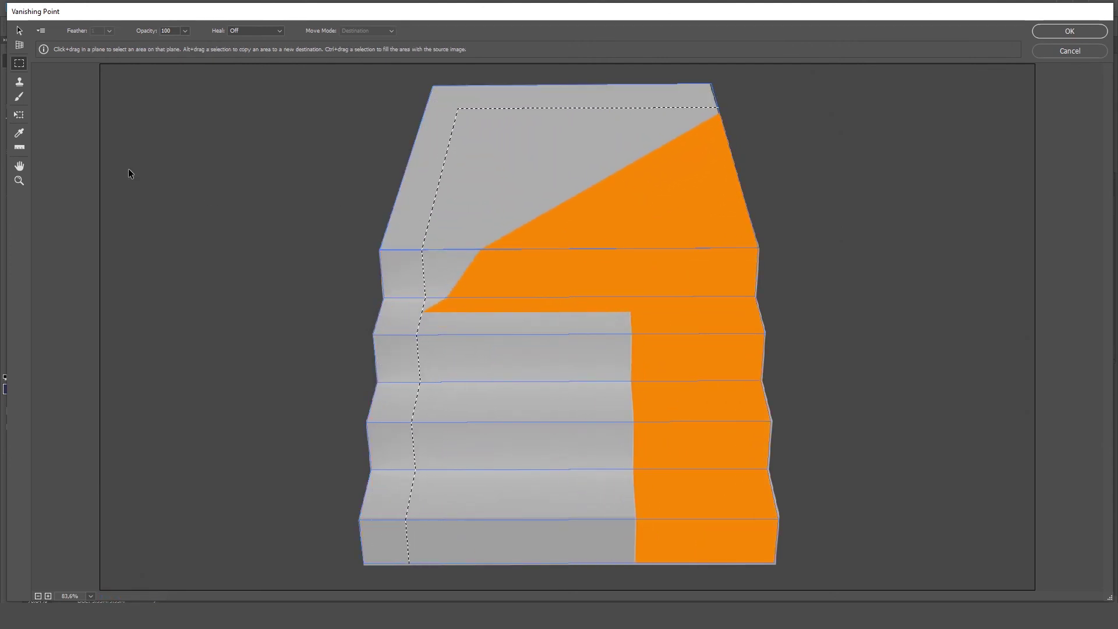
# Step: Transform the arrow patch, resizing and centring it on the staircase
pyautogui.click(18, 116)
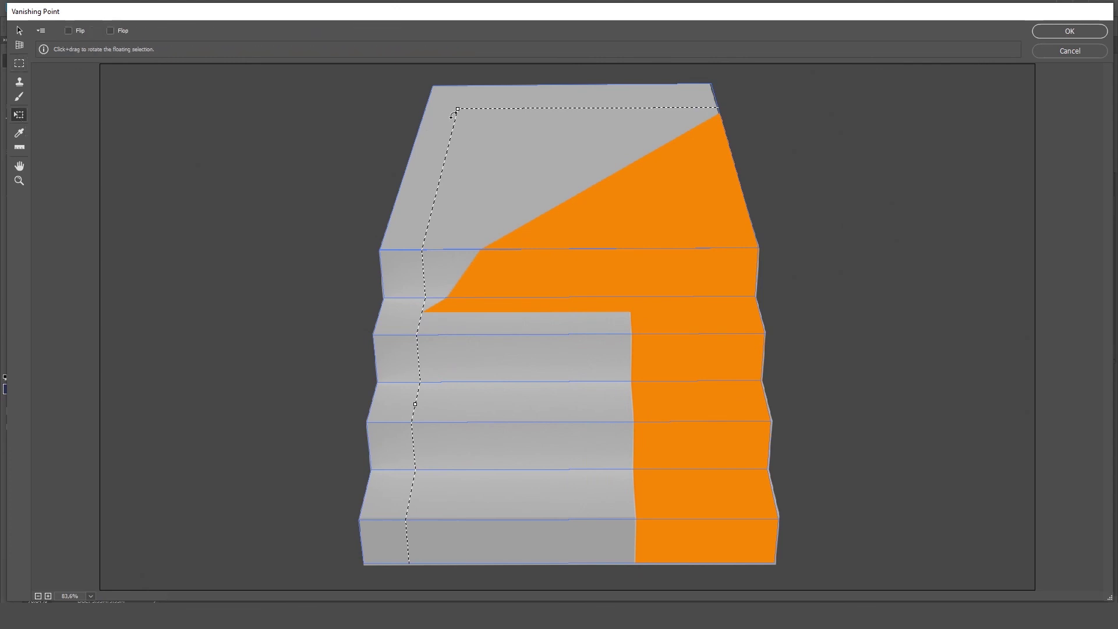
pyautogui.moveTo(457, 109); pyautogui.dragTo(514, 193)
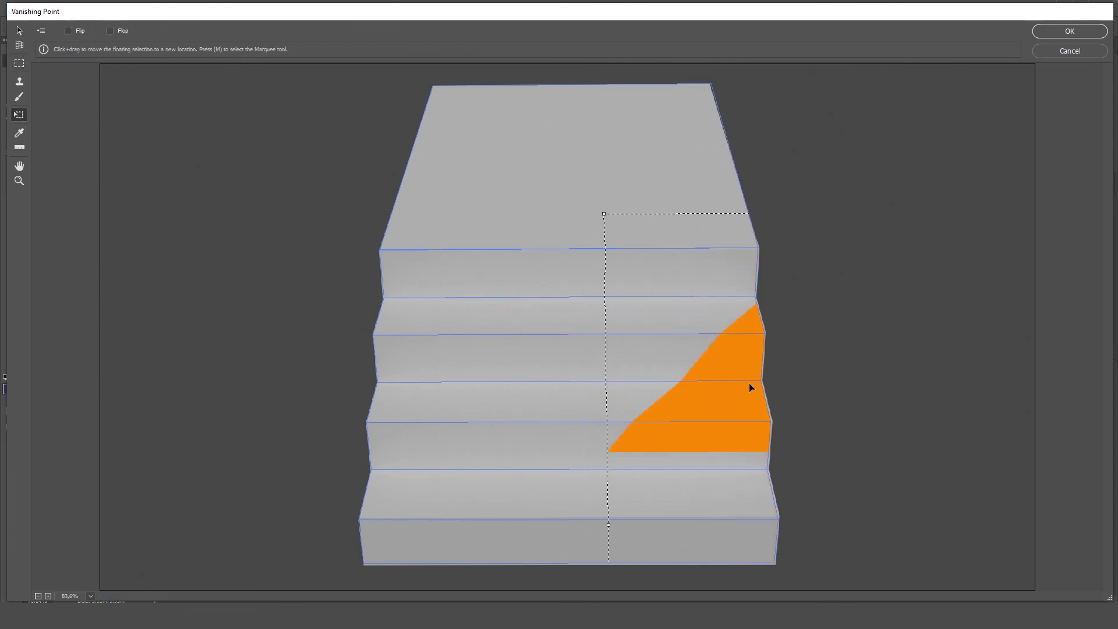
pyautogui.moveTo(595, 319); pyautogui.dragTo(552, 290)
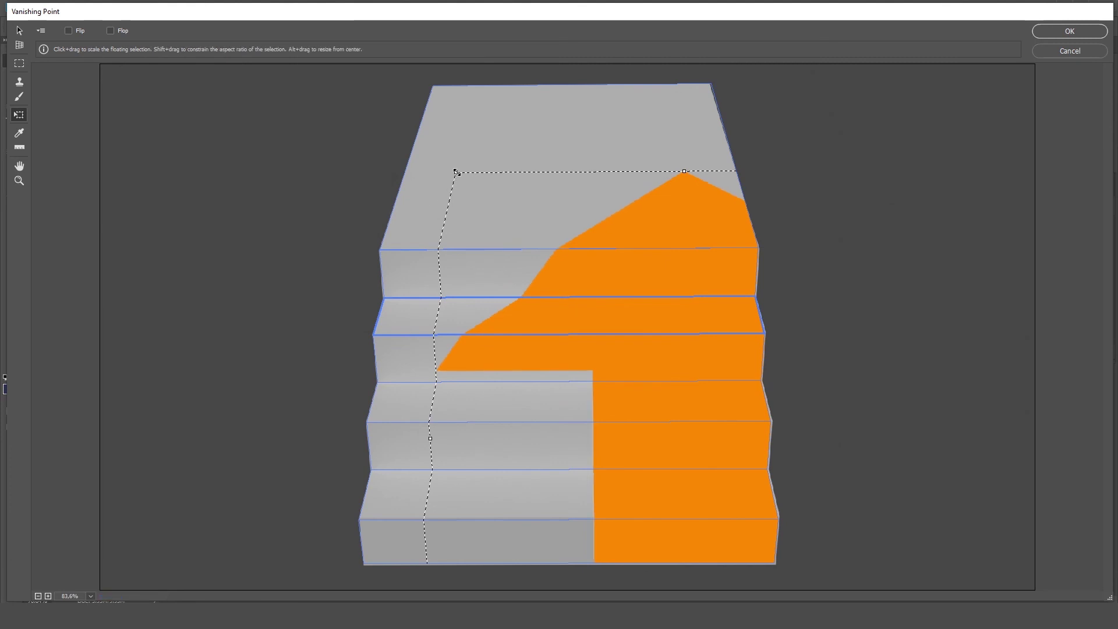
pyautogui.moveTo(457, 172)
pyautogui.mouseDown()
pyautogui.moveTo(514, 220)
pyautogui.moveTo(669, 300)
pyautogui.mouseUp()
pyautogui.moveTo(706, 377)
pyautogui.mouseDown()
pyautogui.moveTo(531, 188)
pyautogui.moveTo(529, 142)
pyautogui.mouseUp()
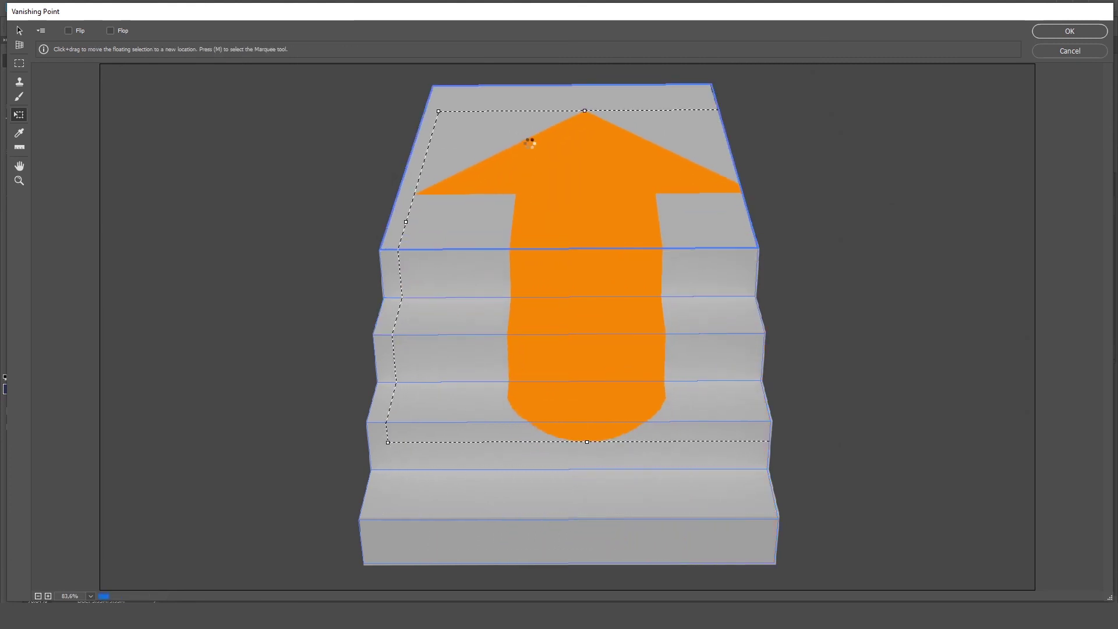
pyautogui.moveTo(440, 110); pyautogui.dragTo(482, 145)
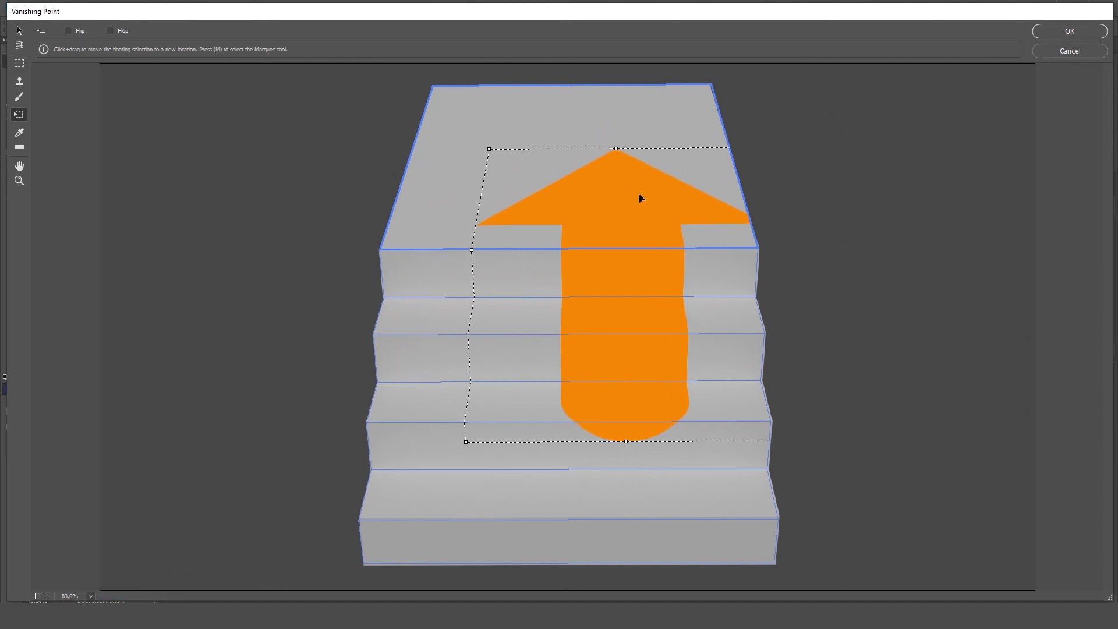
pyautogui.moveTo(638, 193); pyautogui.dragTo(581, 171)
# Step: Stretch the arrow to the bottom step, narrow it, extend its tip onto the landing, and apply
pyautogui.moveTo(557, 399); pyautogui.dragTo(566, 568)
pyautogui.moveTo(685, 128); pyautogui.dragTo(651, 115)
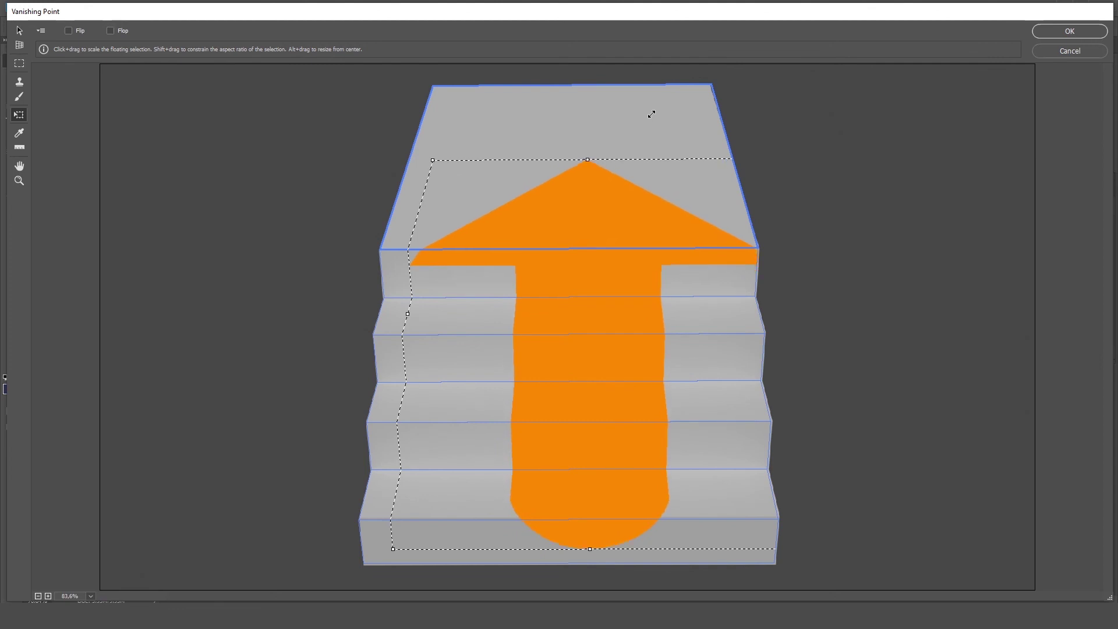
pyautogui.moveTo(613, 201); pyautogui.dragTo(599, 170)
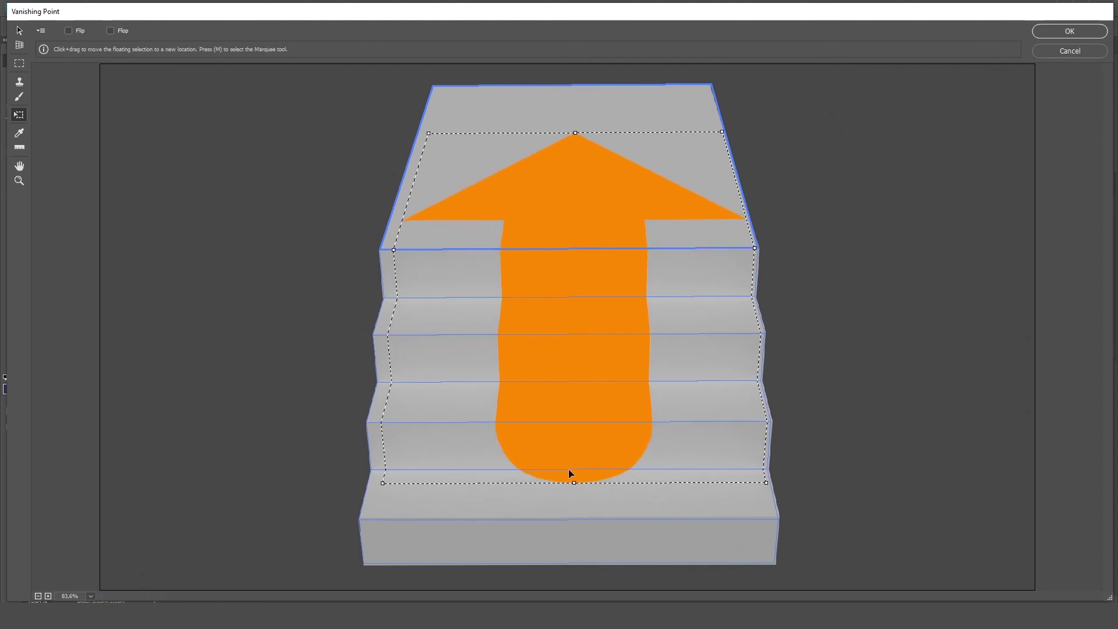
pyautogui.moveTo(574, 483); pyautogui.dragTo(576, 573)
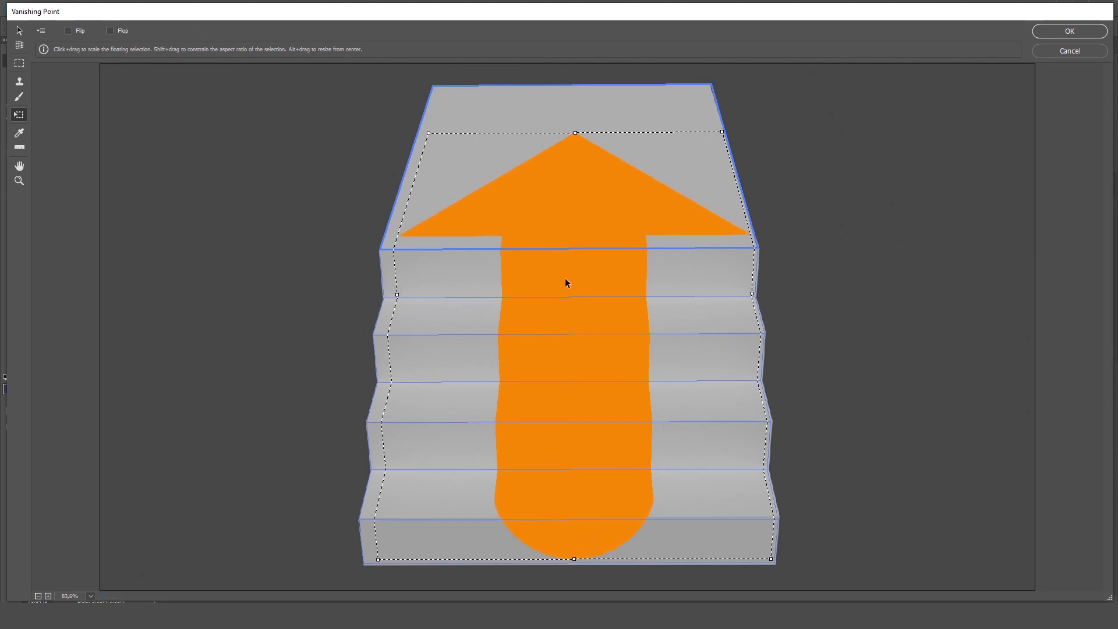
pyautogui.moveTo(740, 294); pyautogui.dragTo(714, 294)
pyautogui.moveTo(394, 295); pyautogui.dragTo(419, 291)
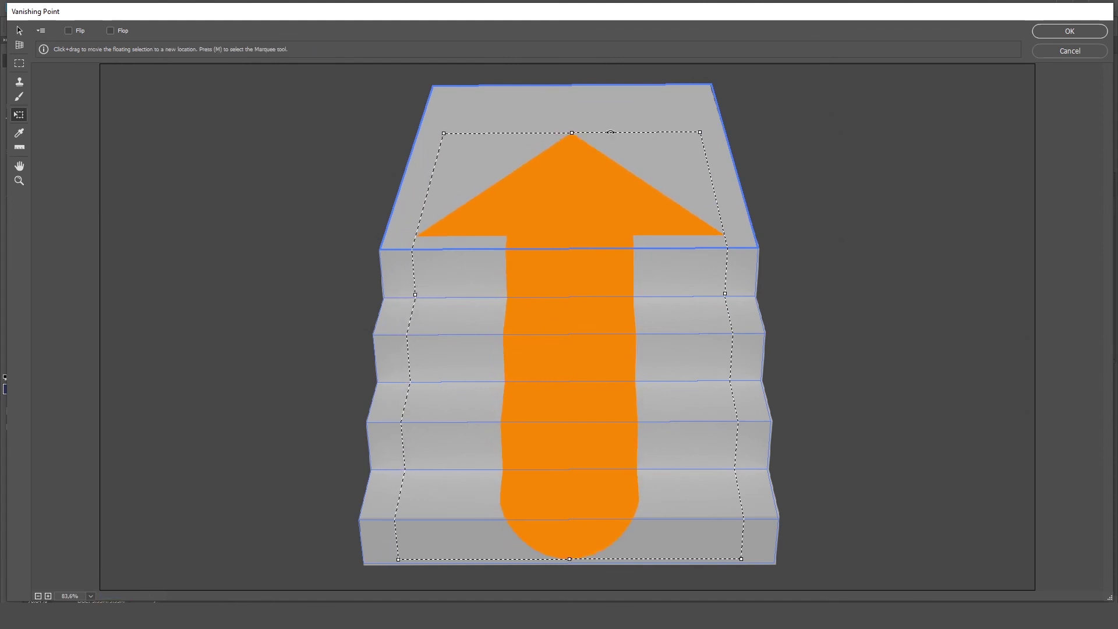
pyautogui.moveTo(572, 133); pyautogui.dragTo(580, 96)
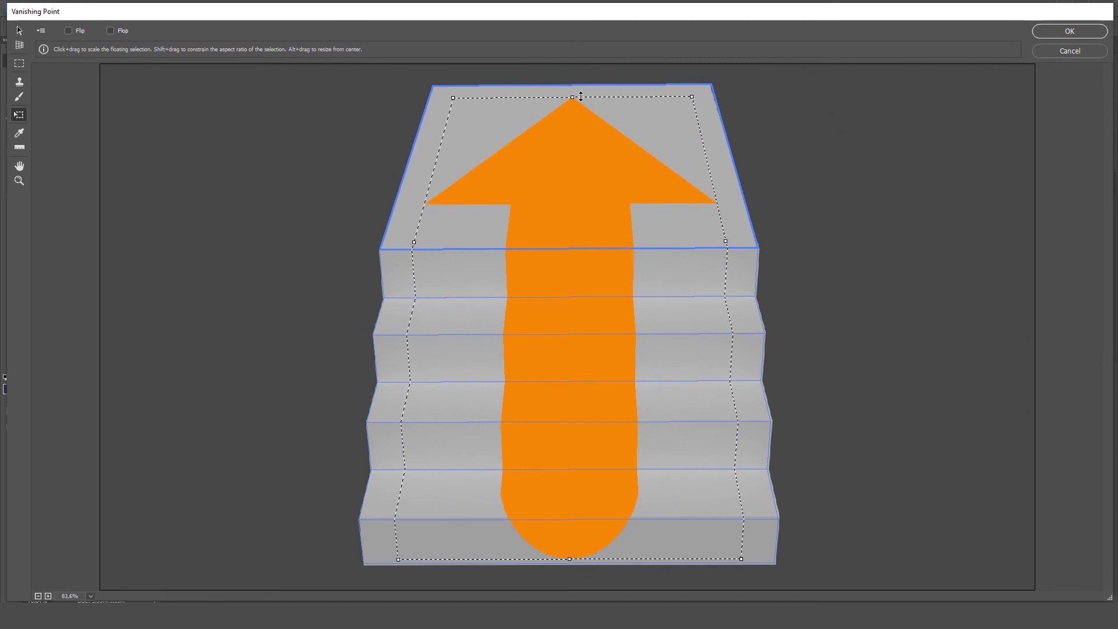
pyautogui.click(1061, 33)
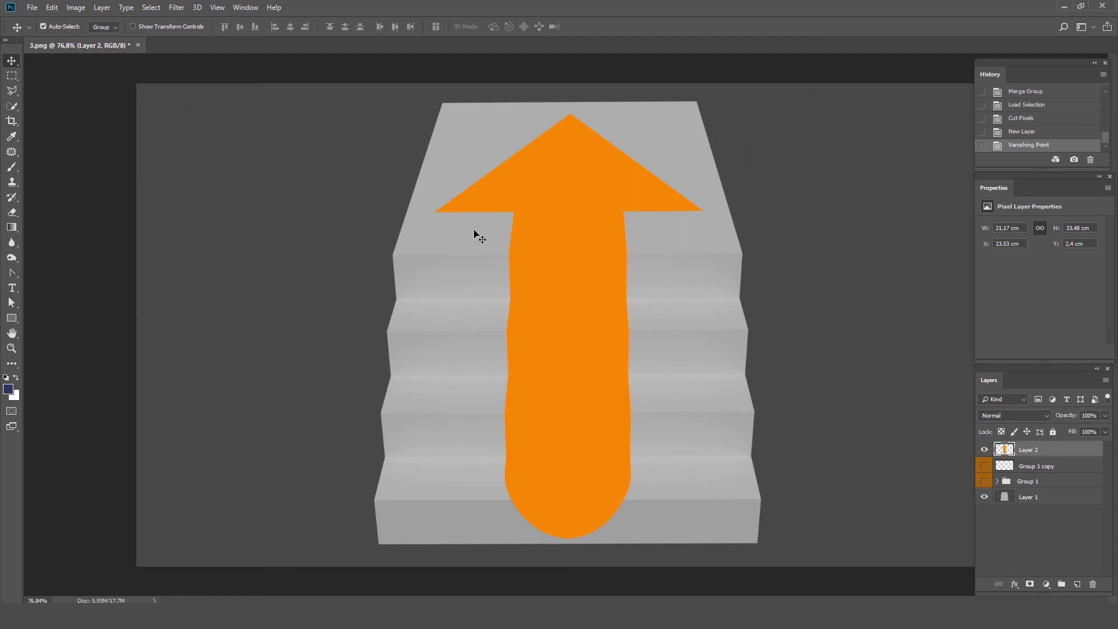
# Step: Briefly compare with the flat Group 1 arrow, then zoom to 143% on the upper steps
pyautogui.click(984, 481)
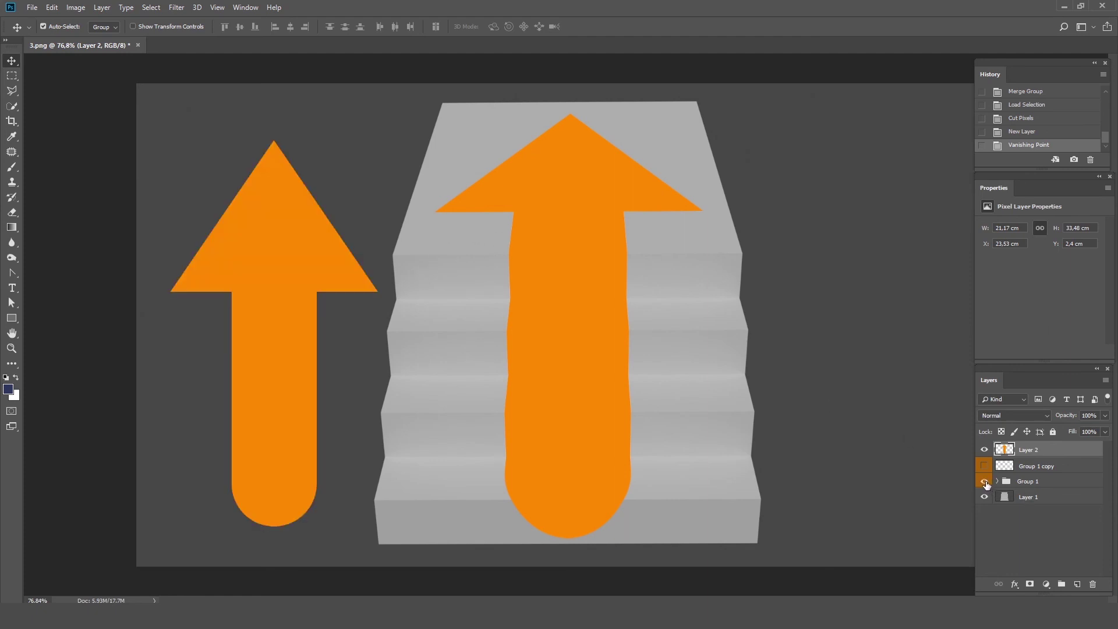
pyautogui.click(984, 481)
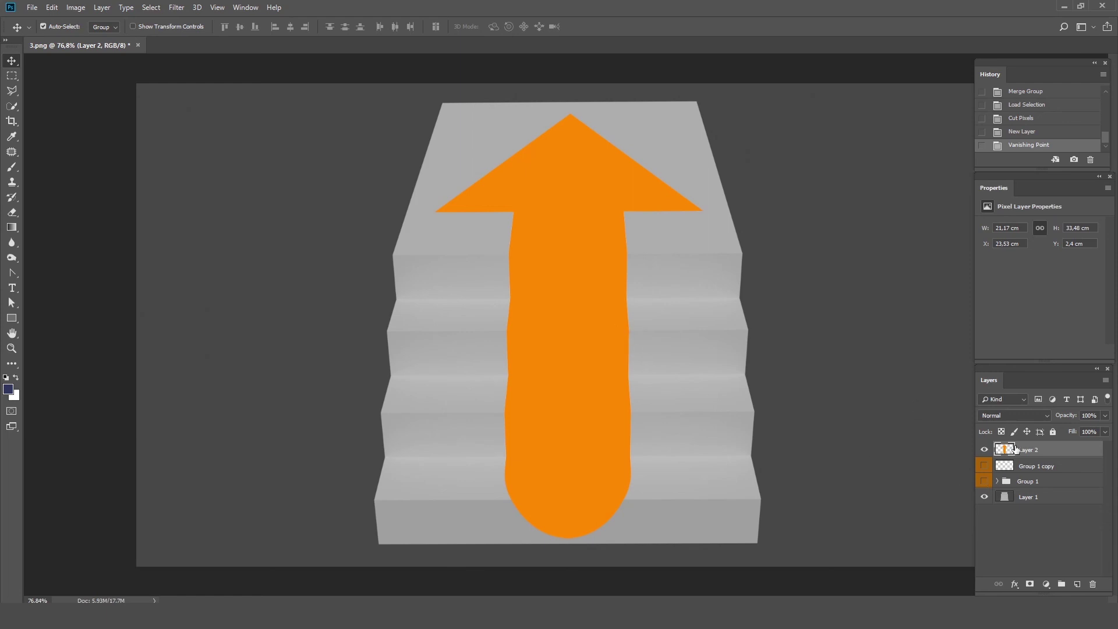
pyautogui.click(11, 348)
pyautogui.moveTo(480, 277); pyautogui.dragTo(623, 255)
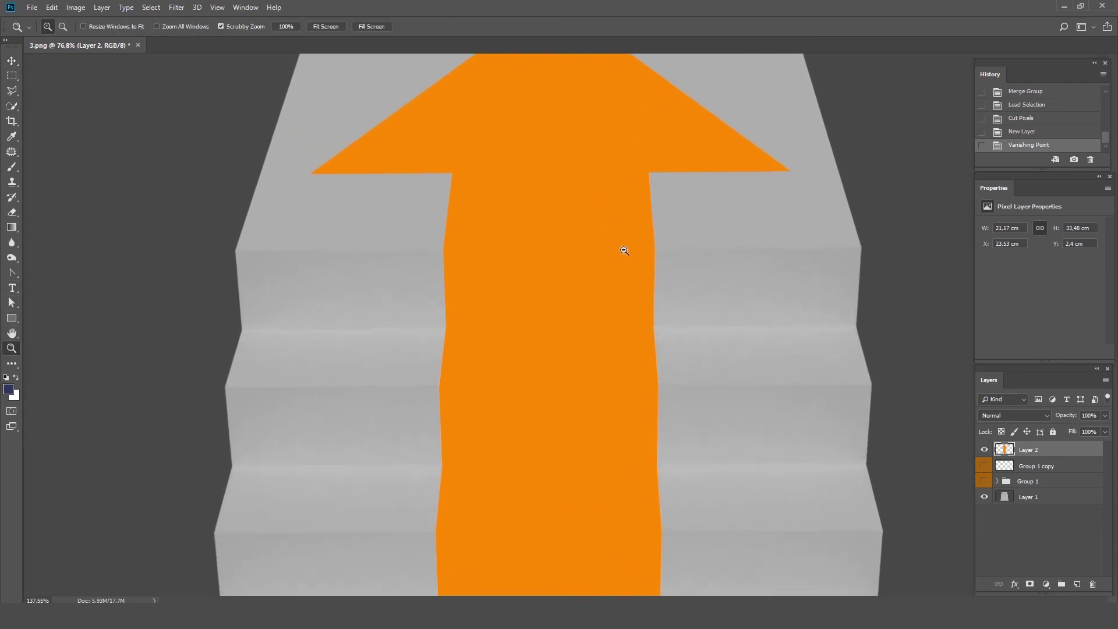
pyautogui.click(11, 92)
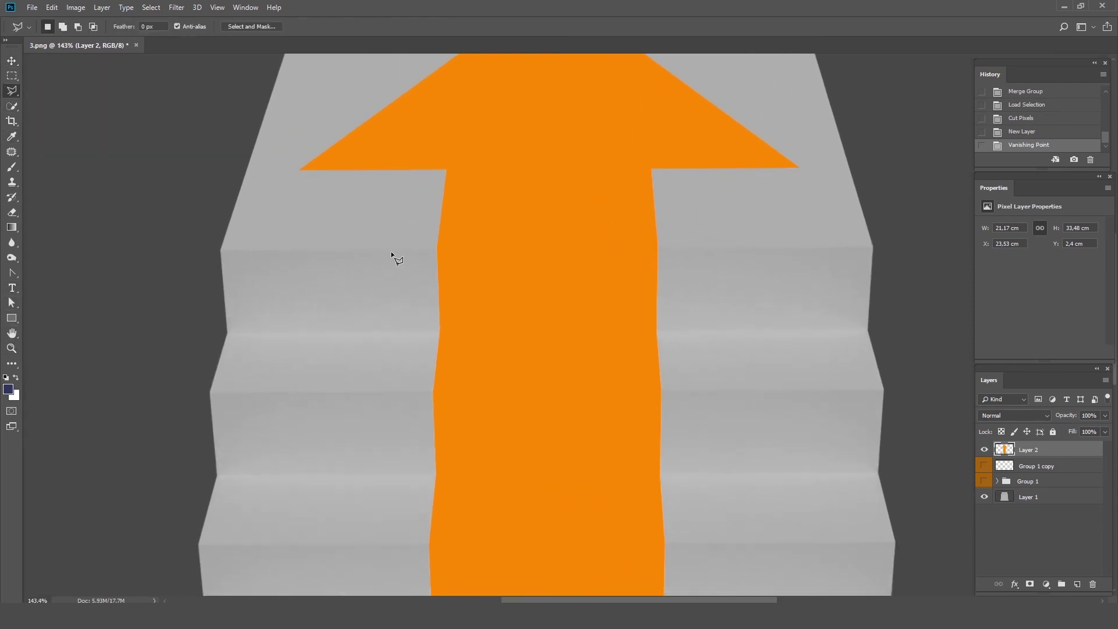
# Step: Outline the top riser band across the full arrow width with the Polygonal Lasso
pyautogui.click(391, 331)
pyautogui.click(700, 330)
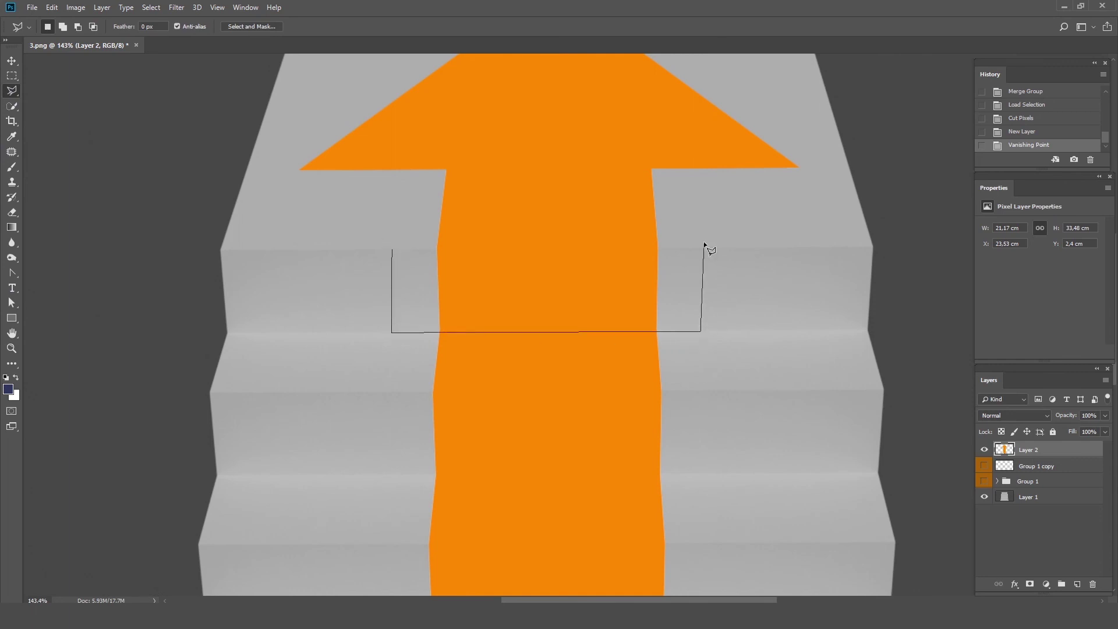
pyautogui.doubleClick(702, 248)
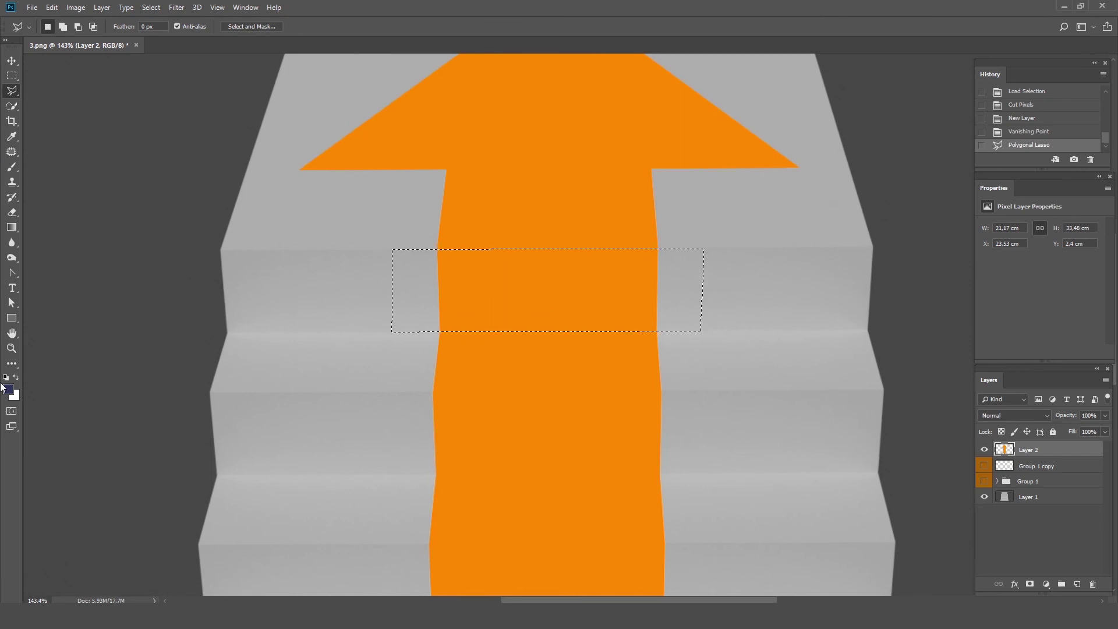
pyautogui.click(12, 333)
pyautogui.moveTo(626, 442); pyautogui.dragTo(653, 305)
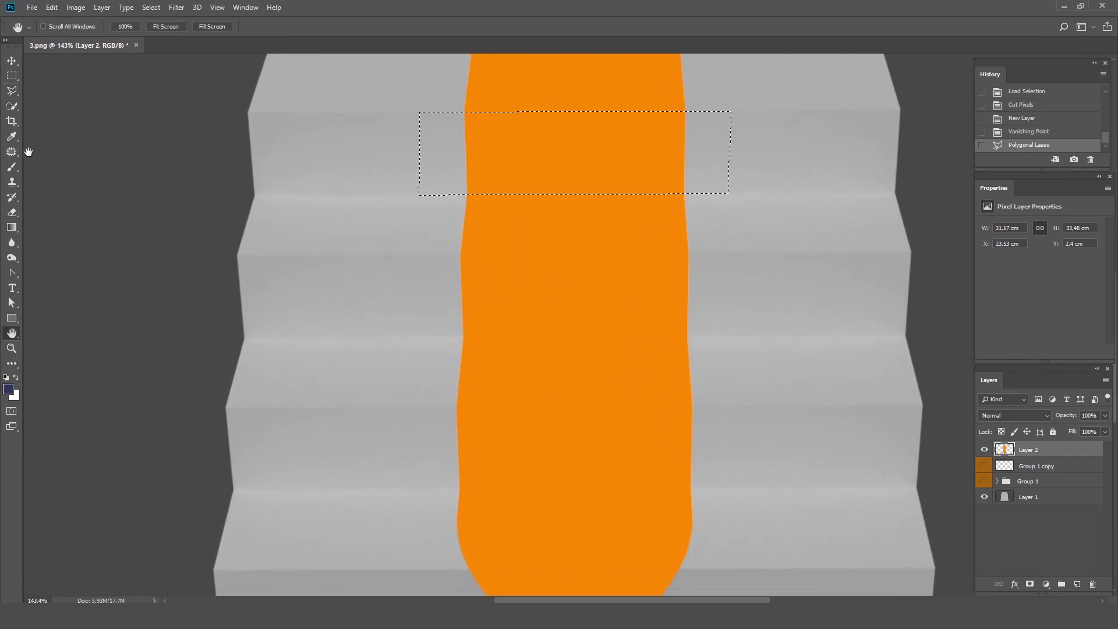
pyautogui.click(11, 90)
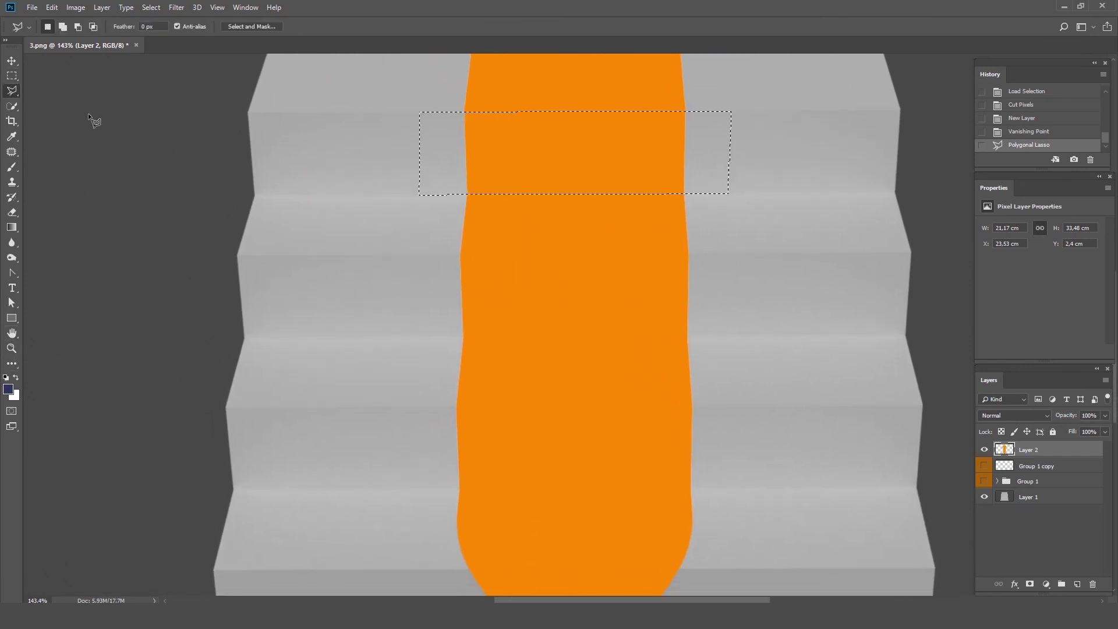
# Step: Add the second and third riser bands to the selection
pyautogui.keyDown('shift'); pyautogui.click(423, 254); pyautogui.keyUp('shift')
pyautogui.click(424, 336)
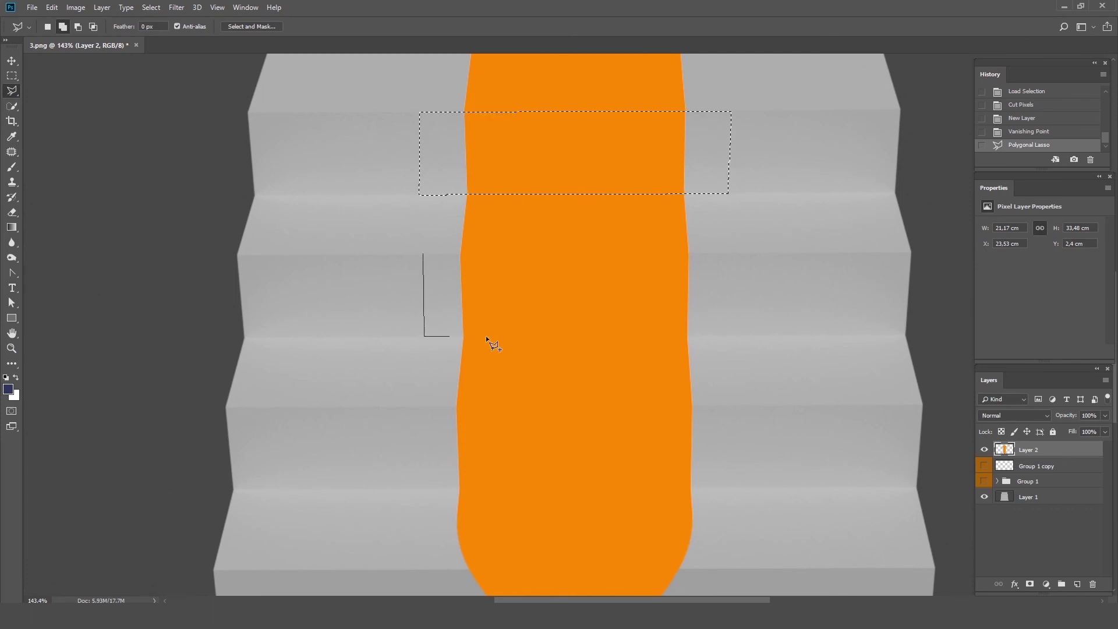
pyautogui.click(737, 335)
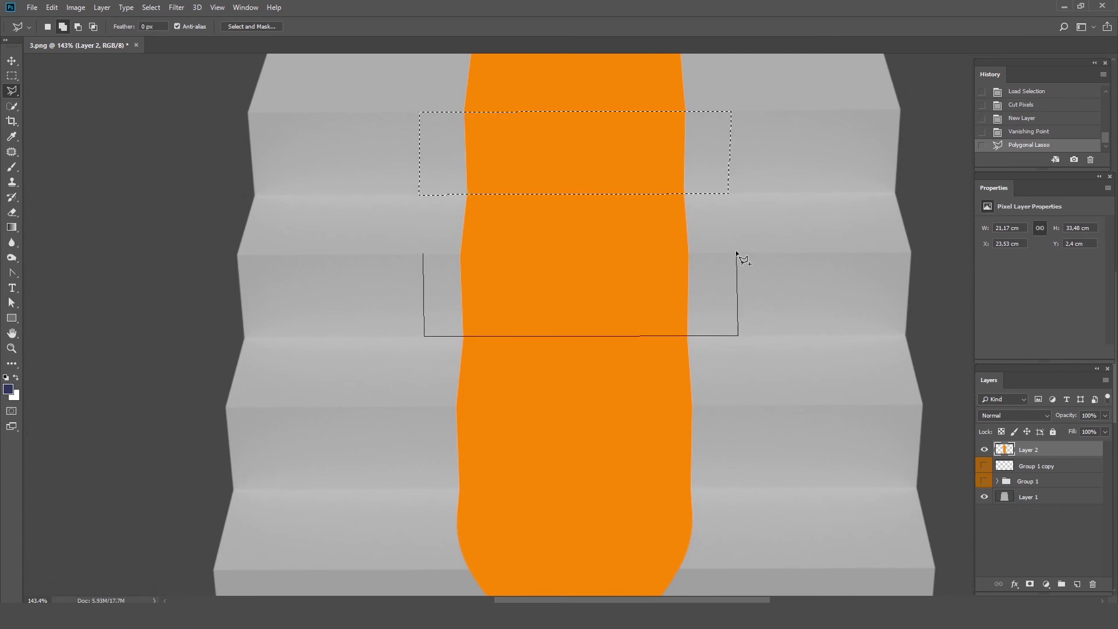
pyautogui.doubleClick(735, 250)
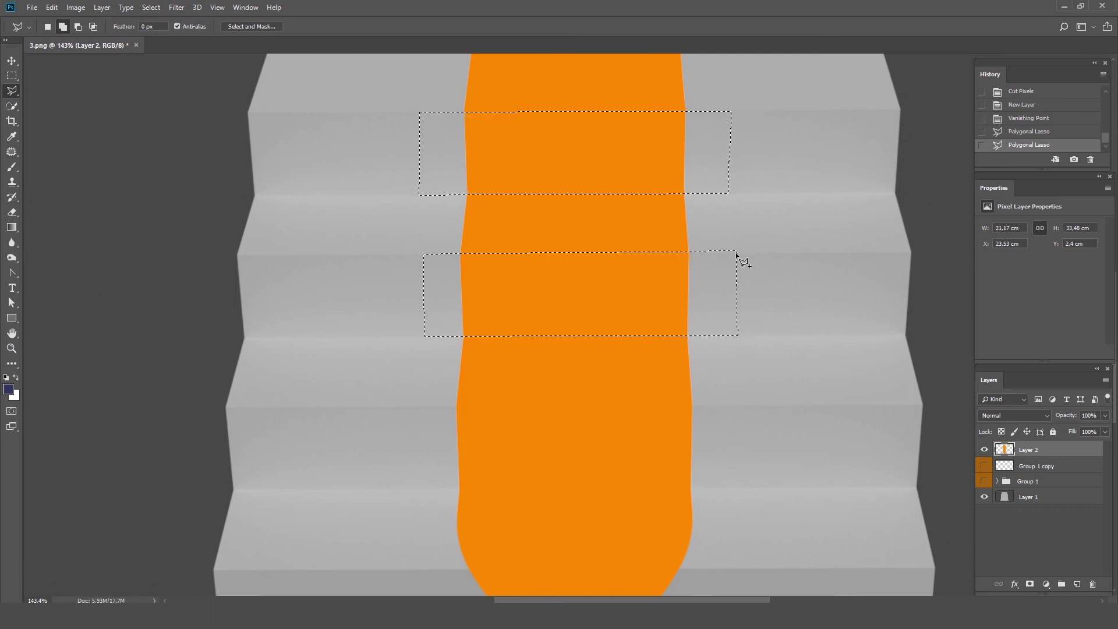
pyautogui.keyDown('shift'); pyautogui.click(417, 405); pyautogui.keyUp('shift')
pyautogui.click(417, 486)
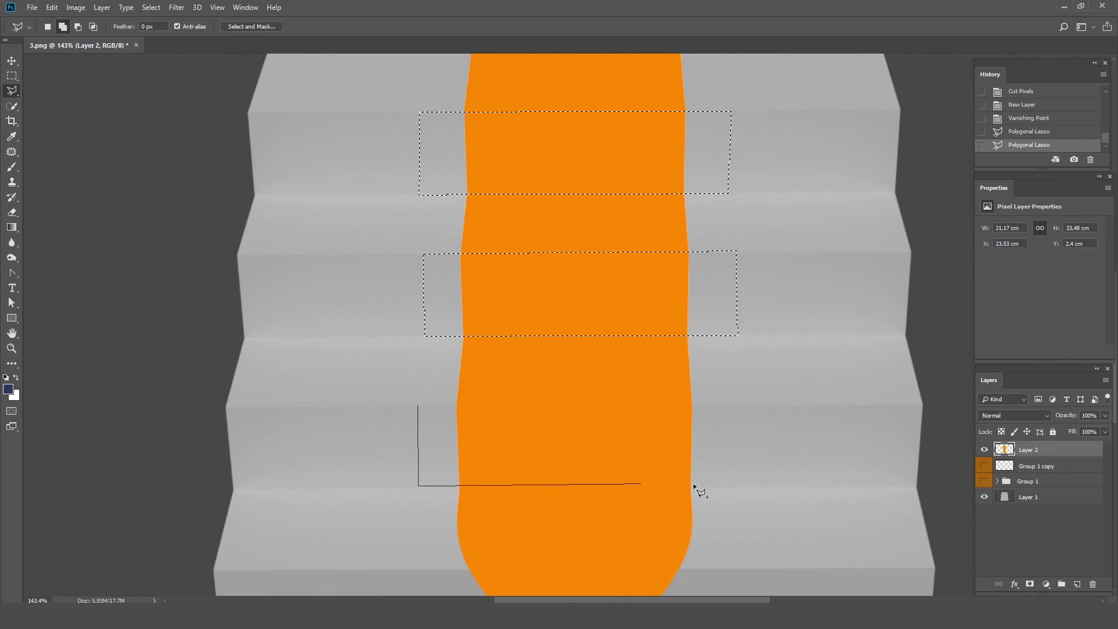
pyautogui.click(749, 488)
pyautogui.doubleClick(750, 404)
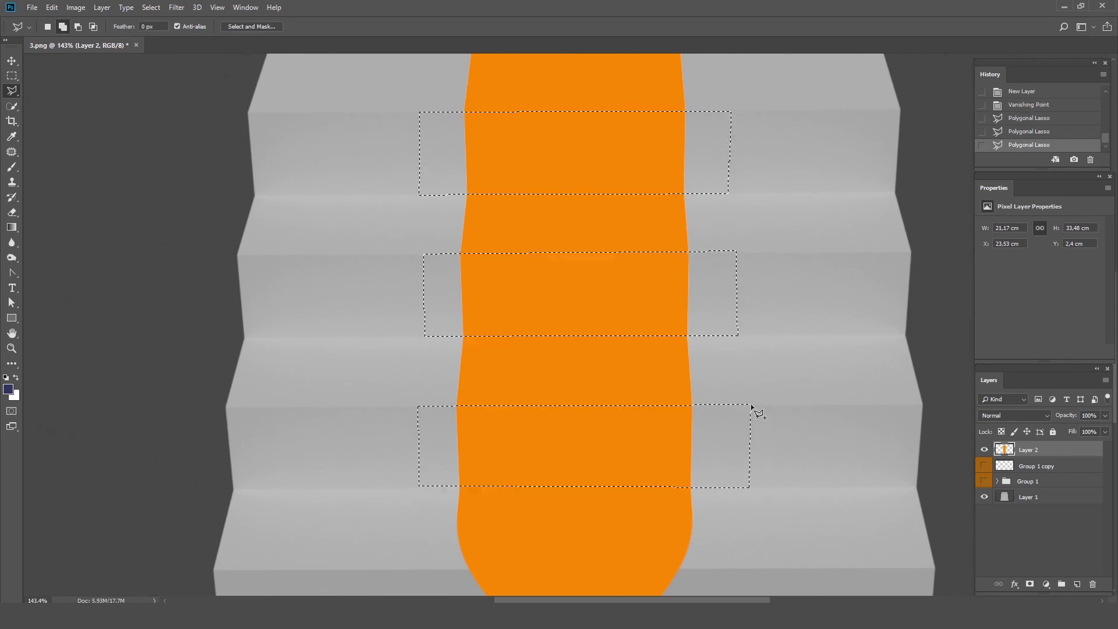
# Step: Pan down and add the bottom riser band to the selection
pyautogui.click(11, 333)
pyautogui.scroll(-5, 562, 307)
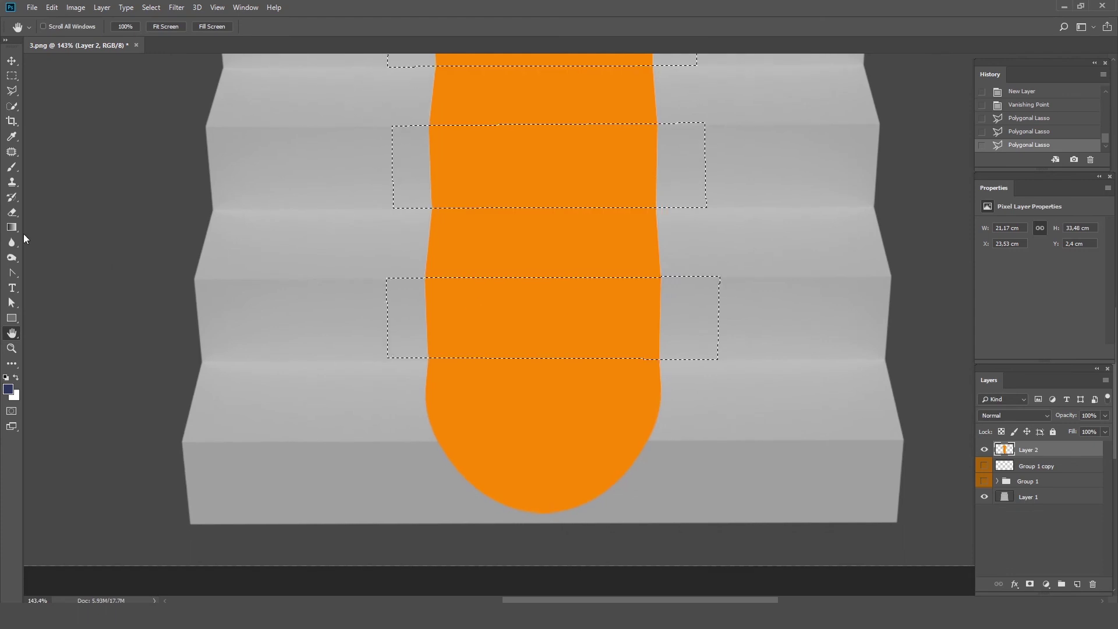
pyautogui.click(11, 90)
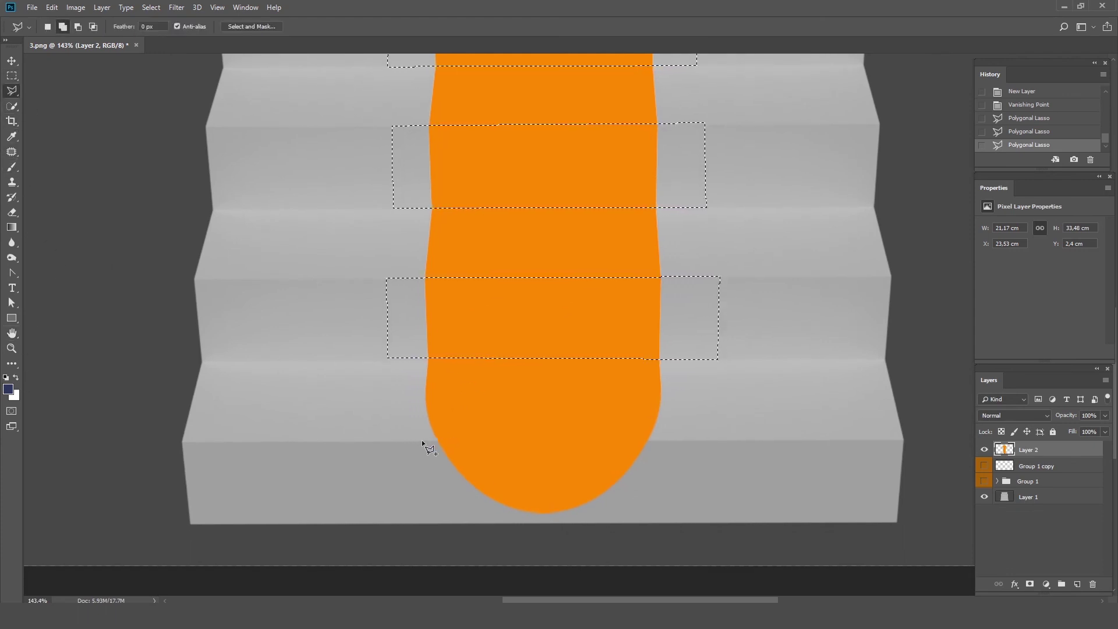
pyautogui.press('shift')
pyautogui.click(416, 522)
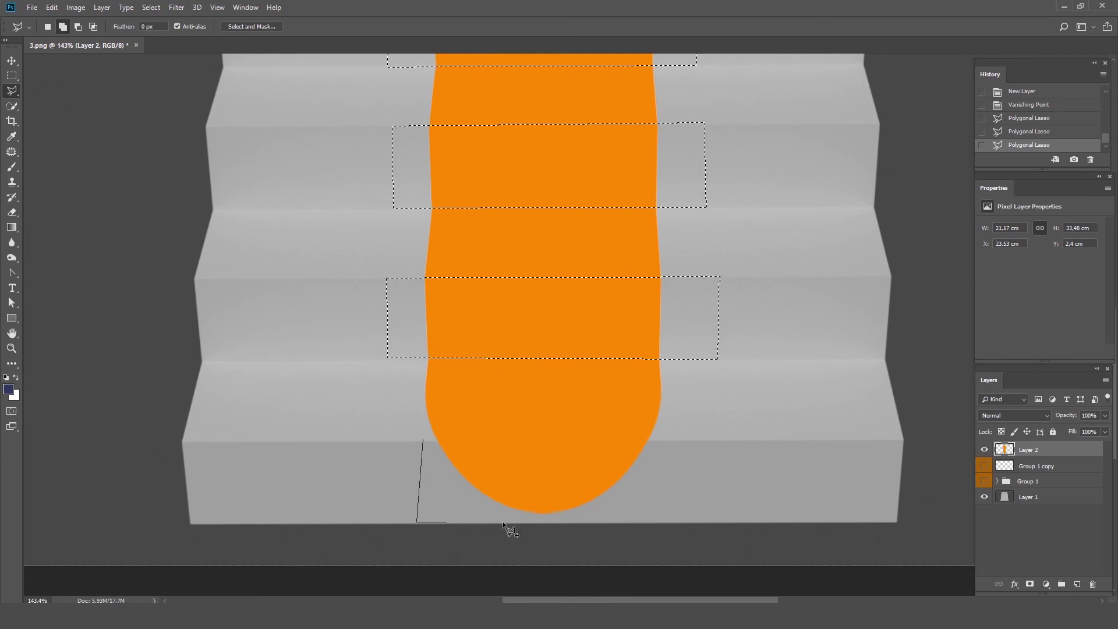
pyautogui.click(714, 520)
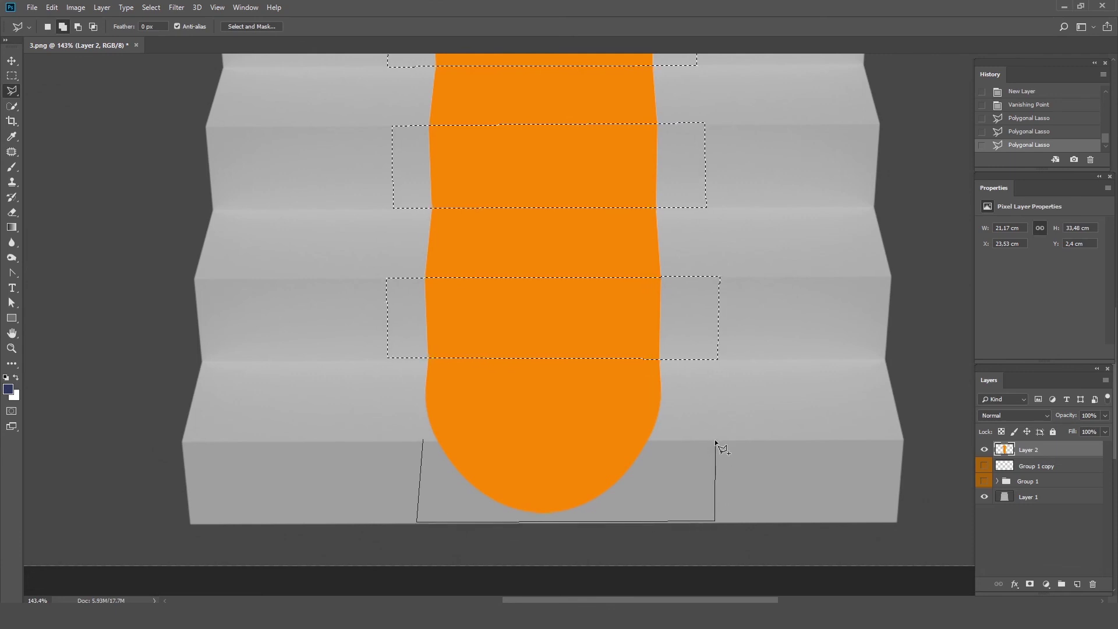
pyautogui.doubleClick(715, 438)
# Step: Cut the riser bands onto Layer 3 and give them a Satin style at about 21% opacity
pyautogui.rightClick(564, 464)
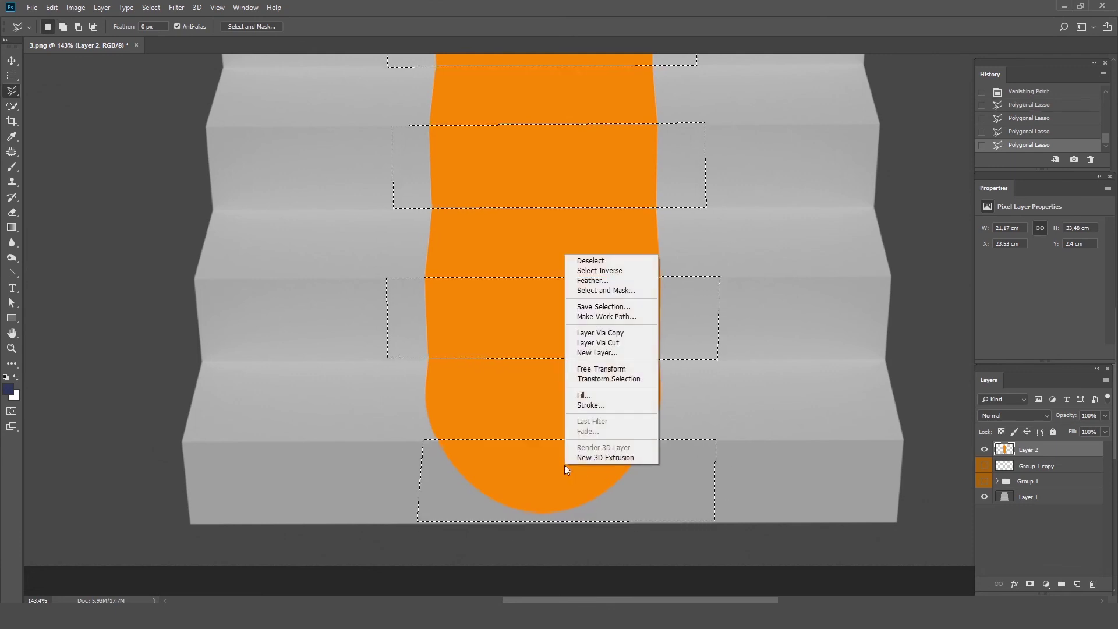
pyautogui.click(624, 342)
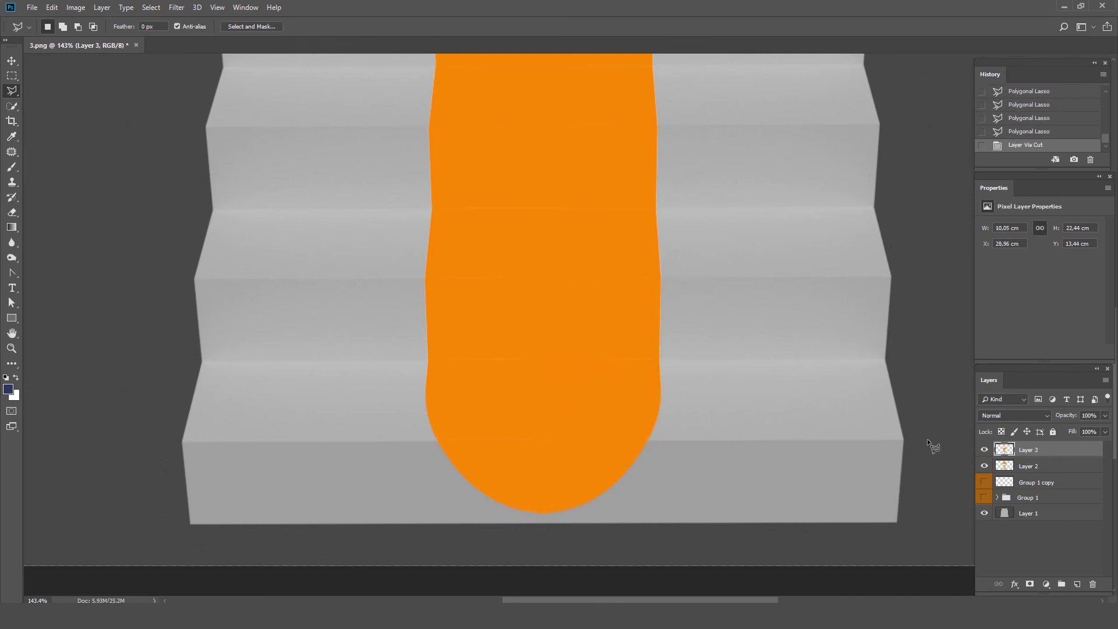
pyautogui.doubleClick(1059, 450)
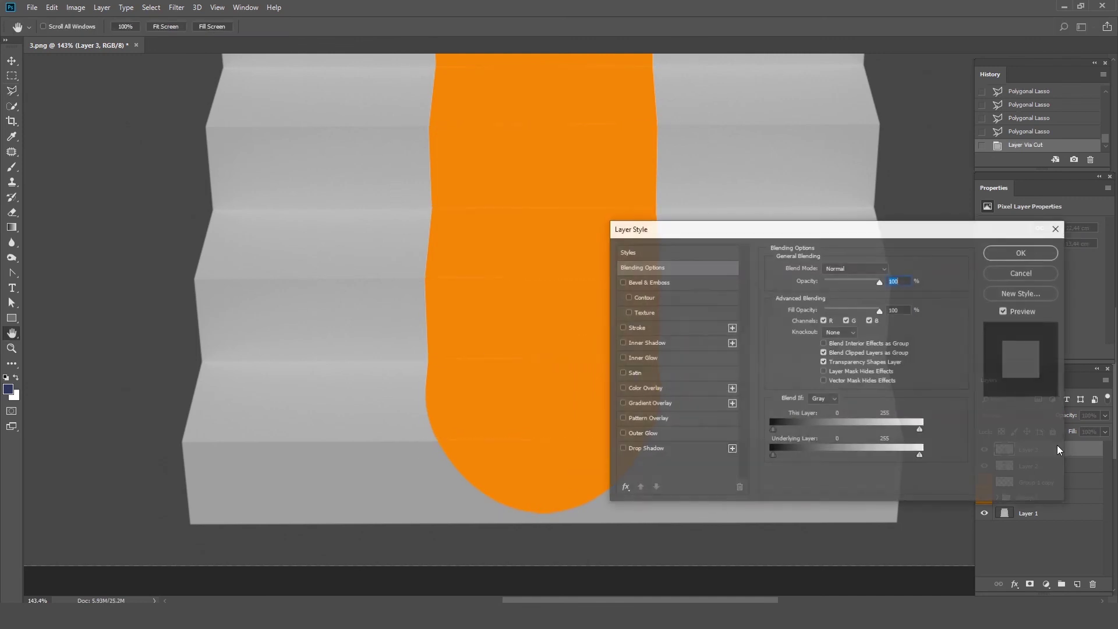
pyautogui.click(621, 374)
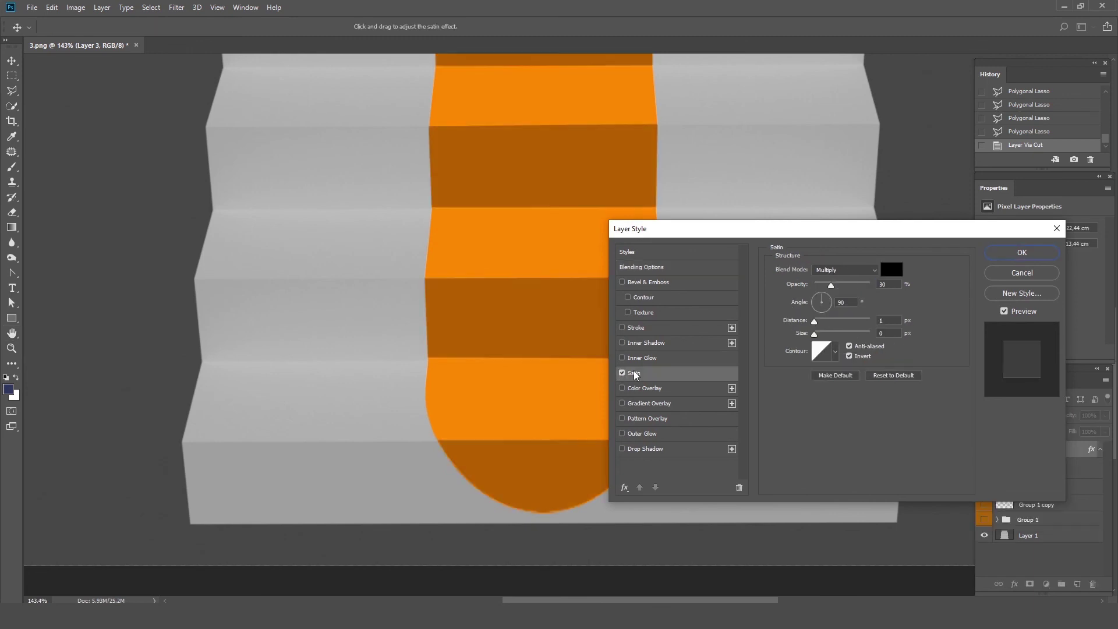
pyautogui.moveTo(842, 283); pyautogui.dragTo(825, 289)
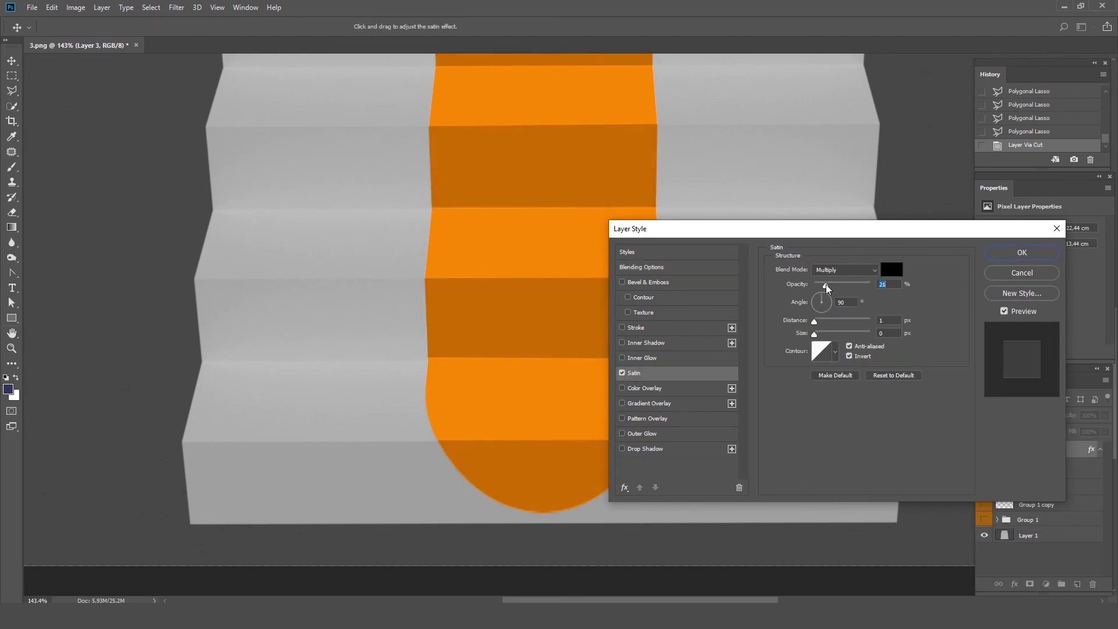
pyautogui.click(1021, 252)
# Step: Hide the stairs Layer 1 and merge Layer 3 with the arrow on Layer 2
pyautogui.click(11, 348)
pyautogui.scroll(-5, 565, 312)
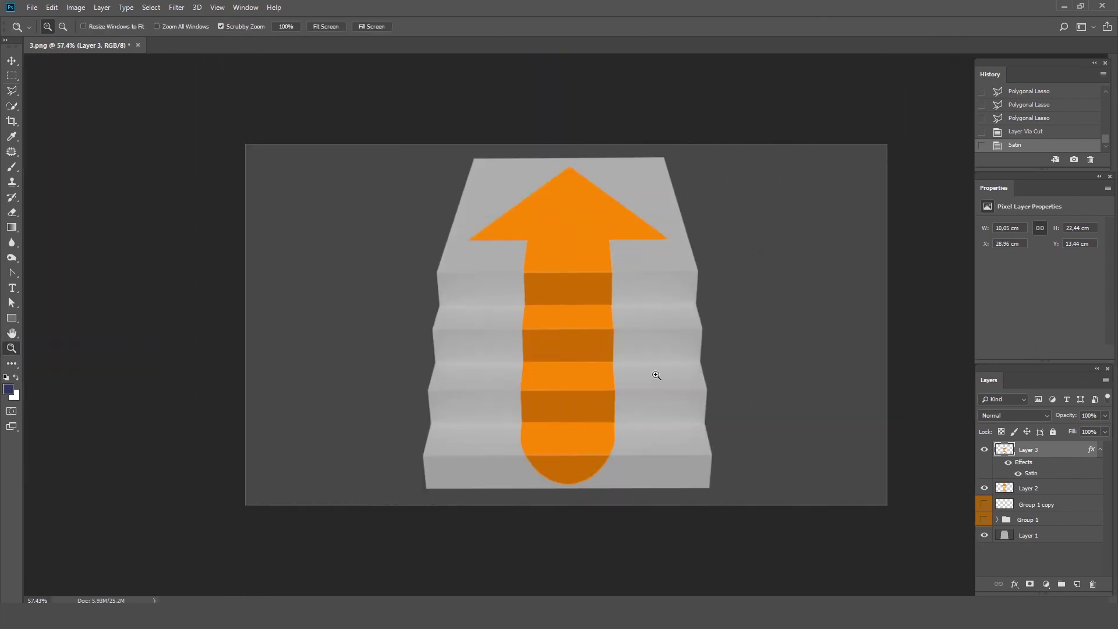
pyautogui.click(12, 61)
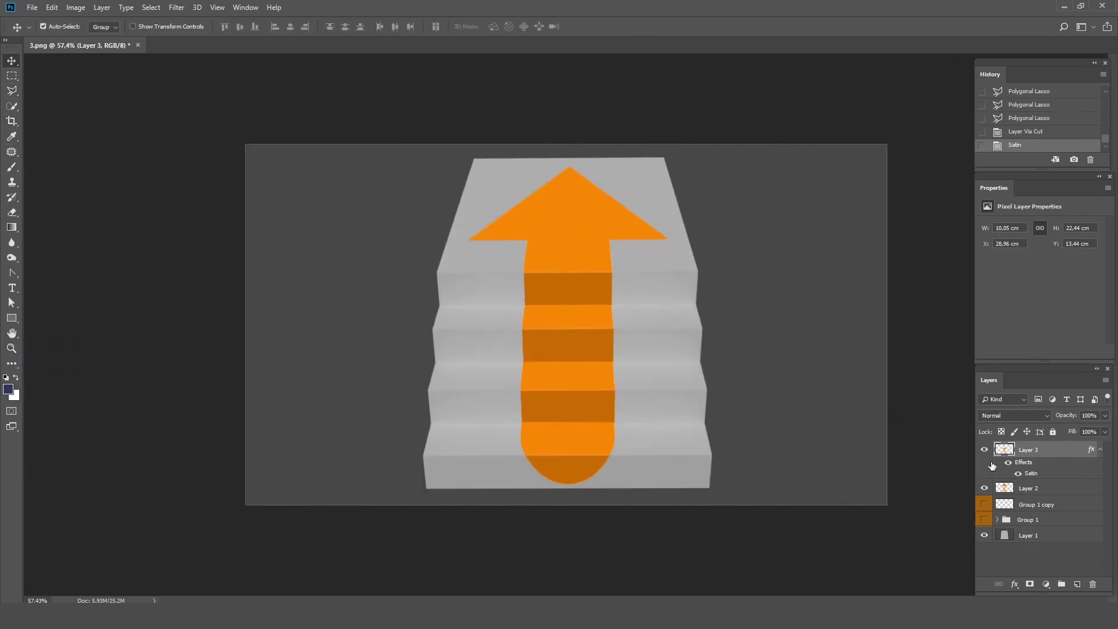
pyautogui.click(984, 535)
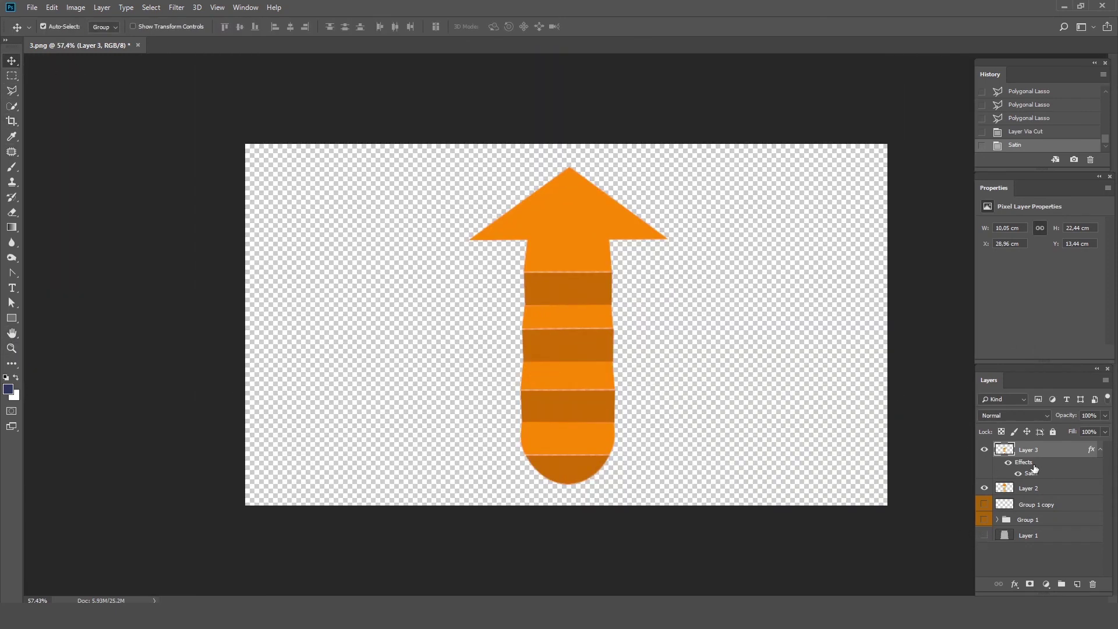
pyautogui.keyDown('ctrl'); pyautogui.click(1041, 491); pyautogui.keyUp('ctrl')
pyautogui.rightClick(1041, 491)
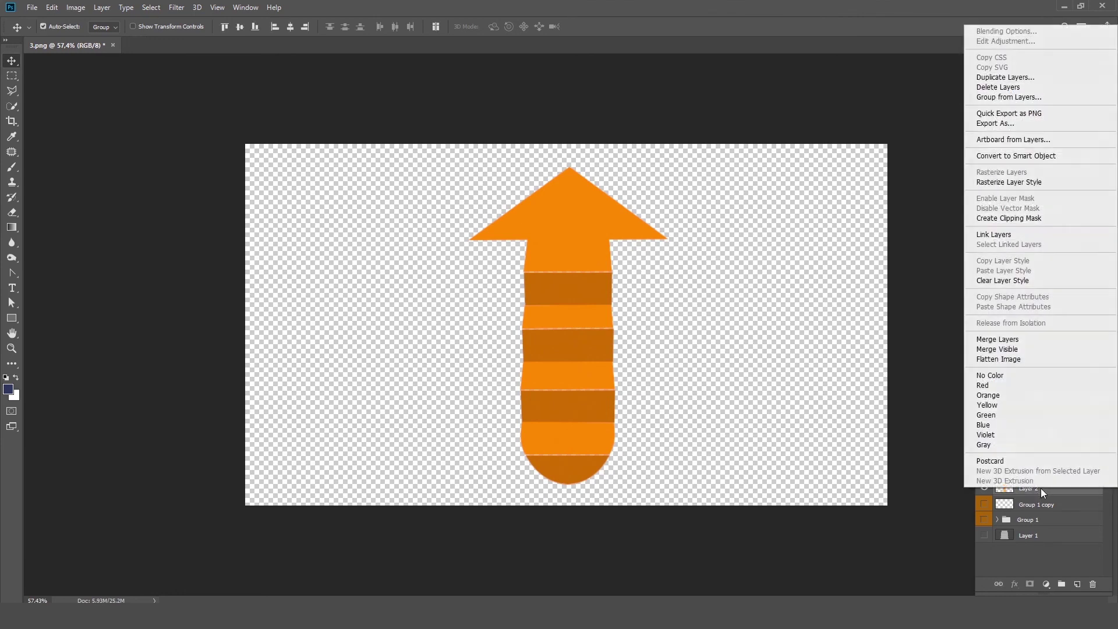
pyautogui.click(1025, 339)
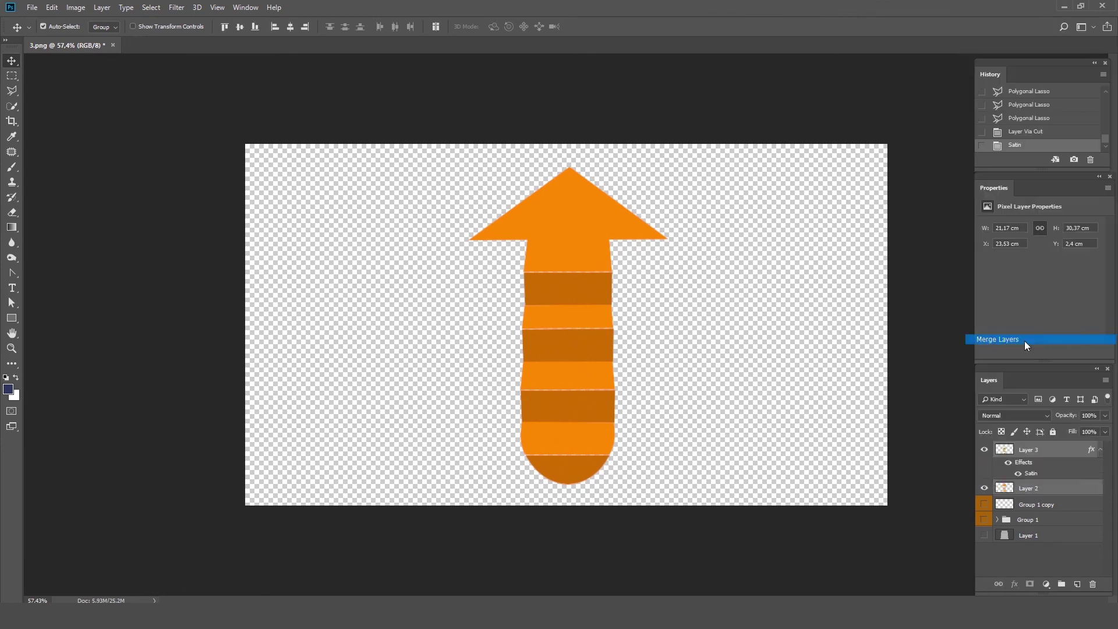